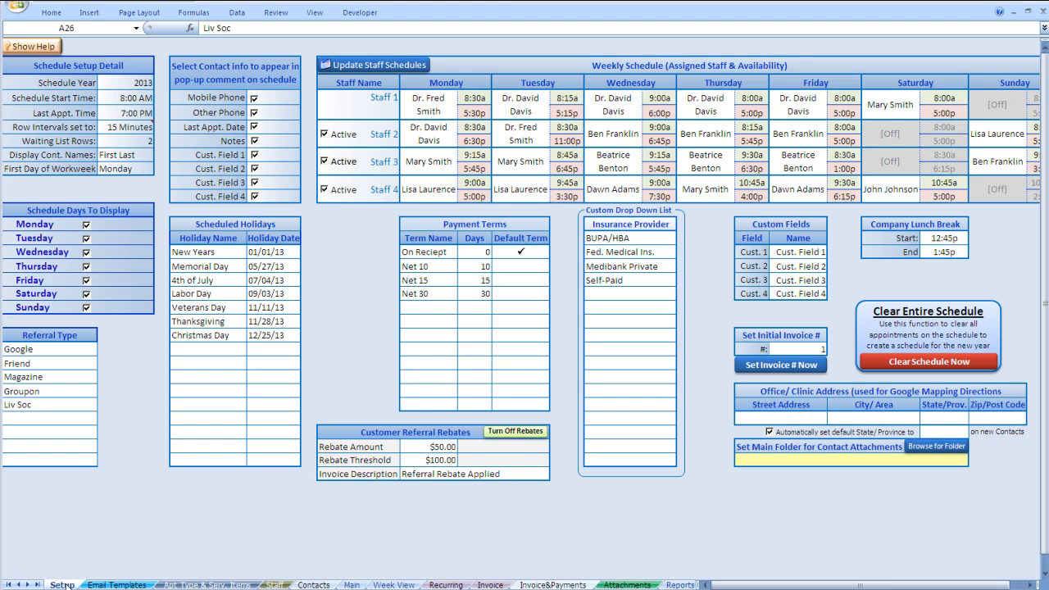
- Browse each sheet from Email Templates through Company Reports & Graphs, then return to Setup
{"action": "left_click", "coordinate": [115, 584]}
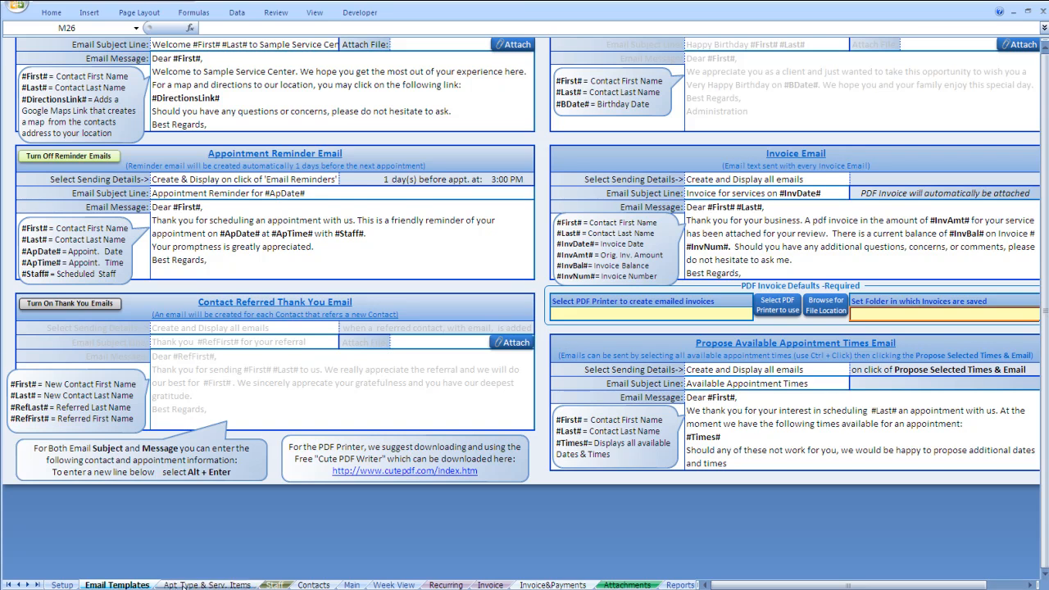
{"action": "left_click", "coordinate": [205, 585]}
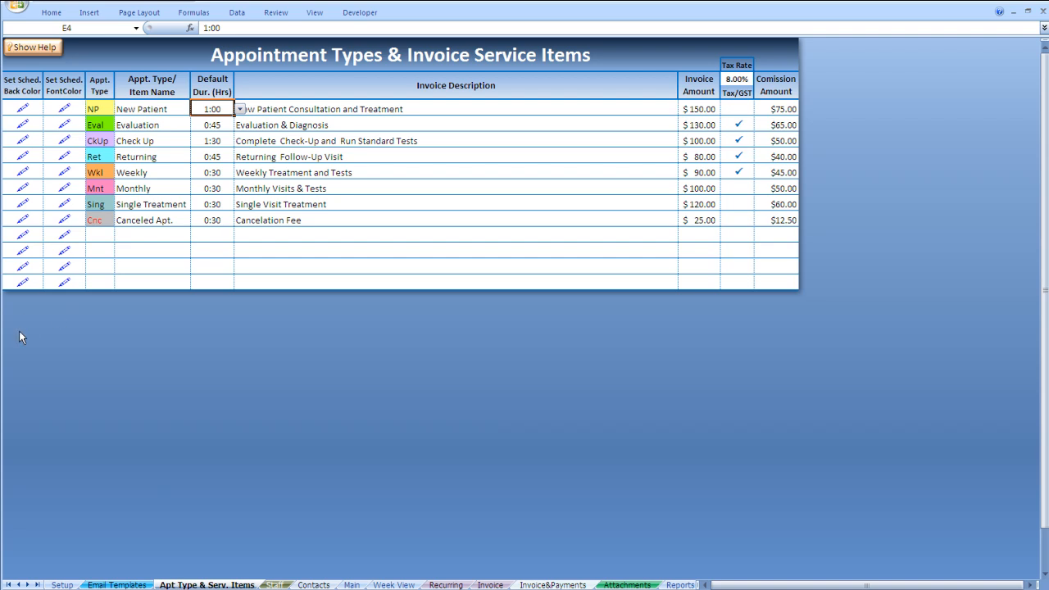
{"action": "left_click", "coordinate": [275, 584]}
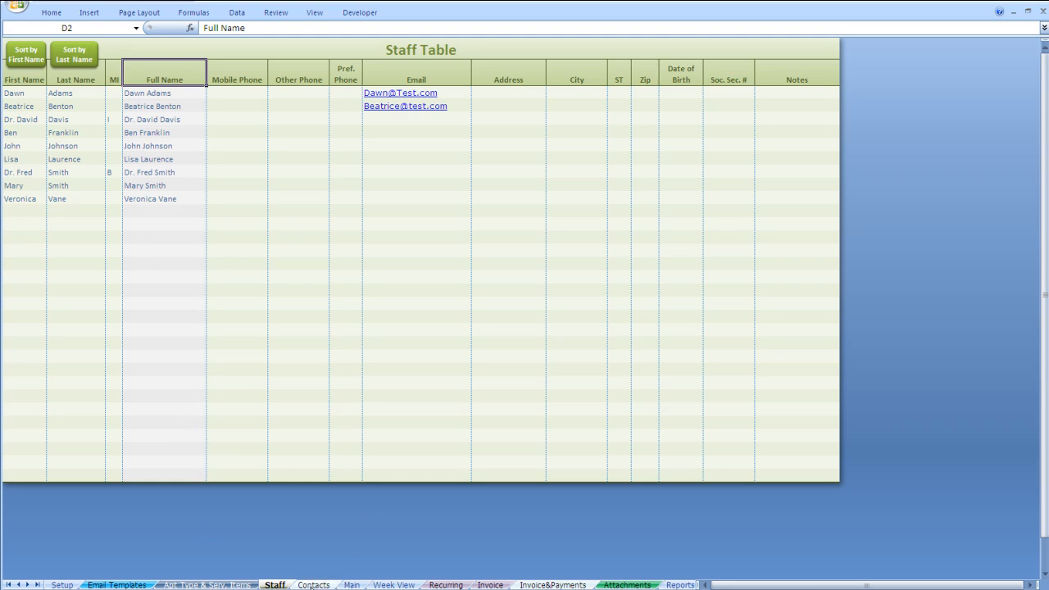
{"action": "left_click", "coordinate": [313, 584]}
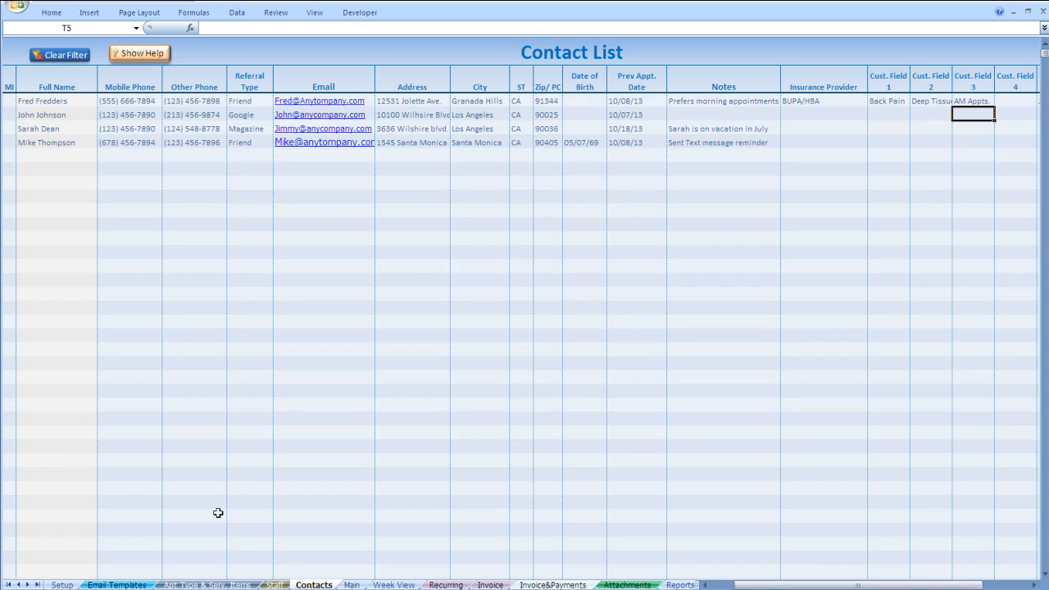
{"action": "left_click", "coordinate": [353, 585]}
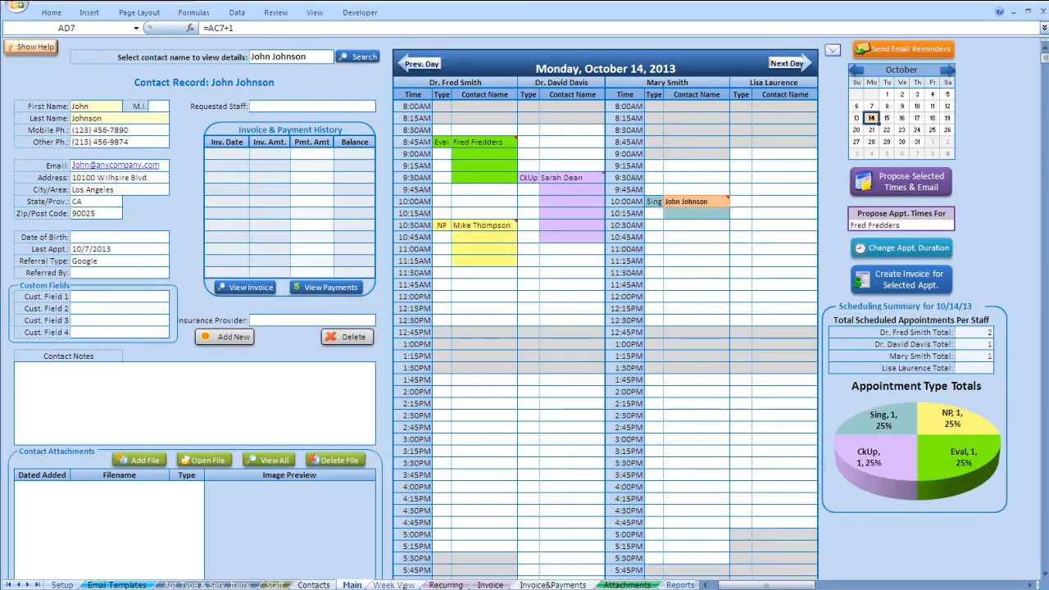
{"action": "left_click", "coordinate": [401, 585]}
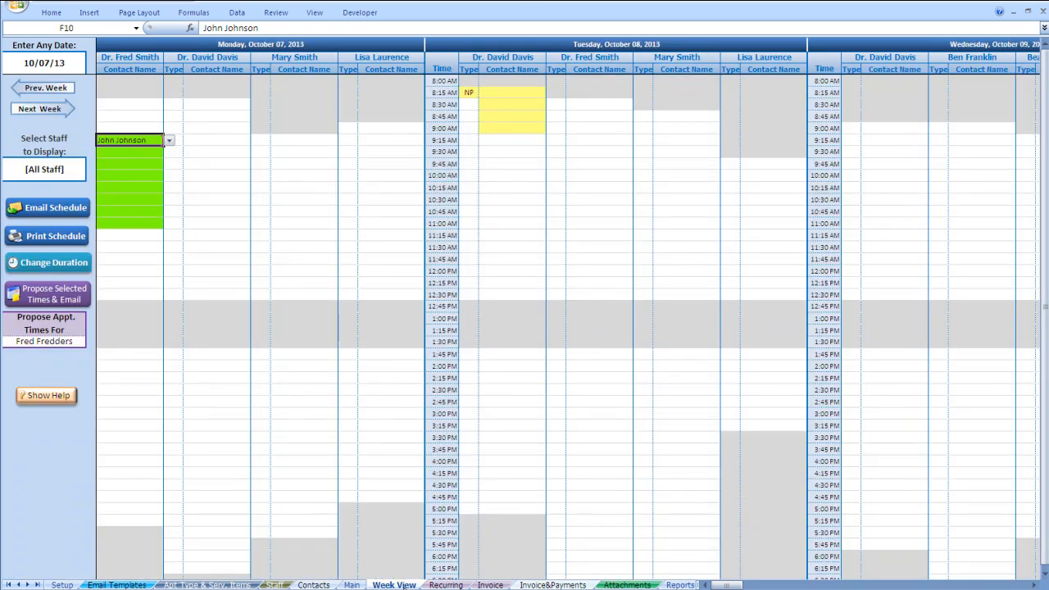
{"action": "left_click", "coordinate": [445, 585]}
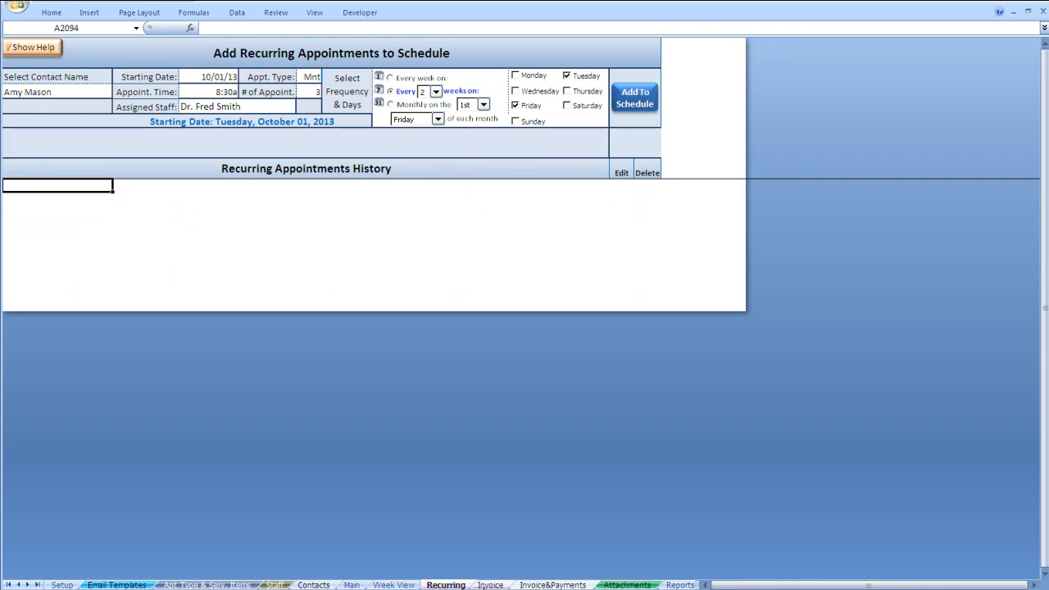
{"action": "left_click", "coordinate": [490, 584]}
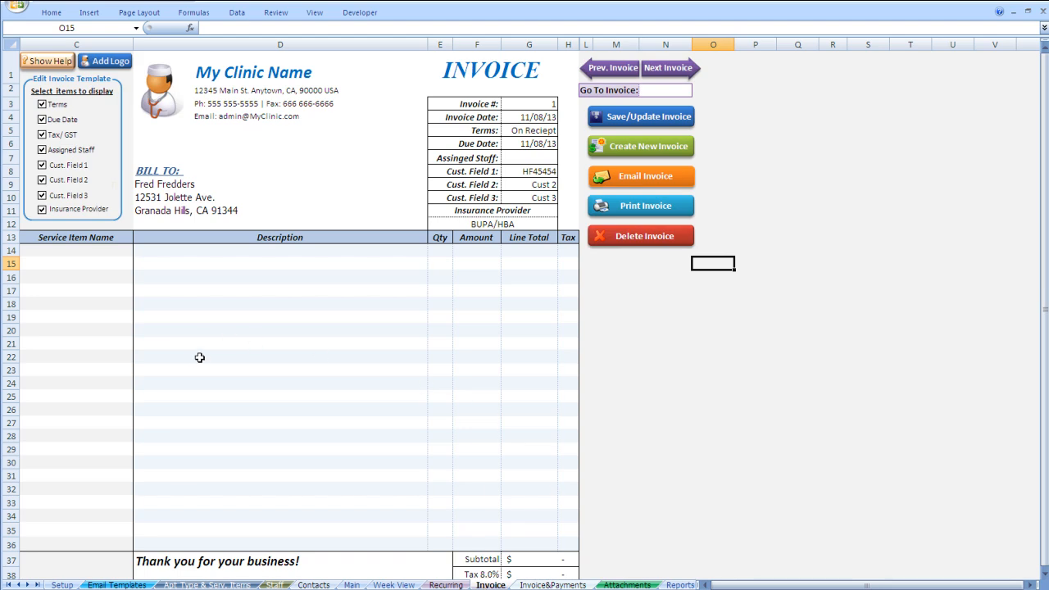
{"action": "left_click", "coordinate": [571, 585]}
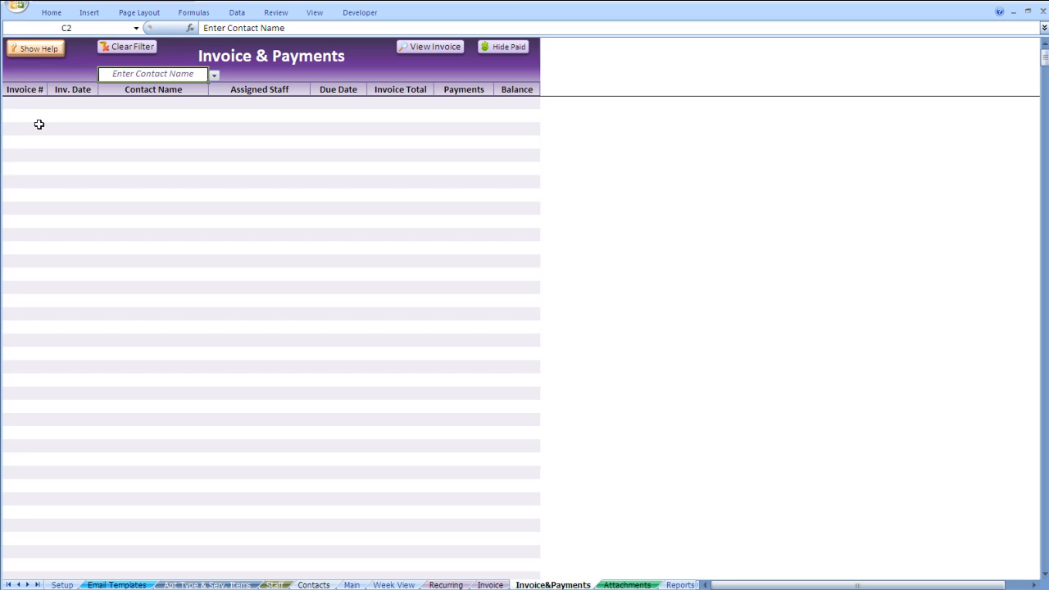
{"action": "left_click", "coordinate": [627, 585]}
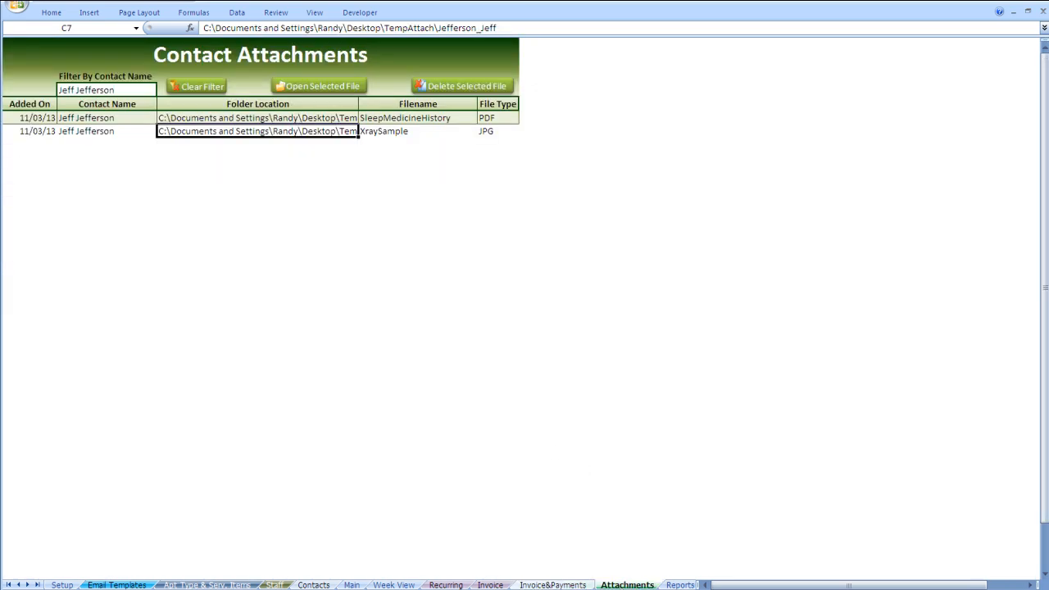
{"action": "left_click", "coordinate": [679, 585]}
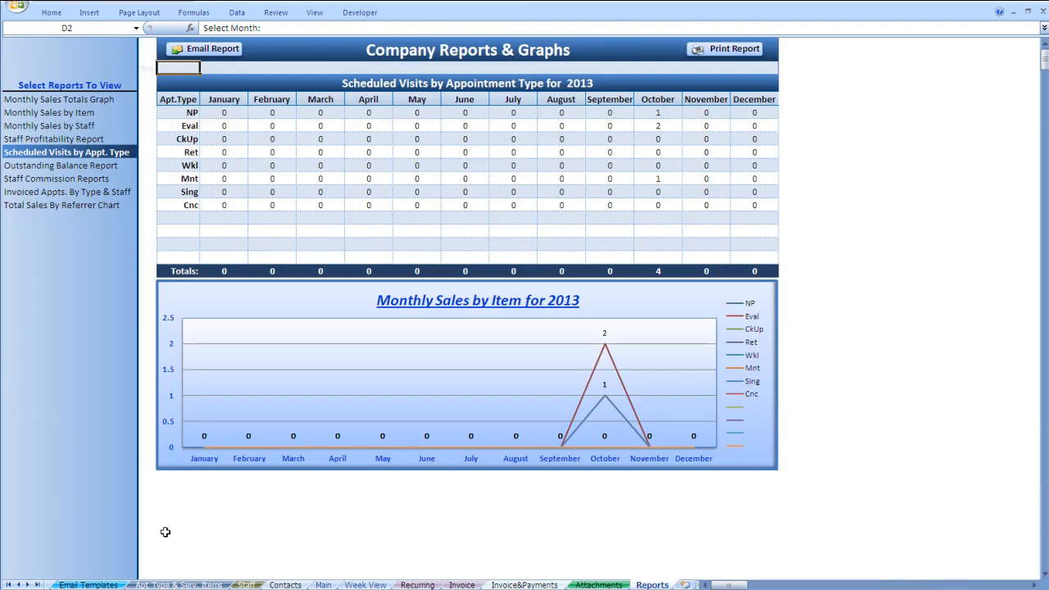
{"action": "left_click", "coordinate": [18, 584]}
{"action": "left_click", "coordinate": [62, 584]}
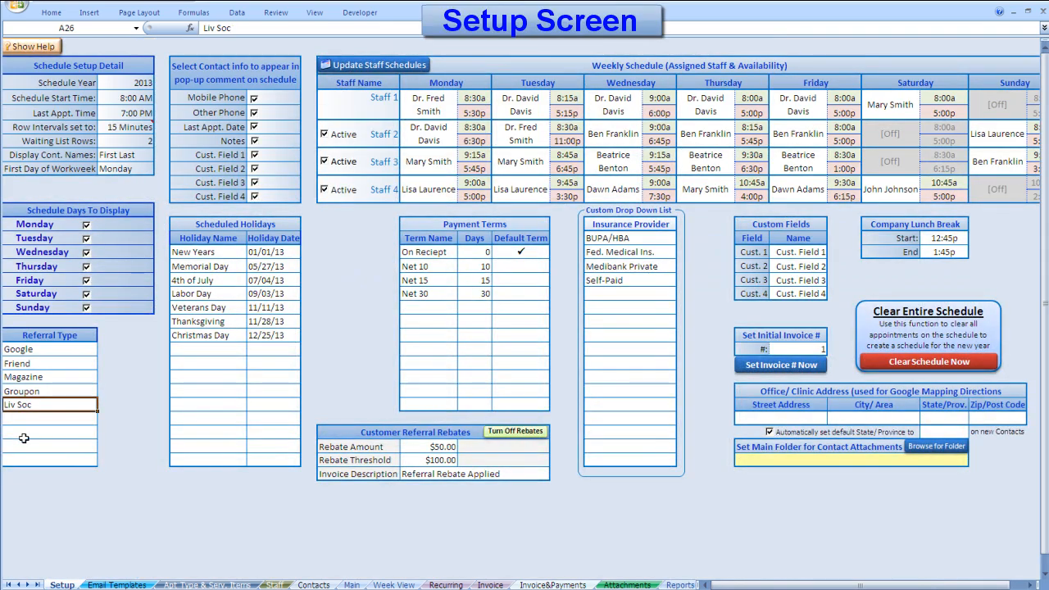
- Toggle the help notes, then keep schedule year 2013, 8:00 AM start, 7:00 PM last appointment, 15-minute rows
{"action": "left_click", "coordinate": [37, 47]}
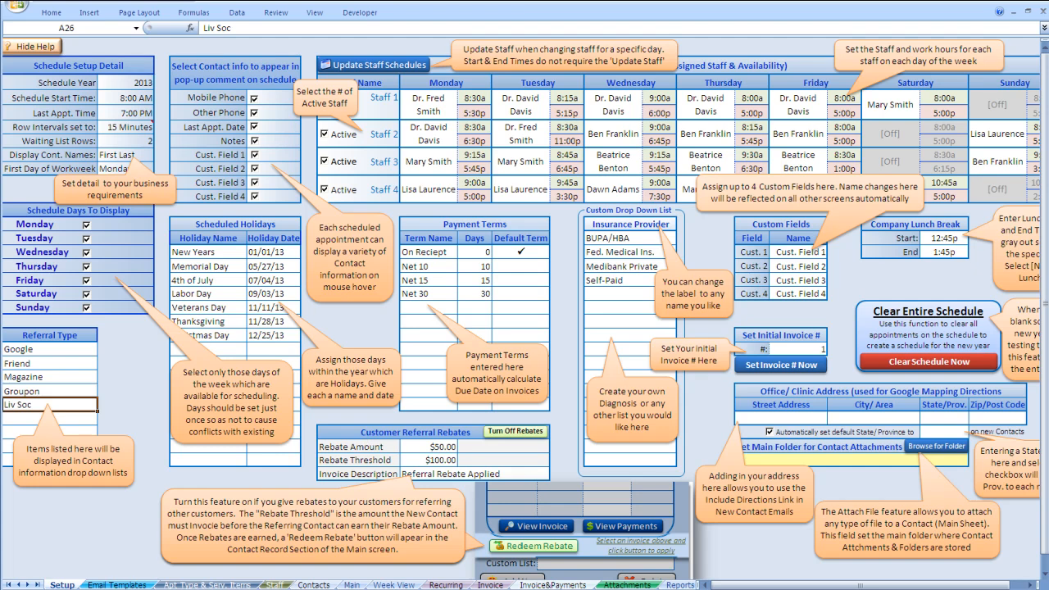
{"action": "left_click", "coordinate": [37, 46]}
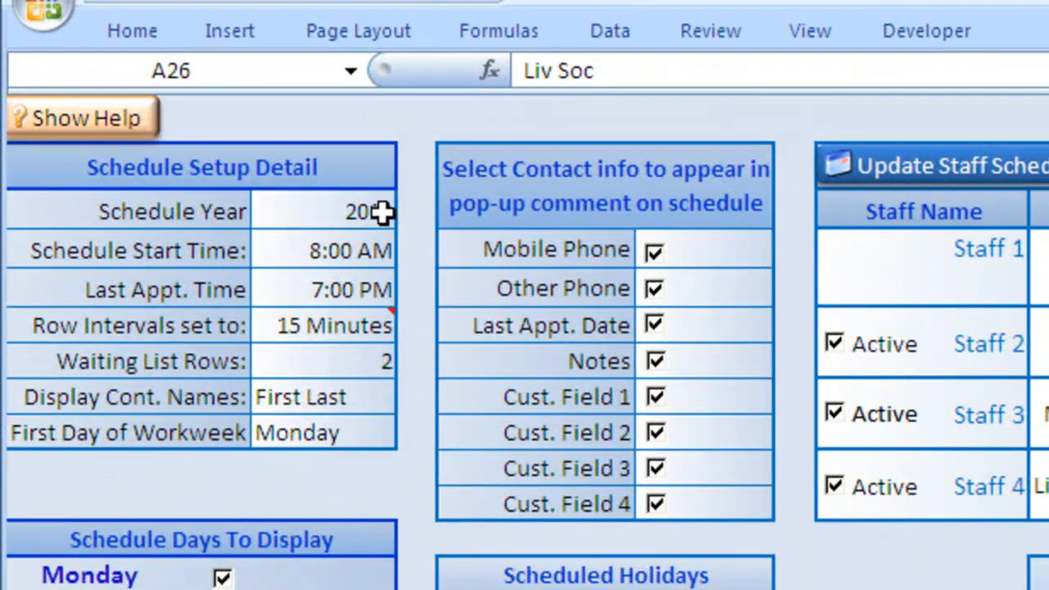
{"action": "left_click", "coordinate": [381, 211]}
{"action": "left_click", "coordinate": [412, 214]}
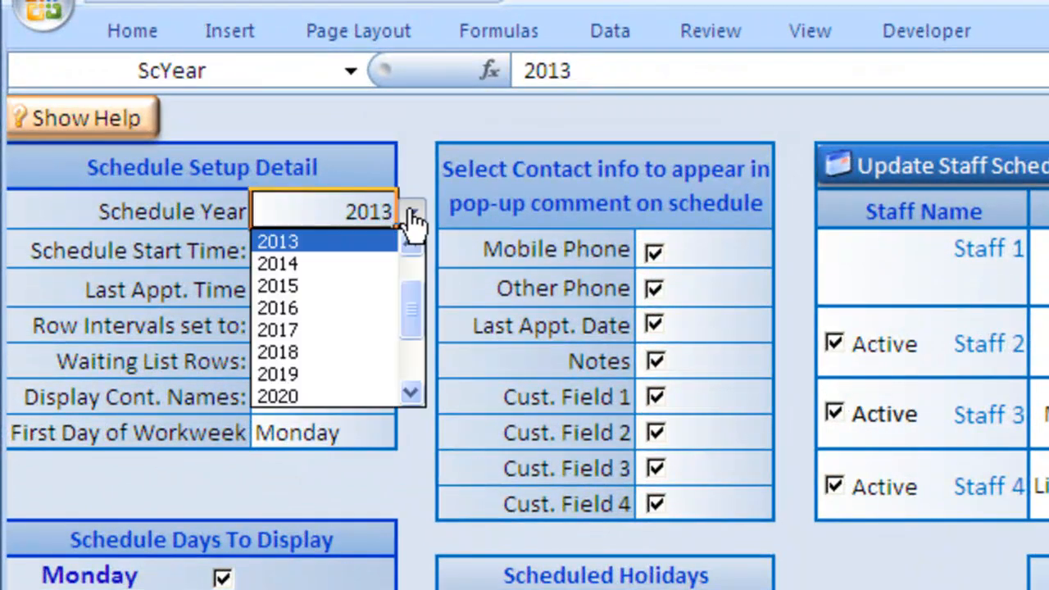
{"action": "left_click", "coordinate": [363, 243]}
{"action": "left_click", "coordinate": [361, 251]}
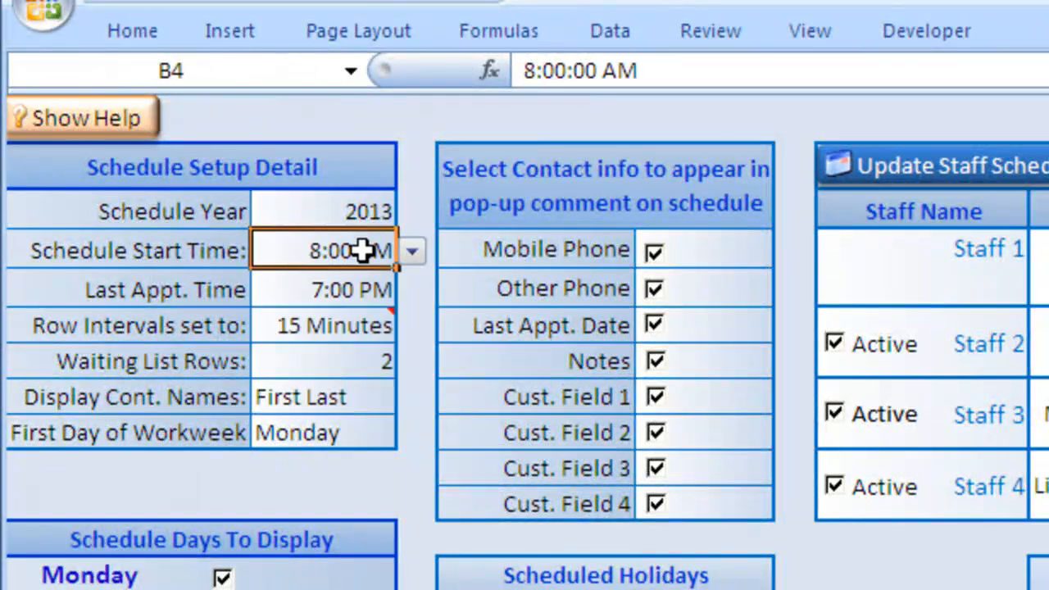
{"action": "left_click", "coordinate": [412, 252]}
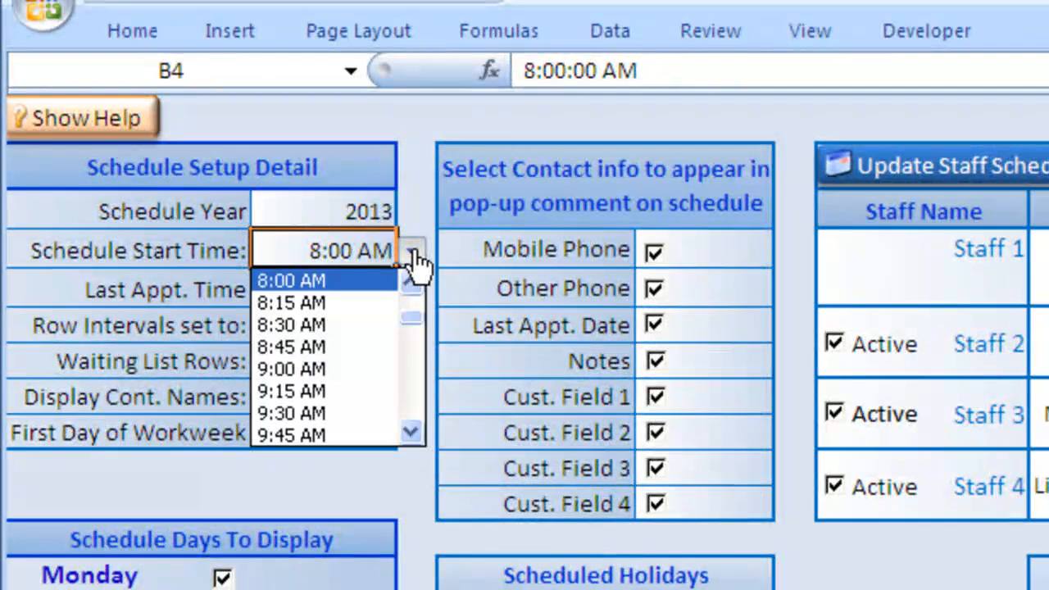
{"action": "left_click", "coordinate": [414, 254]}
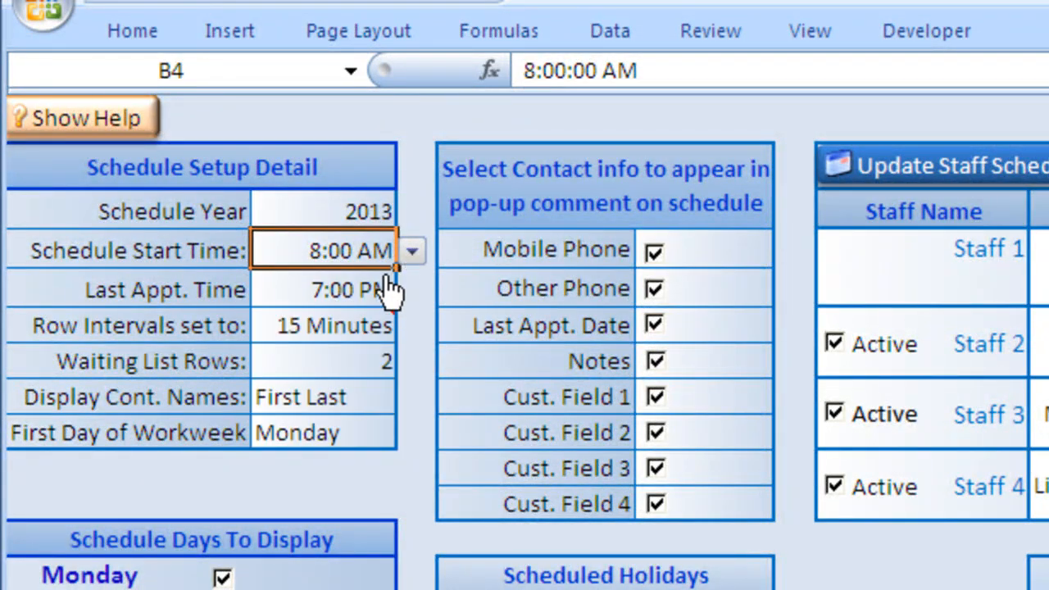
{"action": "left_click", "coordinate": [382, 294]}
{"action": "left_click", "coordinate": [412, 290]}
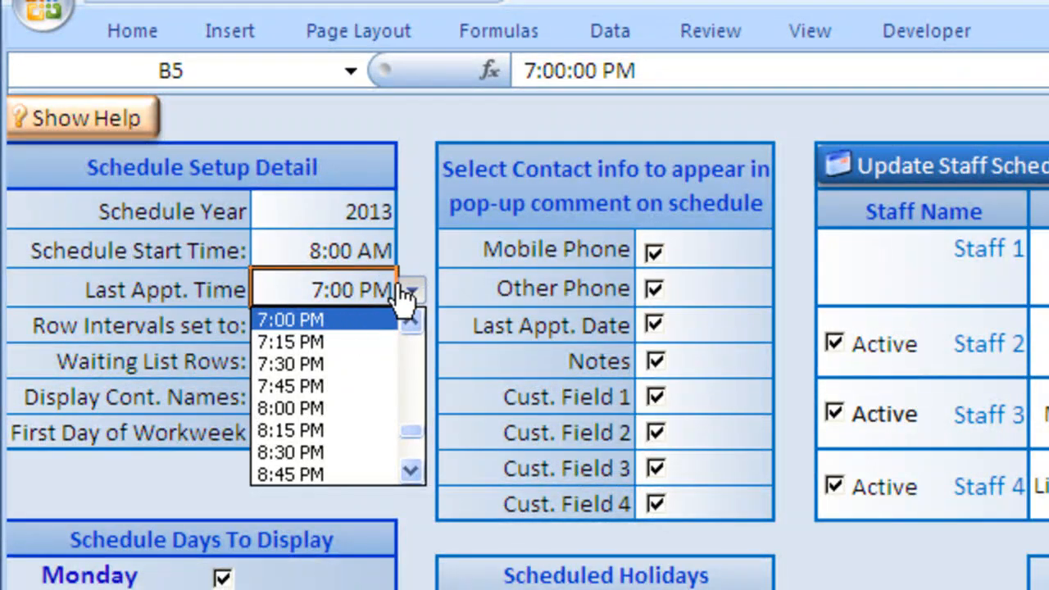
{"action": "left_click", "coordinate": [405, 295]}
{"action": "left_click", "coordinate": [377, 334]}
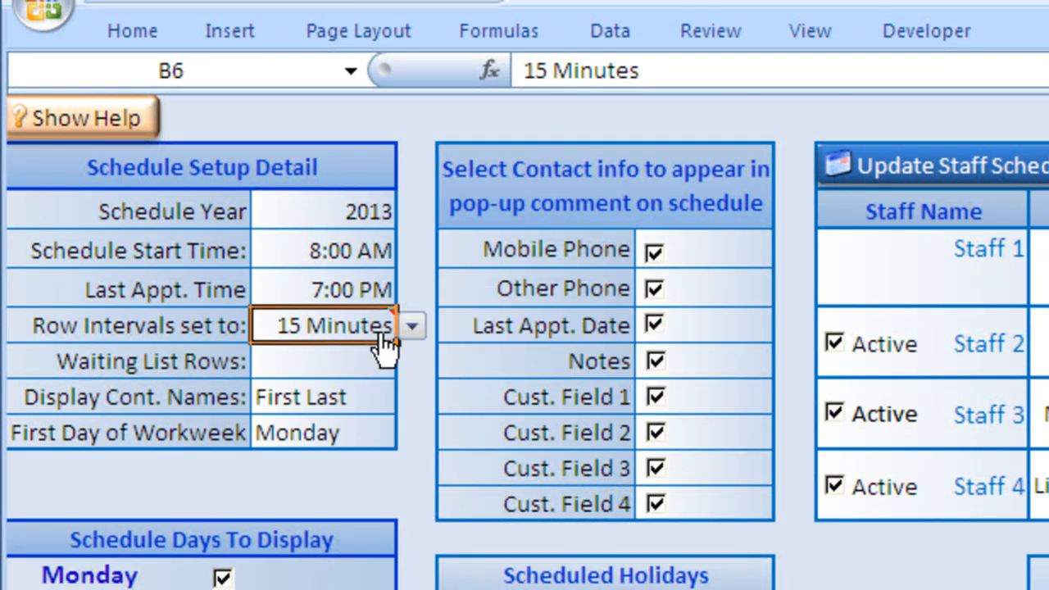
{"action": "left_click", "coordinate": [412, 328]}
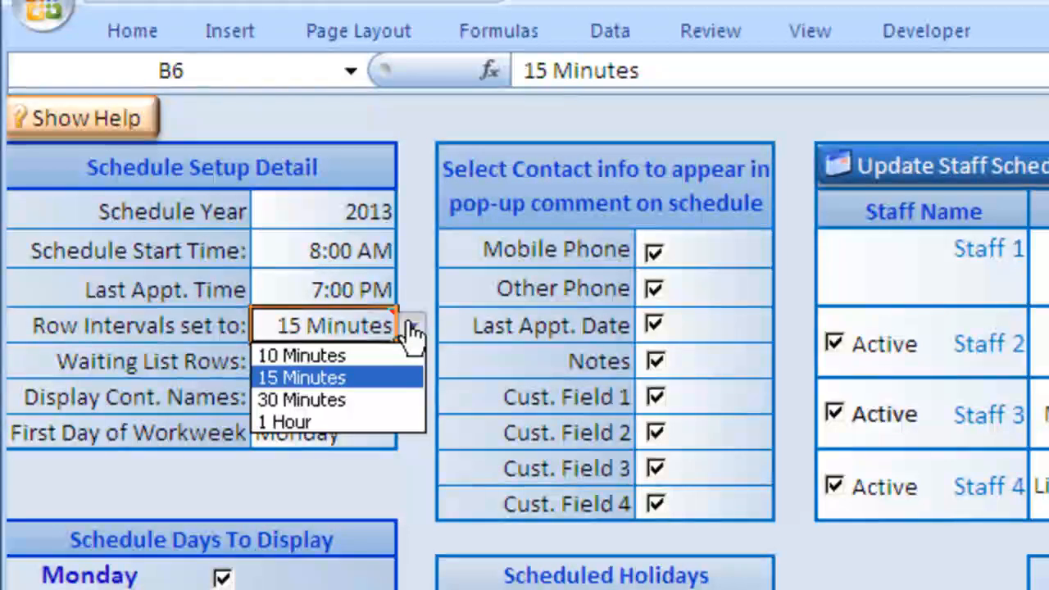
{"action": "left_click", "coordinate": [344, 377]}
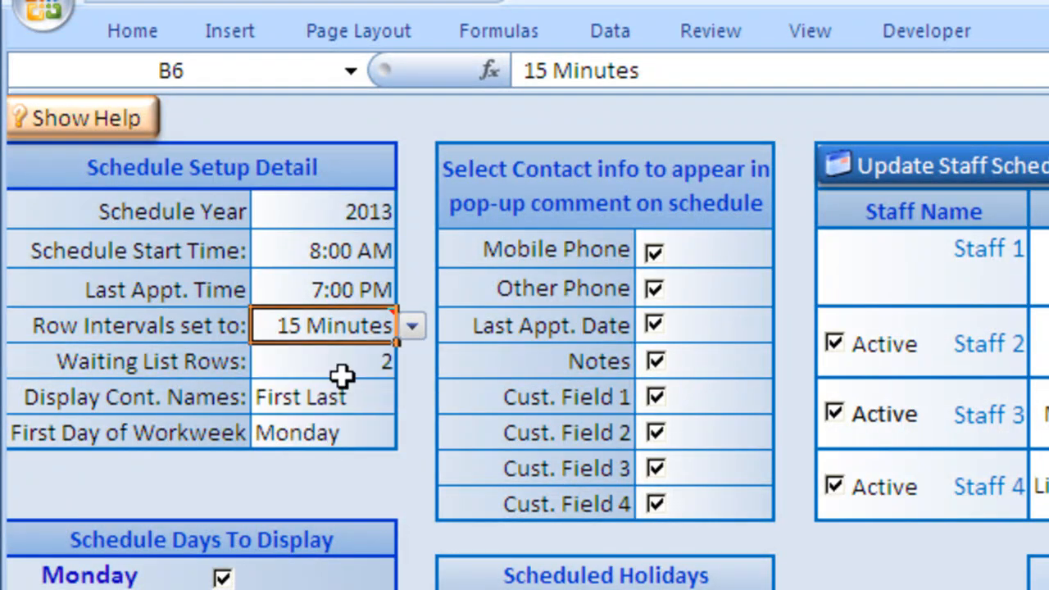
- Keep 2 waiting list rows, First Last names and Monday workweek start; toggle Saturdays and Sundays off and back on
{"action": "left_click", "coordinate": [340, 364]}
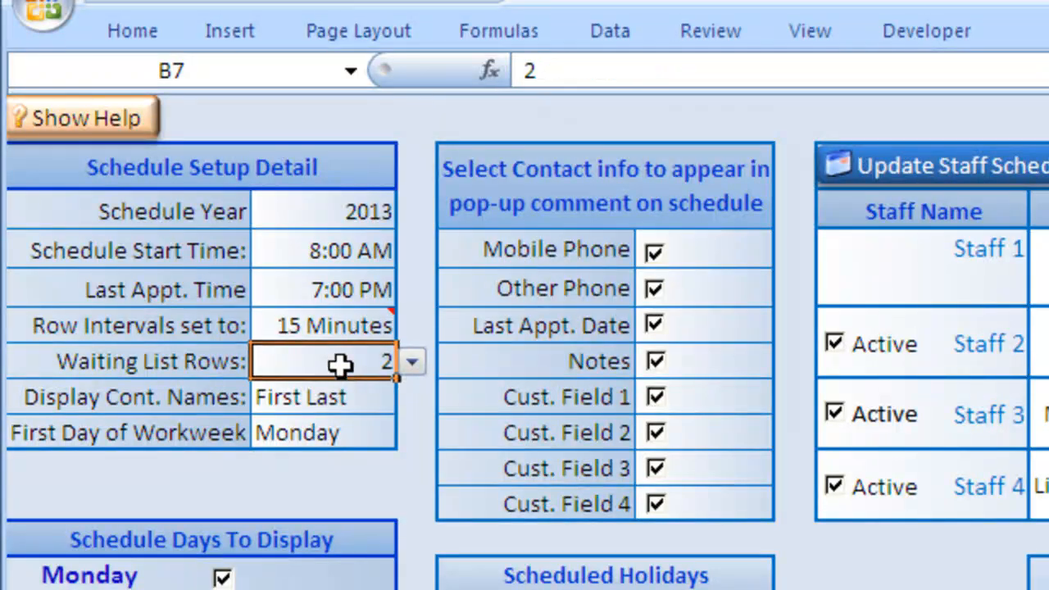
{"action": "left_click", "coordinate": [407, 366]}
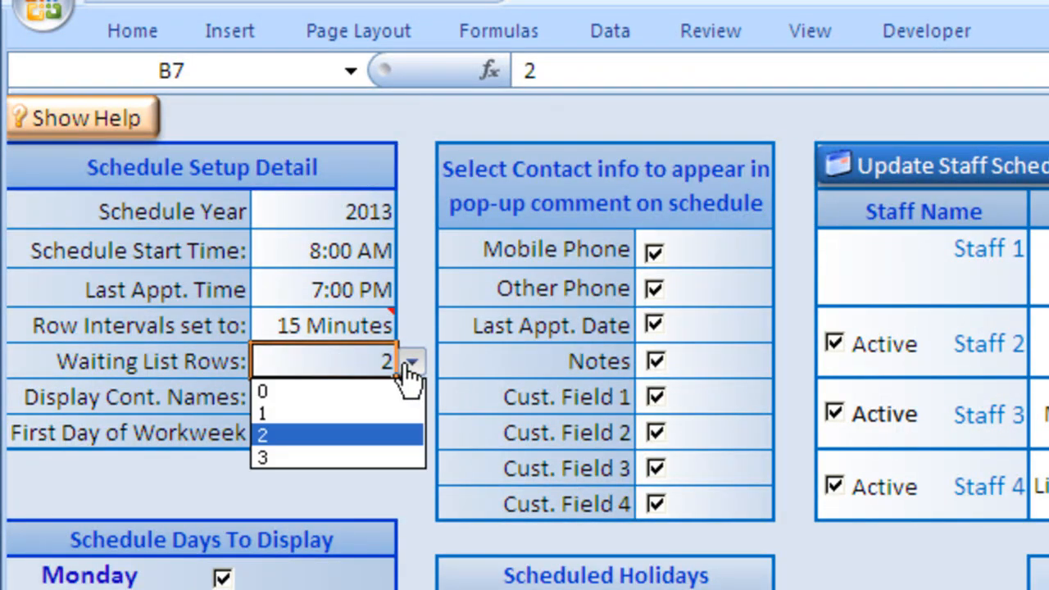
{"action": "left_click", "coordinate": [329, 436]}
{"action": "left_click", "coordinate": [344, 402]}
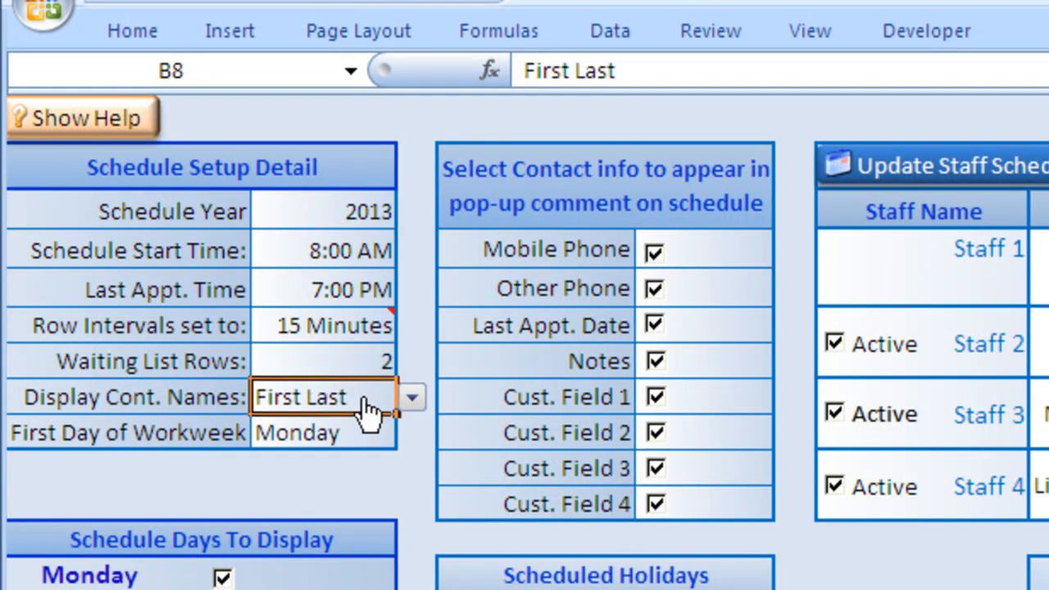
{"action": "left_click", "coordinate": [410, 400]}
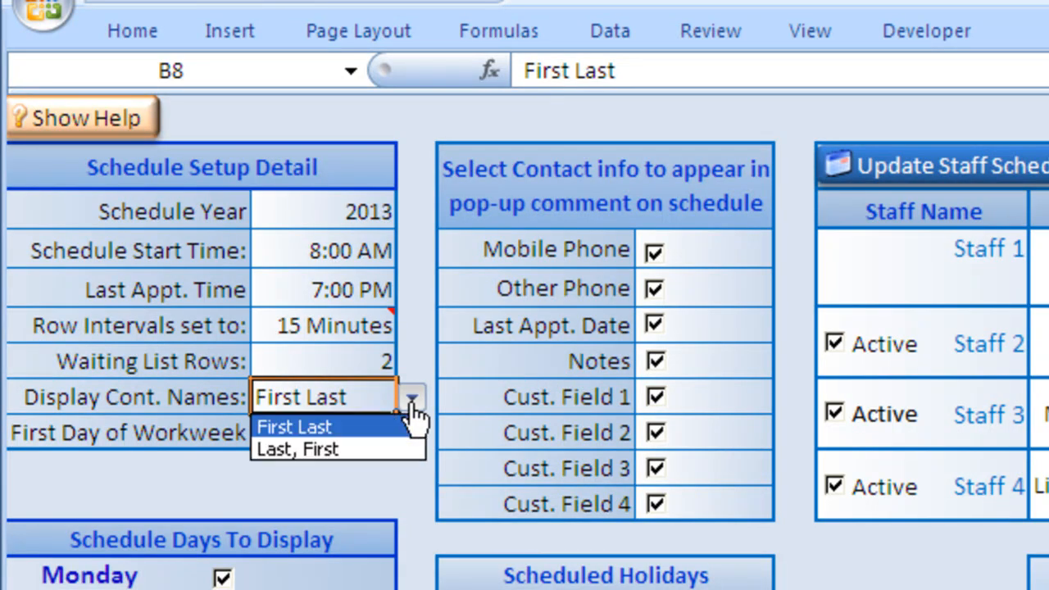
{"action": "left_click", "coordinate": [367, 428]}
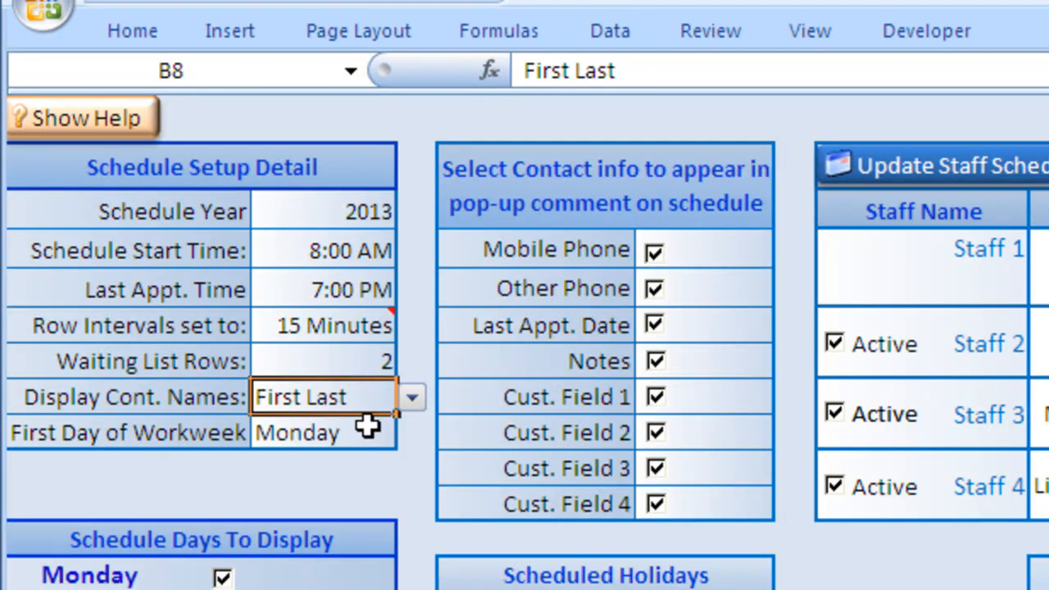
{"action": "left_click", "coordinate": [373, 443]}
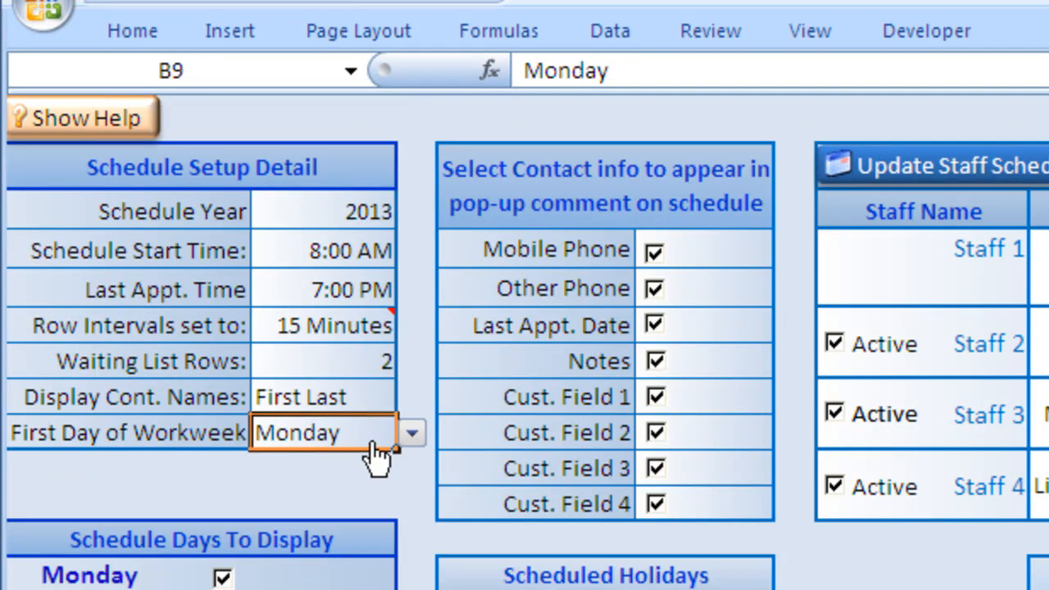
{"action": "left_click", "coordinate": [412, 434]}
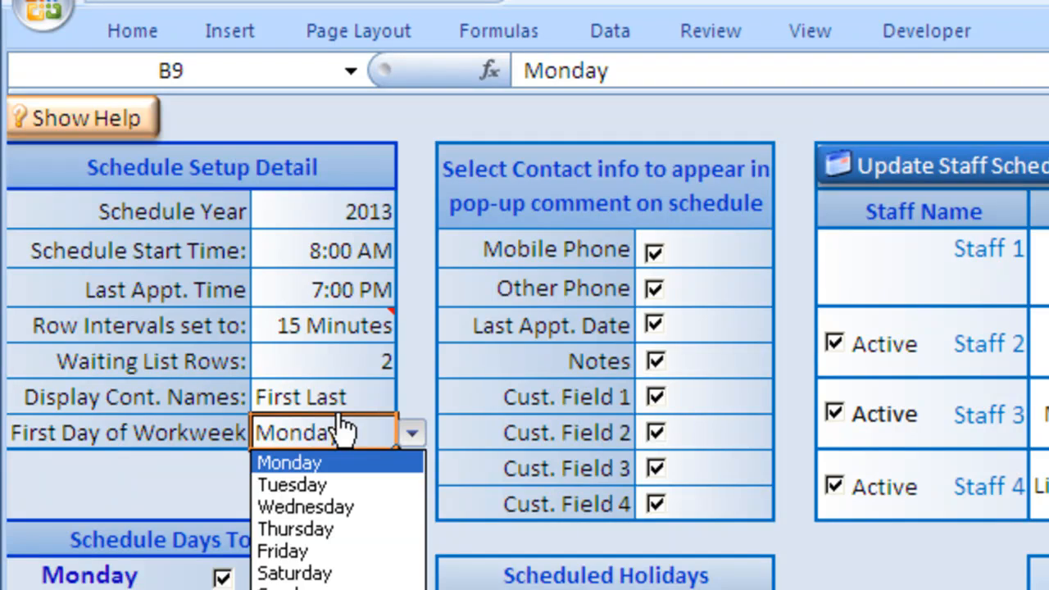
{"action": "left_click", "coordinate": [335, 463]}
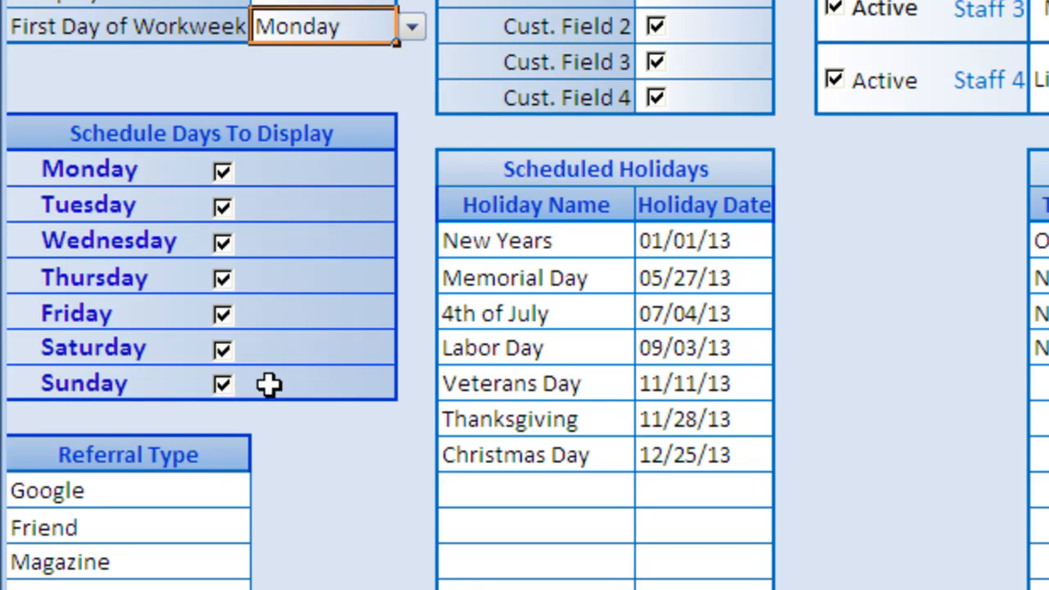
{"action": "left_click", "coordinate": [226, 382]}
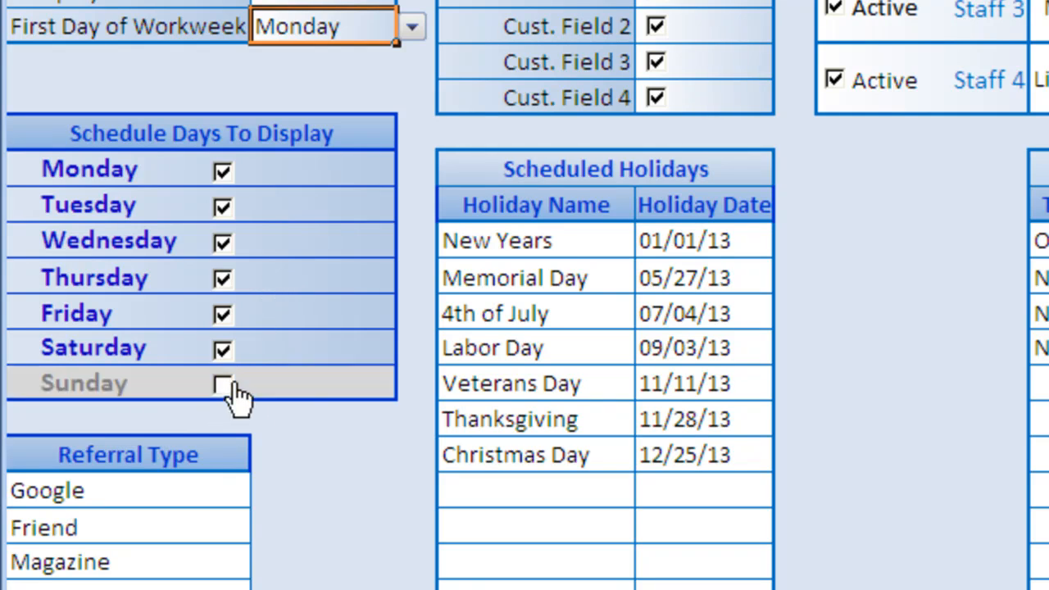
{"action": "left_click", "coordinate": [232, 353]}
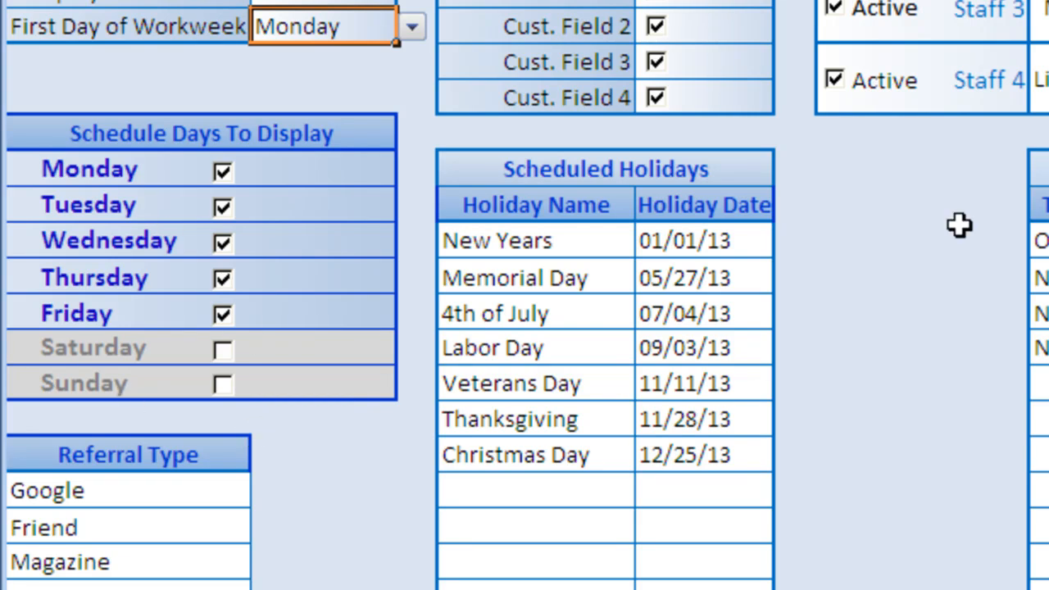
{"action": "left_click", "coordinate": [234, 389]}
{"action": "left_click", "coordinate": [232, 358]}
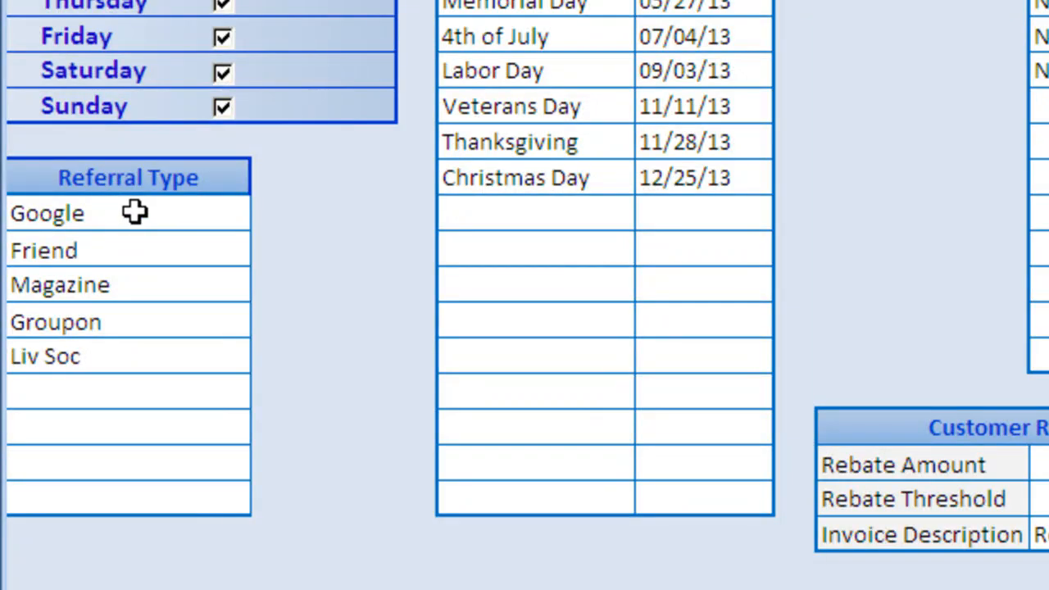
- Enter 'Referred Contact' in the empty row below Liv Soc in the Referral Type list
{"action": "left_click", "coordinate": [131, 205]}
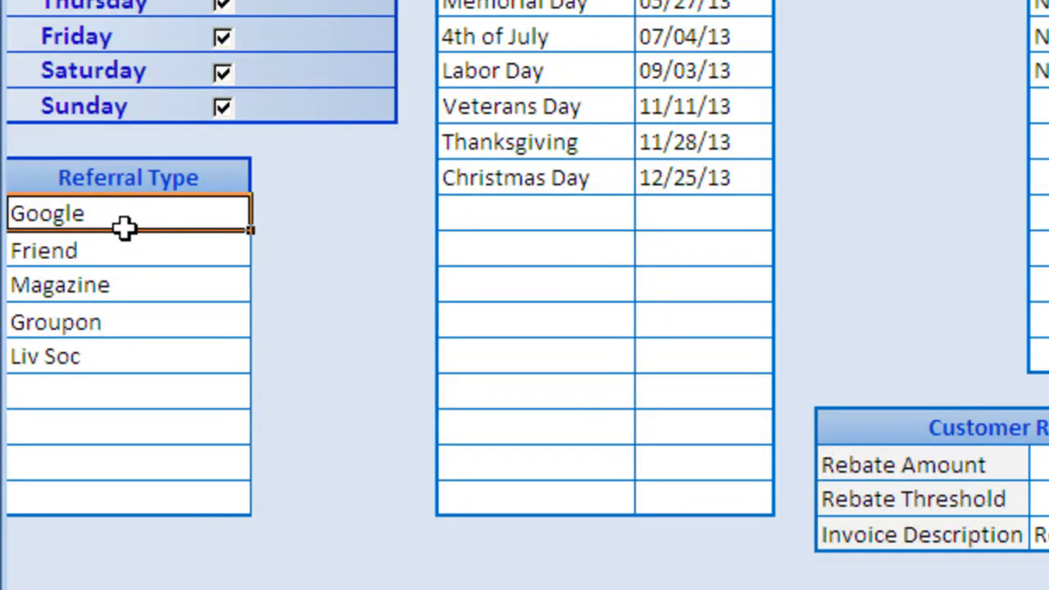
{"action": "left_click_drag", "start_coordinate": [123, 230], "coordinate": [124, 491]}
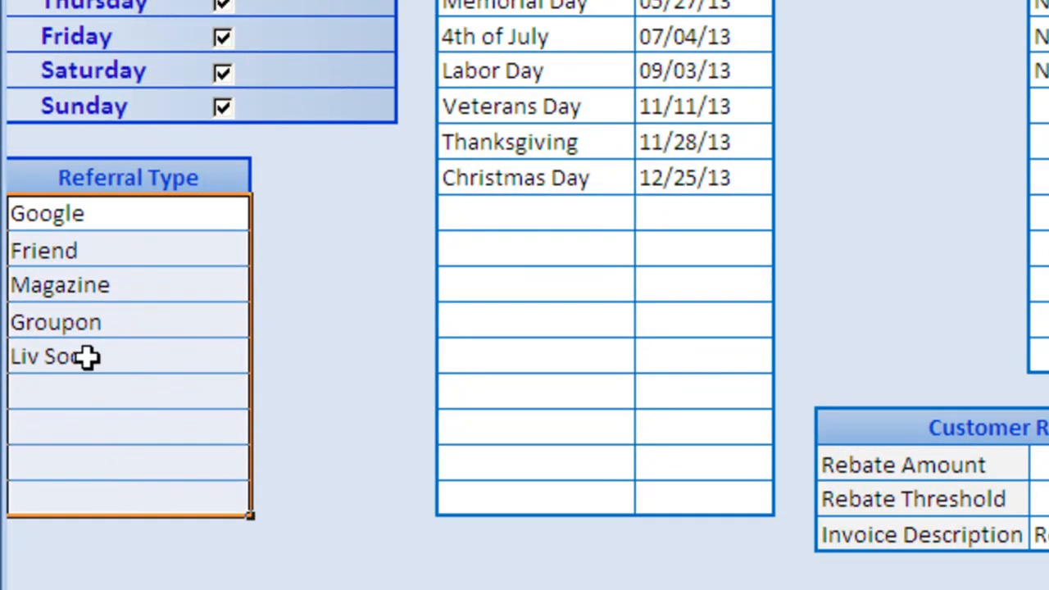
{"action": "left_click", "coordinate": [131, 219]}
{"action": "left_click", "coordinate": [147, 388]}
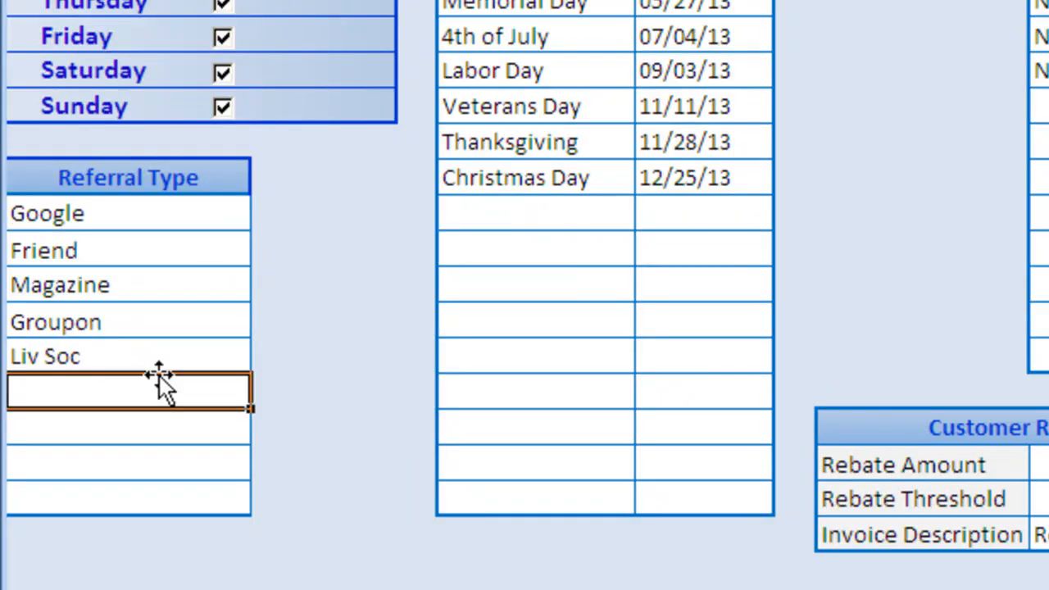
{"action": "type", "text": "Referred Contact"}
{"action": "left_click", "coordinate": [142, 319]}
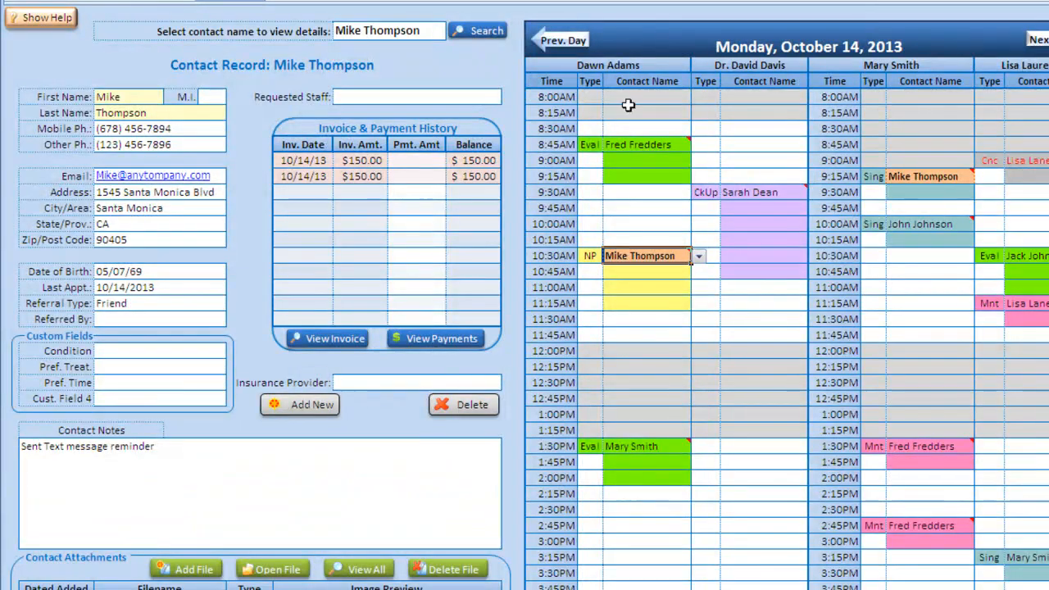
{"action": "mouse_move", "coordinate": [630, 145]}
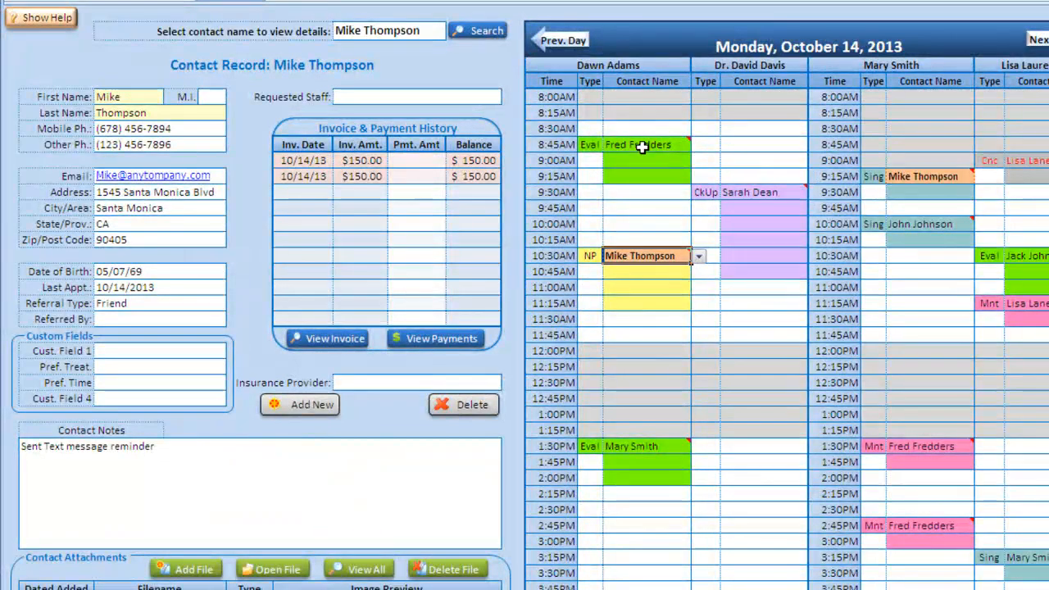
{"action": "mouse_move", "coordinate": [641, 147]}
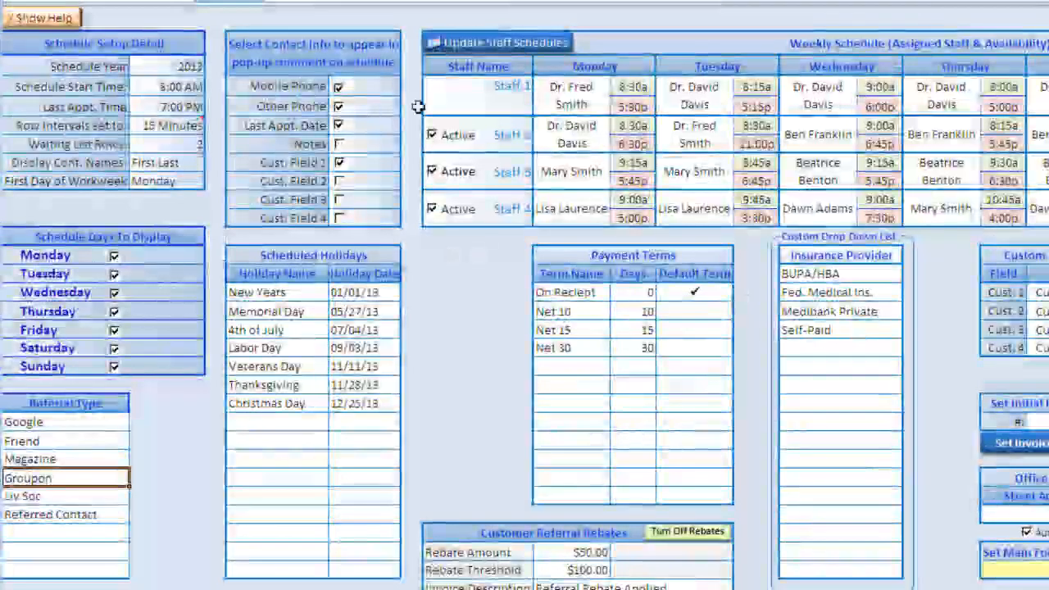
{"action": "left_click", "coordinate": [339, 181]}
{"action": "left_click", "coordinate": [339, 200]}
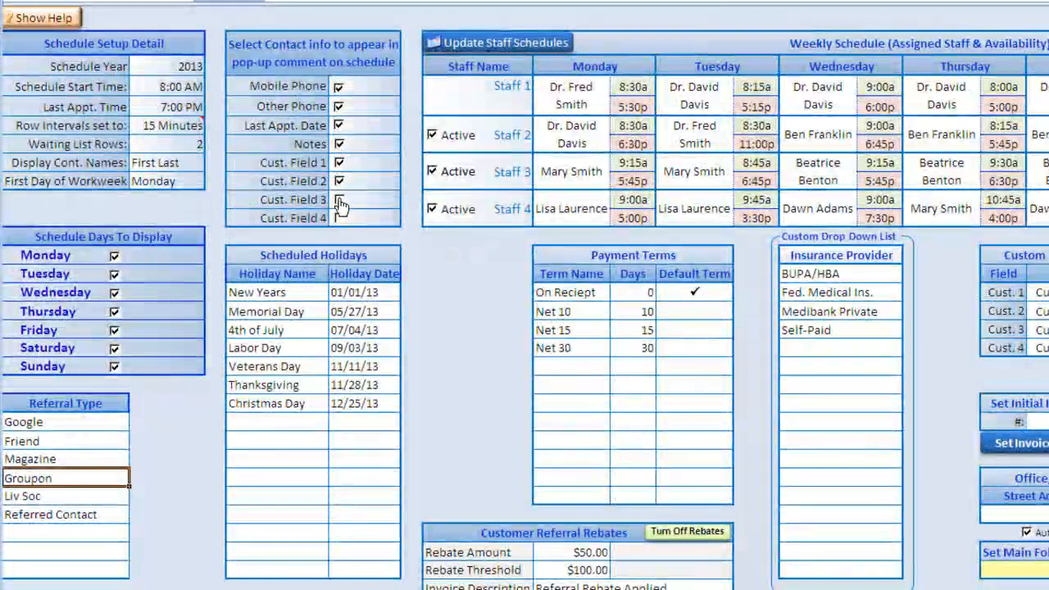
{"action": "left_click", "coordinate": [339, 219]}
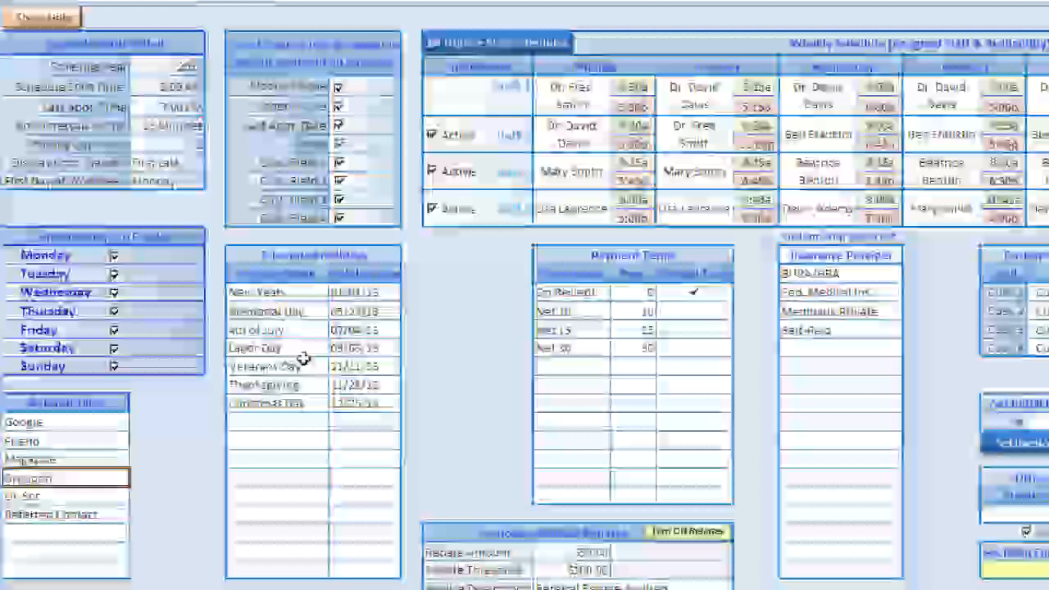
{"action": "left_click", "coordinate": [292, 422]}
{"action": "type", "text": "Day Off"}
{"action": "left_click", "coordinate": [366, 416]}
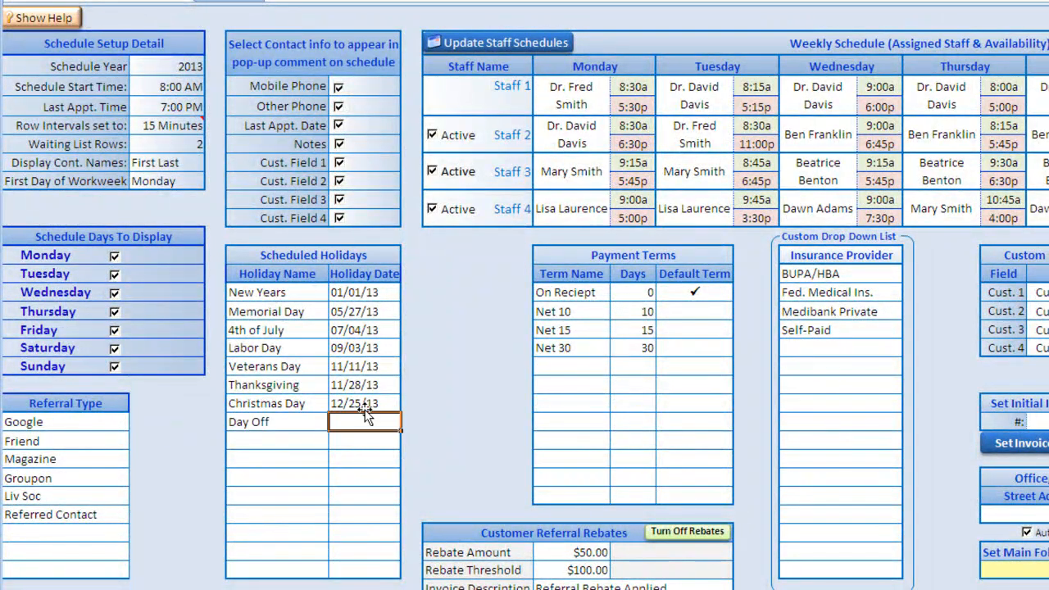
{"action": "type", "text": "10/14/13"}
{"action": "key", "text": "Return"}
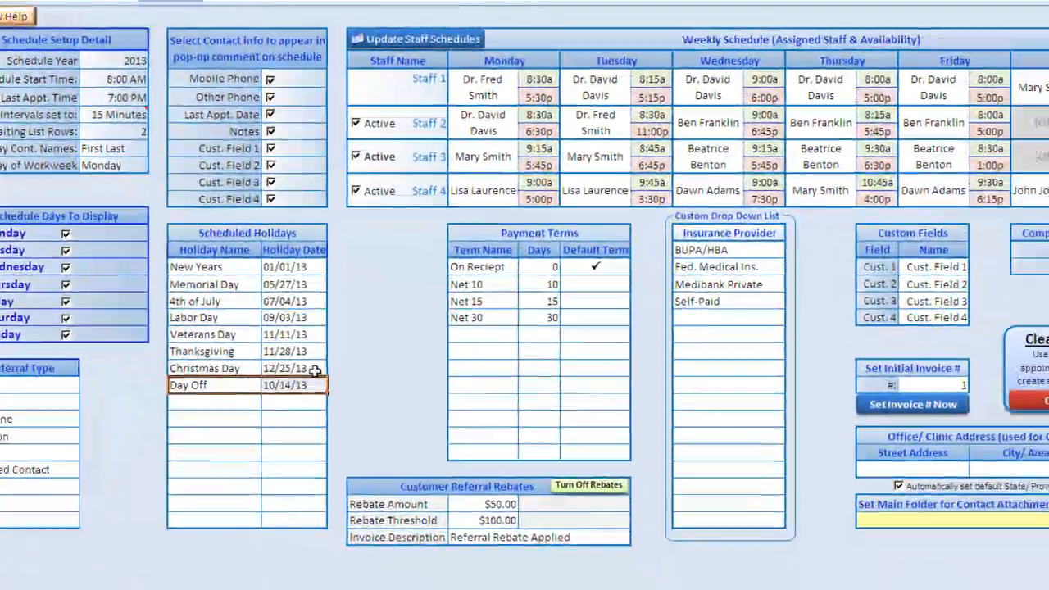
{"action": "key", "text": "Delete"}
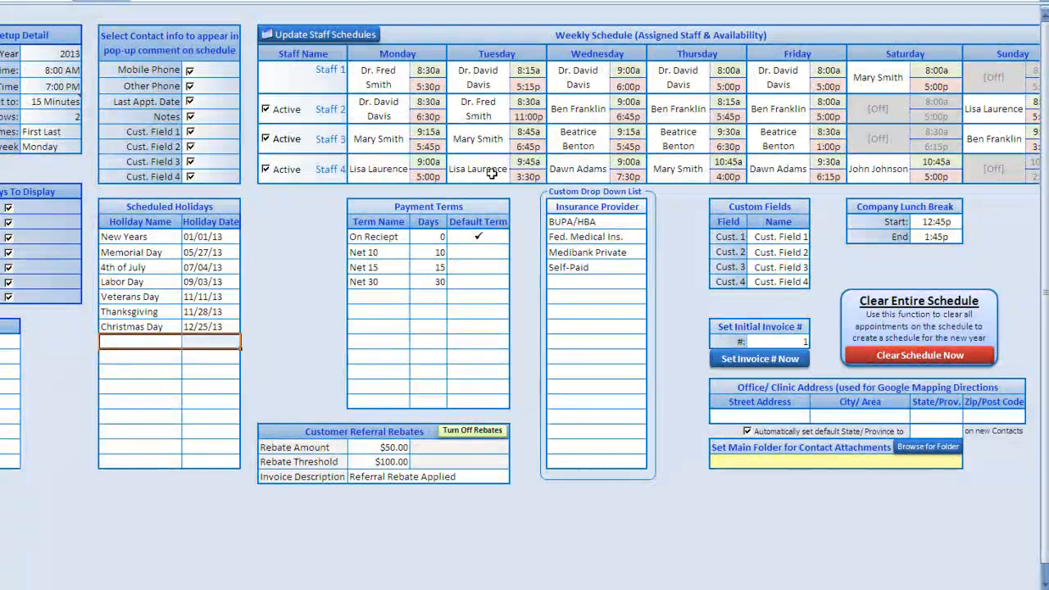
{"action": "left_click", "coordinate": [266, 169]}
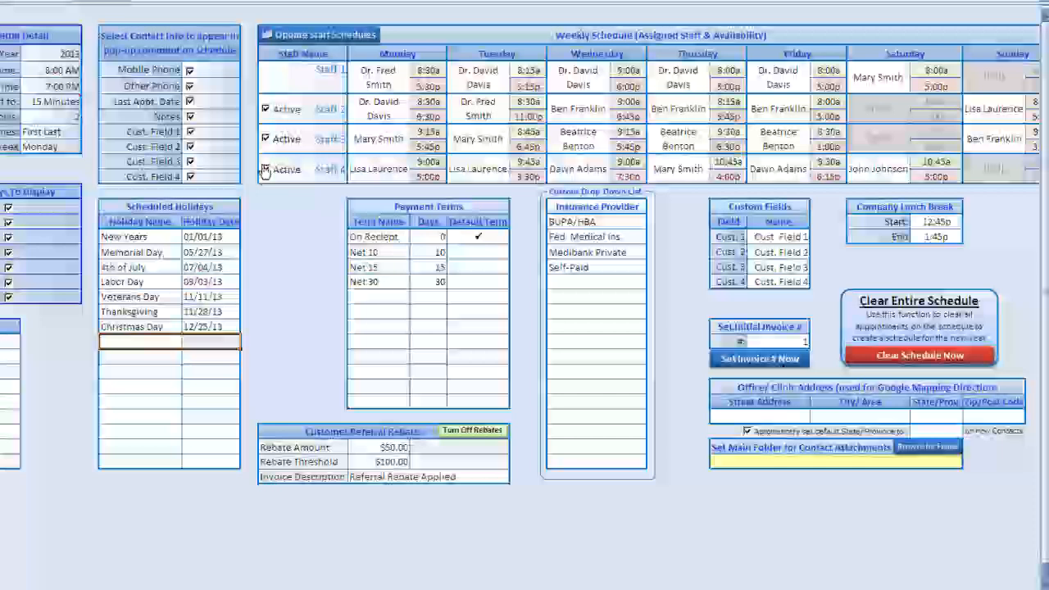
{"action": "left_click", "coordinate": [264, 139]}
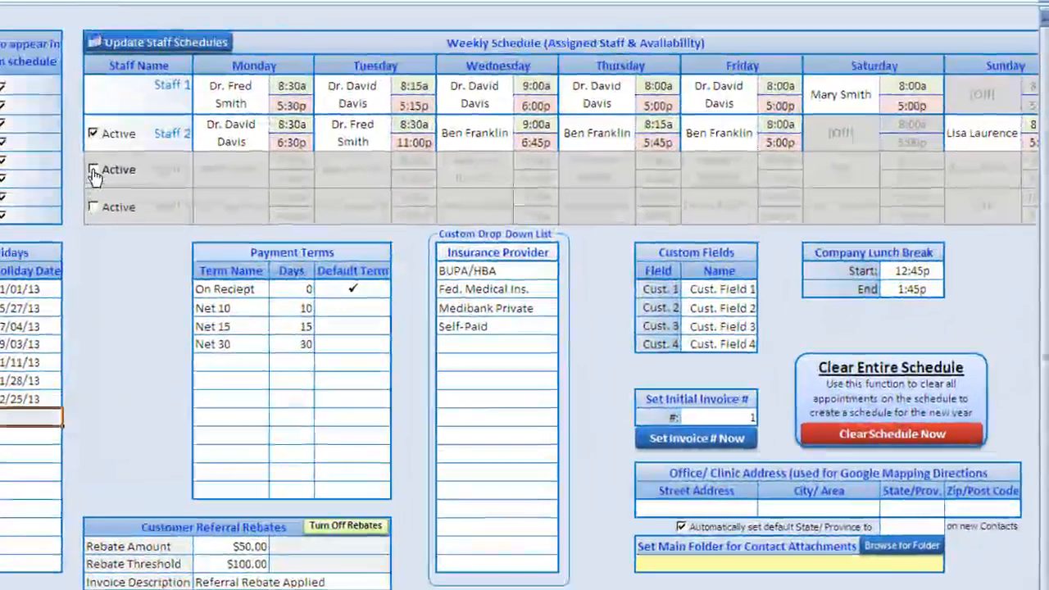
{"action": "left_click", "coordinate": [93, 169]}
{"action": "left_click", "coordinate": [93, 207]}
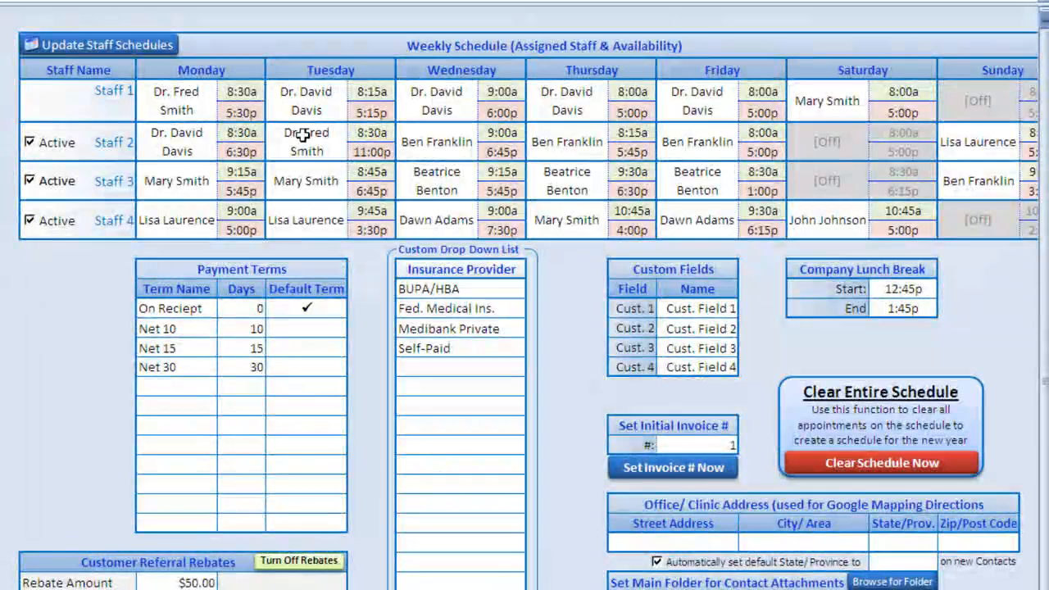
{"action": "left_click", "coordinate": [194, 92]}
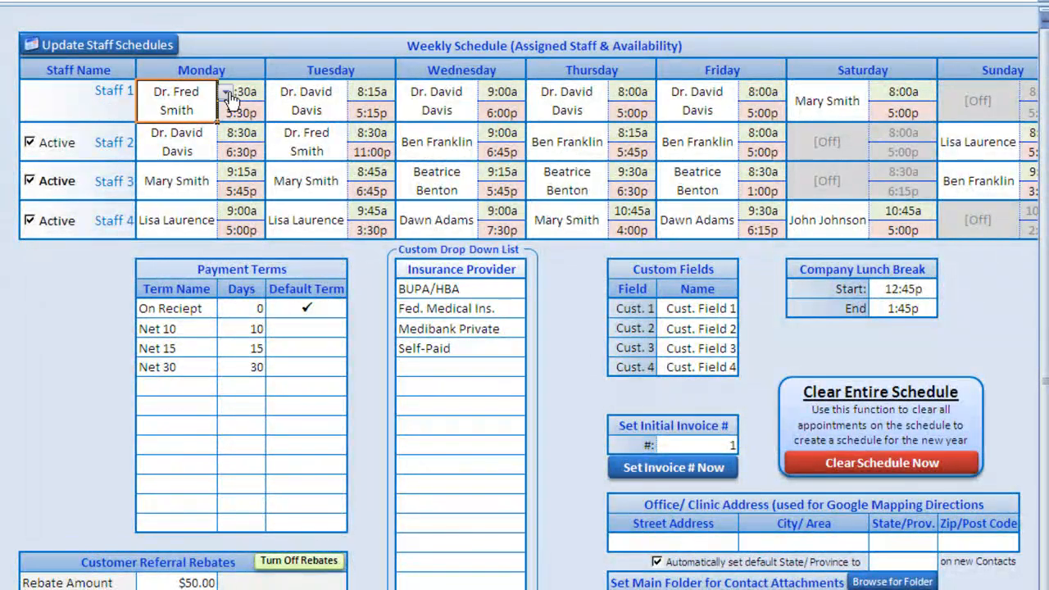
{"action": "left_click", "coordinate": [230, 97]}
{"action": "left_click_drag", "start_coordinate": [232, 139], "coordinate": [232, 120]}
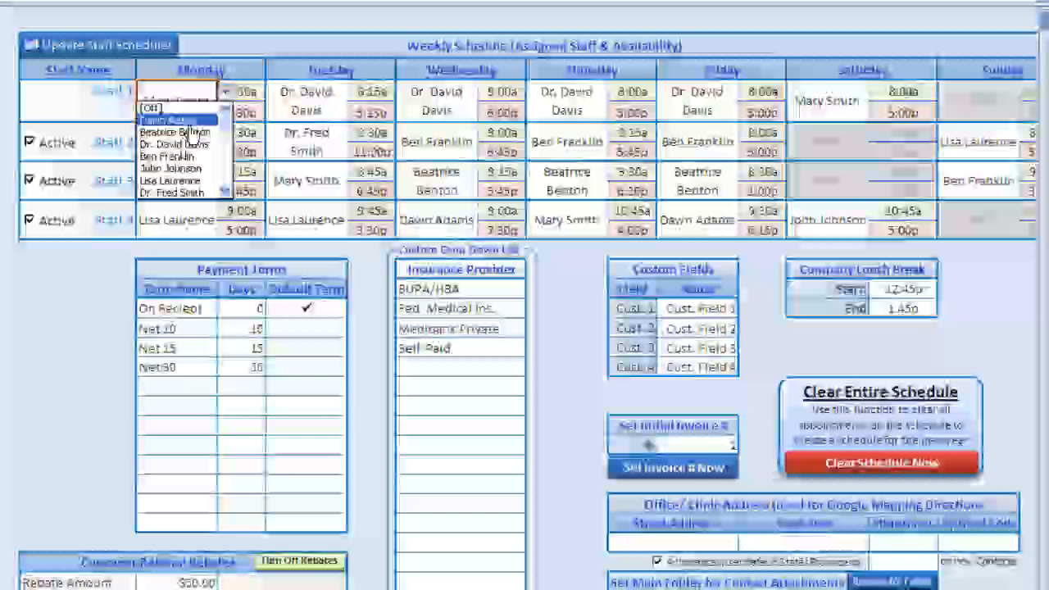
{"action": "left_click", "coordinate": [189, 120]}
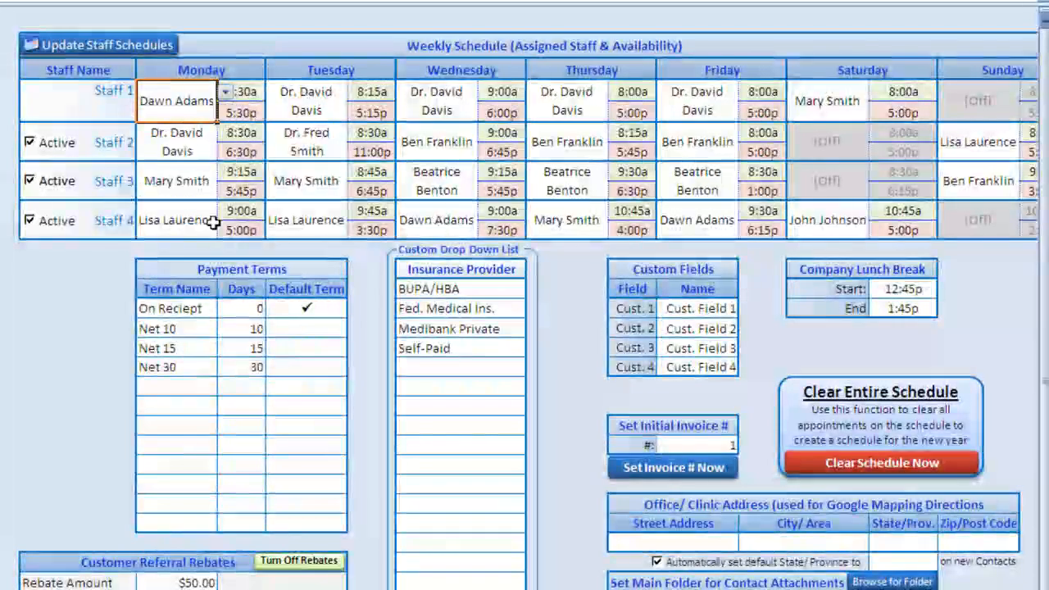
{"action": "left_click", "coordinate": [96, 49]}
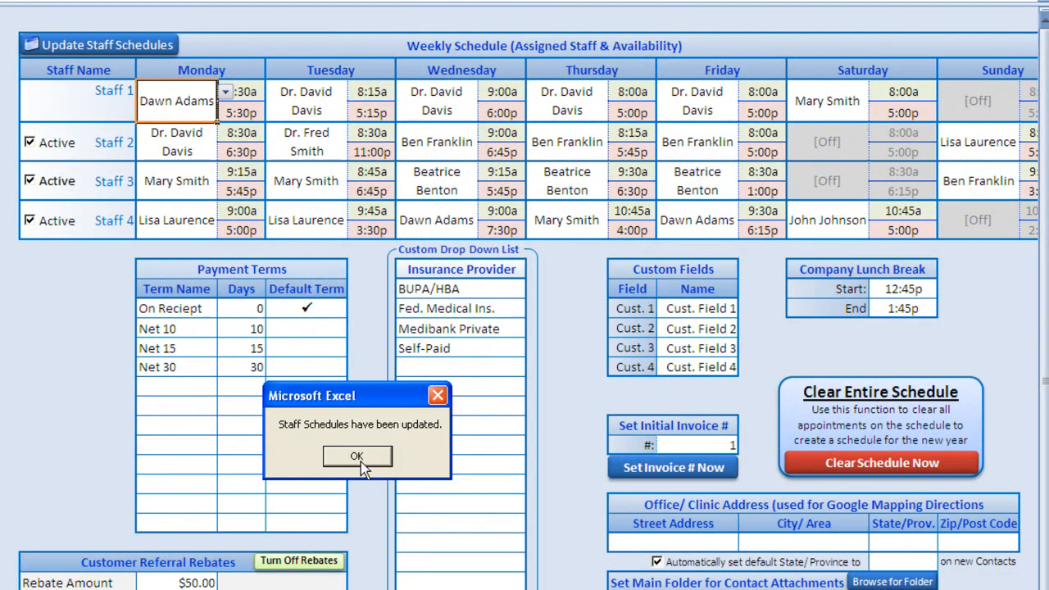
{"action": "left_click", "coordinate": [358, 459]}
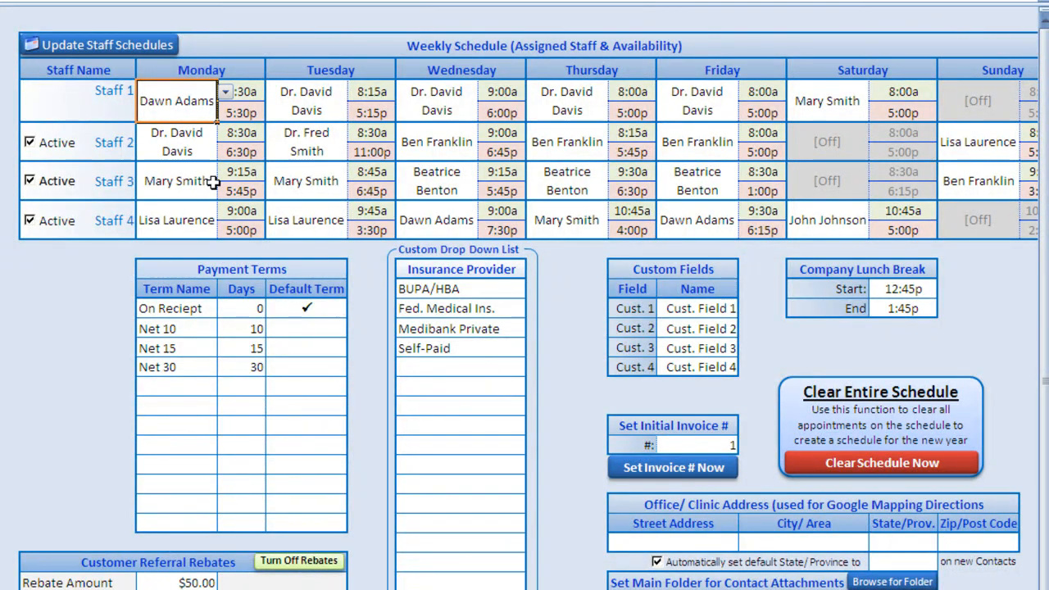
- Set Monday Staff 1 to [Off] and update staff schedules from January 1st
{"action": "left_click", "coordinate": [226, 91]}
{"action": "left_click_drag", "start_coordinate": [226, 131], "coordinate": [226, 123]}
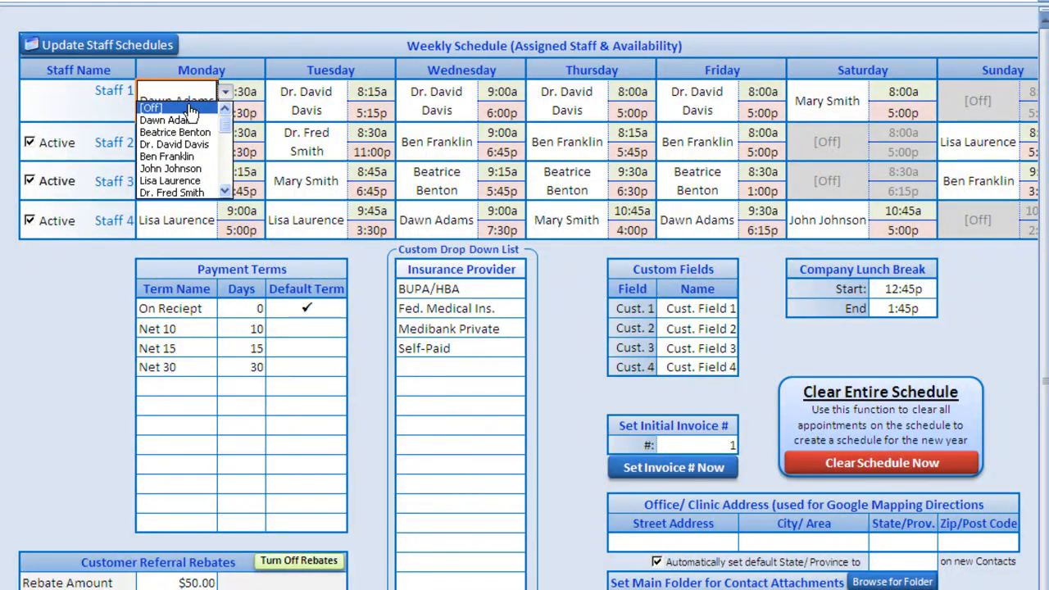
{"action": "left_click", "coordinate": [189, 108]}
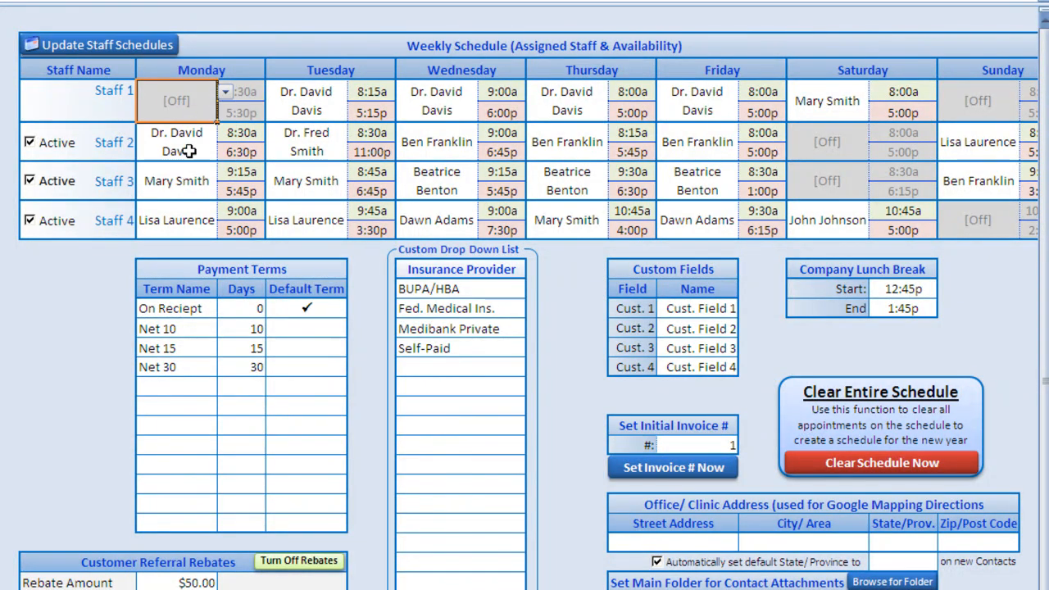
{"action": "left_click", "coordinate": [85, 47]}
{"action": "left_click", "coordinate": [286, 463]}
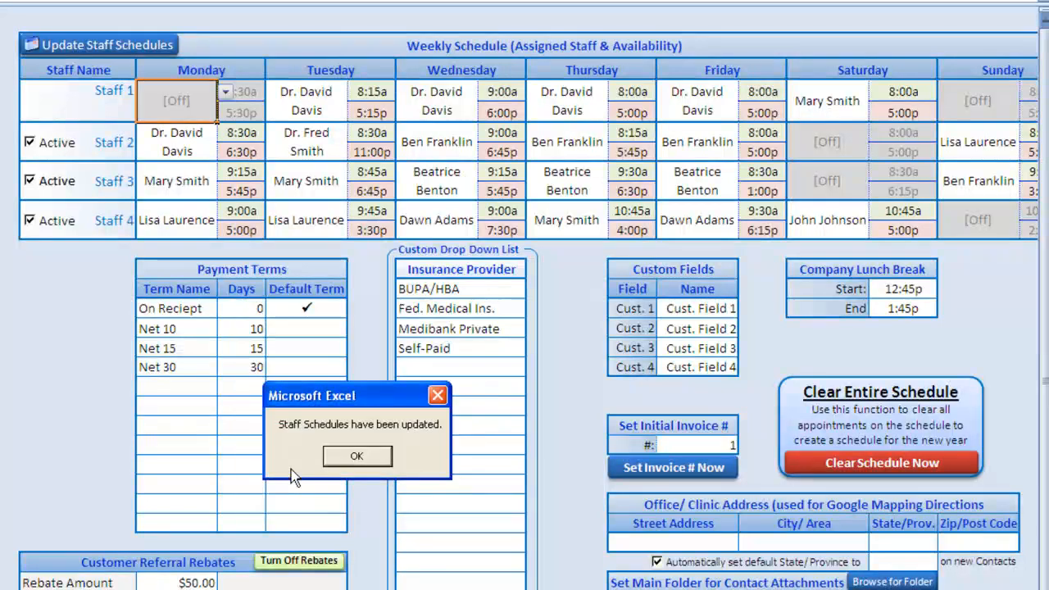
{"action": "left_click", "coordinate": [357, 457]}
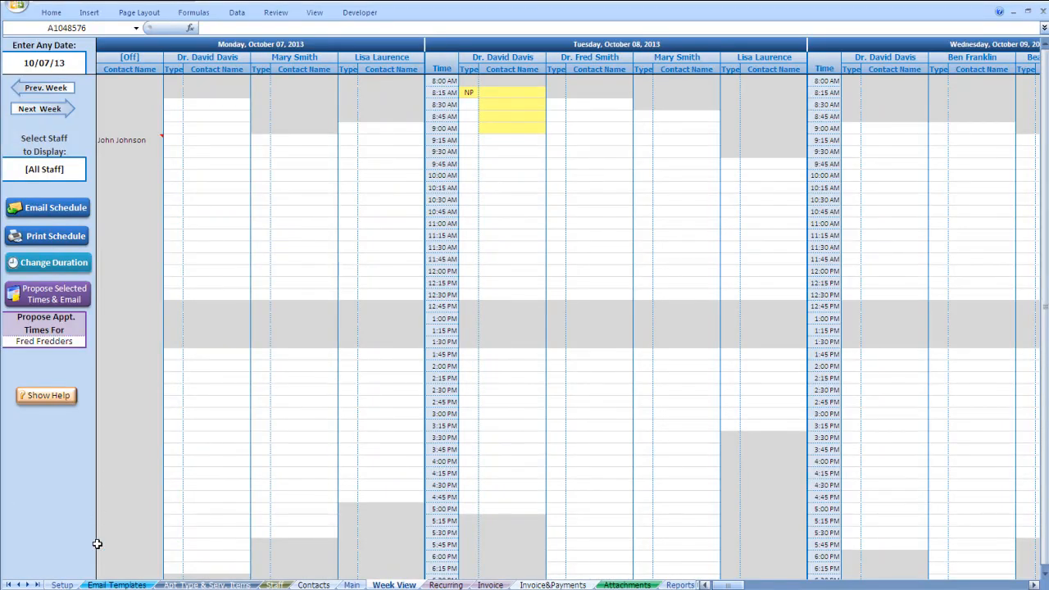
{"action": "left_click", "coordinate": [62, 584]}
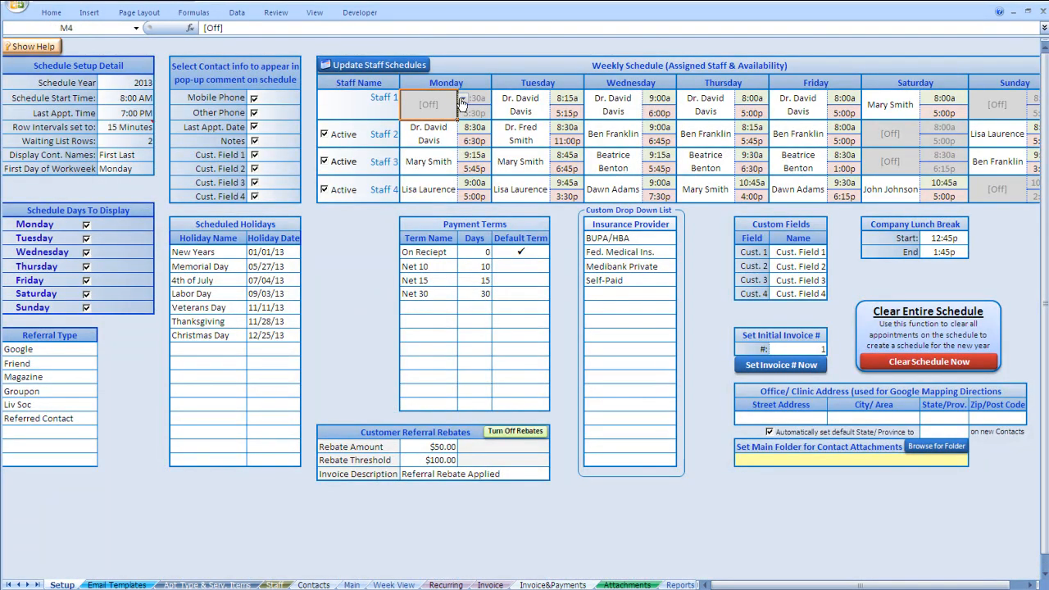
{"action": "left_click", "coordinate": [462, 99]}
{"action": "left_click", "coordinate": [440, 141]}
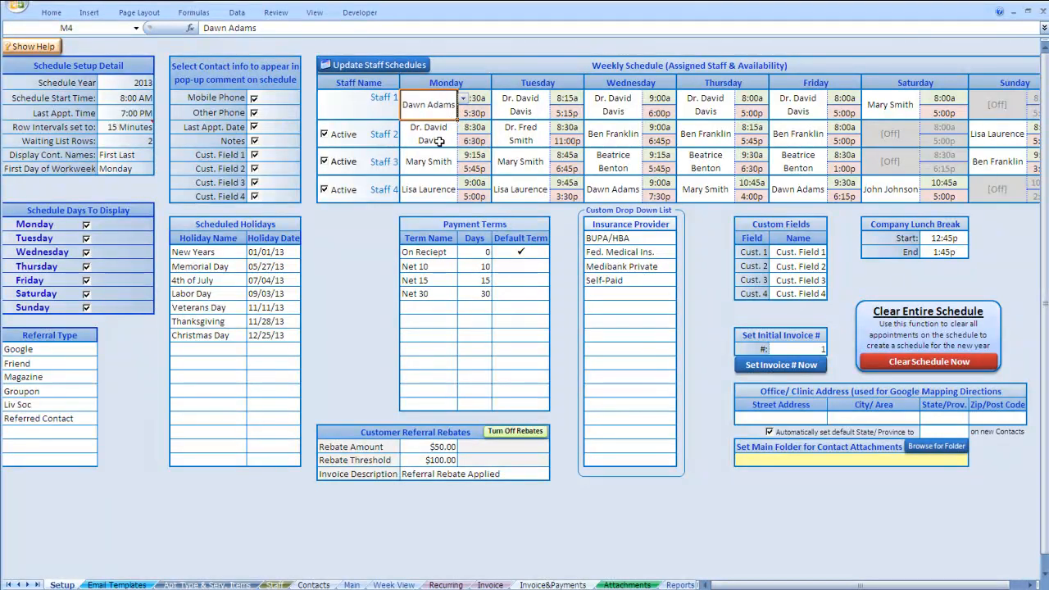
{"action": "left_click", "coordinate": [364, 64]}
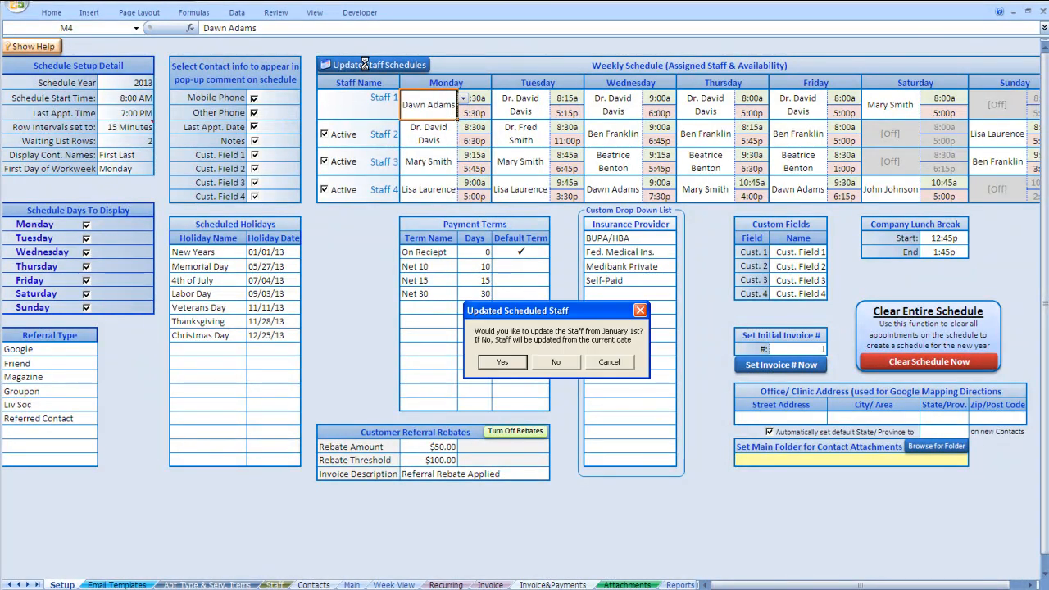
{"action": "left_click", "coordinate": [503, 362]}
{"action": "left_click", "coordinate": [562, 360]}
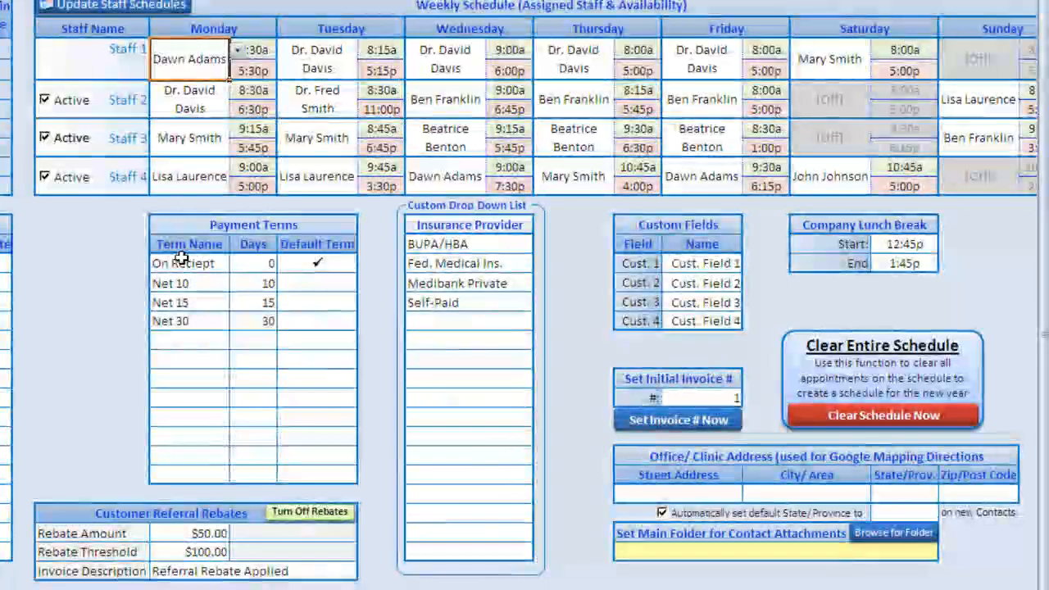
- Move the default-term checkmark through Net 30 and Net 10, then back to On Reciept
{"action": "left_click", "coordinate": [236, 261]}
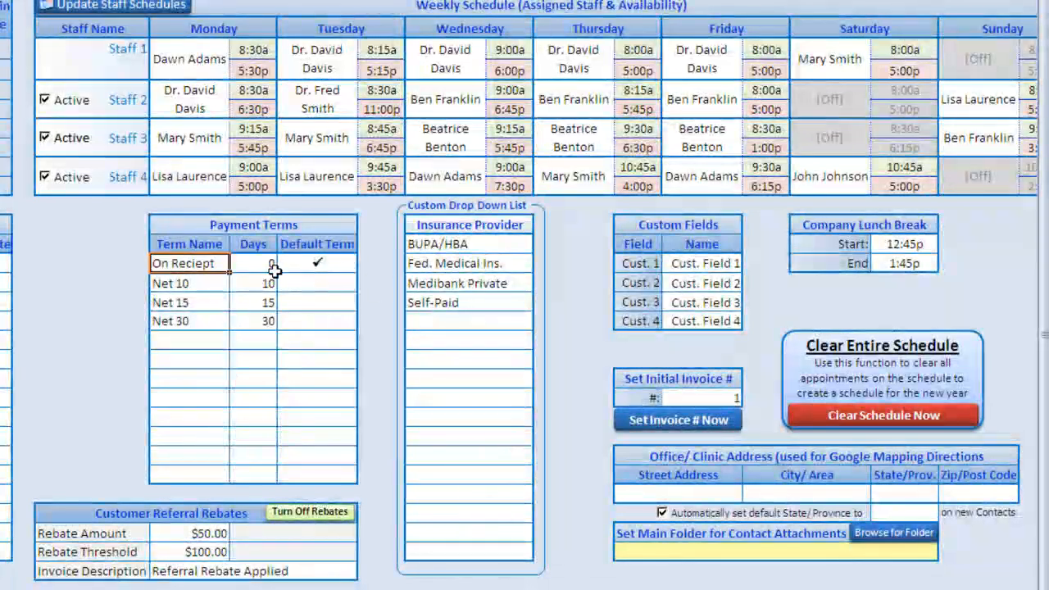
{"action": "left_click", "coordinate": [313, 281]}
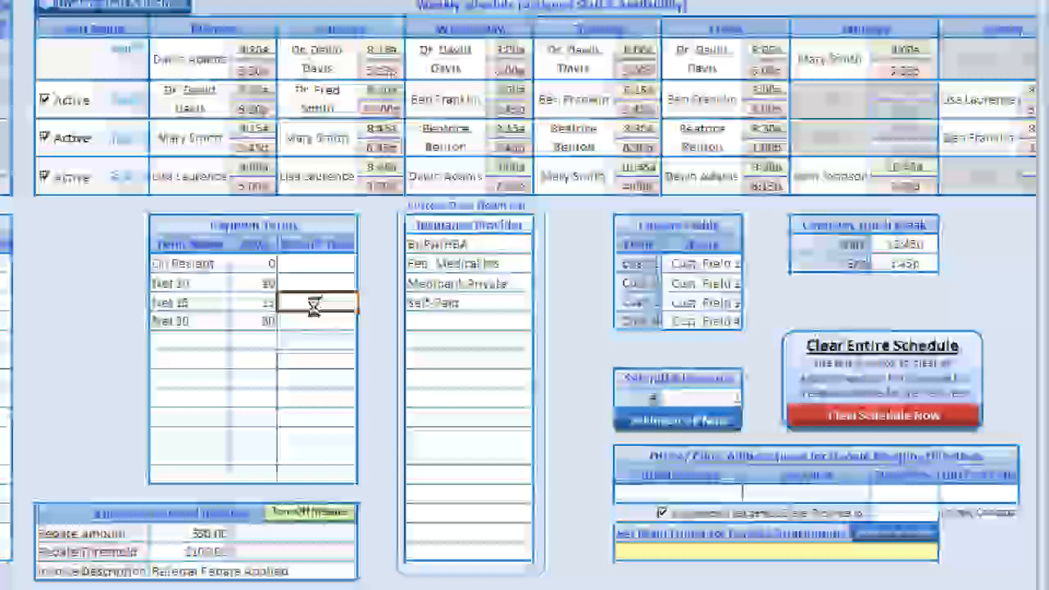
{"action": "left_click", "coordinate": [315, 319]}
{"action": "left_click", "coordinate": [314, 320]}
{"action": "left_click", "coordinate": [317, 279]}
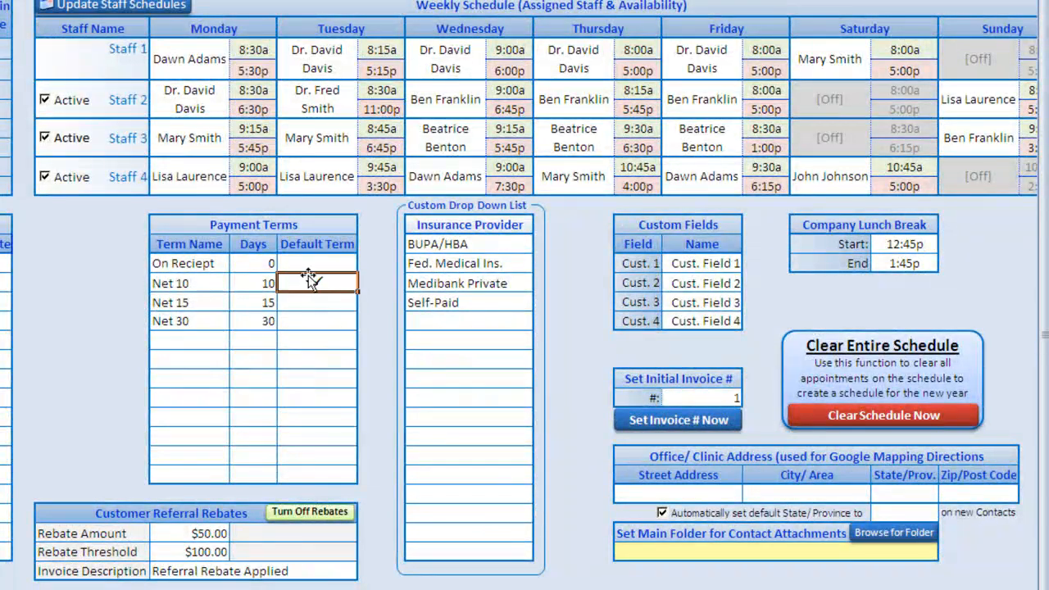
{"action": "left_click", "coordinate": [304, 262]}
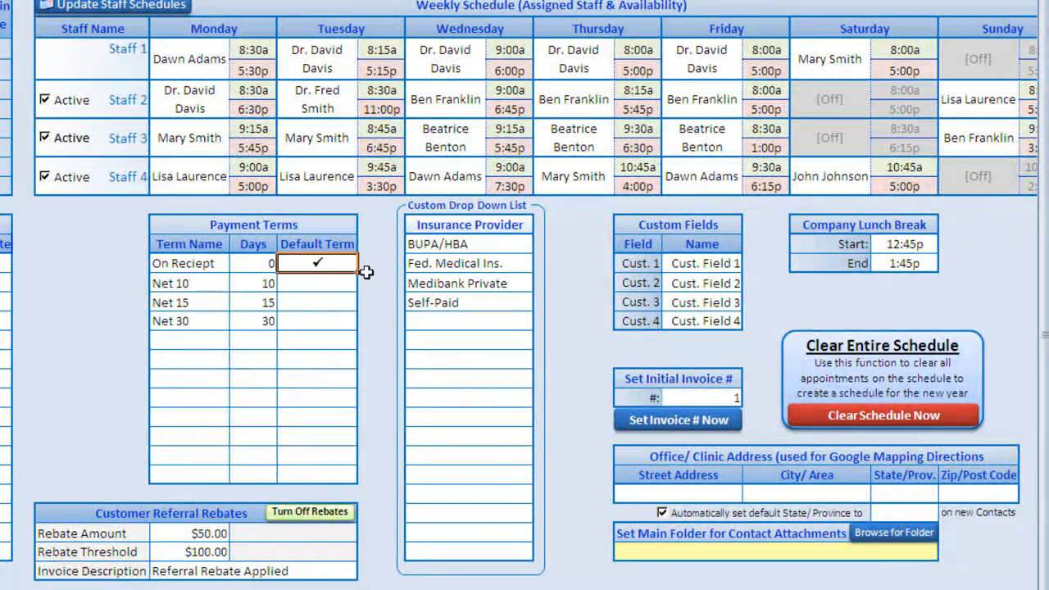
- Add a Net 60 payment term of 60 days and re-mark On Reciept as default
{"action": "left_click", "coordinate": [197, 336]}
{"action": "type", "text": "Net"}
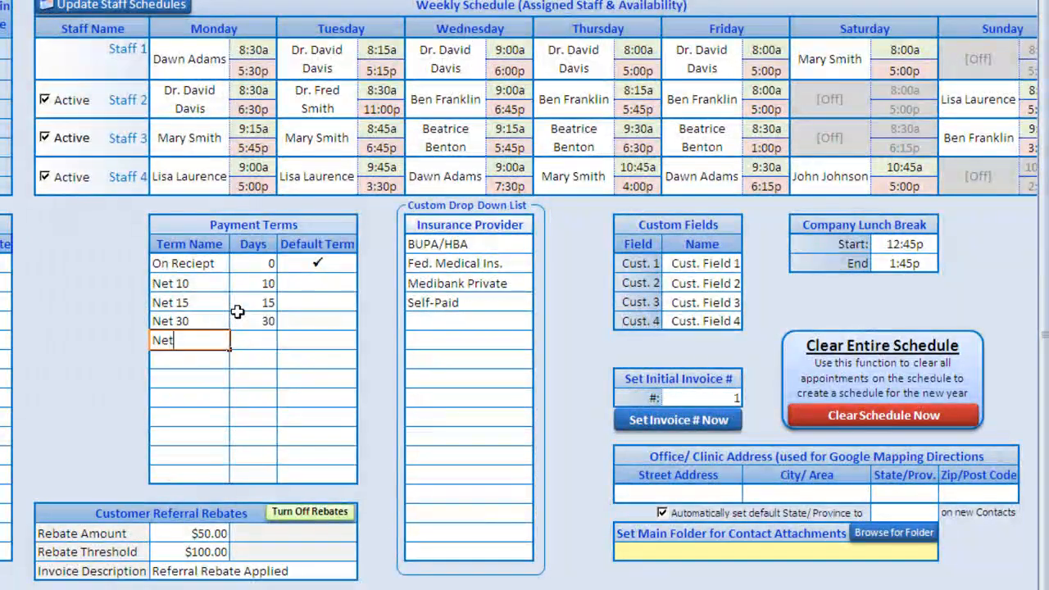
{"action": "type", "text": " 60"}
{"action": "key", "text": "Tab"}
{"action": "type", "text": "60"}
{"action": "key", "text": "Tab"}
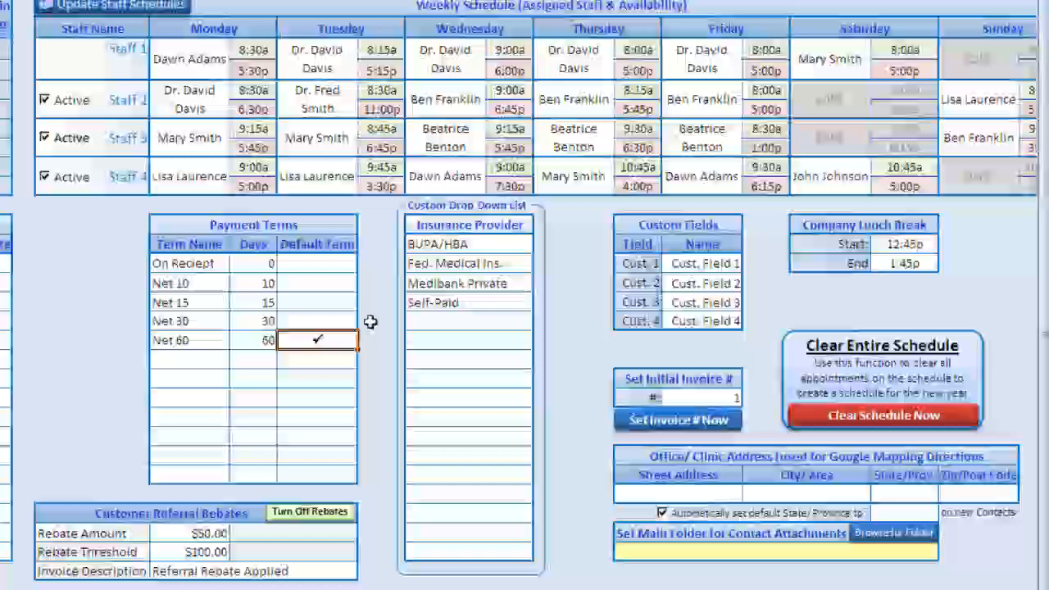
{"action": "left_click", "coordinate": [350, 266]}
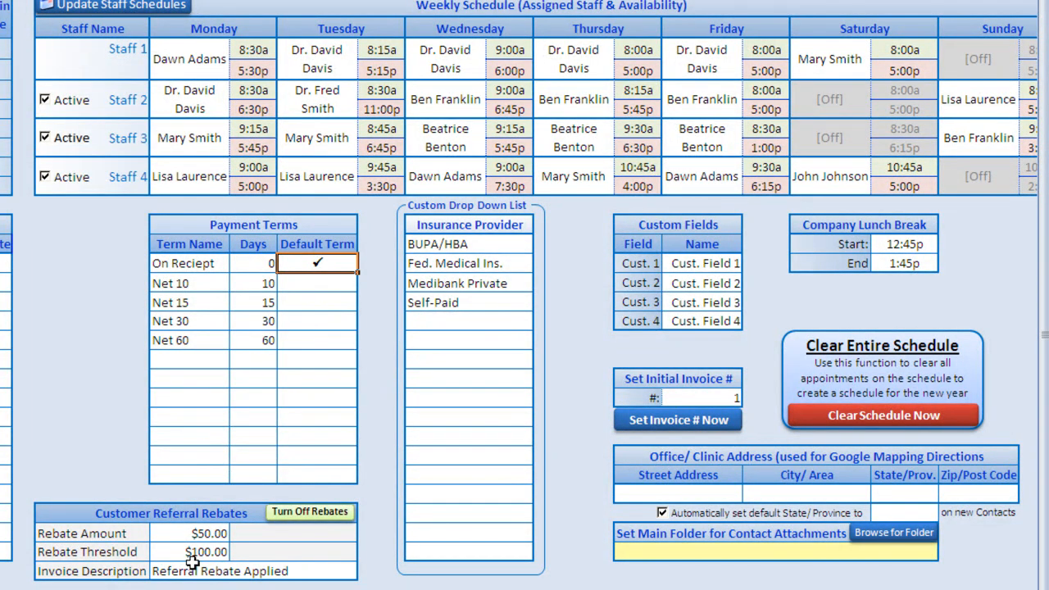
{"action": "left_click", "coordinate": [185, 534]}
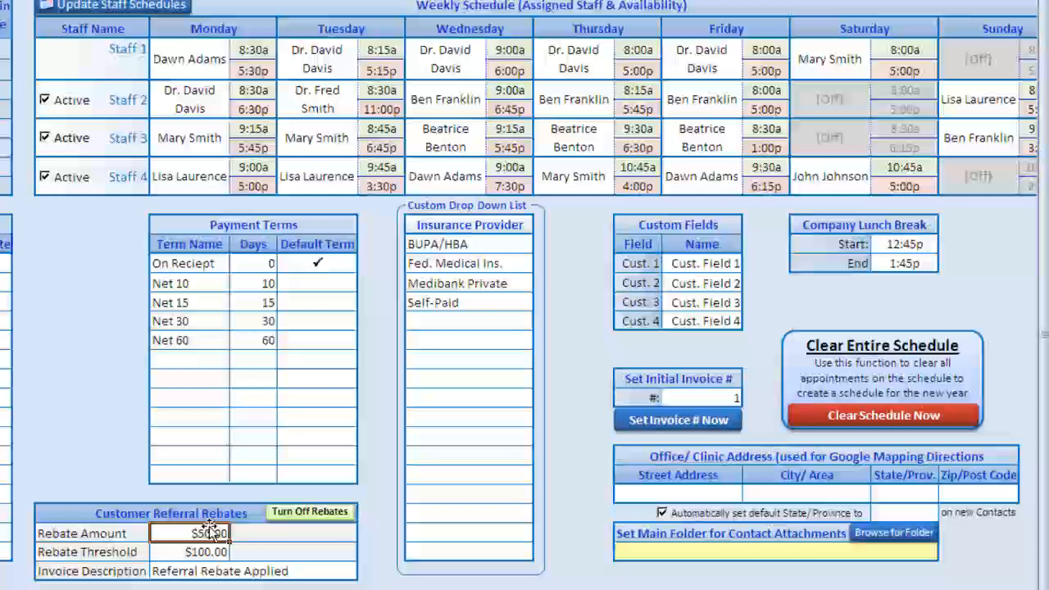
{"action": "left_click", "coordinate": [209, 552]}
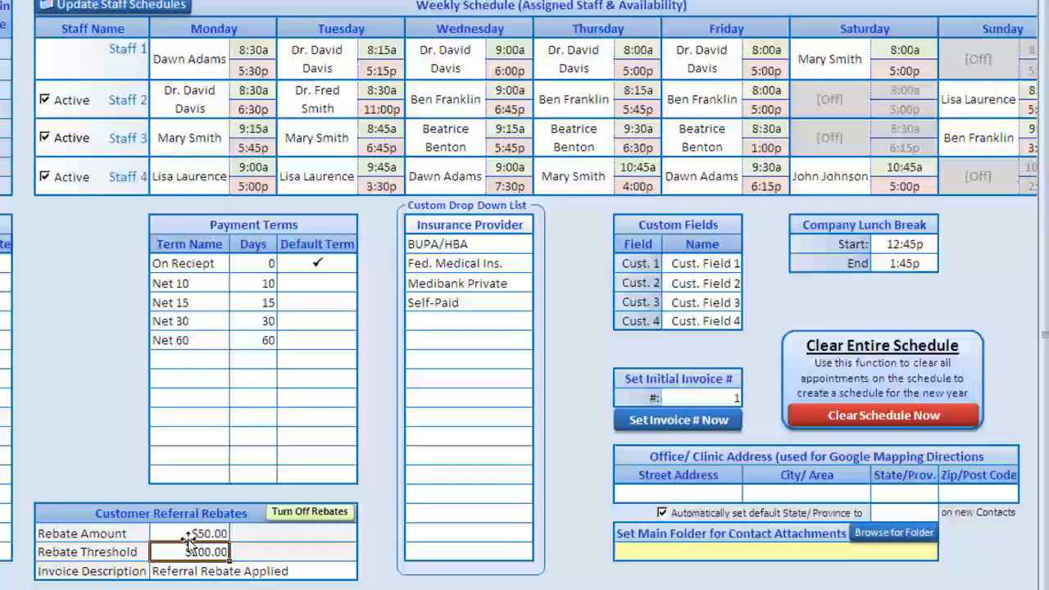
{"action": "left_click", "coordinate": [236, 577]}
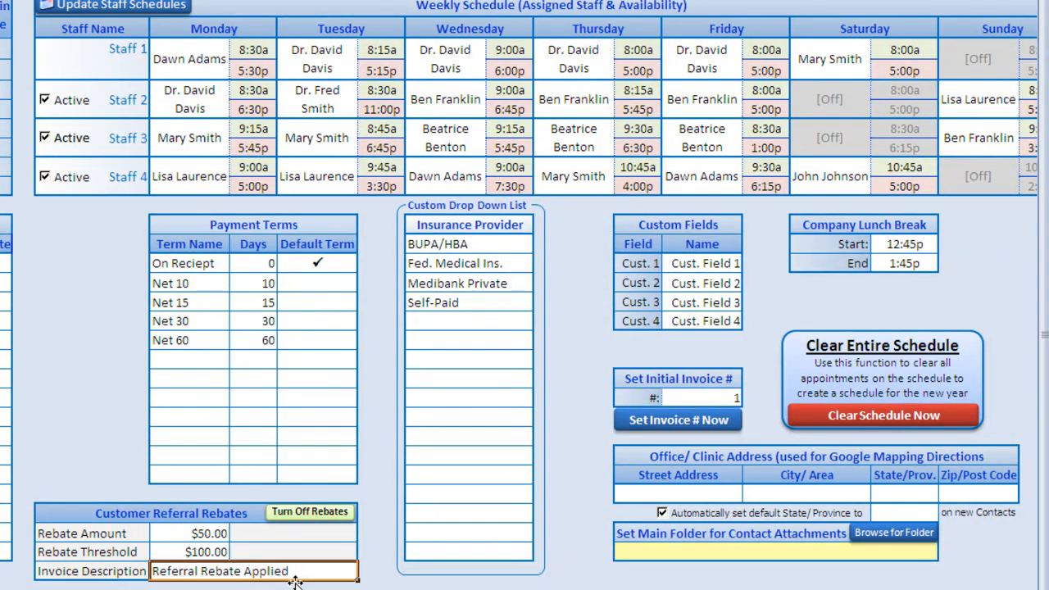
{"action": "left_click", "coordinate": [314, 511]}
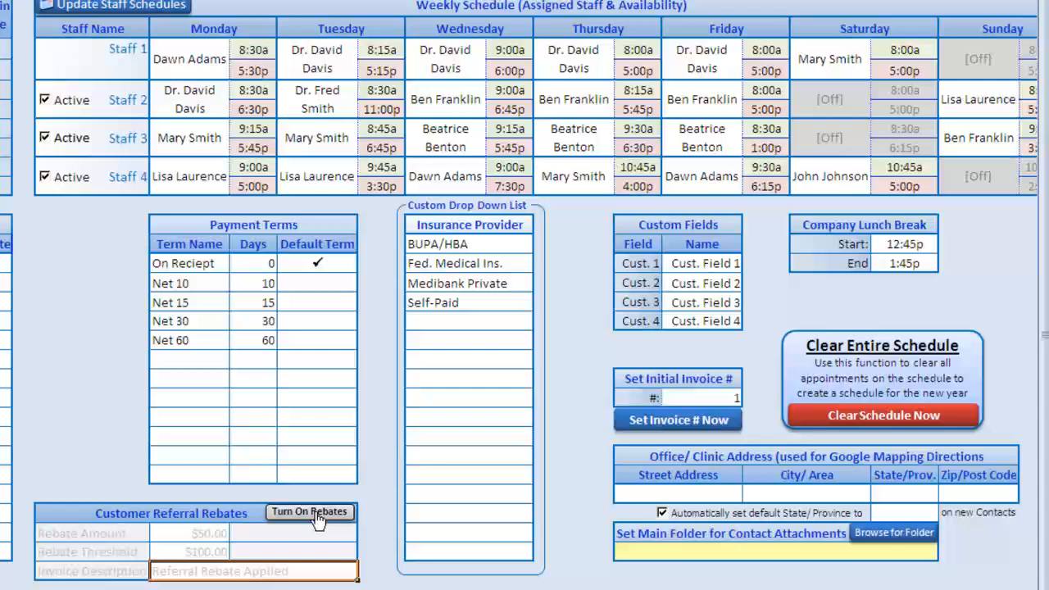
{"action": "left_click", "coordinate": [315, 515]}
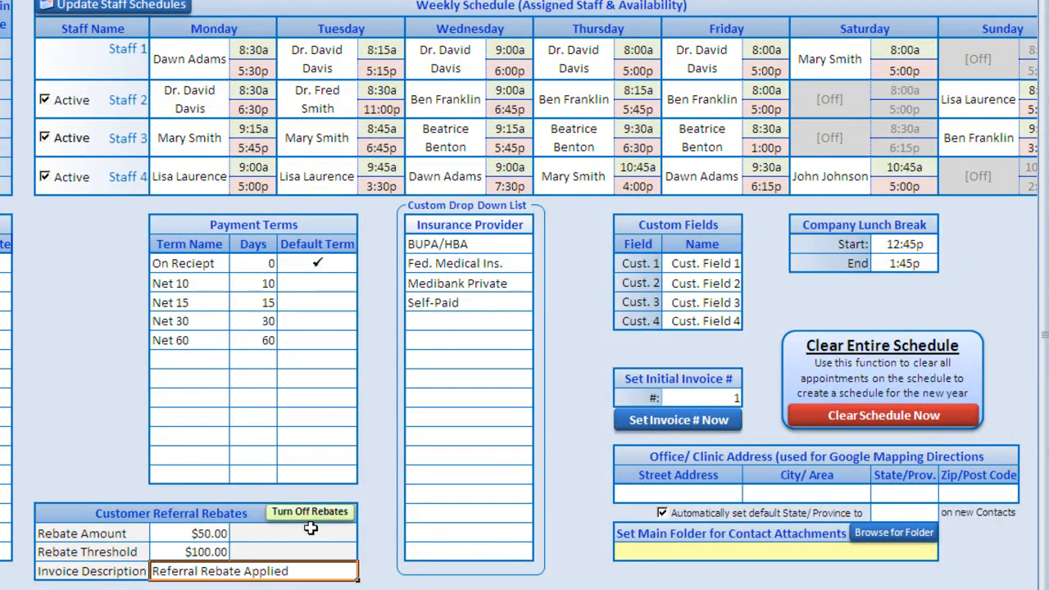
{"action": "left_click", "coordinate": [444, 230]}
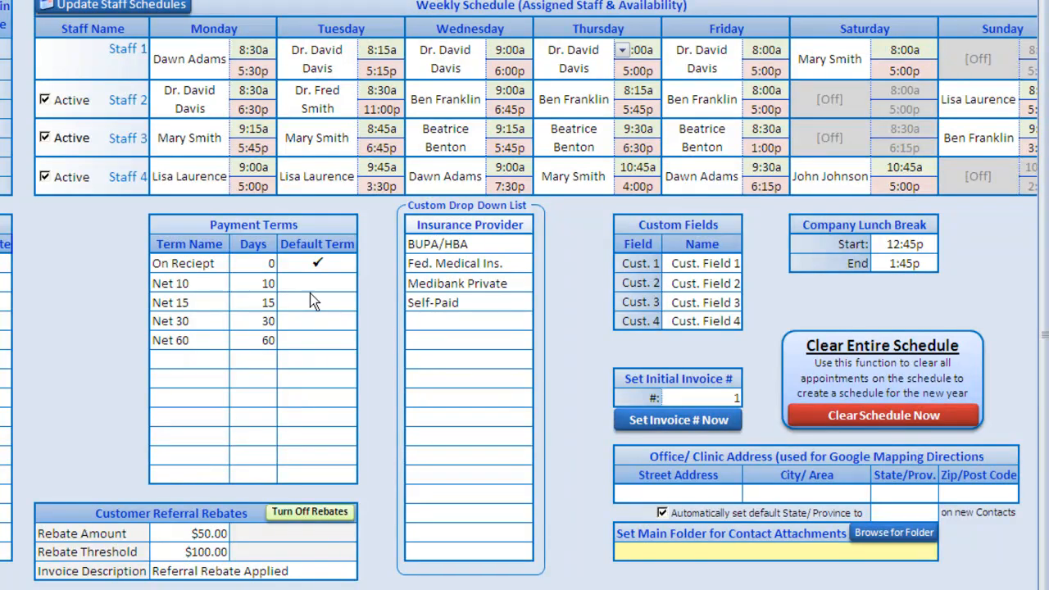
- Rename the Insurance Provider heading to Preferred Service, then back to Insurance Provider
{"action": "left_click", "coordinate": [466, 226]}
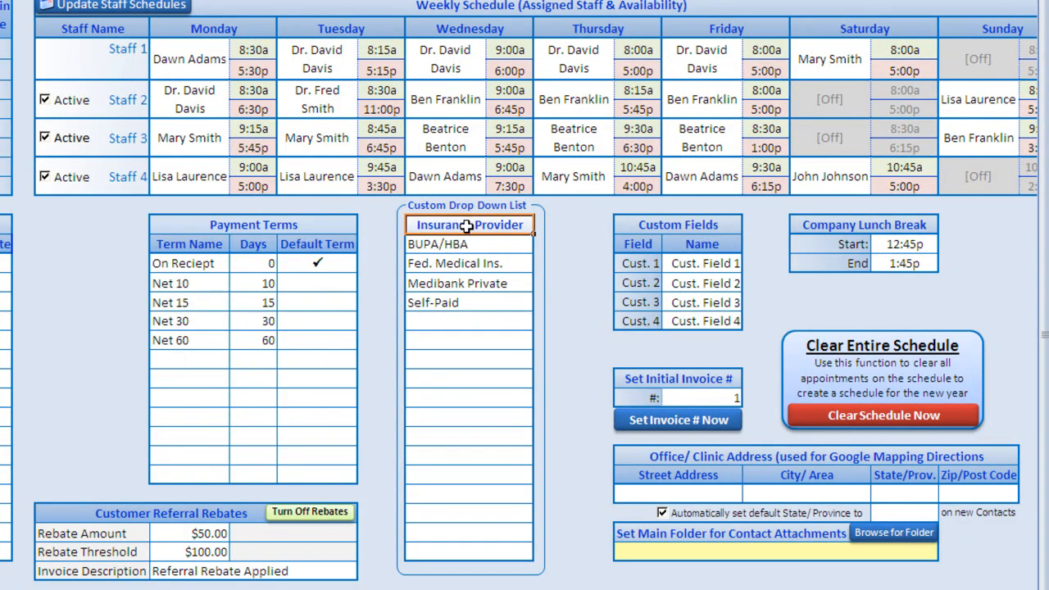
{"action": "key", "text": "BackSpace"}
{"action": "type", "text": "Preferre"}
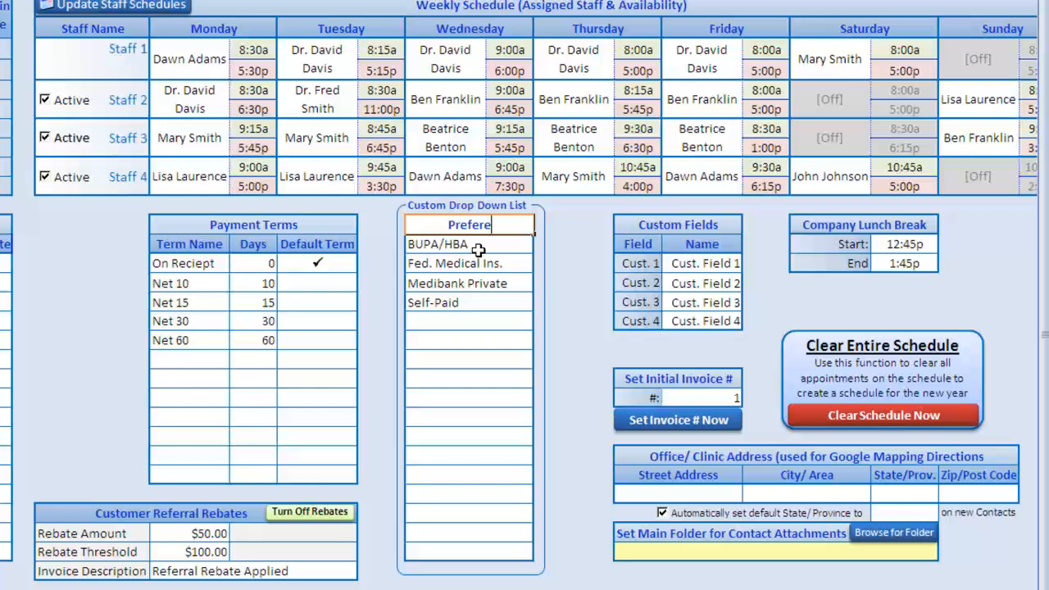
{"action": "type", "text": "d Service"}
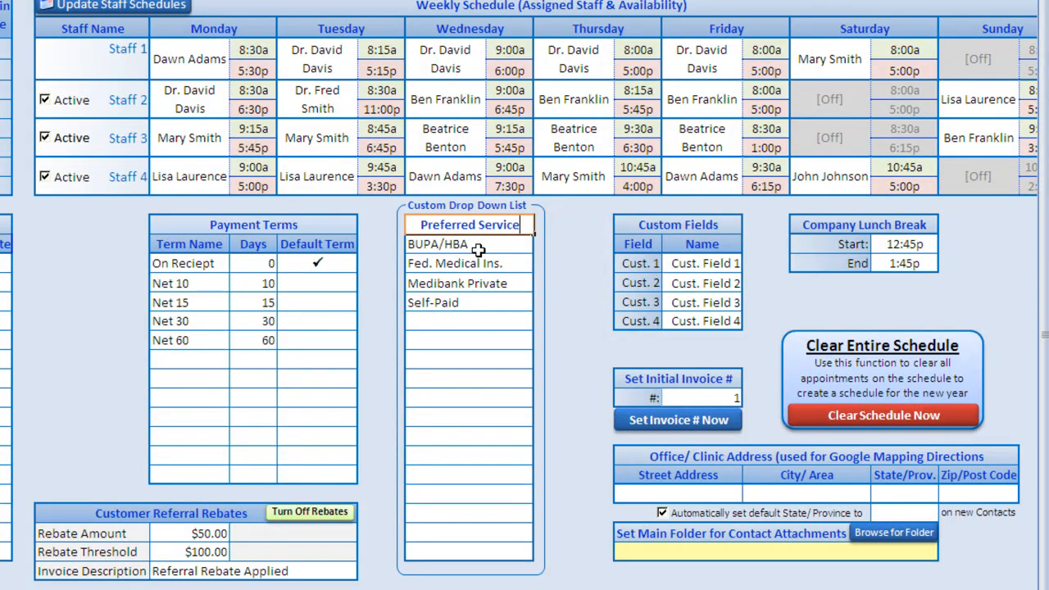
{"action": "key", "text": "Return"}
{"action": "key", "text": "BackSpace"}
{"action": "type", "text": "Insurance Pr"}
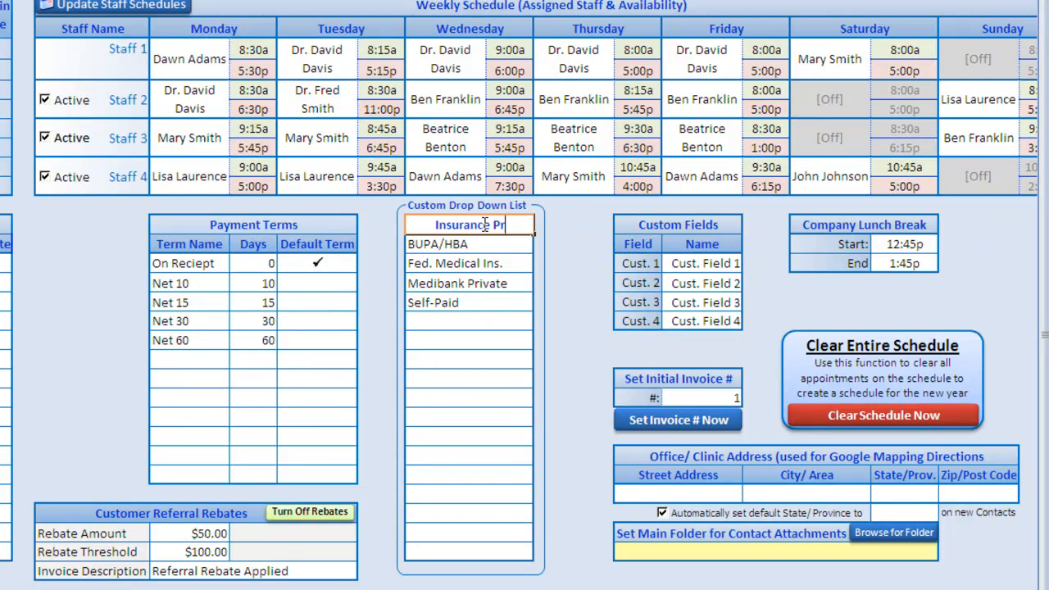
{"action": "type", "text": "ovider"}
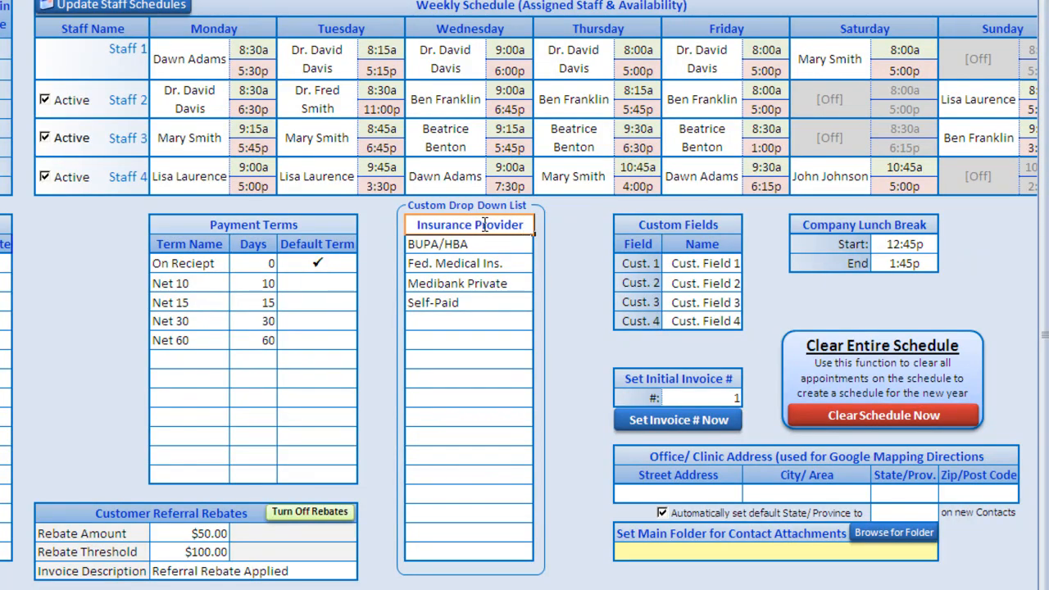
{"action": "key", "text": "Return"}
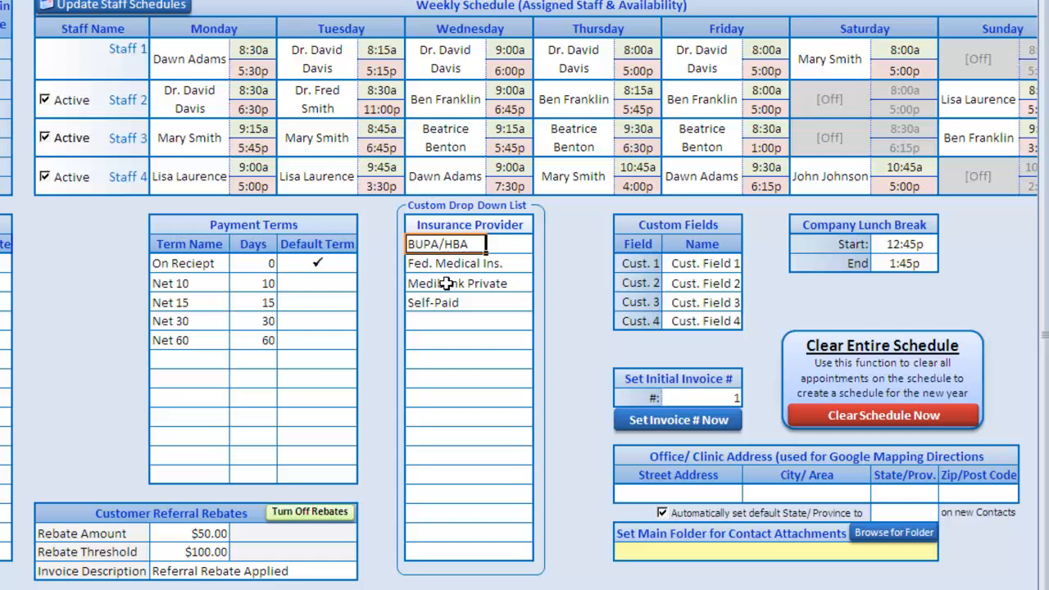
- Add Medicare to the provider list below Self-Paid
{"action": "left_click", "coordinate": [427, 314]}
{"action": "type", "text": "Medicare"}
{"action": "key", "text": "Return"}
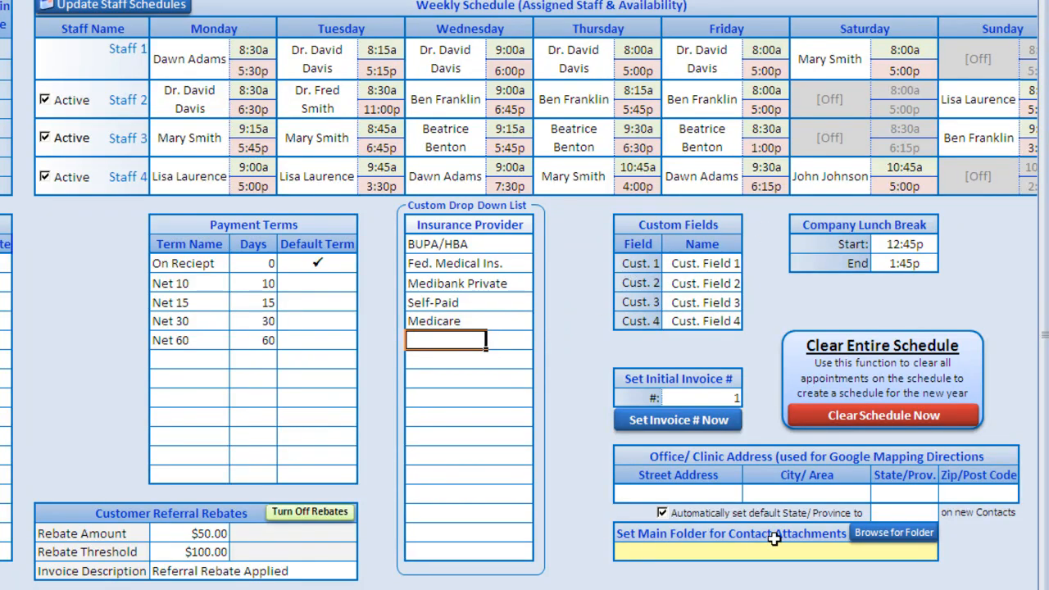
- Name custom fields Cust. 1–3 as Condition, Pref. Treat. and Pref. Time
{"action": "left_click", "coordinate": [712, 264]}
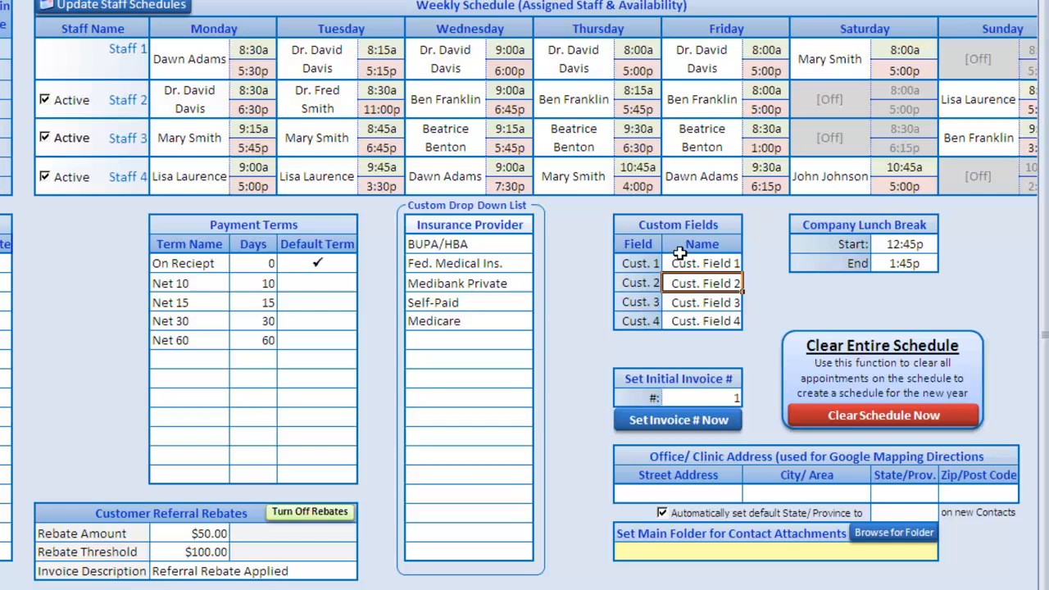
{"action": "type", "text": "Condition"}
{"action": "key", "text": "Return"}
{"action": "type", "text": "Pref. Treat"}
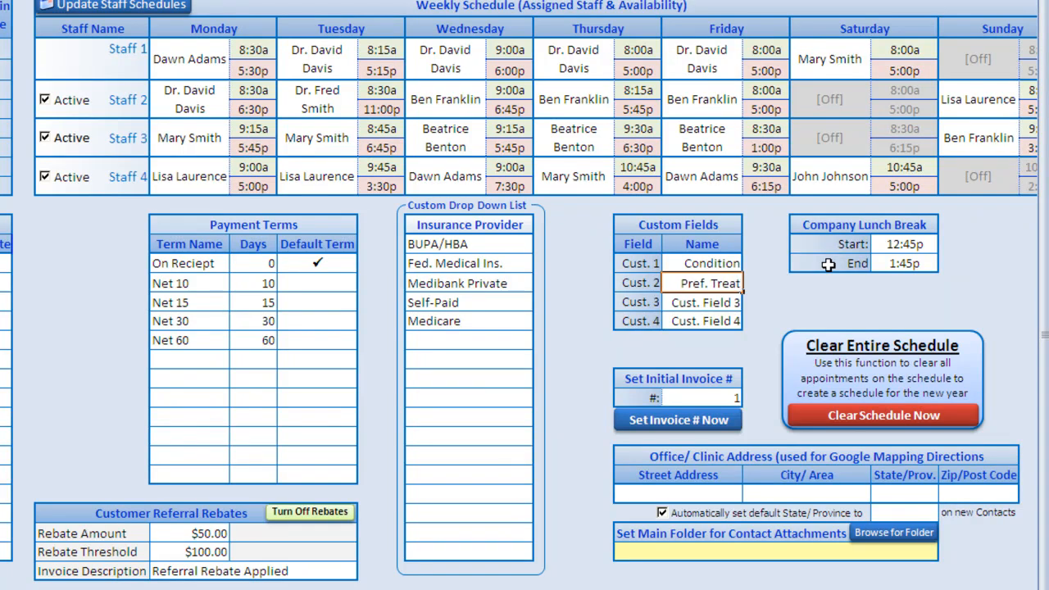
{"action": "type", "text": "."}
{"action": "key", "text": "Return"}
{"action": "type", "text": "Pre"}
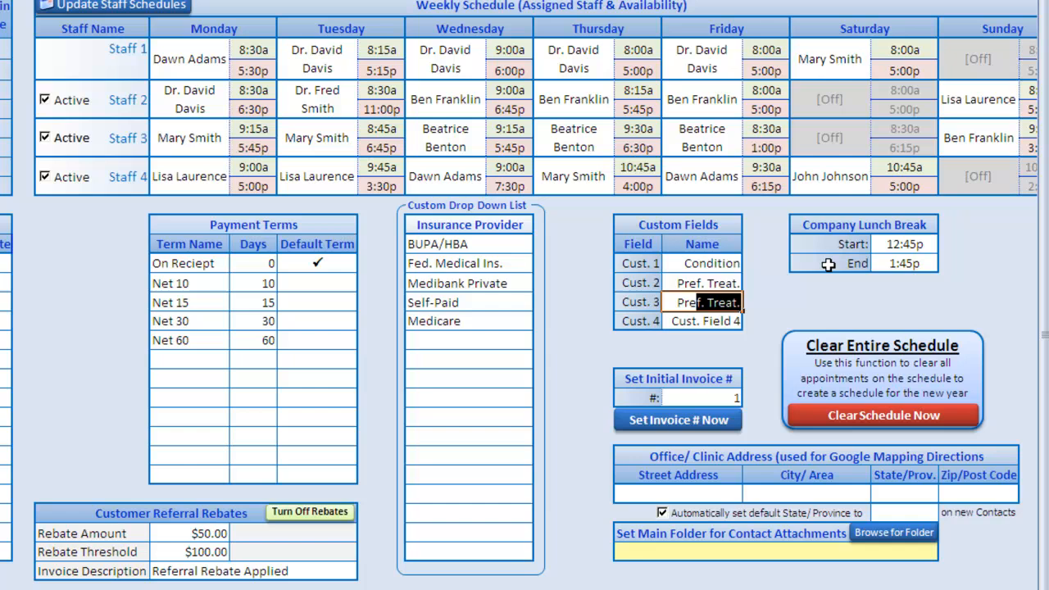
{"action": "type", "text": "f. Time"}
{"action": "key", "text": "Return"}
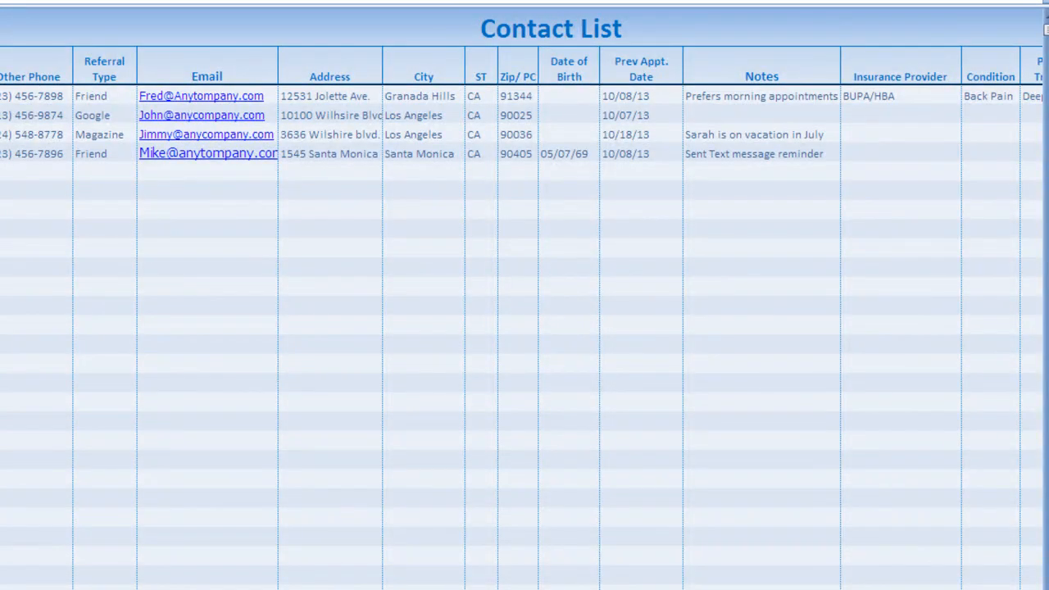
{"action": "scroll", "coordinate": [524, 328], "scroll_direction": "right", "scroll_amount": 5}
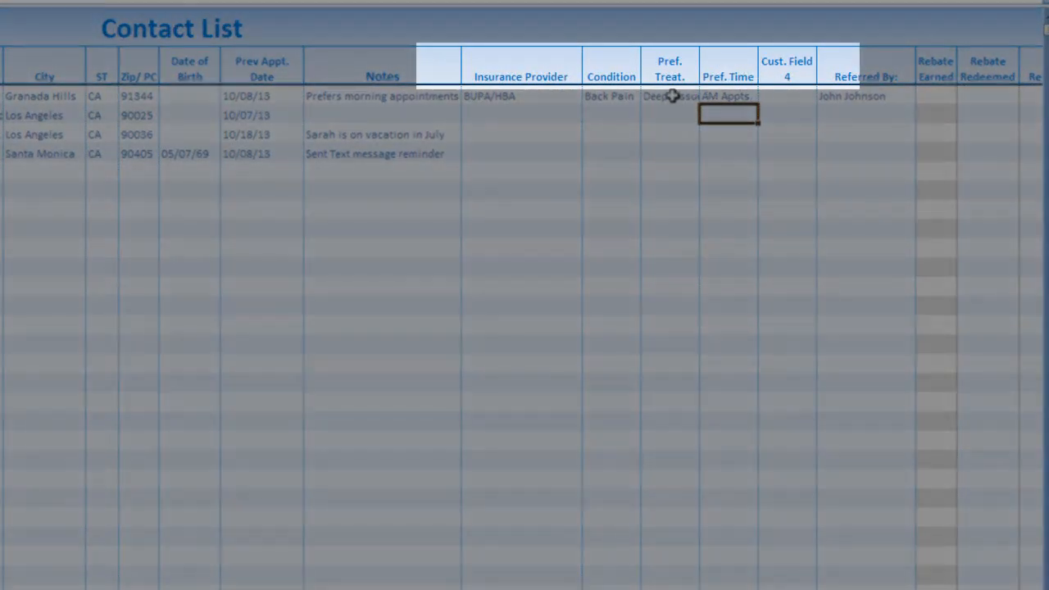
{"action": "left_click_drag", "start_coordinate": [671, 96], "coordinate": [636, 107]}
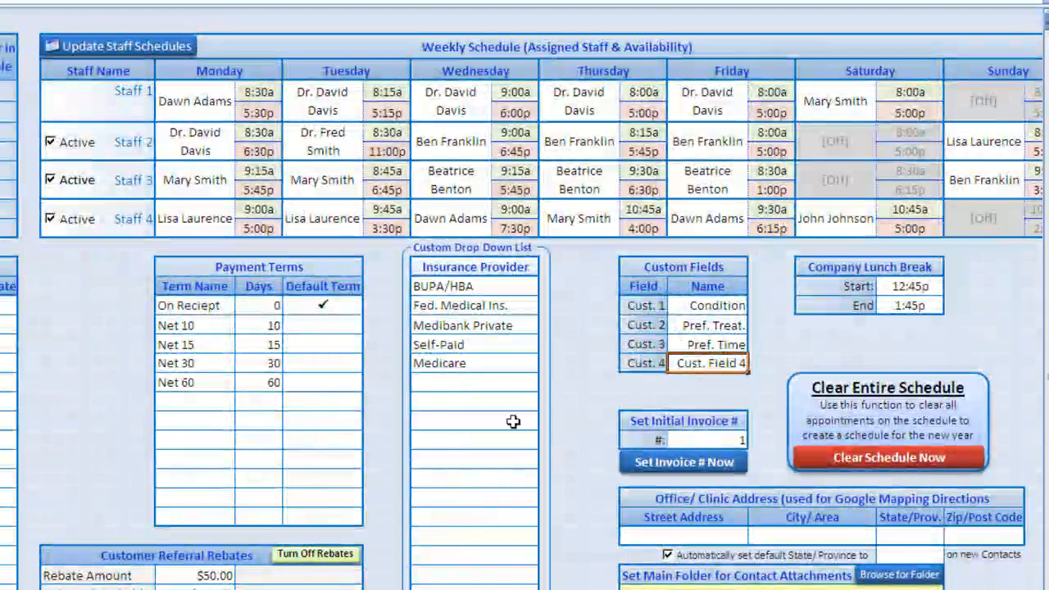
- Set the initial invoice number to 1 with Set Invoice # Now and confirm
{"action": "left_click", "coordinate": [728, 443]}
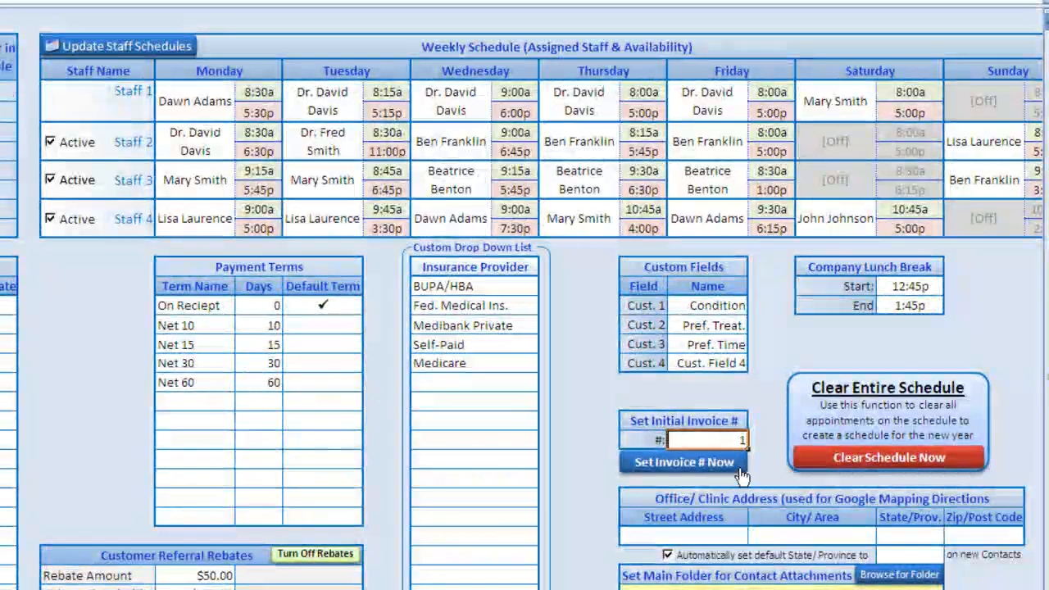
{"action": "left_click", "coordinate": [718, 465]}
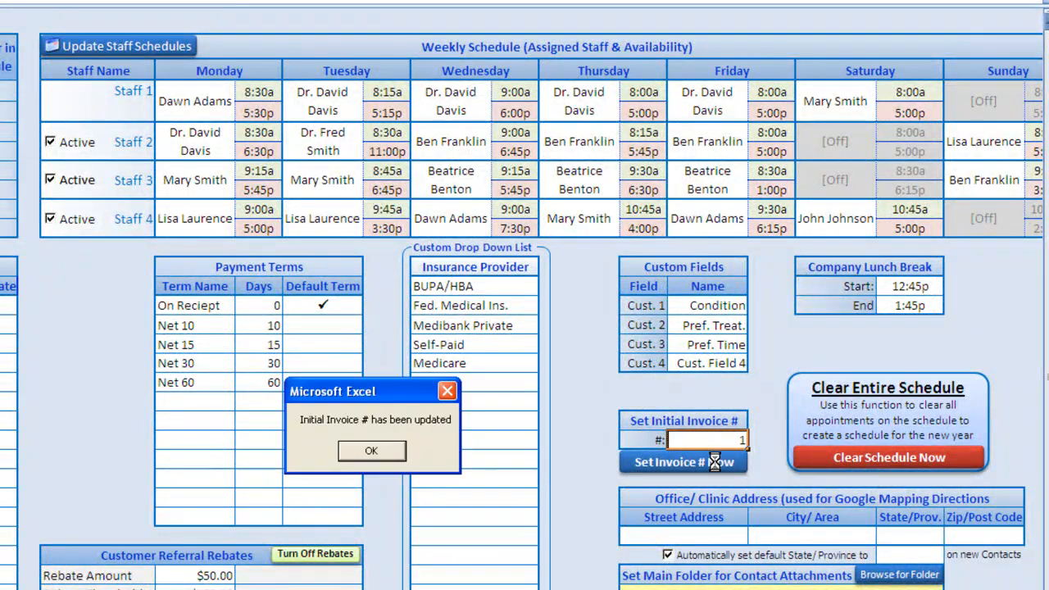
{"action": "left_click", "coordinate": [348, 449]}
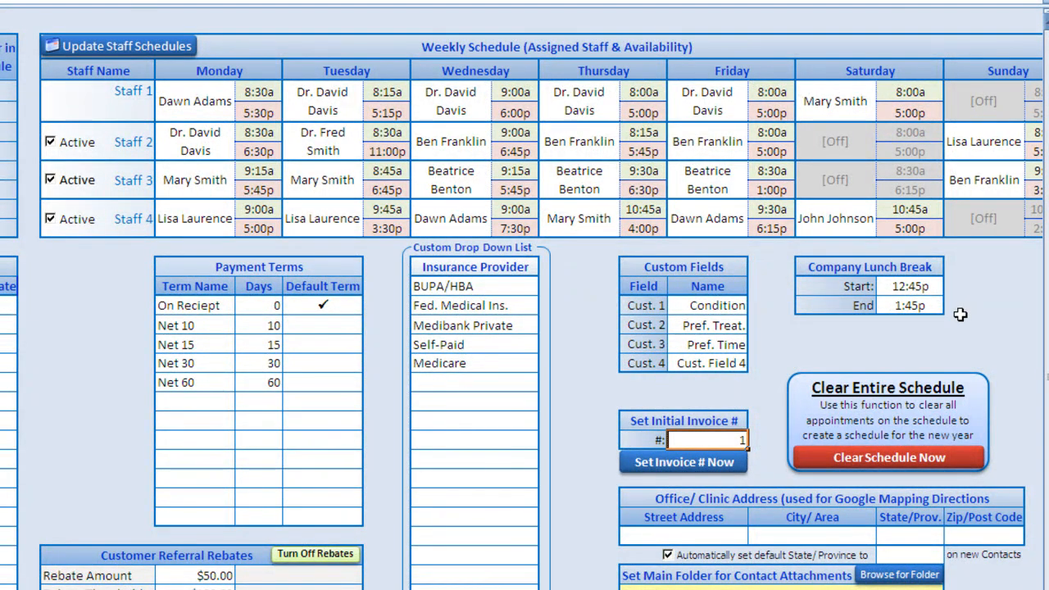
- Set the company lunch break to start at 12:00p and end at 1:30p
{"action": "left_click", "coordinate": [915, 293]}
{"action": "left_click", "coordinate": [953, 286]}
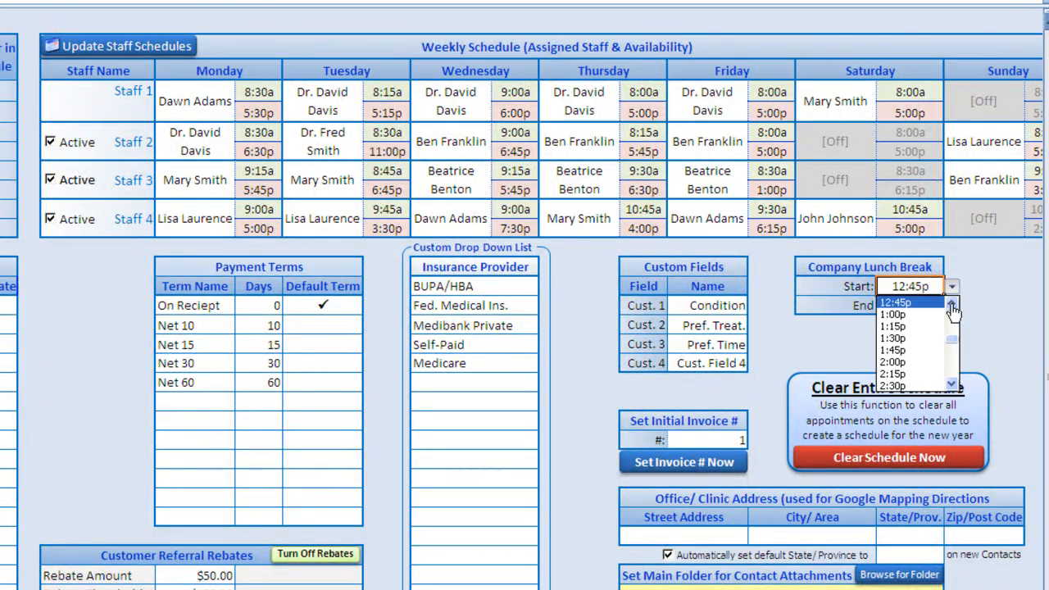
{"action": "left_click", "coordinate": [951, 304]}
{"action": "left_click", "coordinate": [951, 304]}
{"action": "left_click", "coordinate": [895, 314]}
{"action": "left_click", "coordinate": [909, 305]}
{"action": "left_click", "coordinate": [952, 305]}
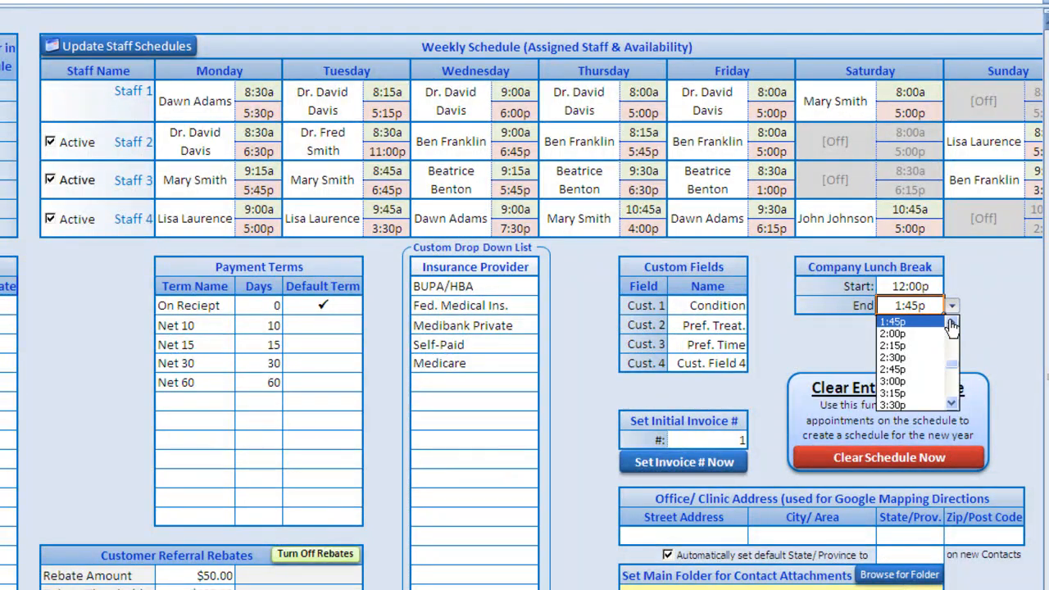
{"action": "left_click", "coordinate": [951, 324]}
{"action": "left_click", "coordinate": [895, 321]}
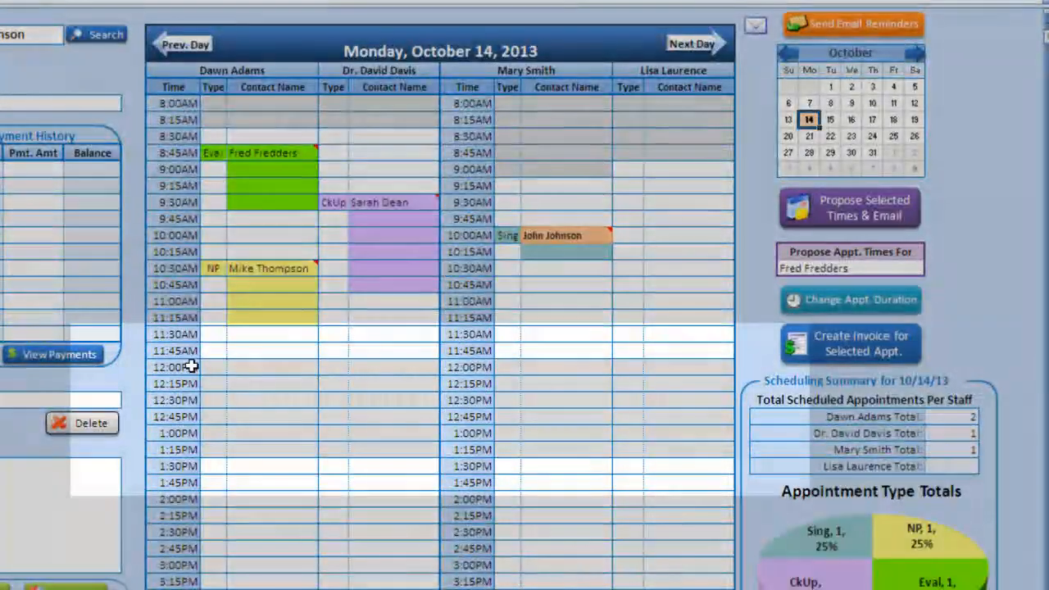
- Check the 12:00PM–1:30PM lunch block on the day and weekly schedules, then return to Setup
{"action": "left_click_drag", "start_coordinate": [206, 367], "coordinate": [310, 459]}
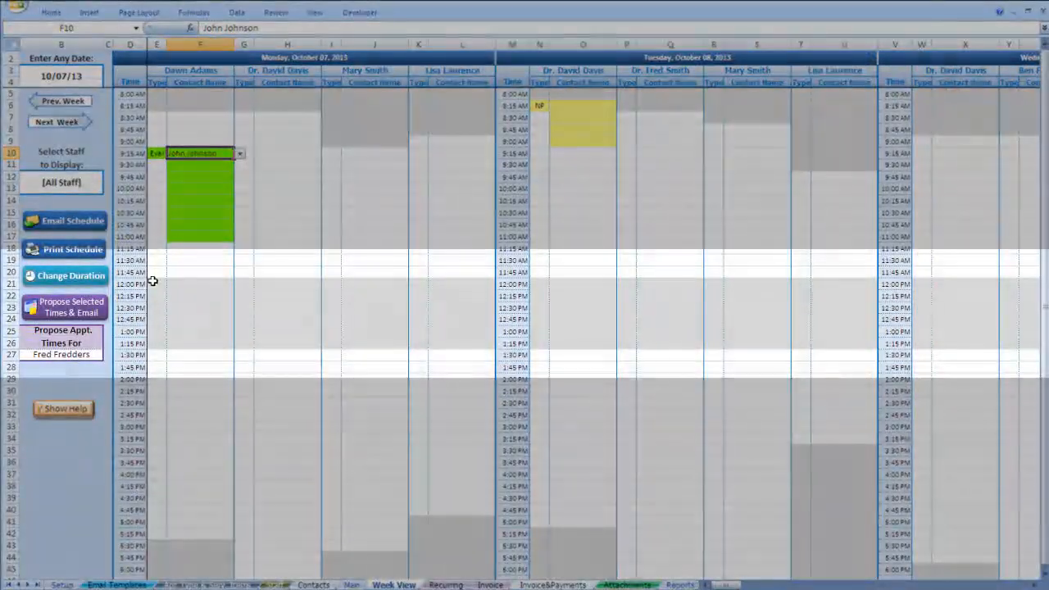
{"action": "left_click_drag", "start_coordinate": [155, 285], "coordinate": [169, 345]}
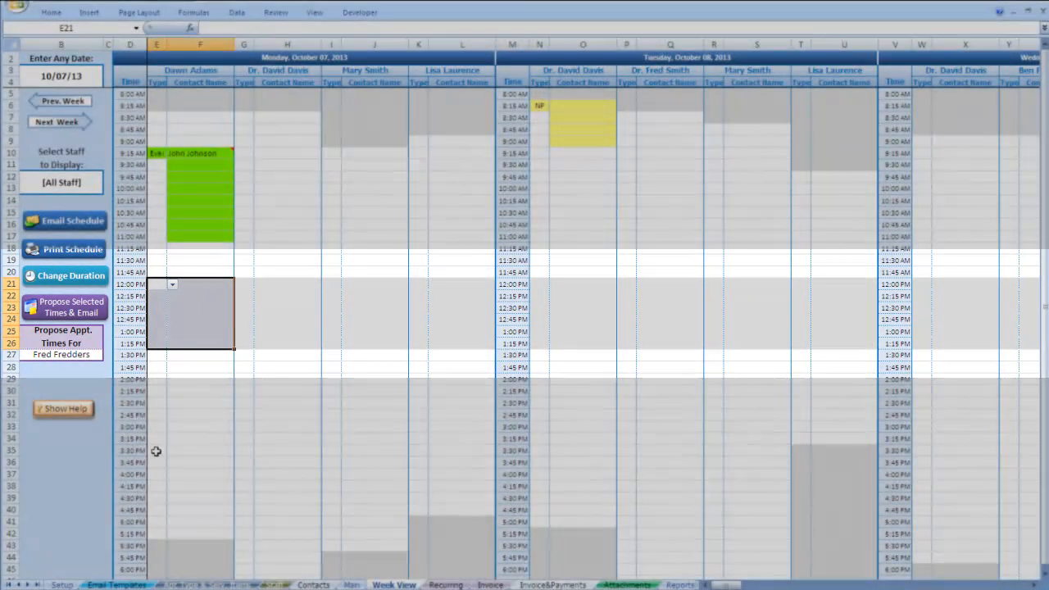
{"action": "left_click", "coordinate": [63, 585]}
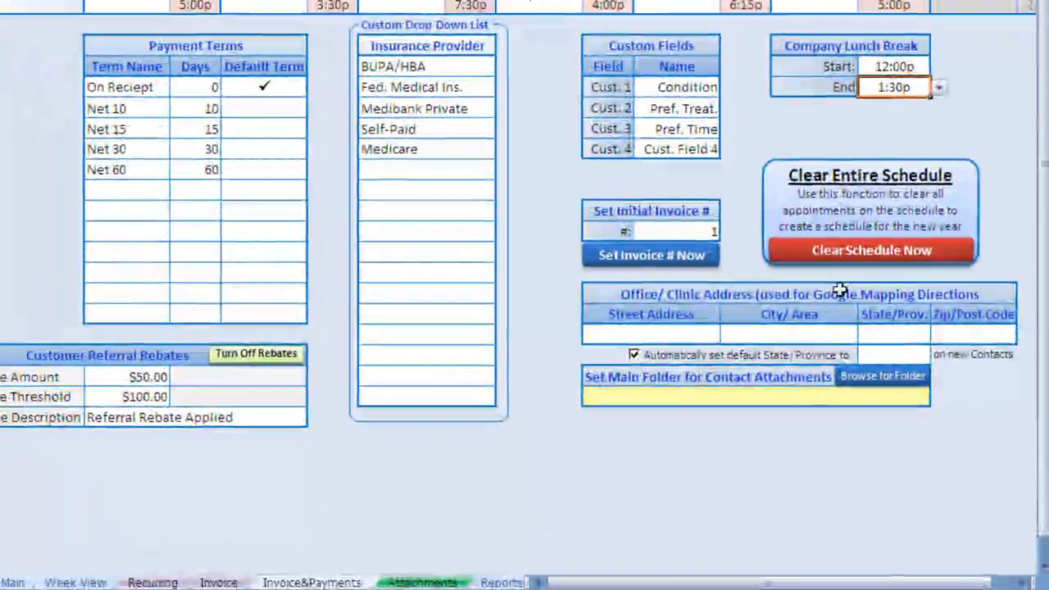
{"action": "left_click", "coordinate": [868, 260]}
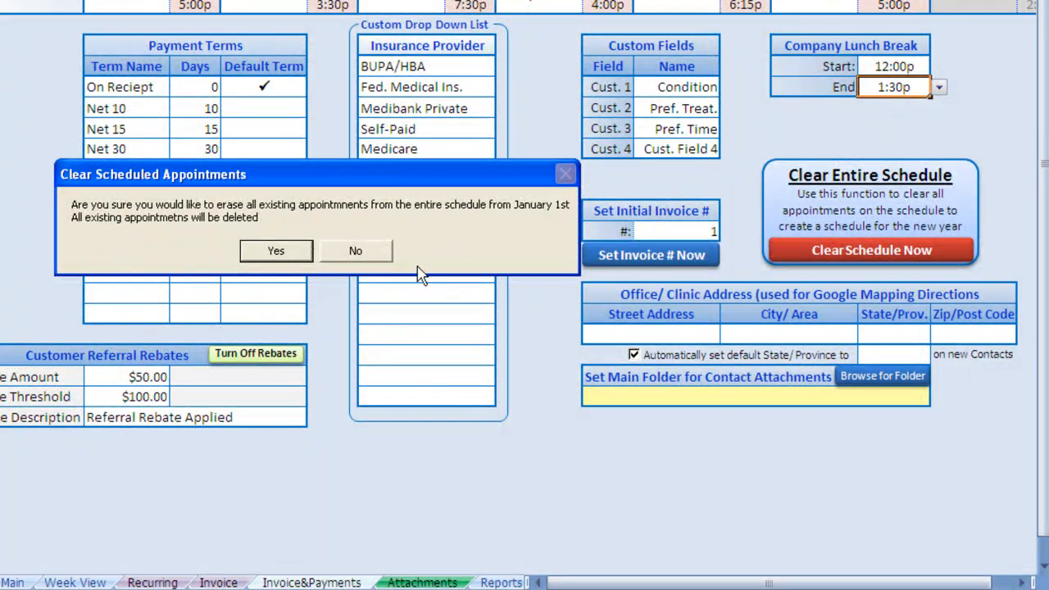
{"action": "left_click", "coordinate": [375, 254]}
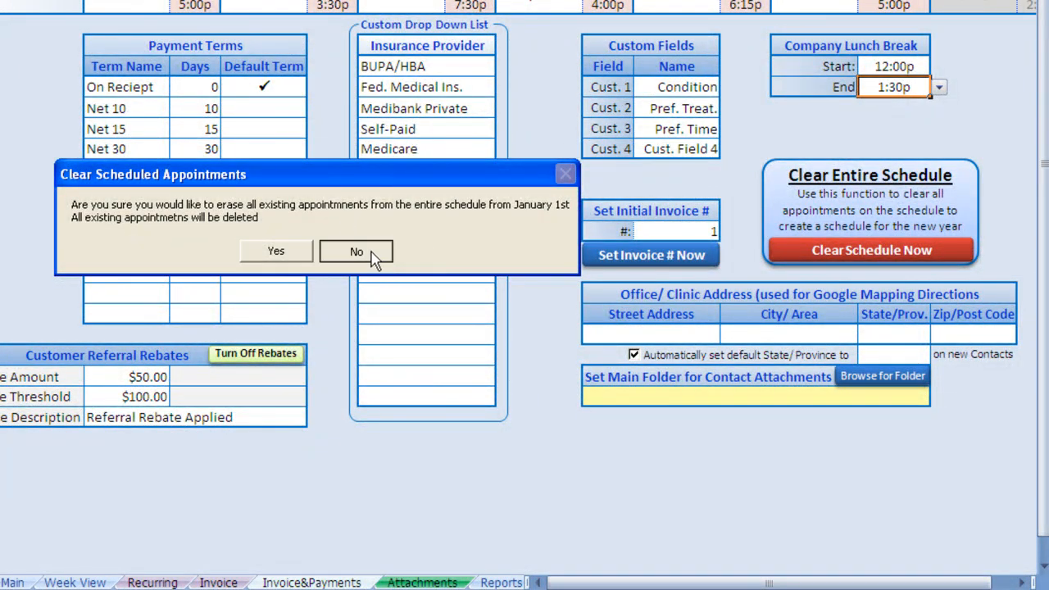
{"action": "left_click", "coordinate": [660, 331]}
{"action": "key", "text": "Tab"}
- Enter state CA and zip 90025, and make CA the default state for new contacts
{"action": "key", "text": "Tab"}
{"action": "type", "text": "CA"}
{"action": "key", "text": "Tab"}
{"action": "type", "text": "9"}
{"action": "key", "text": "Return"}
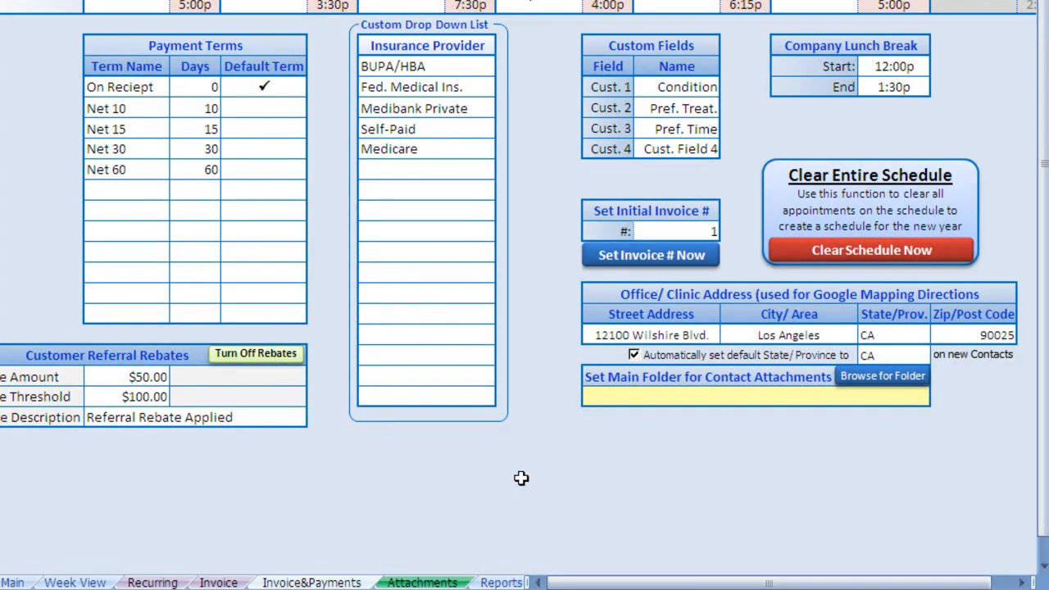
{"action": "left_click", "coordinate": [635, 355]}
{"action": "left_click", "coordinate": [893, 352]}
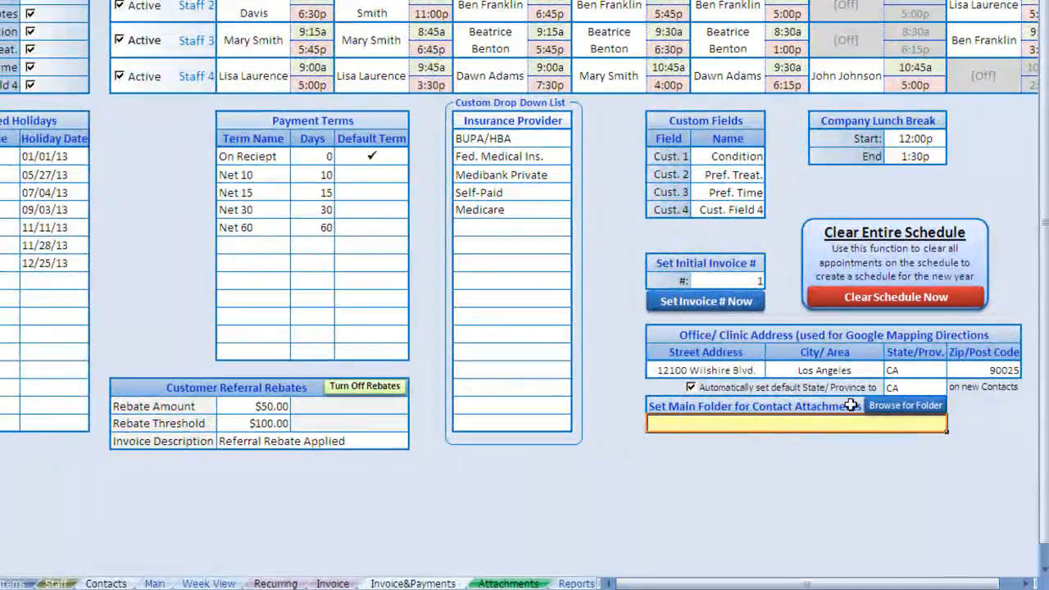
- Point the main contact attachments folder to ContactAttachments, then show the Email Templates sheet
{"action": "left_click", "coordinate": [930, 410]}
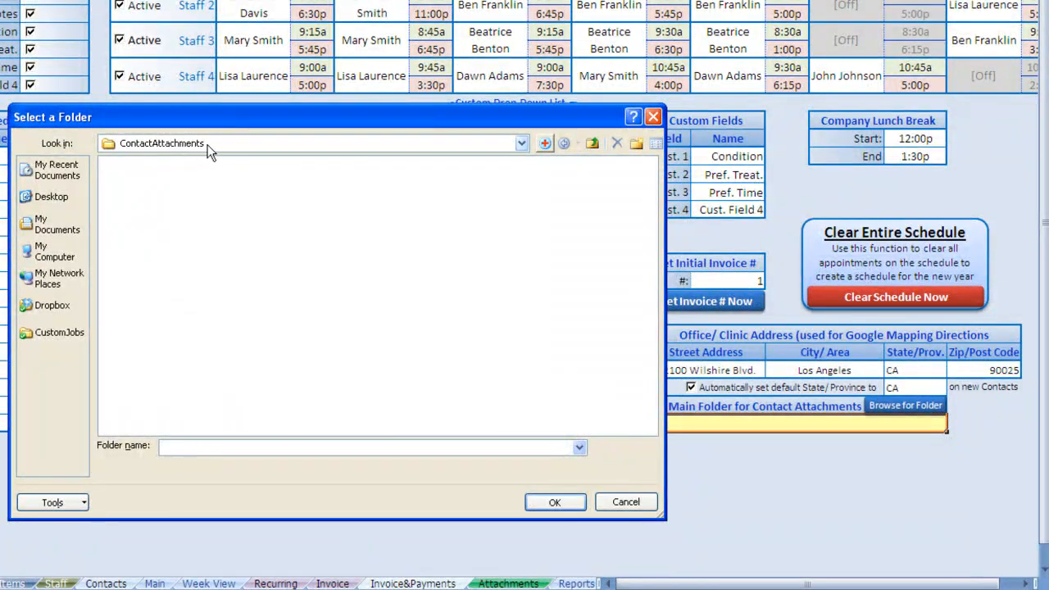
{"action": "left_click", "coordinate": [553, 502]}
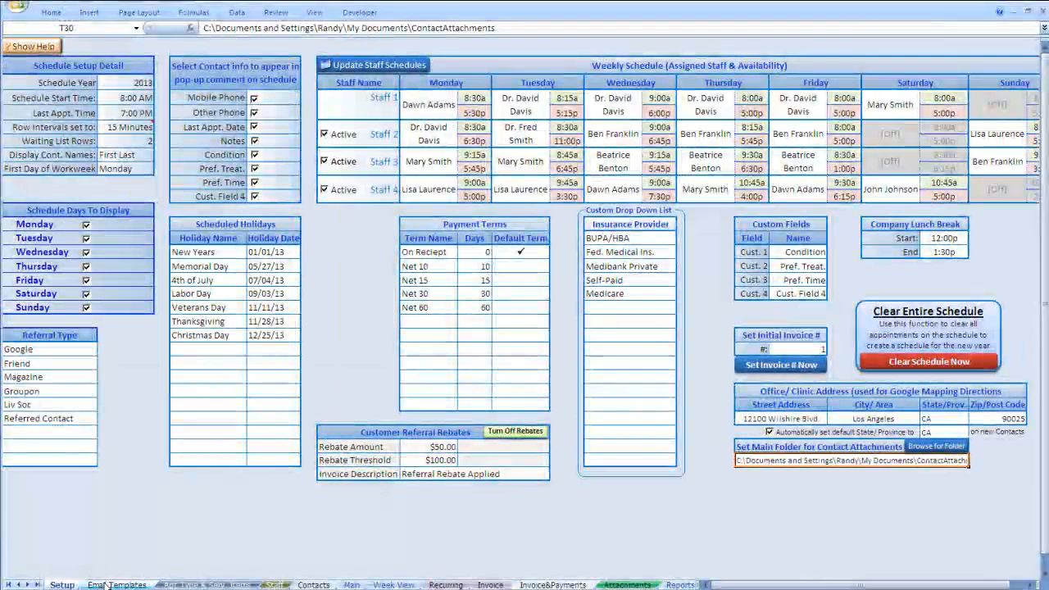
{"action": "left_click", "coordinate": [114, 585]}
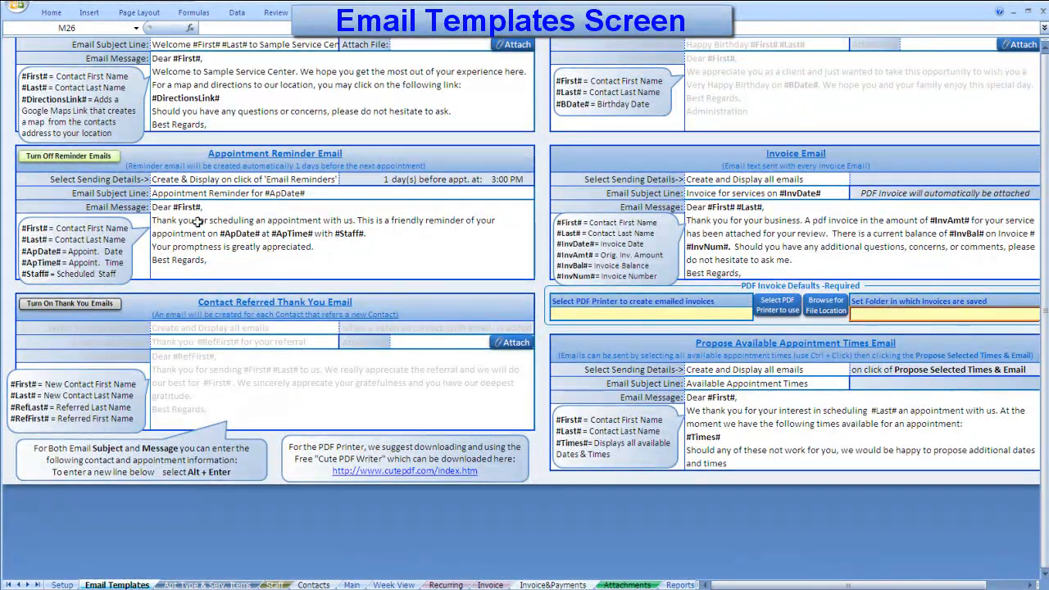
- Toggle new contact and reminder emails off and back on, and turn on birthday wish emails
{"action": "scroll", "coordinate": [197, 221], "scroll_direction": "up", "scroll_amount": 2}
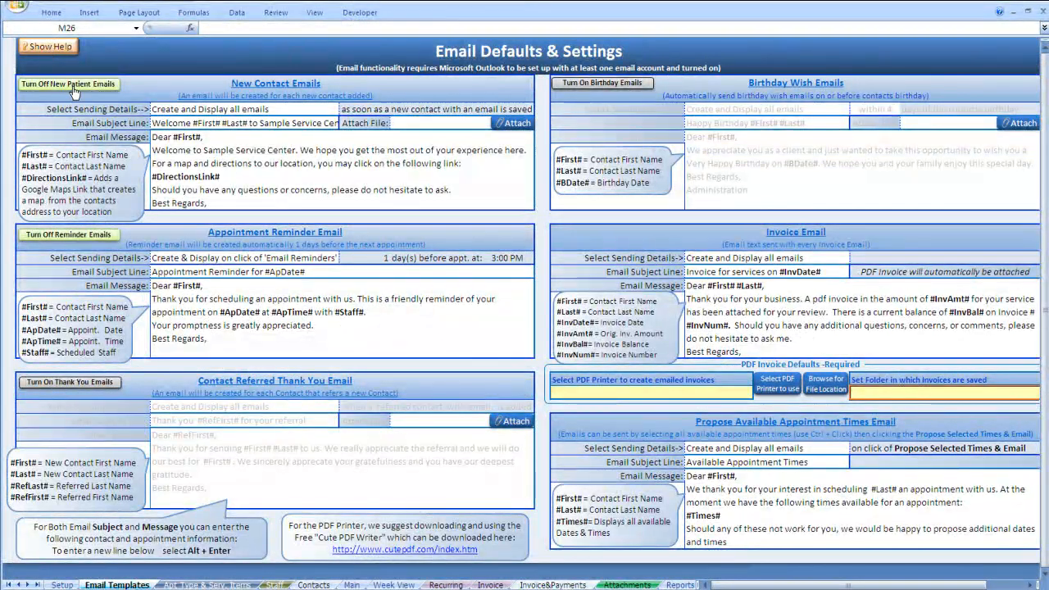
{"action": "left_click", "coordinate": [70, 85]}
{"action": "left_click", "coordinate": [70, 237]}
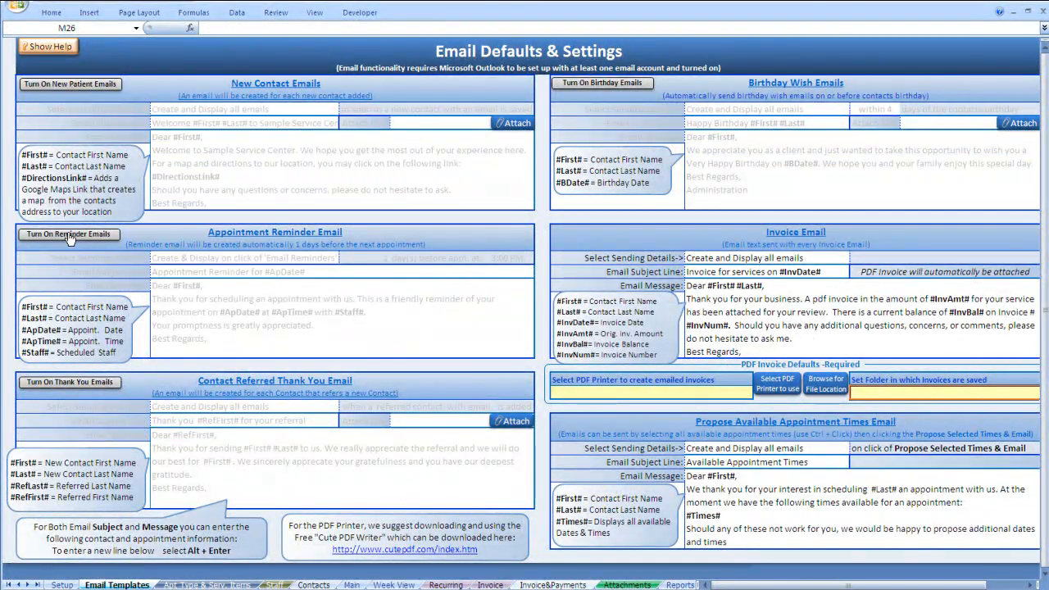
{"action": "left_click", "coordinate": [586, 85]}
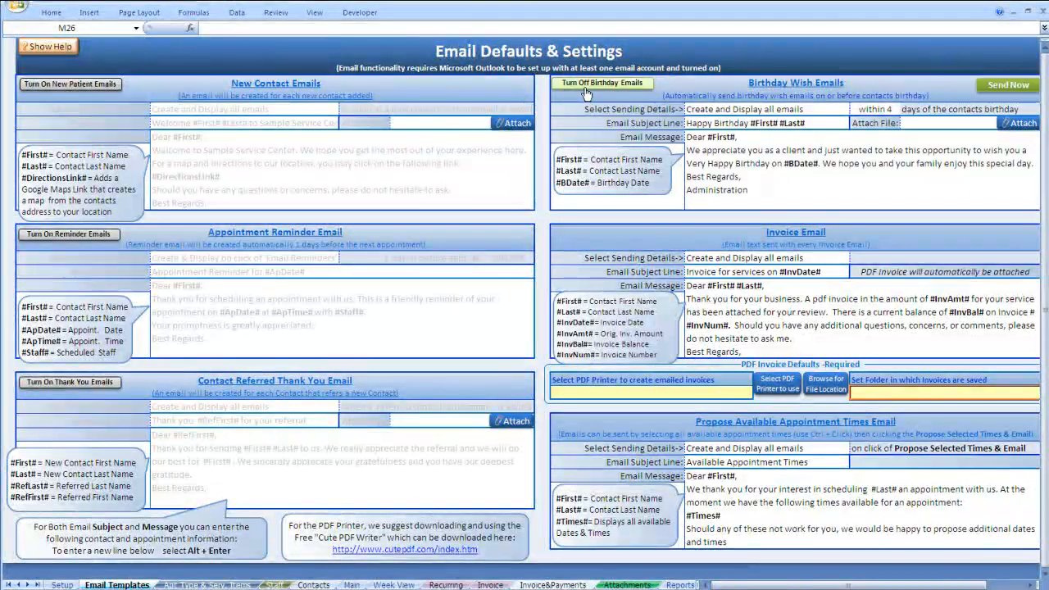
{"action": "left_click", "coordinate": [82, 90]}
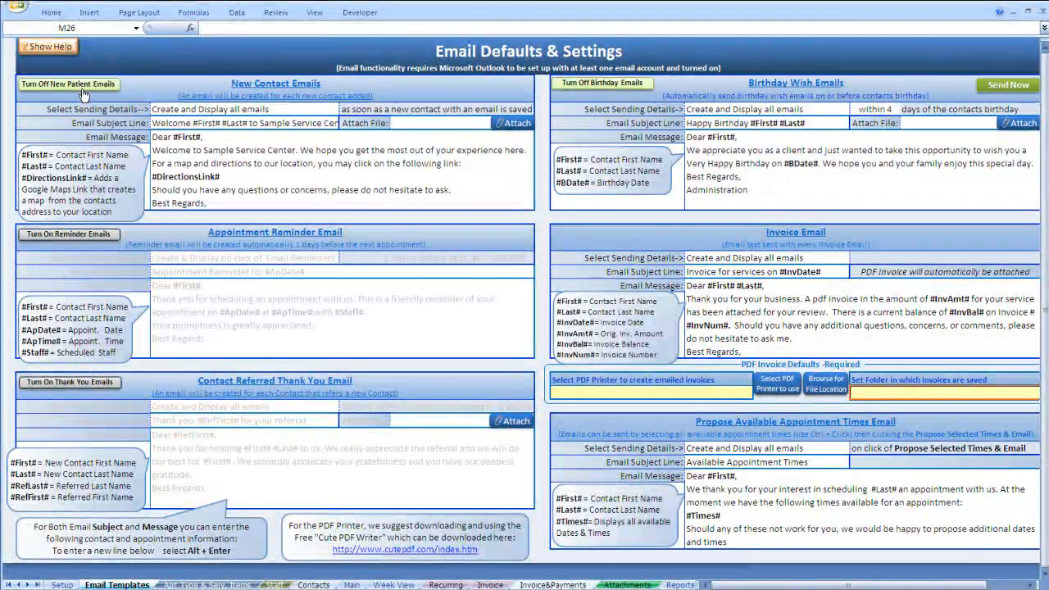
{"action": "left_click", "coordinate": [69, 236]}
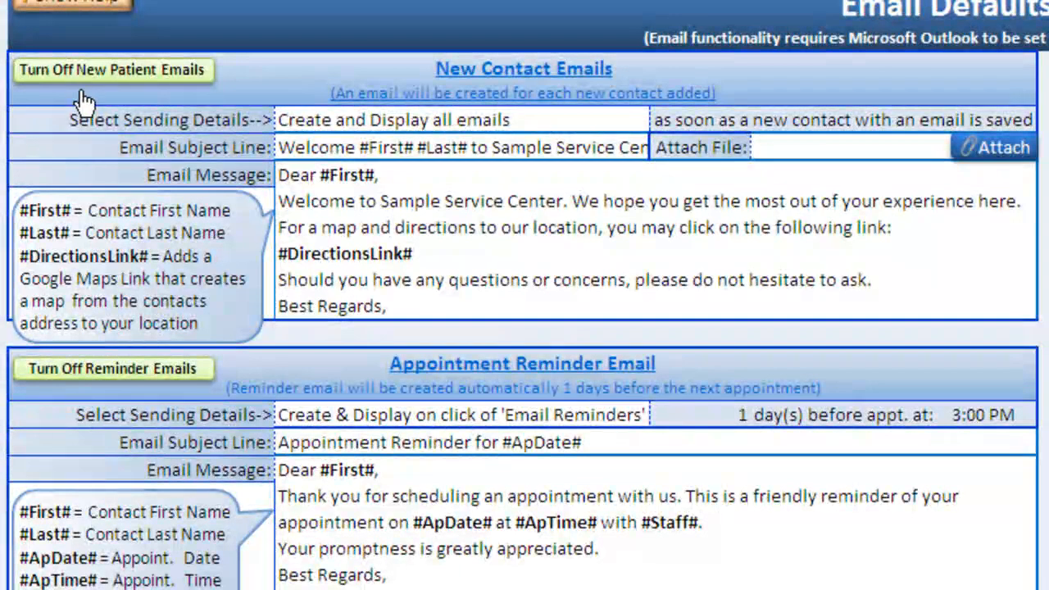
{"action": "left_click", "coordinate": [627, 124]}
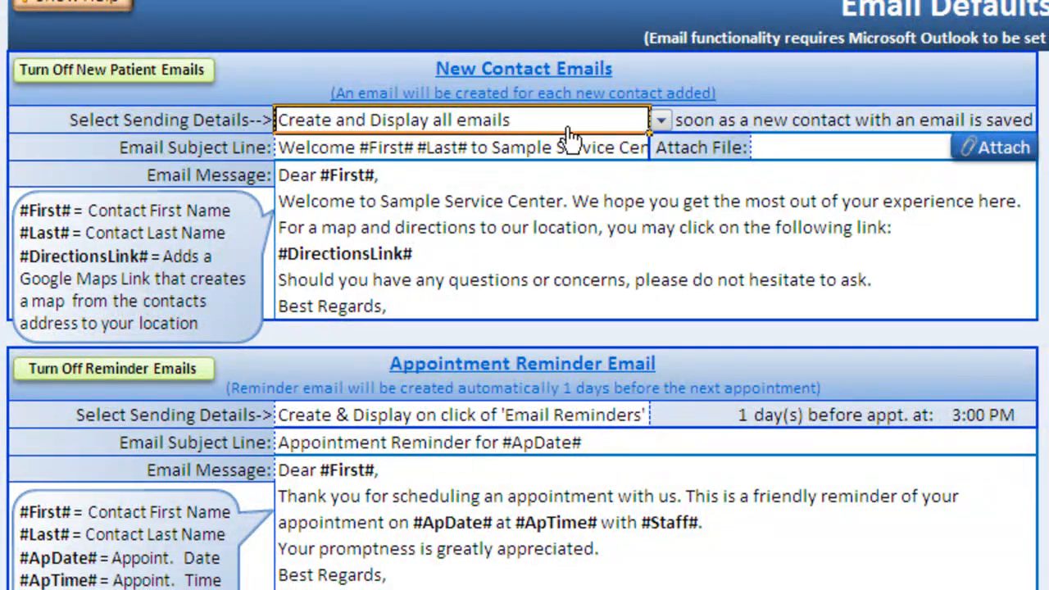
{"action": "left_click", "coordinate": [660, 122]}
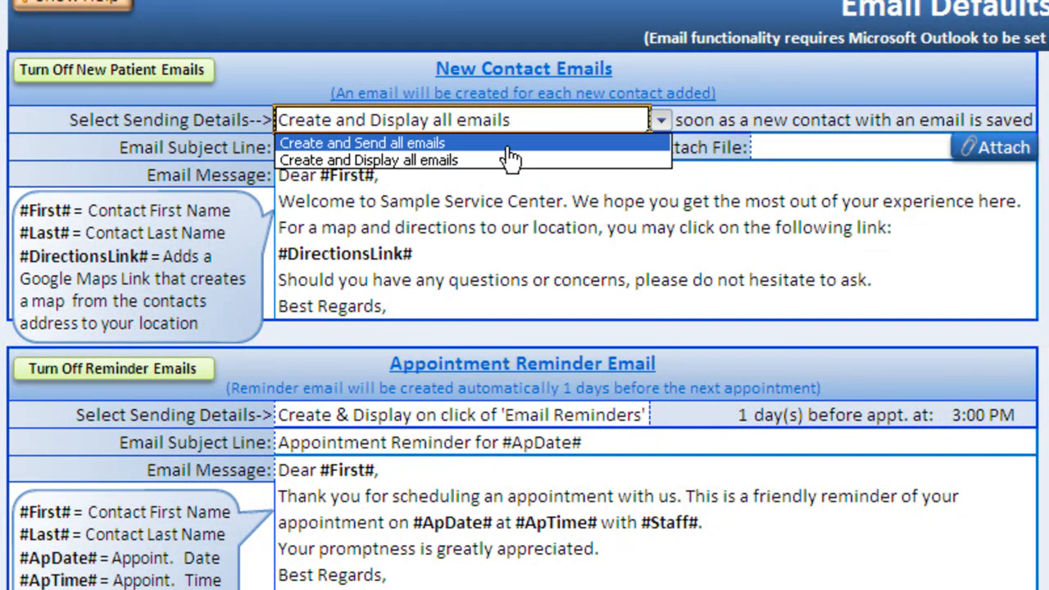
{"action": "left_click", "coordinate": [508, 146]}
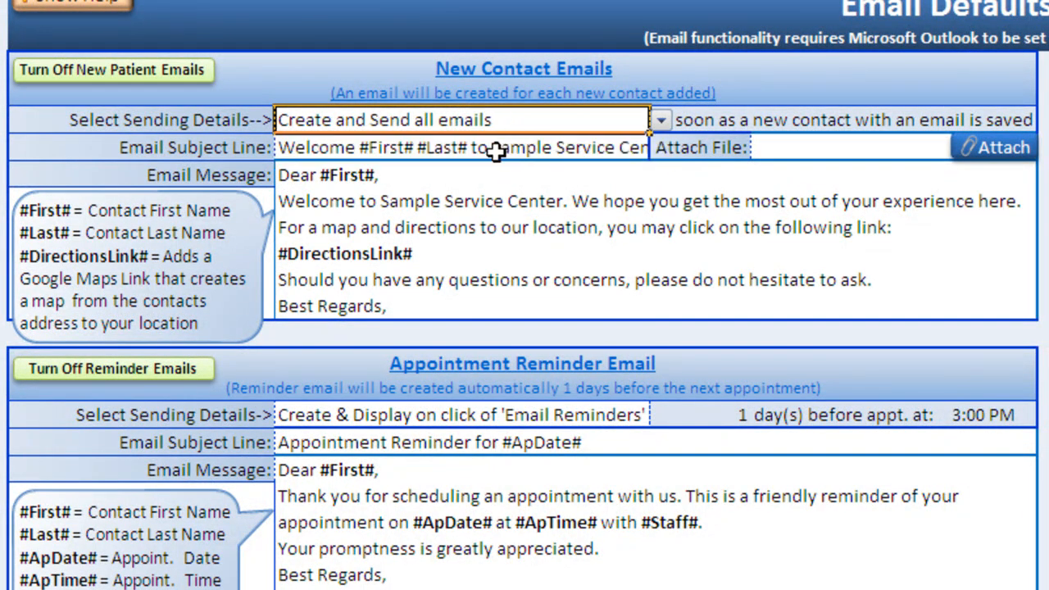
{"action": "left_click", "coordinate": [660, 122]}
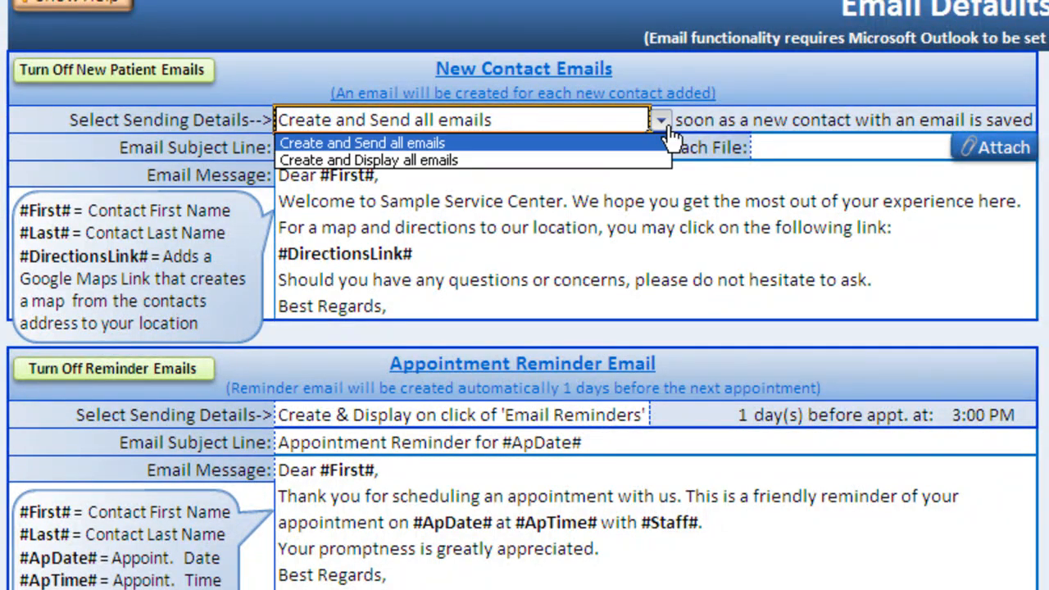
{"action": "left_click", "coordinate": [575, 160]}
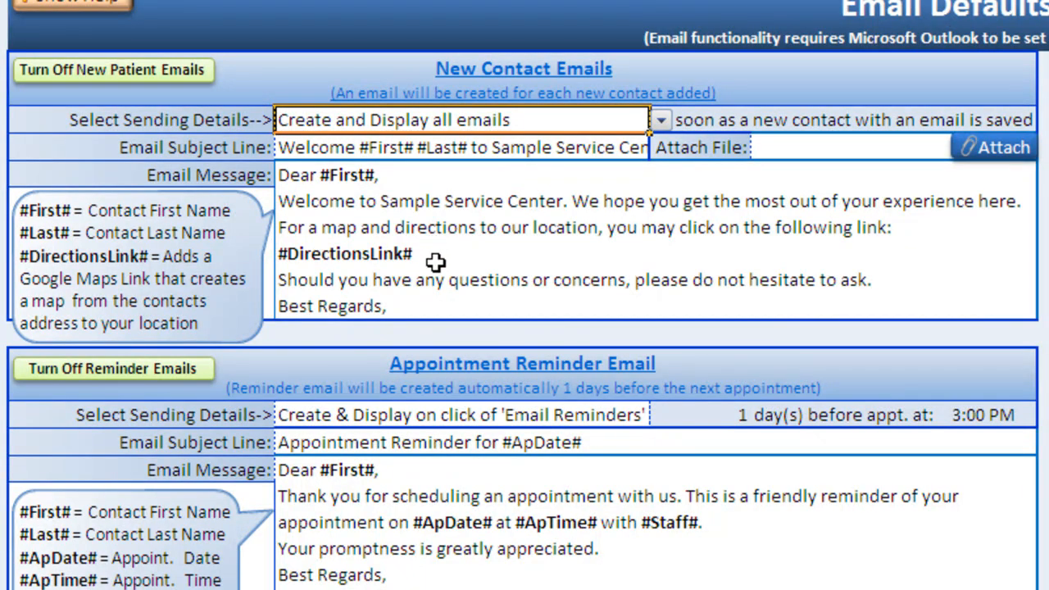
- Inspect the #DirectionsLink# placeholder in the new contact email, then start a new contact on Main
{"action": "left_click", "coordinate": [383, 267]}
{"action": "left_click", "coordinate": [431, 261]}
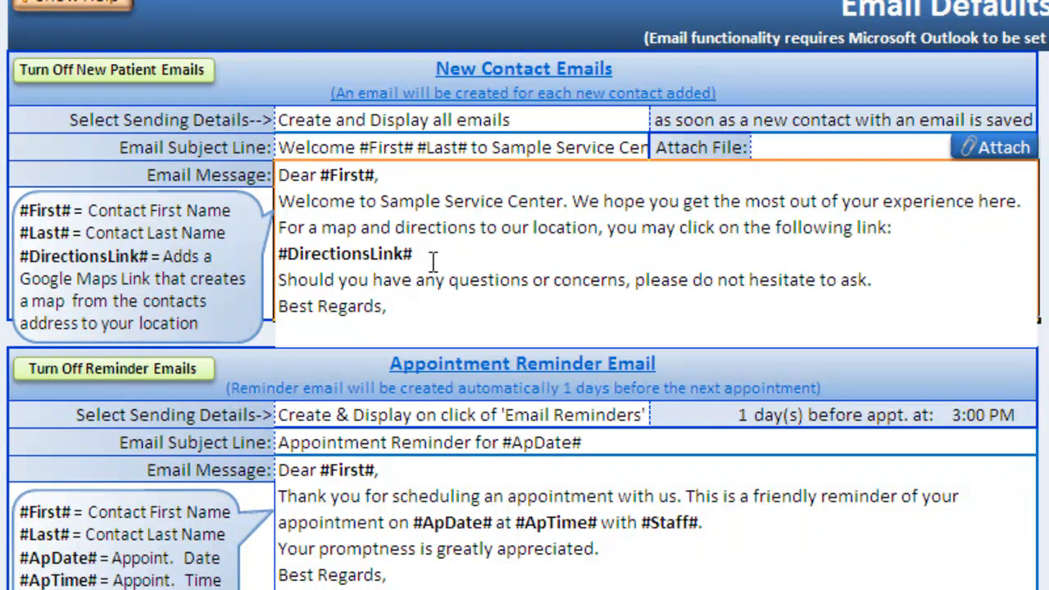
{"action": "left_click_drag", "start_coordinate": [432, 256], "coordinate": [274, 254]}
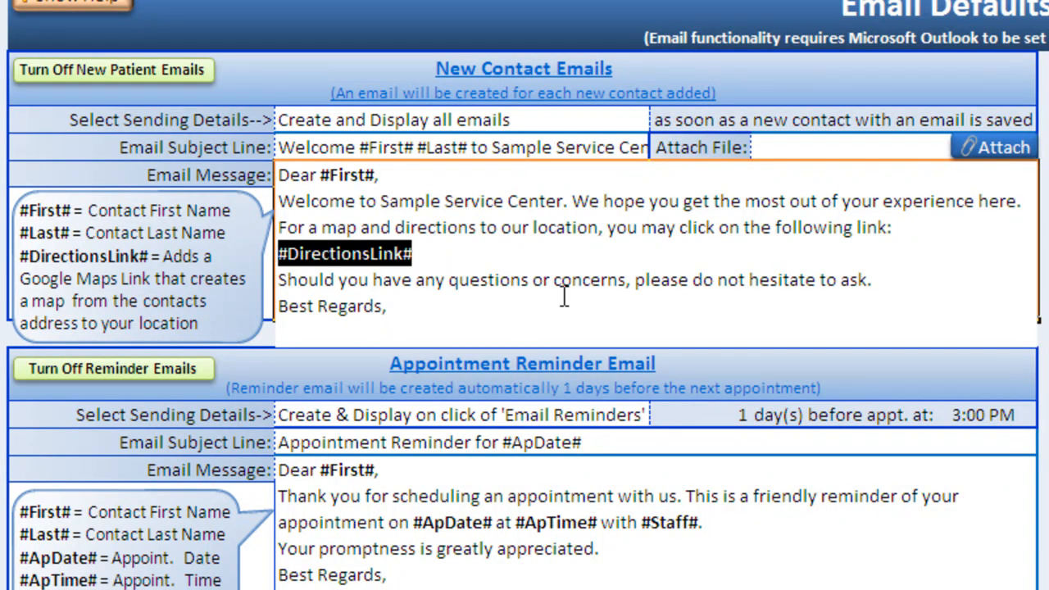
{"action": "key", "text": "Escape"}
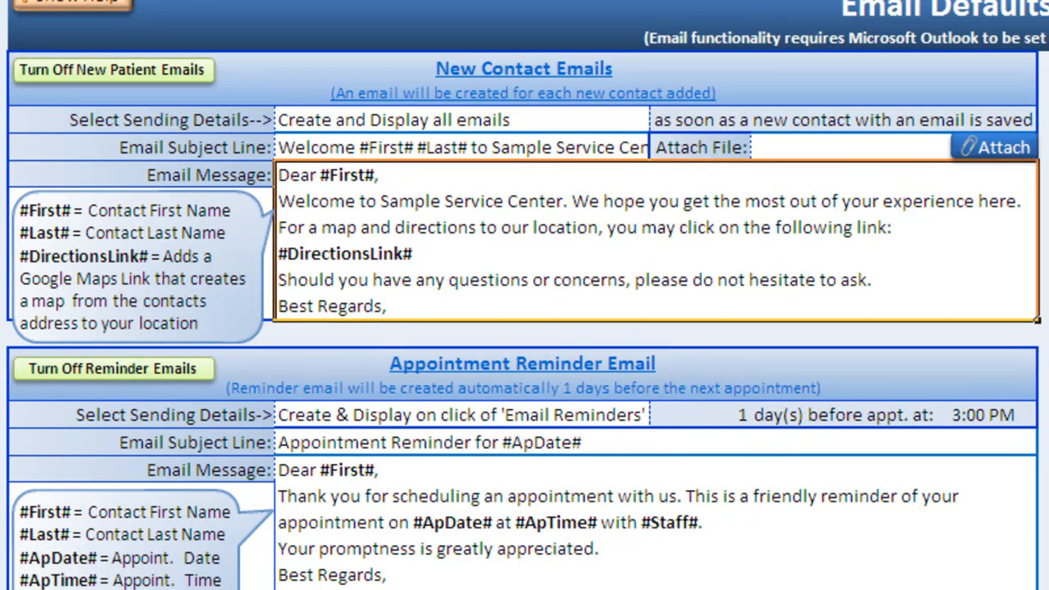
{"action": "left_click", "coordinate": [347, 584]}
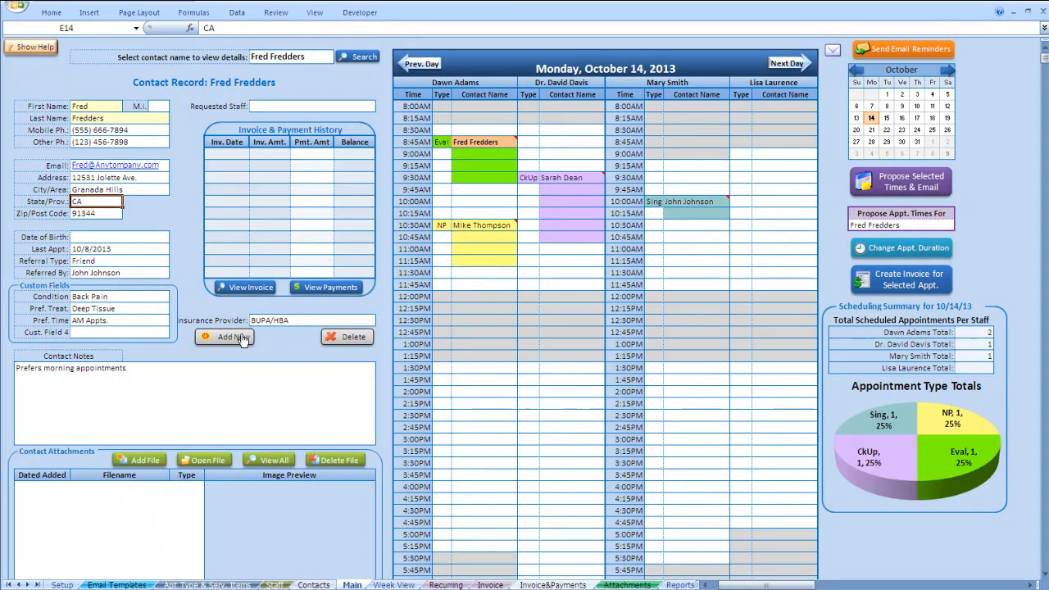
{"action": "left_click", "coordinate": [240, 337]}
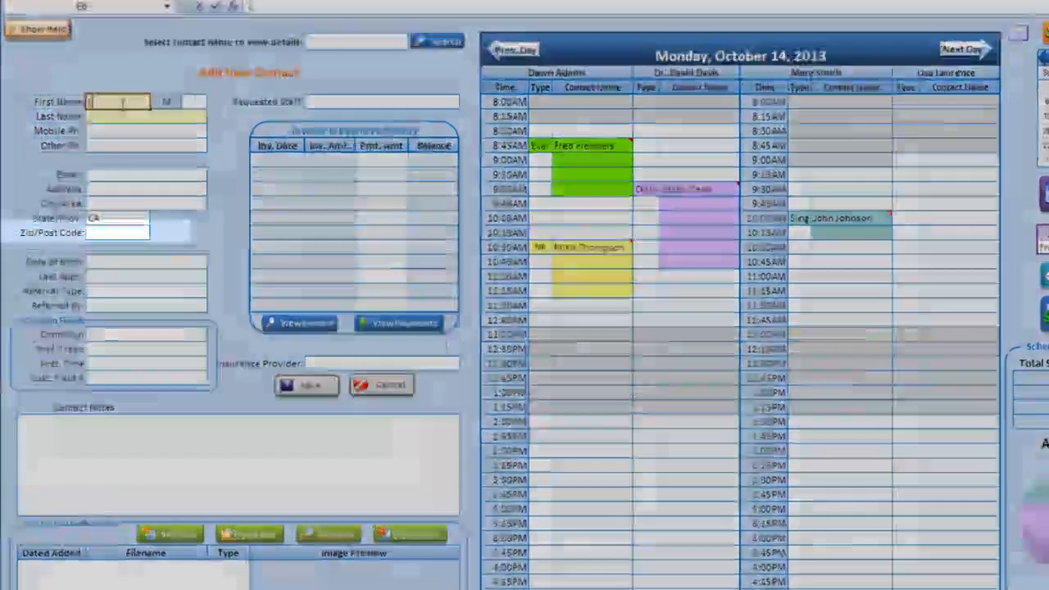
- Fill in the new contact's first and last name, e-mail, street address, city and zip code
{"action": "type", "text": "Lisa"}
{"action": "key", "text": "Return"}
{"action": "type", "text": "La"}
{"action": "key", "text": "Return"}
{"action": "key", "text": "Return"}
{"action": "key", "text": "Return"}
{"action": "type", "text": "Lisa"}
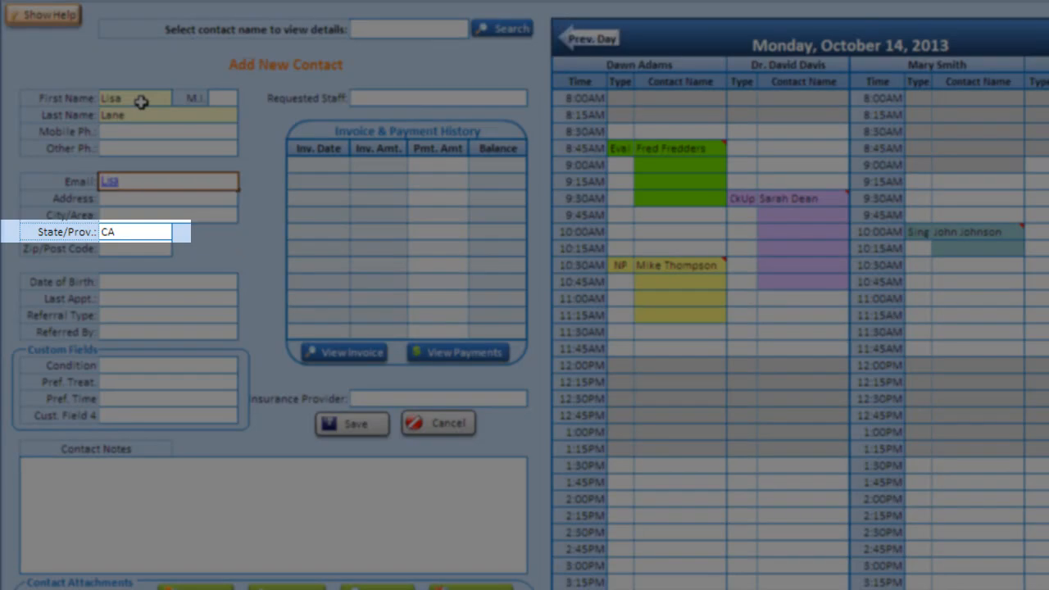
{"action": "type", "text": "@anycompany.com"}
{"action": "key", "text": "Return"}
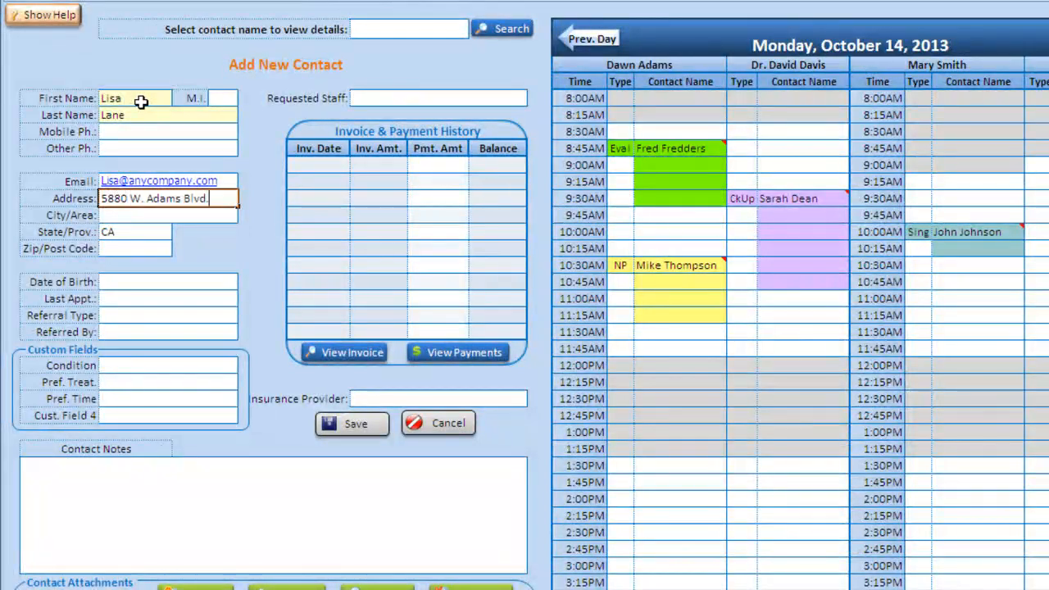
{"action": "key", "text": "Return"}
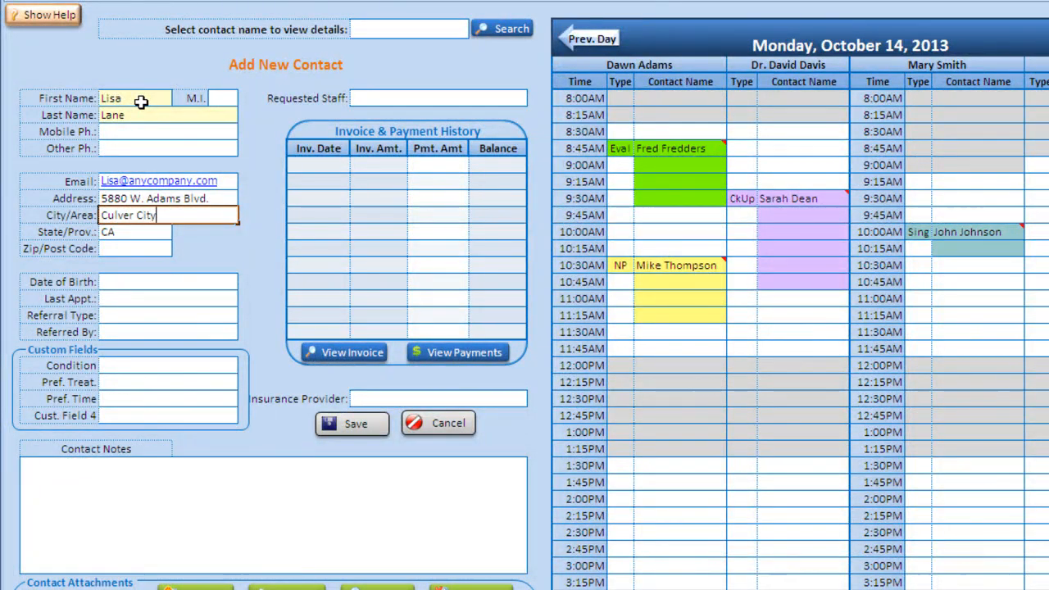
{"action": "key", "text": "Return"}
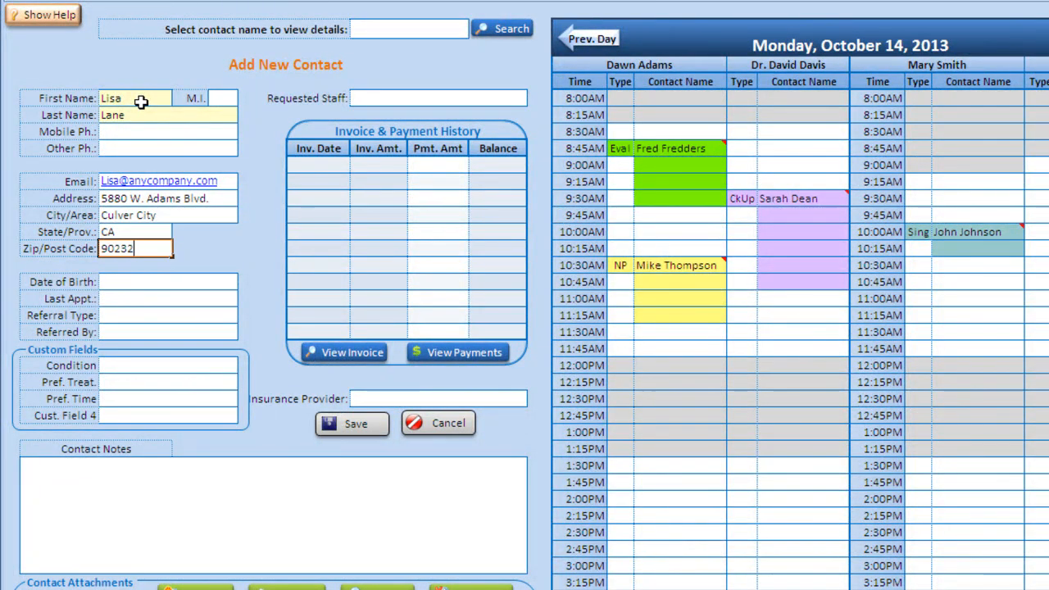
{"action": "key", "text": "Return"}
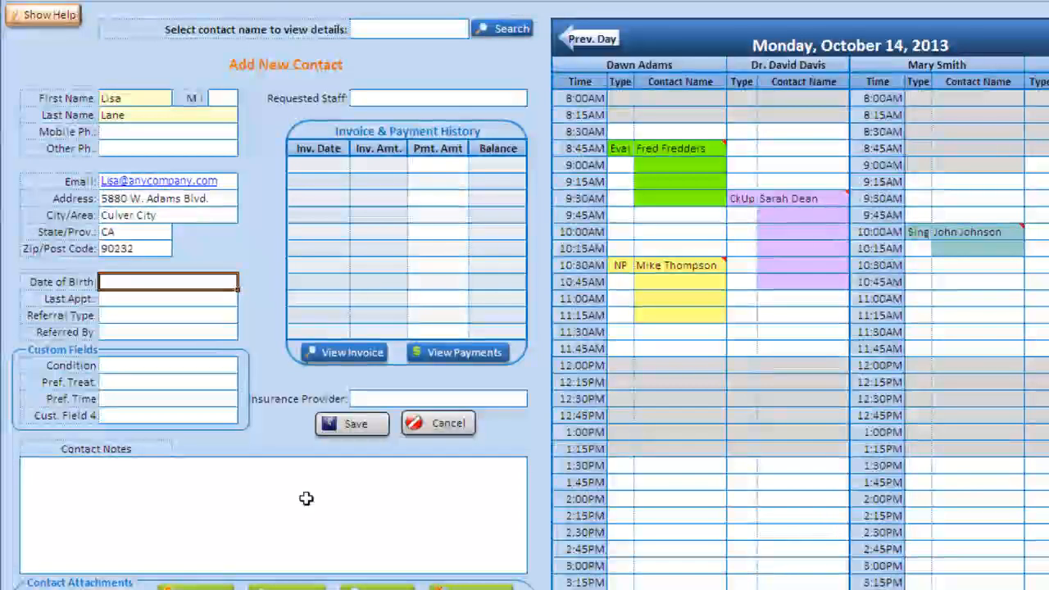
- Save the contact, accept the welcome email, and follow its map directions link
{"action": "left_click", "coordinate": [350, 423]}
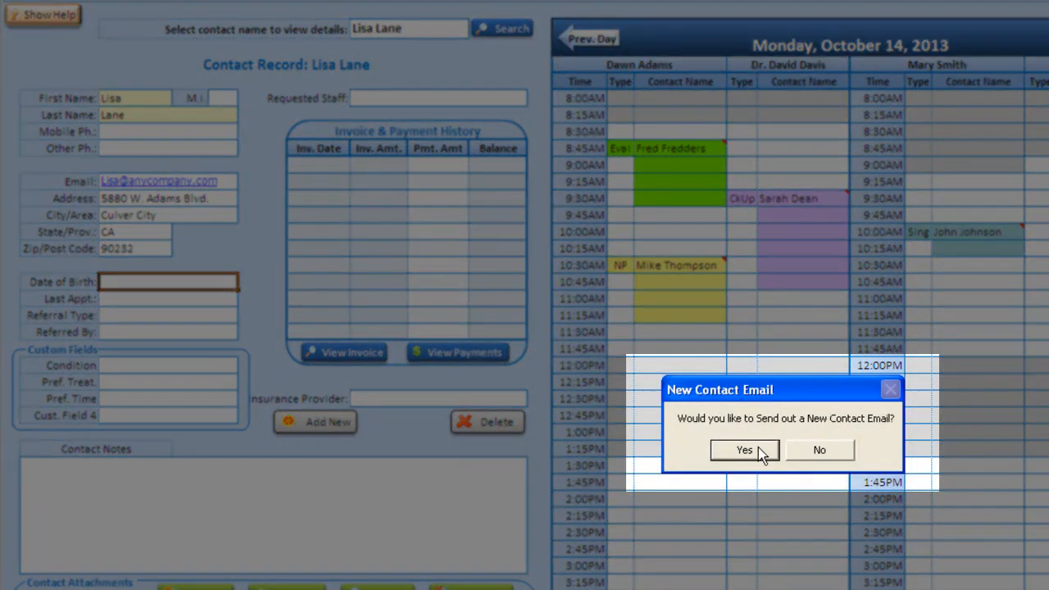
{"action": "left_click", "coordinate": [758, 448]}
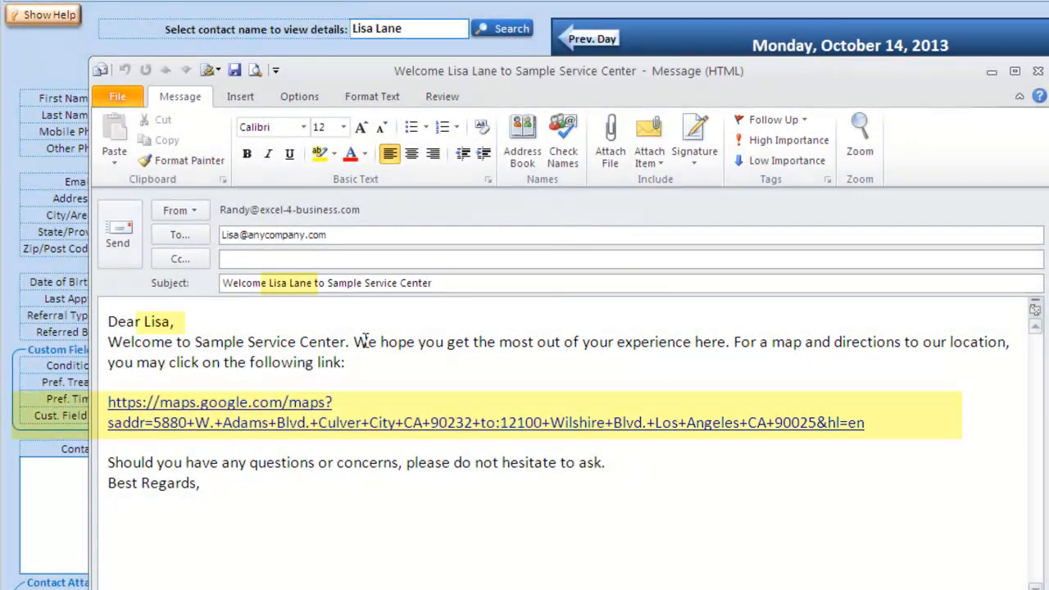
{"action": "left_click", "coordinate": [286, 425], "text": "ctrl"}
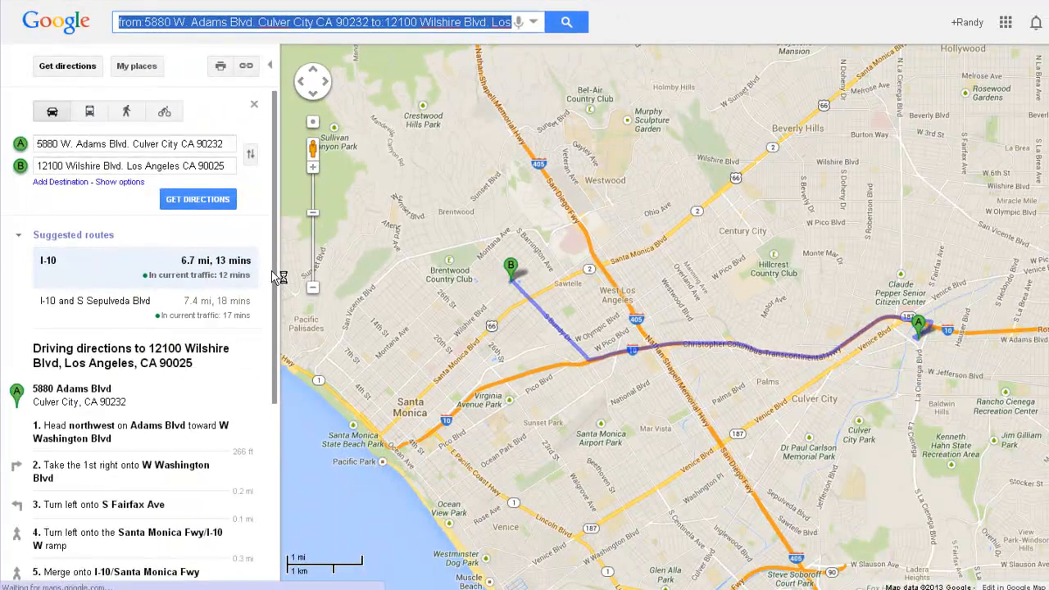
- Scroll through the Google Maps driving directions from the contact's address to the office
{"action": "left_click_drag", "start_coordinate": [308, 334], "coordinate": [326, 452]}
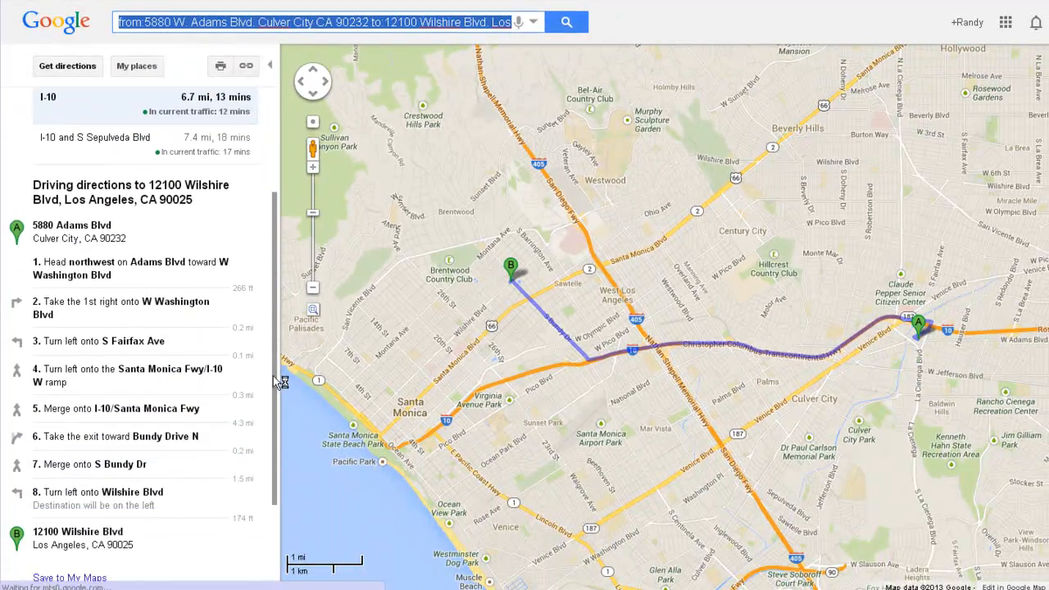
{"action": "left_click_drag", "start_coordinate": [279, 382], "coordinate": [280, 444]}
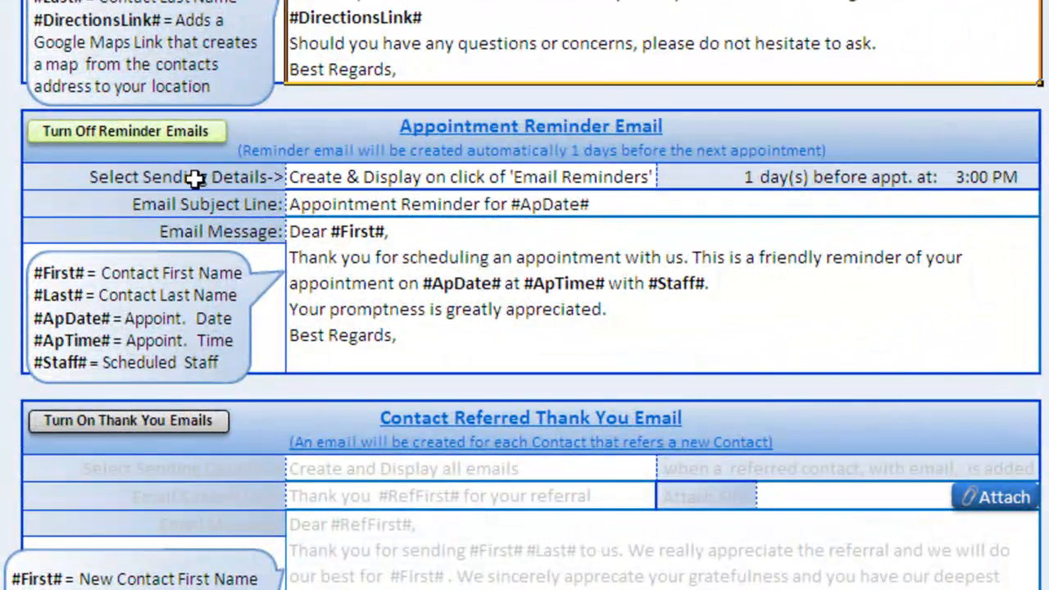
- Set reminders to send automatically daily, 1 day before, at 3:00 PM
{"action": "left_click", "coordinate": [637, 176]}
{"action": "left_click", "coordinate": [671, 177]}
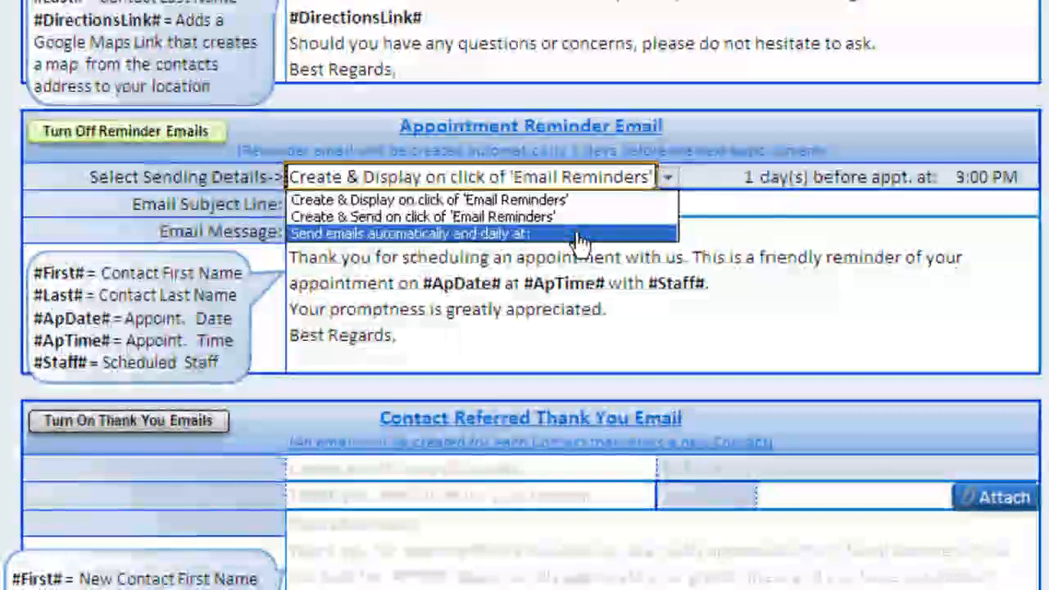
{"action": "left_click", "coordinate": [577, 233]}
{"action": "left_click", "coordinate": [739, 175]}
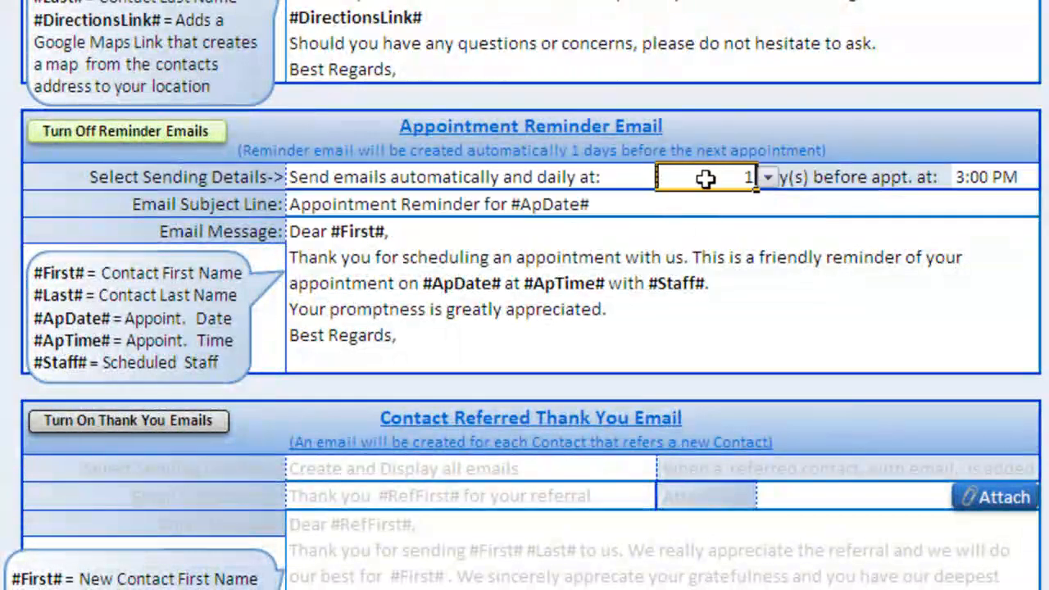
{"action": "left_click", "coordinate": [758, 180]}
{"action": "left_click", "coordinate": [748, 202]}
{"action": "left_click", "coordinate": [1016, 178]}
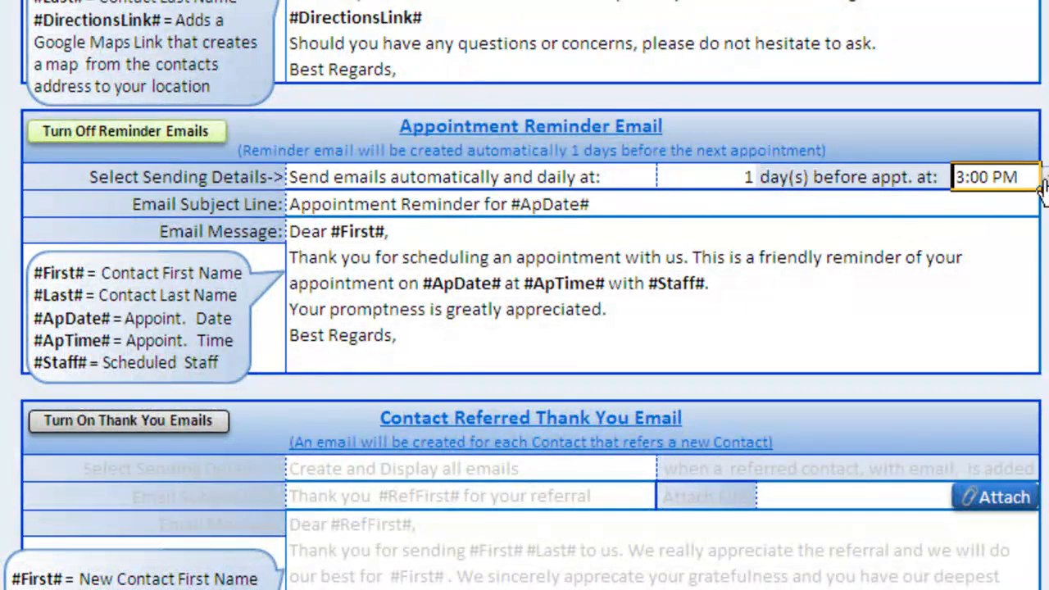
{"action": "left_click", "coordinate": [1042, 179]}
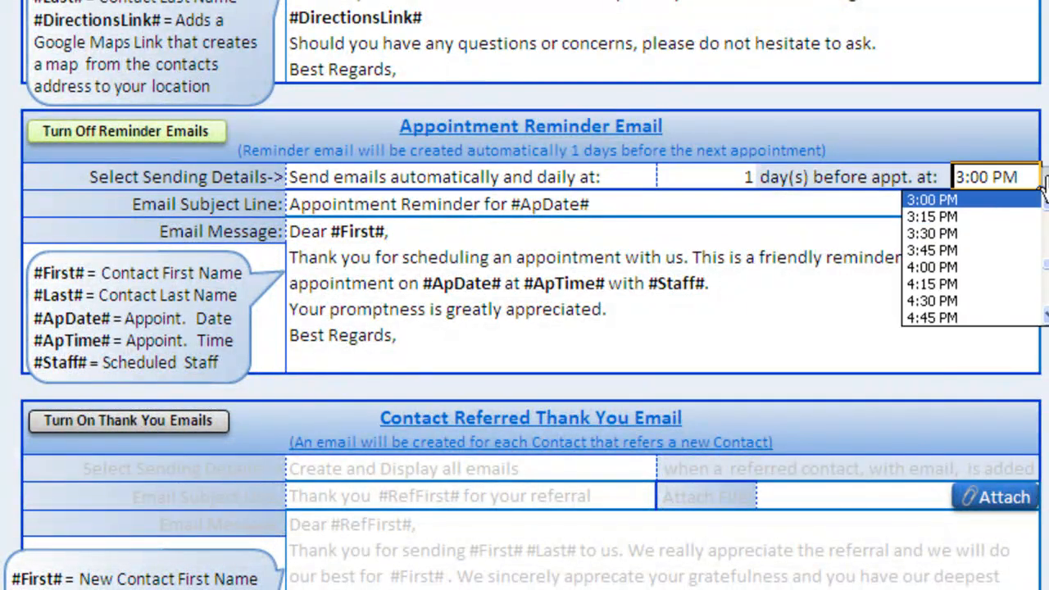
{"action": "left_click", "coordinate": [1042, 185]}
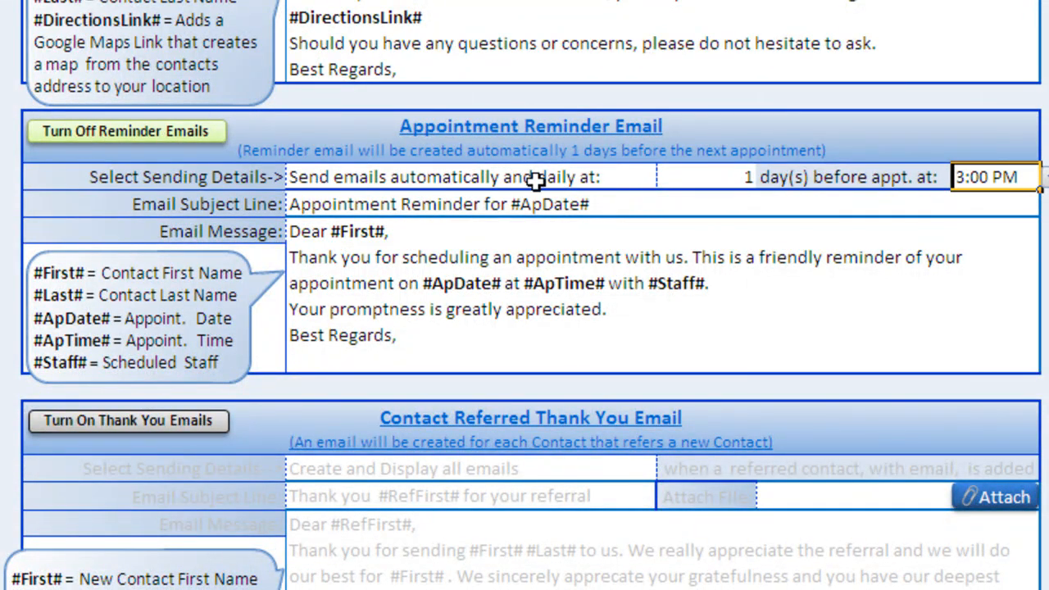
- Switch appointment reminders back to 'Create & Display on click'
{"action": "left_click", "coordinate": [642, 177]}
{"action": "left_click", "coordinate": [669, 177]}
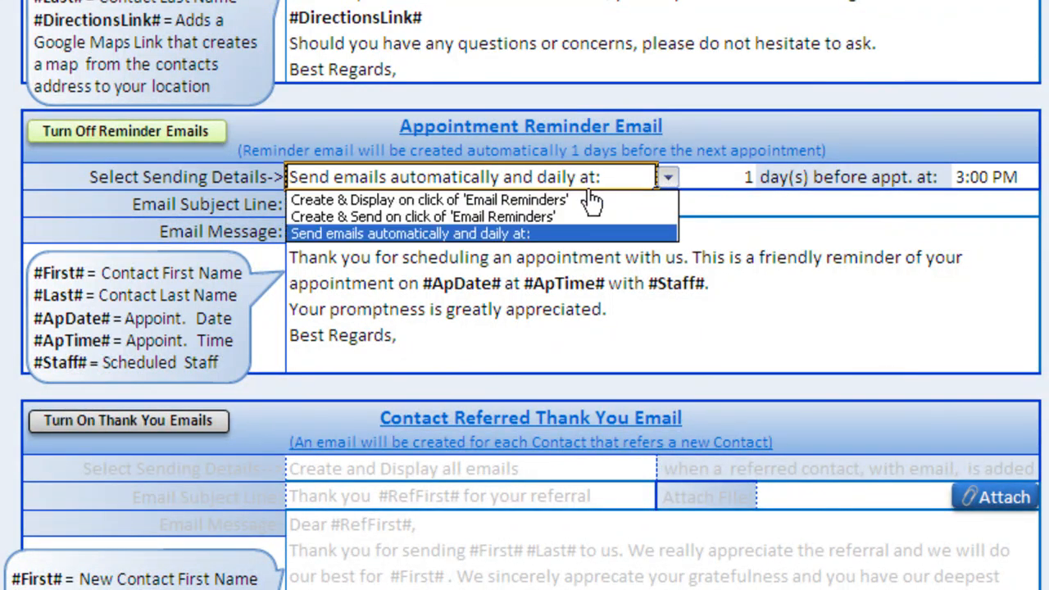
{"action": "left_click", "coordinate": [587, 201]}
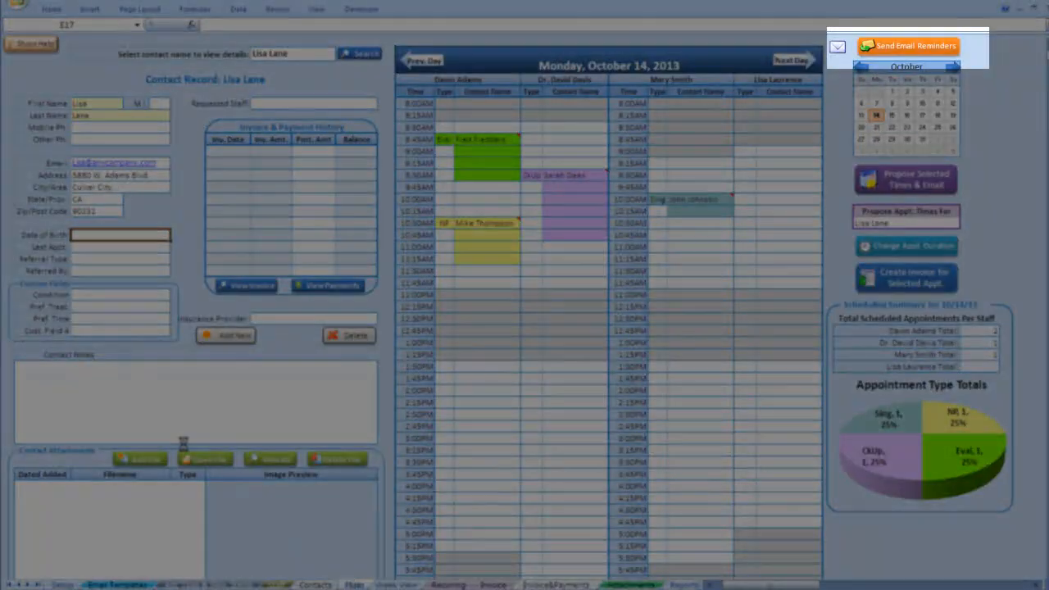
- Send the day's 4 appointment reminders, then turn on referral thank-you emails in Email Templates
{"action": "left_click", "coordinate": [904, 49]}
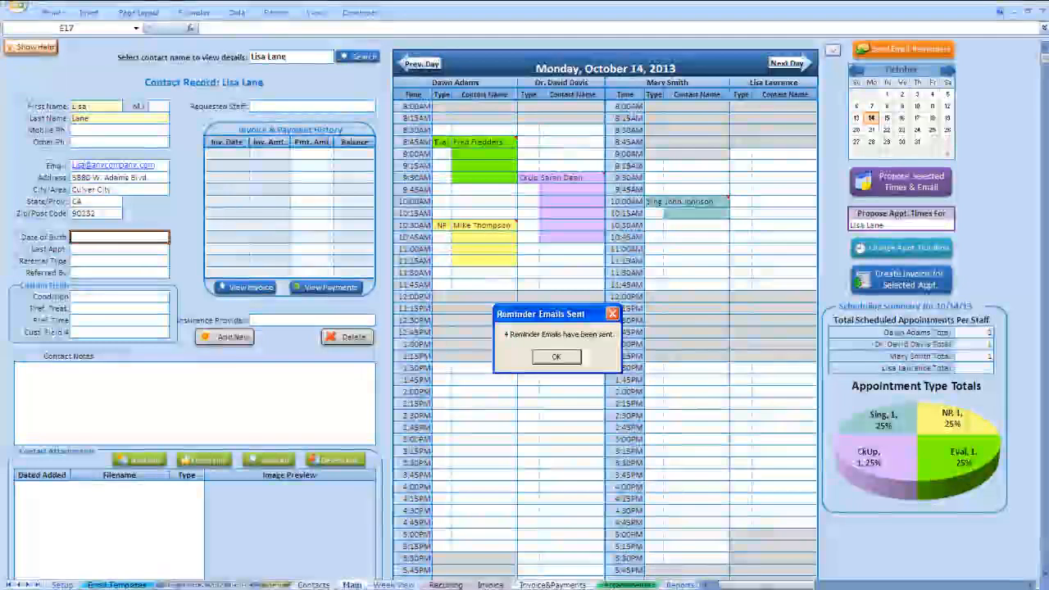
{"action": "left_click", "coordinate": [555, 358]}
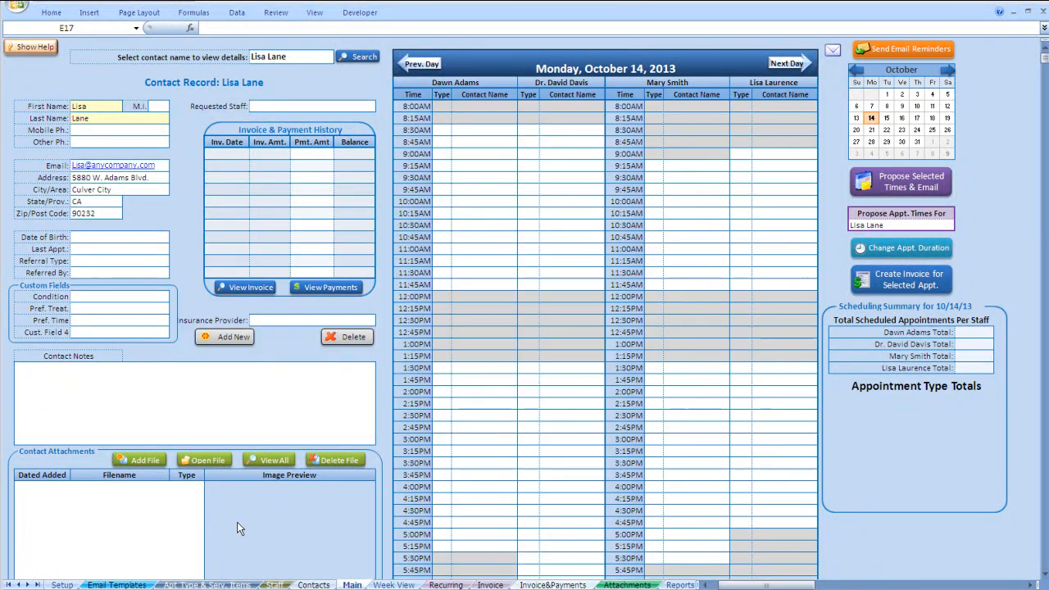
{"action": "left_click", "coordinate": [117, 585]}
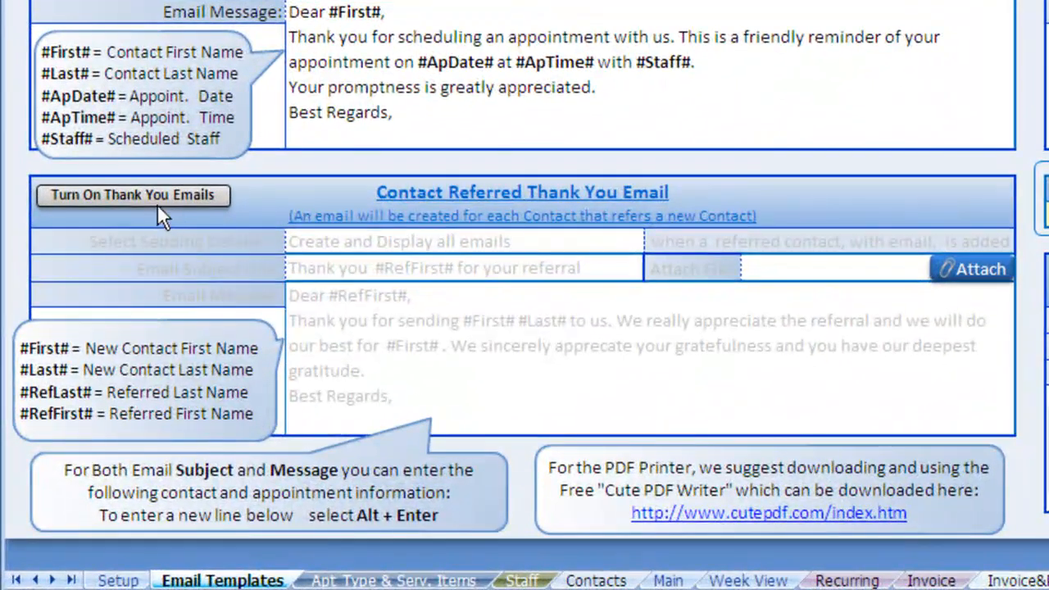
{"action": "left_click", "coordinate": [131, 258]}
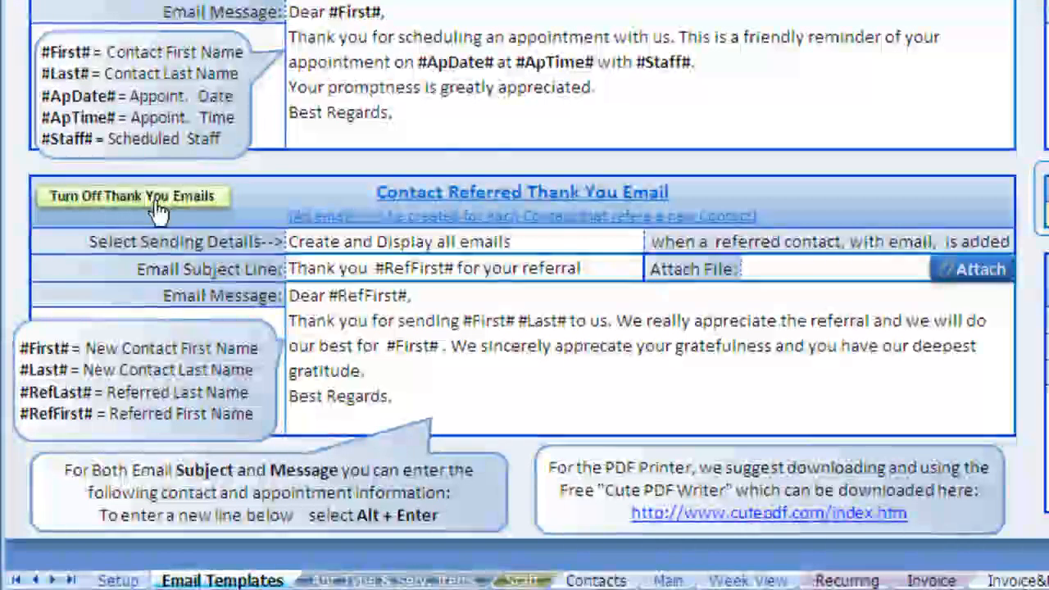
- Keep referral thank-you emails on 'Create and Display all emails'
{"action": "left_click", "coordinate": [382, 244]}
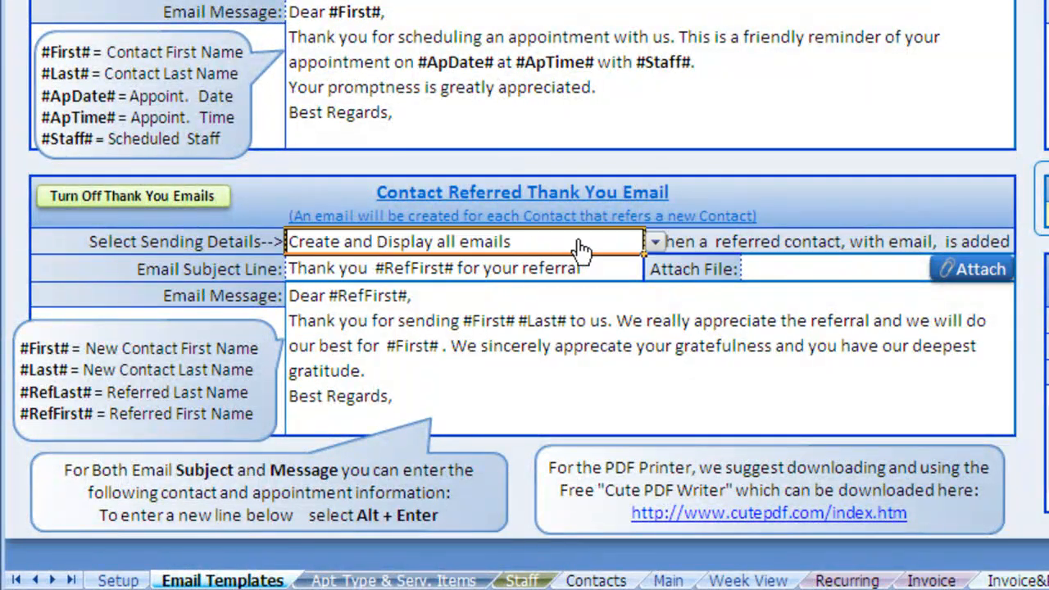
{"action": "left_click", "coordinate": [655, 243]}
{"action": "left_click", "coordinate": [658, 244]}
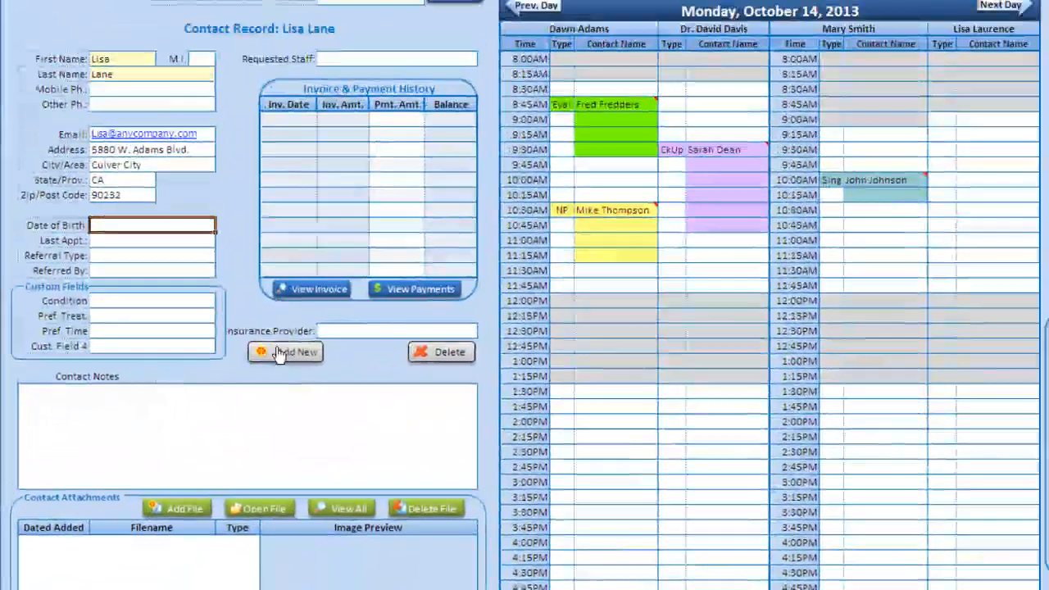
- Add a contact with first and last name, choose the referring contact, and save it
{"action": "left_click", "coordinate": [326, 277]}
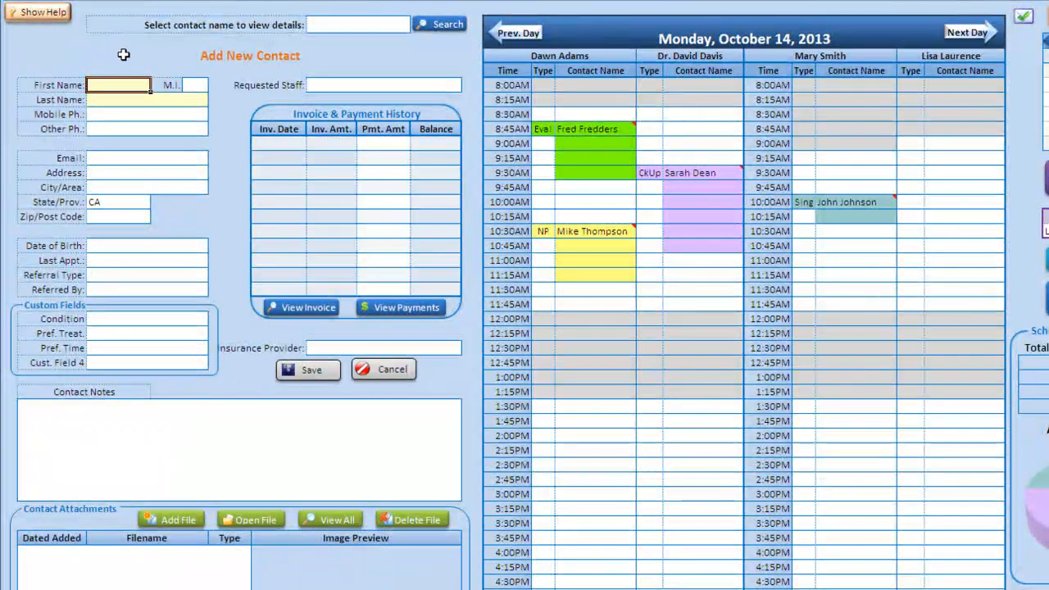
{"action": "key", "text": "Return"}
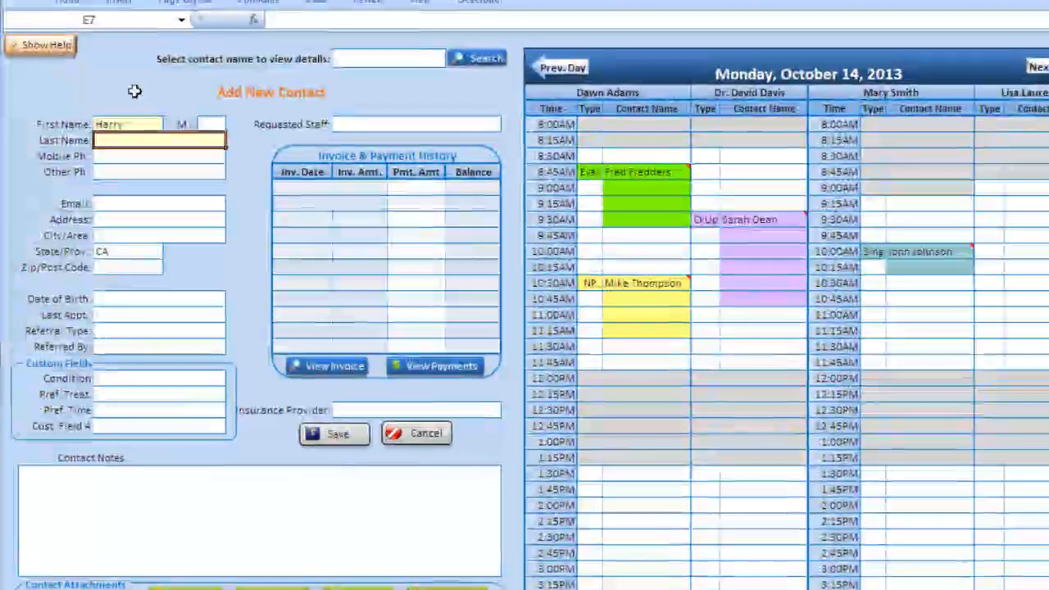
{"action": "left_click", "coordinate": [140, 346]}
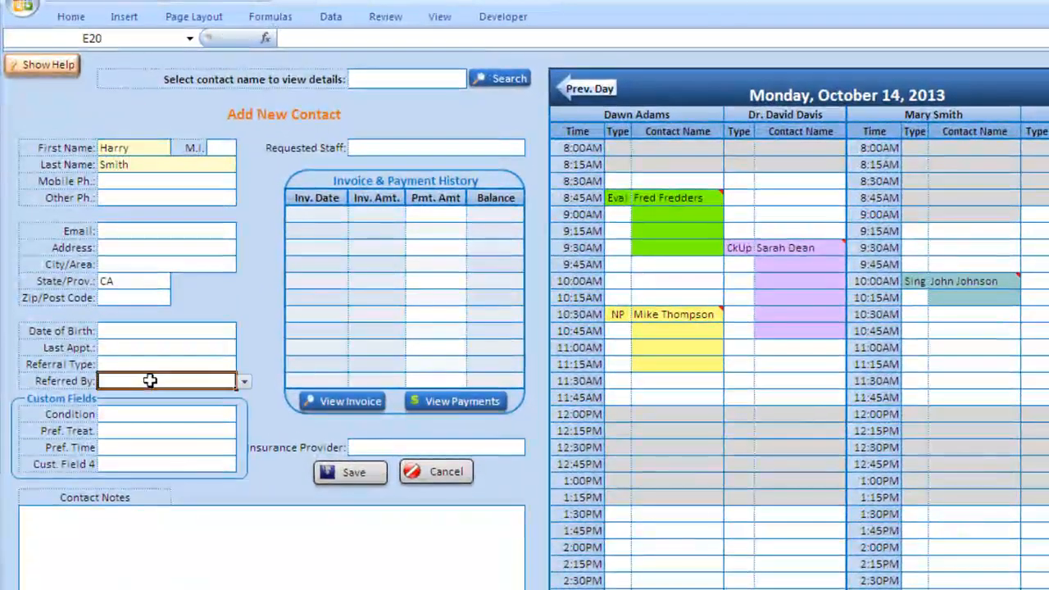
{"action": "left_click", "coordinate": [244, 383]}
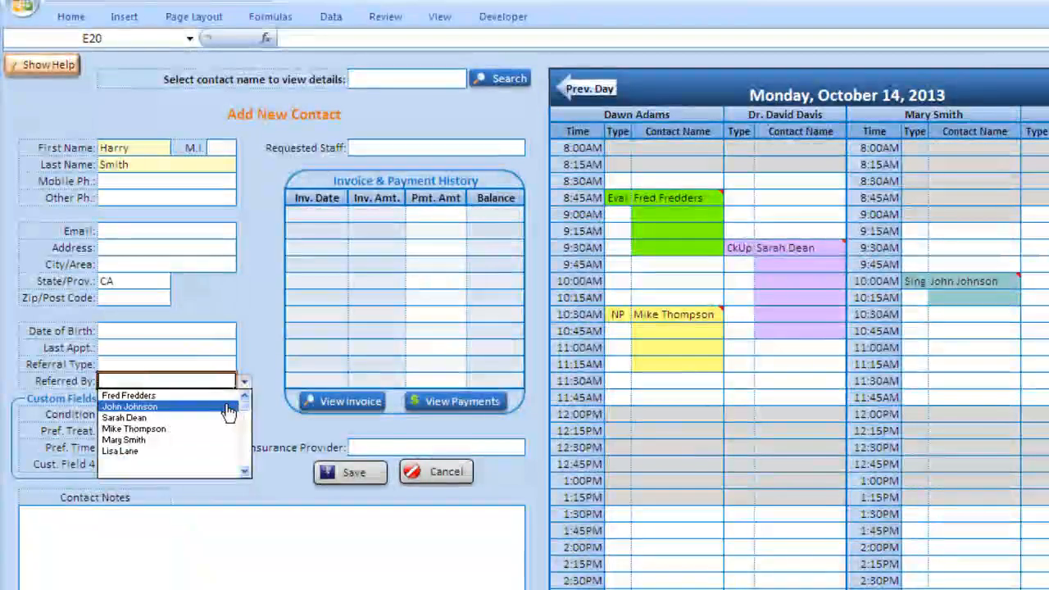
{"action": "left_click", "coordinate": [119, 405]}
{"action": "left_click", "coordinate": [328, 477]}
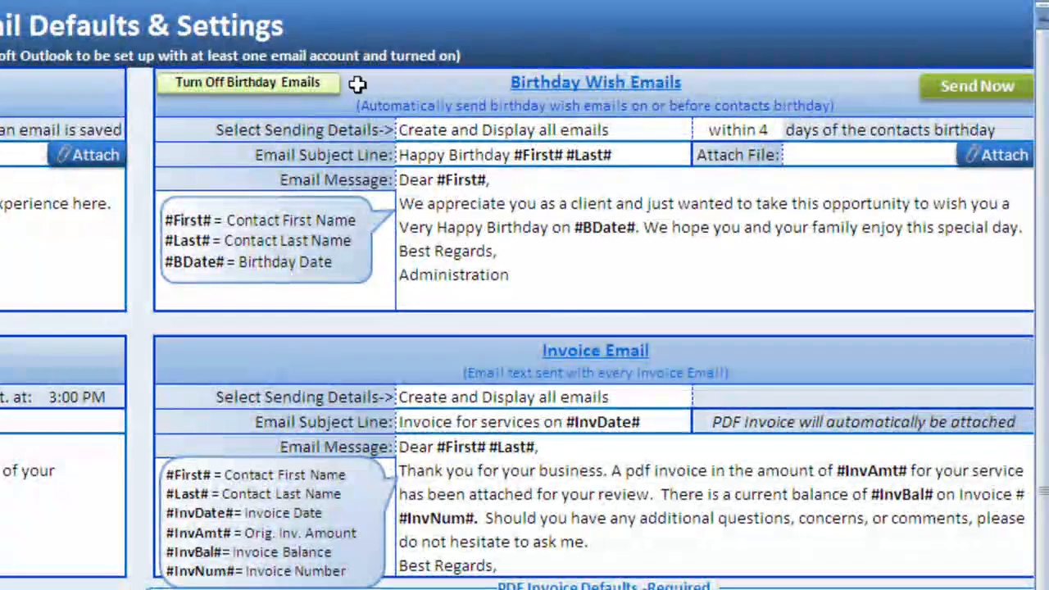
- Review birthday email options (create and display, within 4 days), then turn birthday emails off
{"action": "left_click", "coordinate": [269, 88]}
{"action": "left_click", "coordinate": [269, 88]}
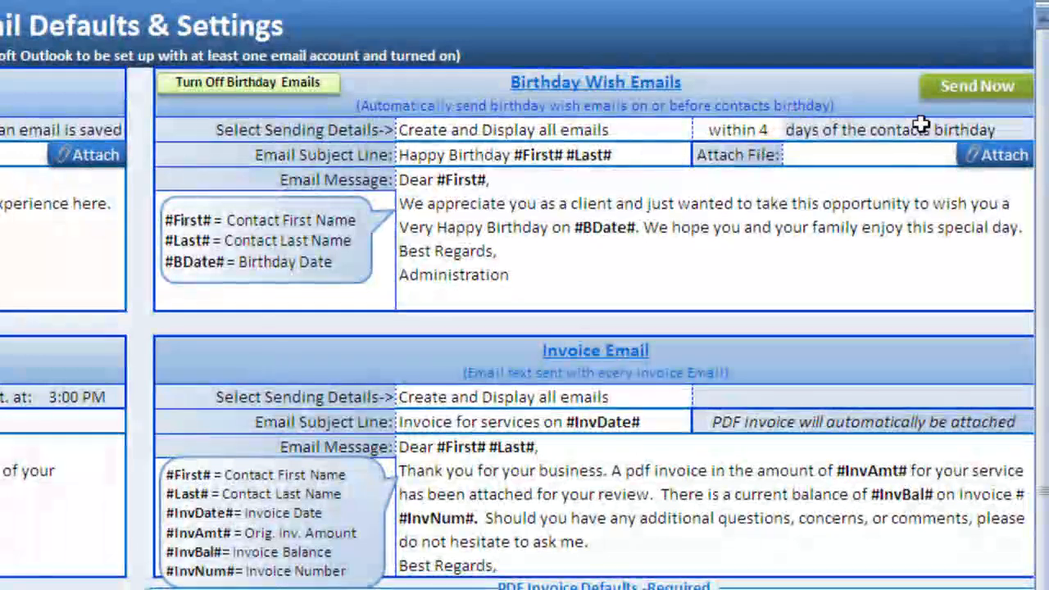
{"action": "left_click", "coordinate": [521, 139]}
{"action": "left_click", "coordinate": [702, 132]}
{"action": "left_click", "coordinate": [702, 132]}
{"action": "left_click", "coordinate": [741, 131]}
{"action": "left_click", "coordinate": [792, 131]}
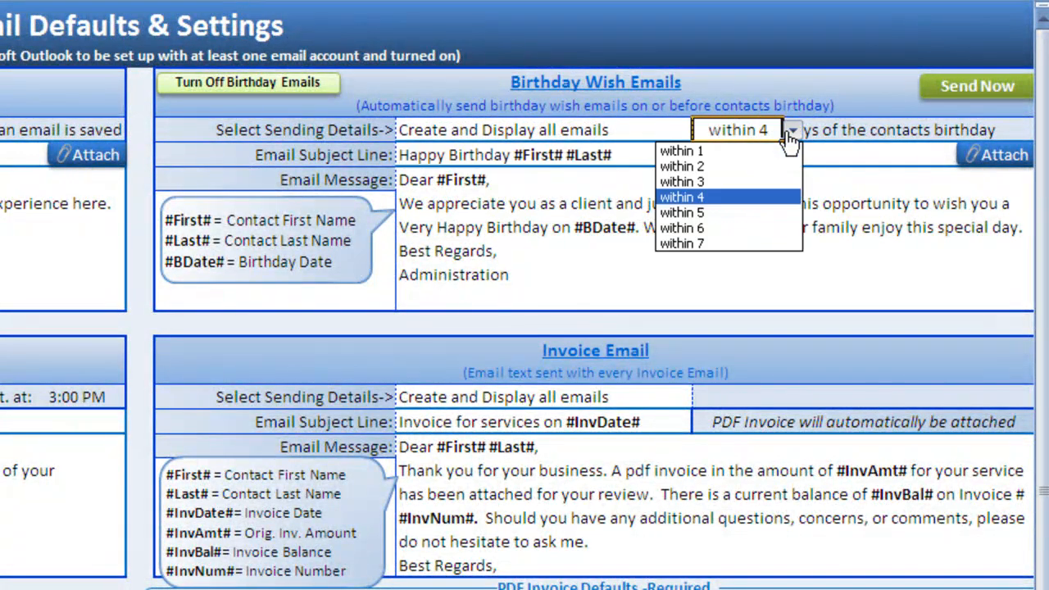
{"action": "left_click", "coordinate": [791, 134]}
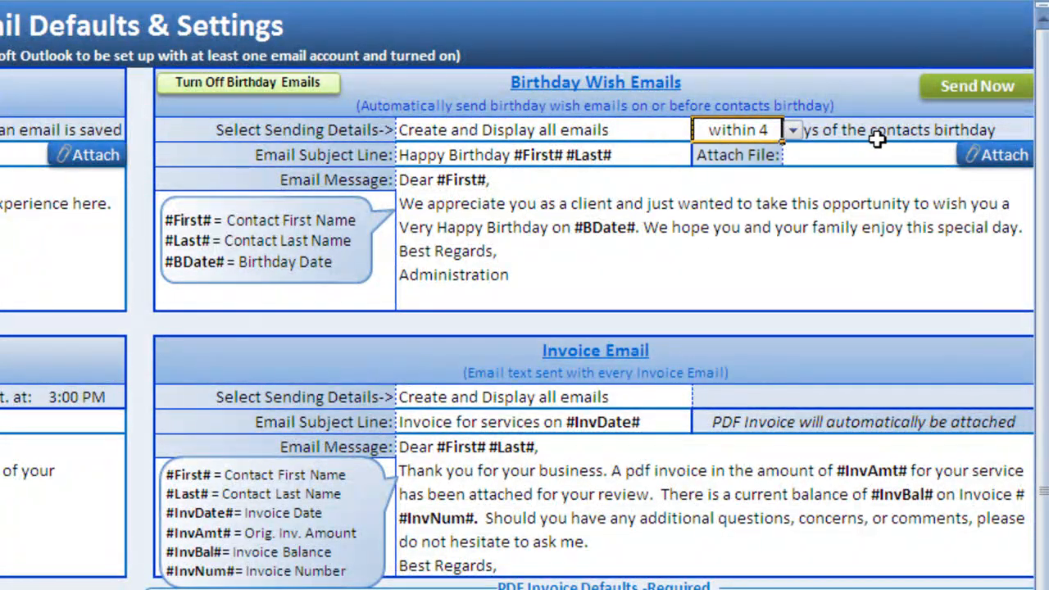
{"action": "left_click", "coordinate": [879, 148]}
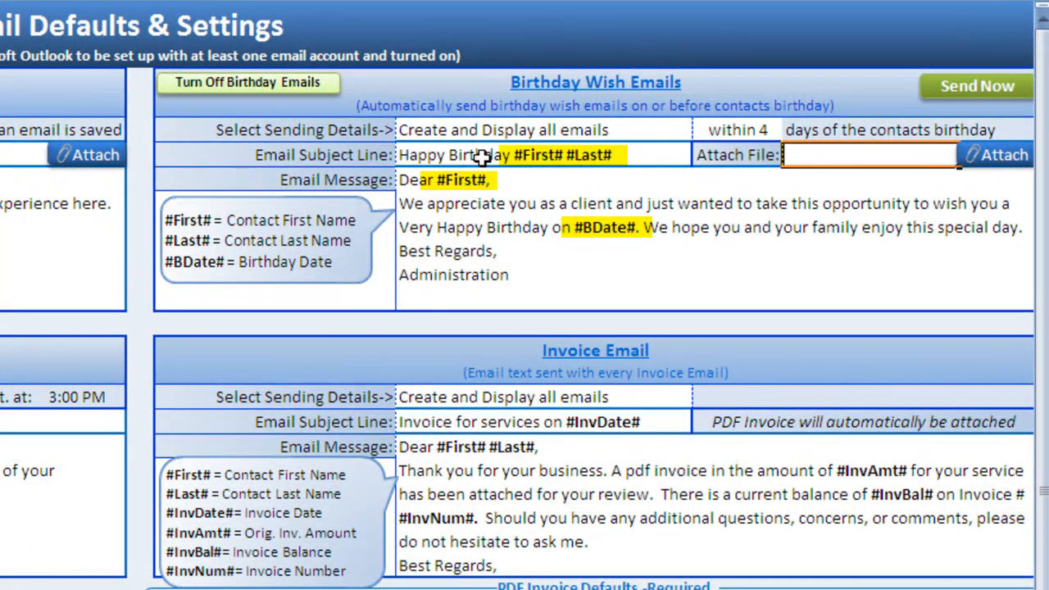
{"action": "left_click", "coordinate": [264, 81]}
- Choose CutePDF Writer as the PDF printer for emailed invoices
{"action": "scroll", "coordinate": [471, 326], "scroll_direction": "down", "scroll_amount": 3}
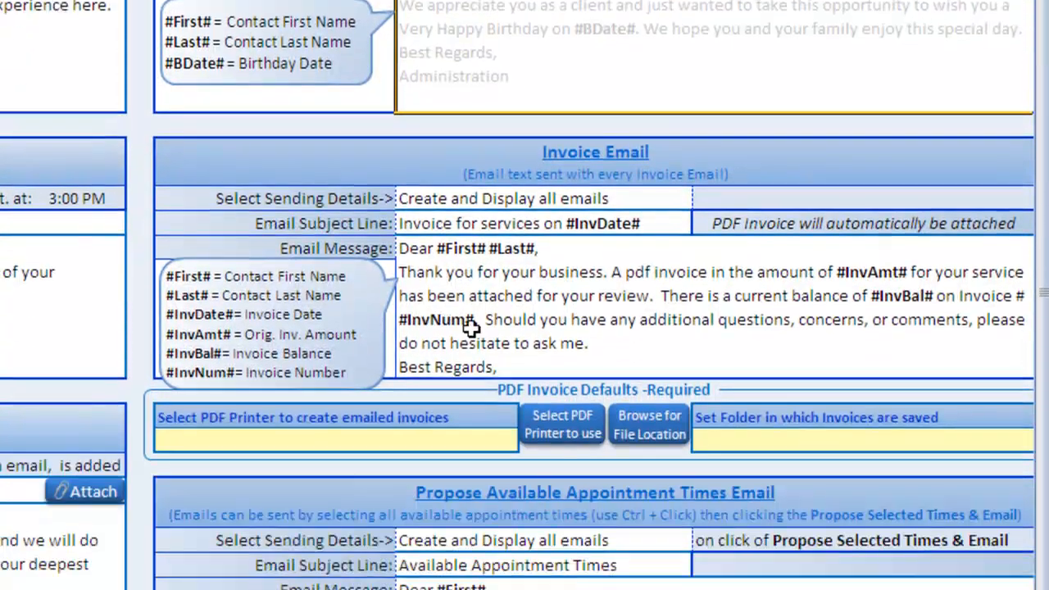
{"action": "scroll", "coordinate": [471, 326], "scroll_direction": "down", "scroll_amount": 1}
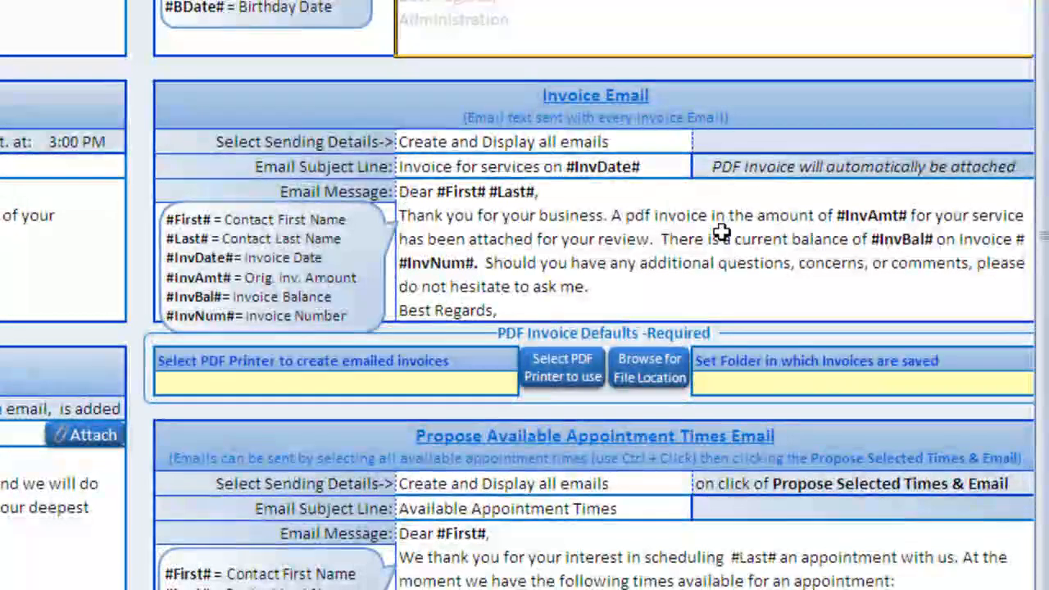
{"action": "left_click", "coordinate": [465, 239]}
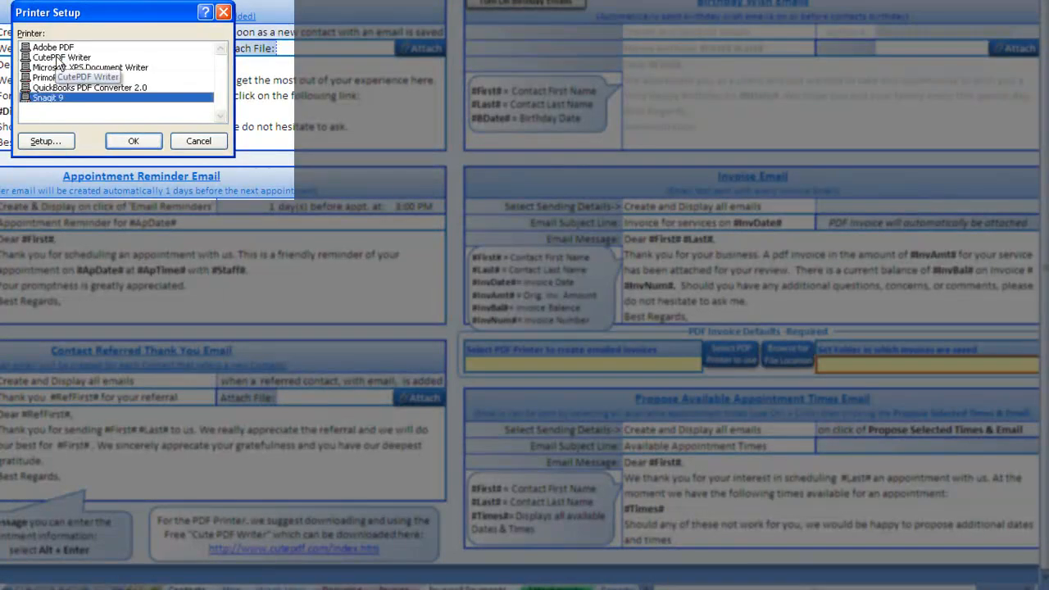
{"action": "left_click", "coordinate": [58, 58]}
{"action": "left_click", "coordinate": [154, 143]}
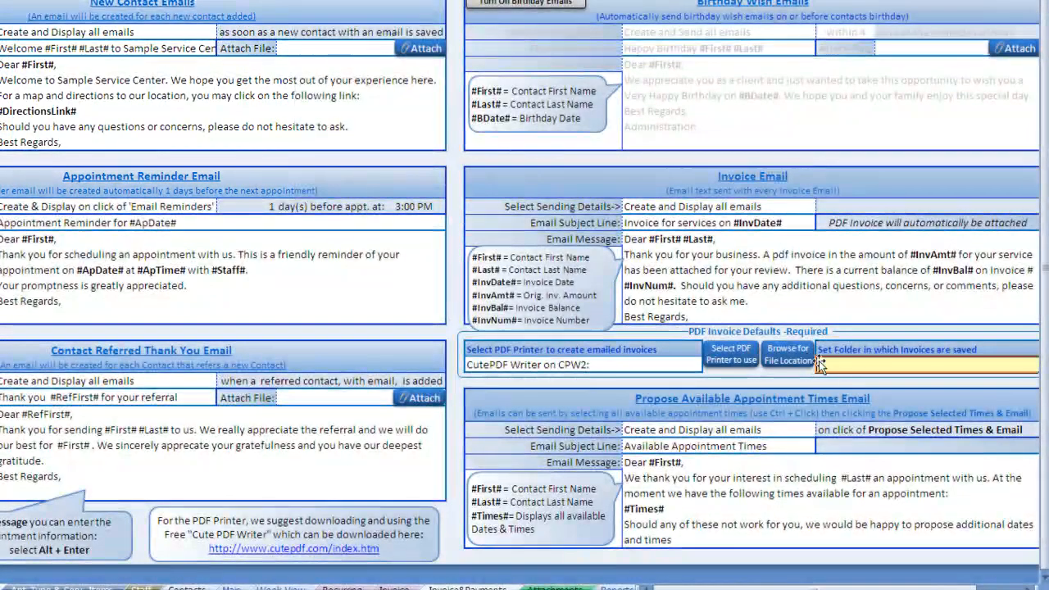
- Save invoices to the Invoice Attachments folder and go to the Invoice sheet
{"action": "left_click", "coordinate": [815, 350]}
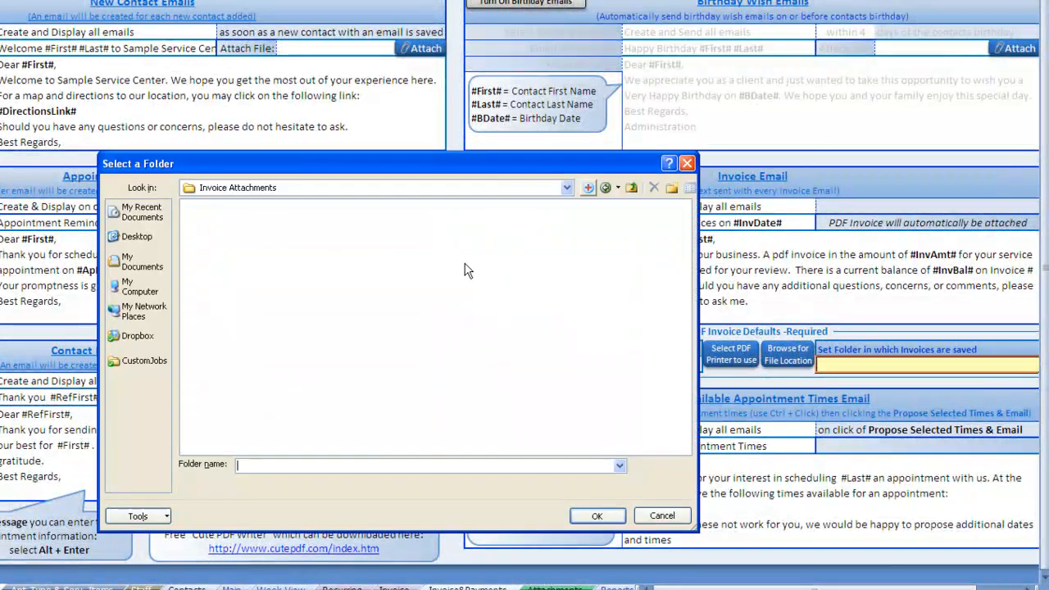
{"action": "left_click", "coordinate": [602, 515]}
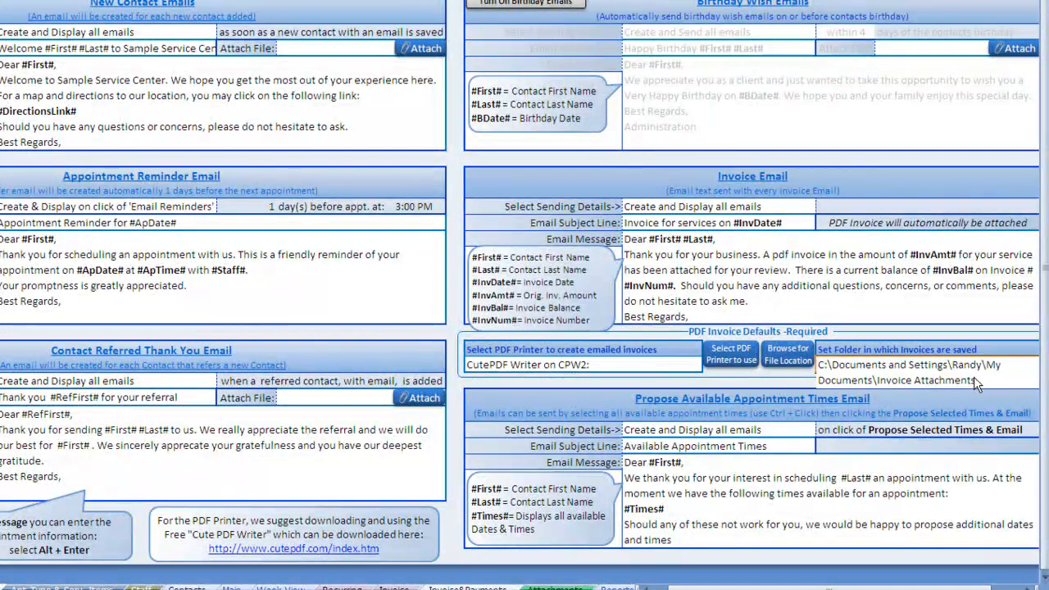
{"action": "key", "text": "Return"}
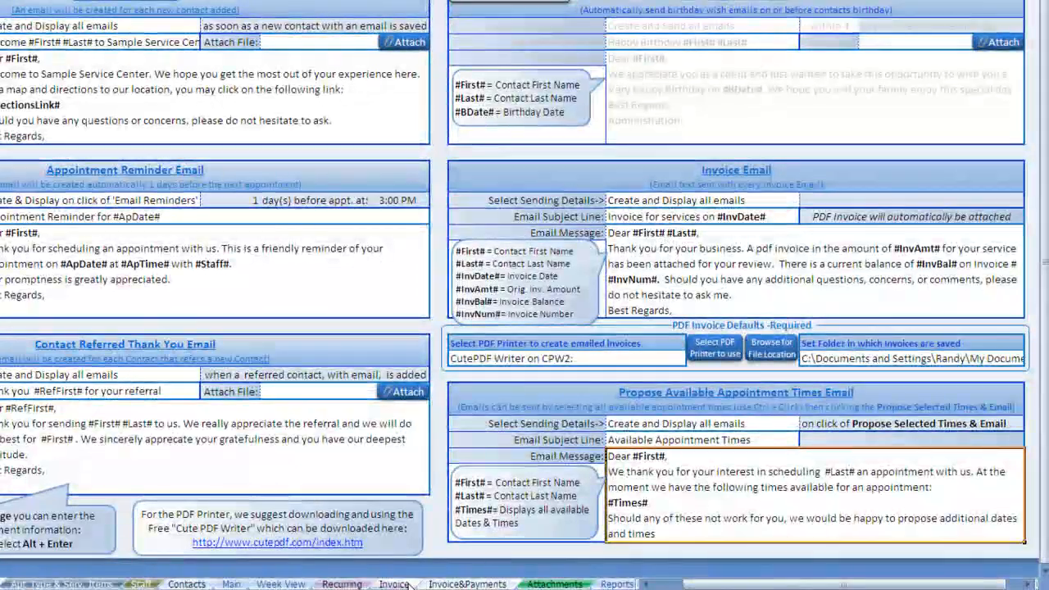
{"action": "left_click", "coordinate": [406, 583]}
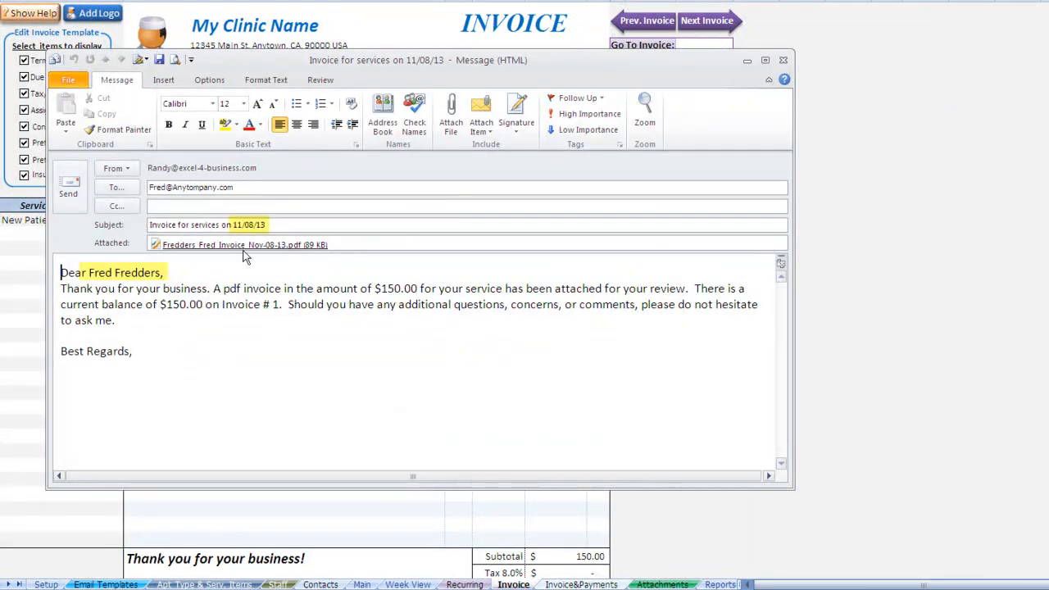
- Review the Outlook invoice email and its attached $150.00 PDF invoice, then return to Email Templates
{"action": "left_click", "coordinate": [334, 244]}
{"action": "left_click", "coordinate": [219, 242]}
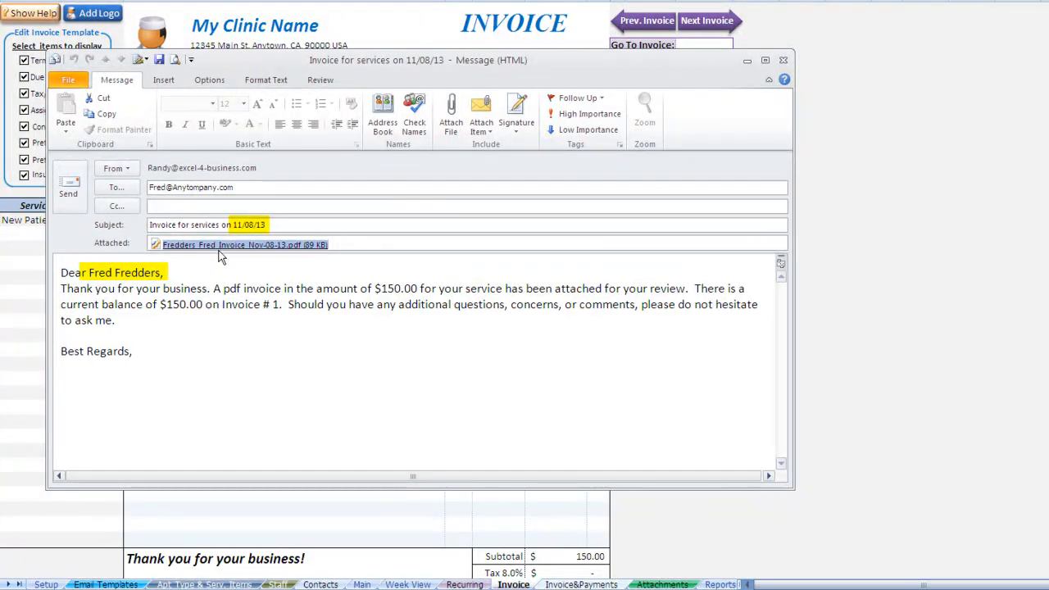
{"action": "left_click_drag", "start_coordinate": [113, 287], "coordinate": [231, 304]}
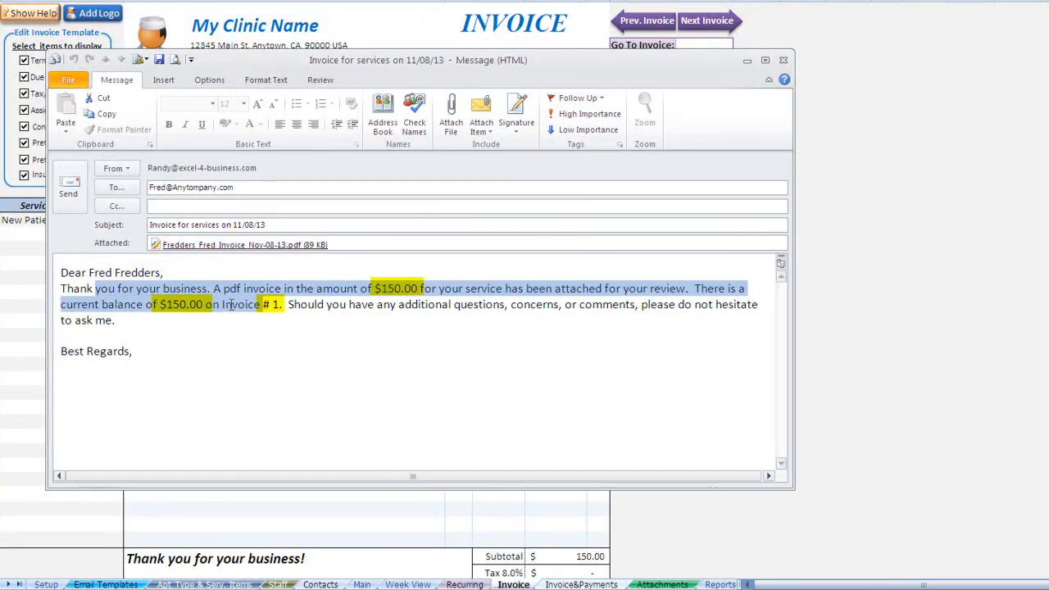
{"action": "left_click", "coordinate": [413, 290]}
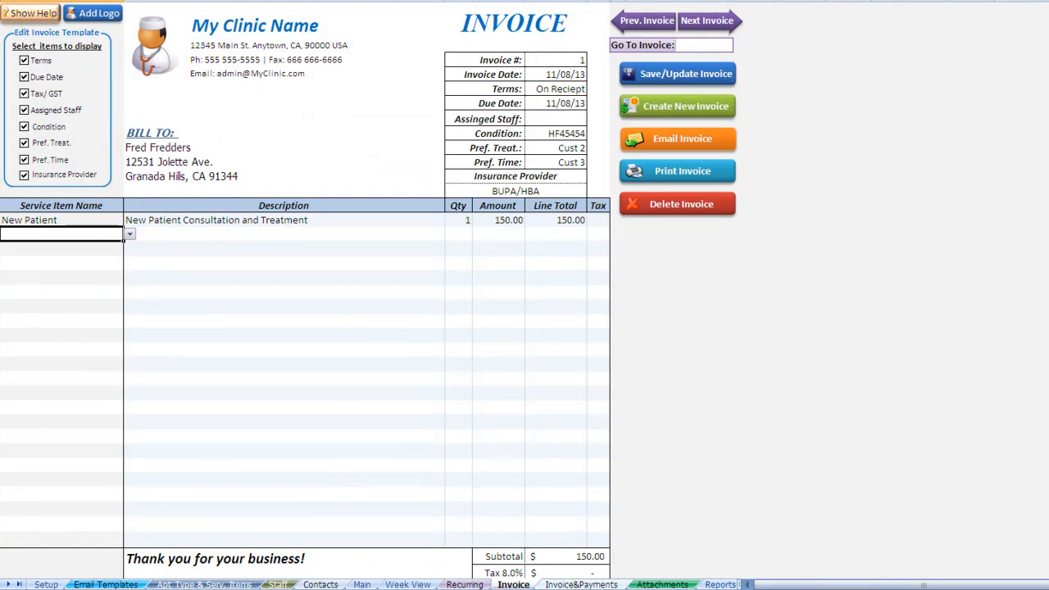
{"action": "left_click", "coordinate": [105, 584]}
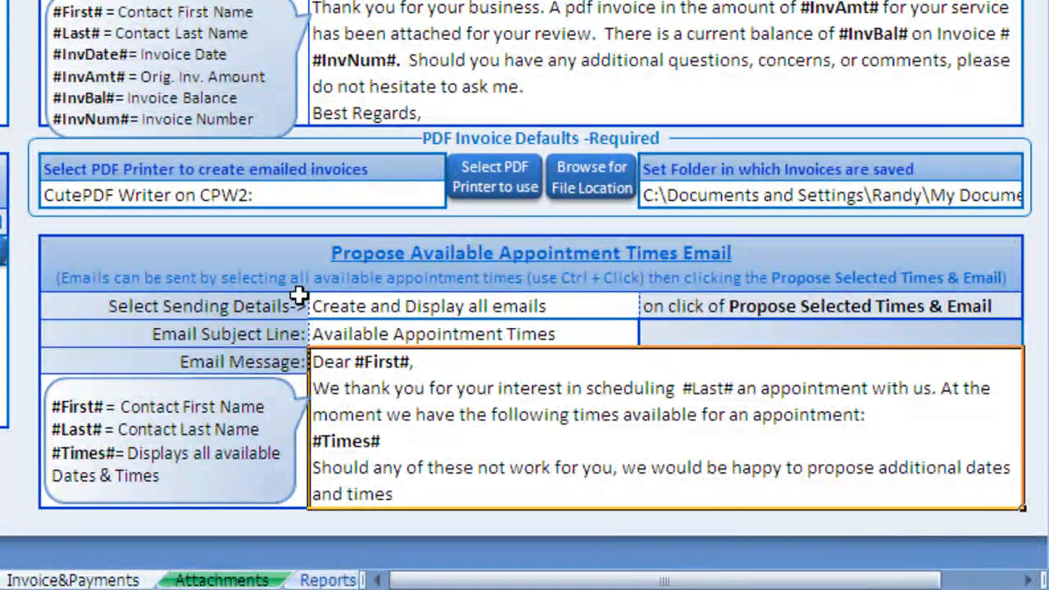
- Check the propose-times email settings, subject, and message text with its #Times# placeholder
{"action": "left_click", "coordinate": [442, 308]}
{"action": "left_click", "coordinate": [465, 331]}
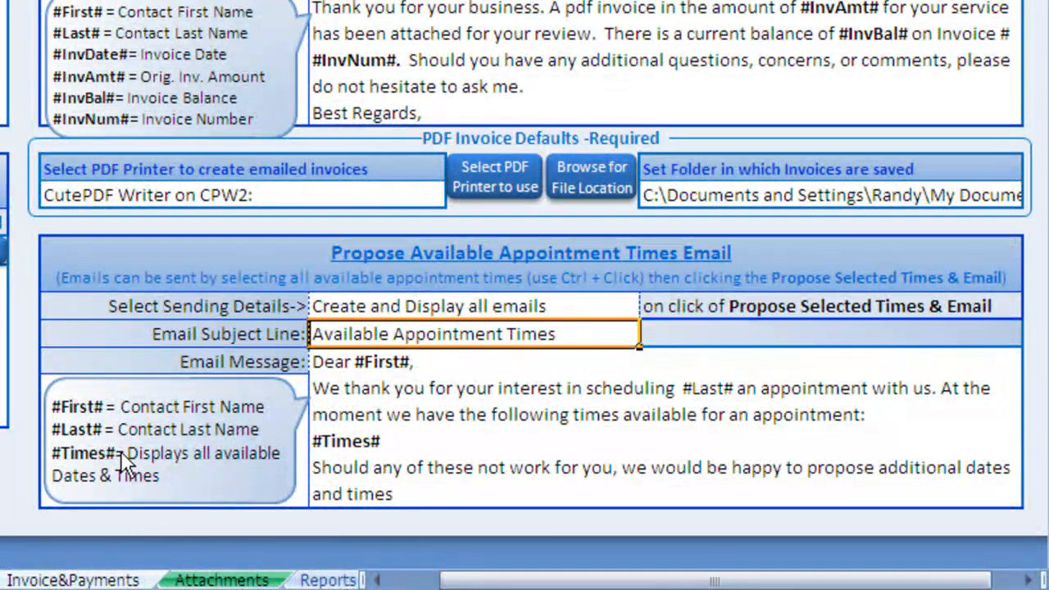
{"action": "left_click", "coordinate": [379, 443]}
{"action": "left_click_drag", "start_coordinate": [391, 440], "coordinate": [311, 442]}
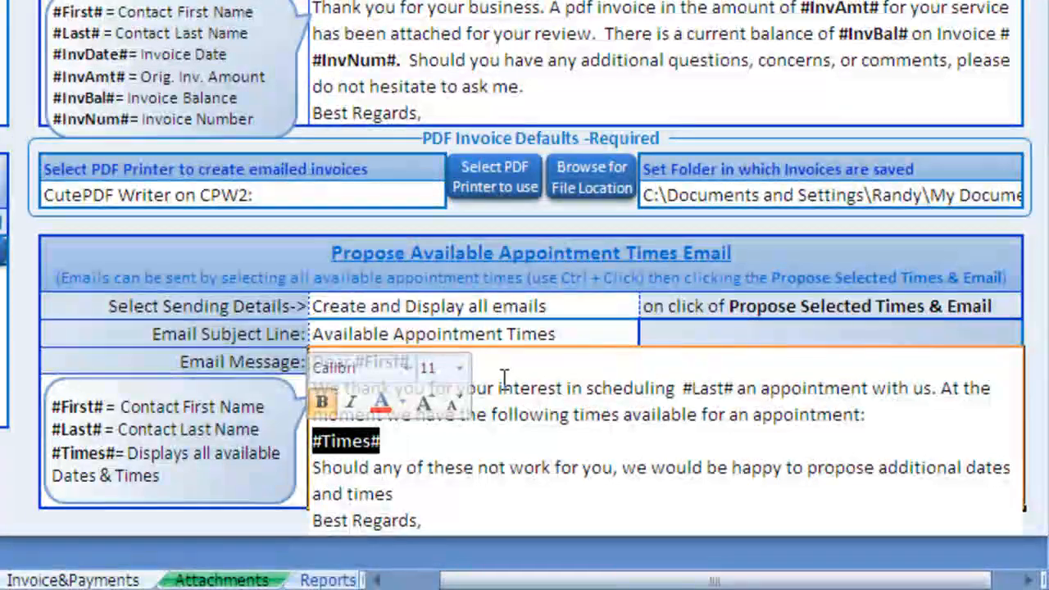
{"action": "left_click", "coordinate": [504, 380]}
{"action": "left_click", "coordinate": [552, 309]}
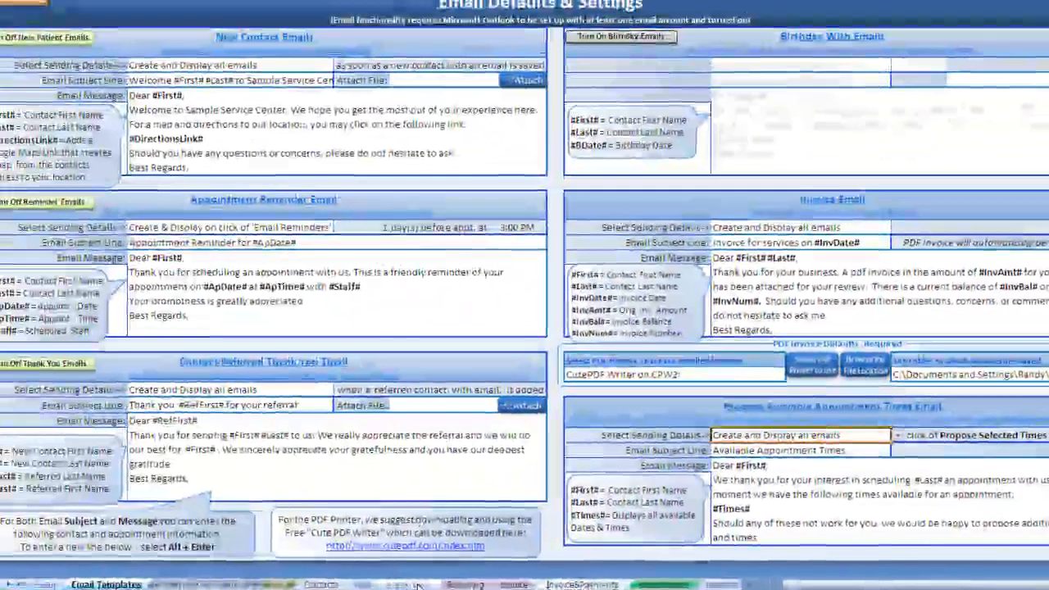
- On Week View, keep the current client and select five free slots: Monday, Tuesday and Wednesday
{"action": "left_click", "coordinate": [99, 583]}
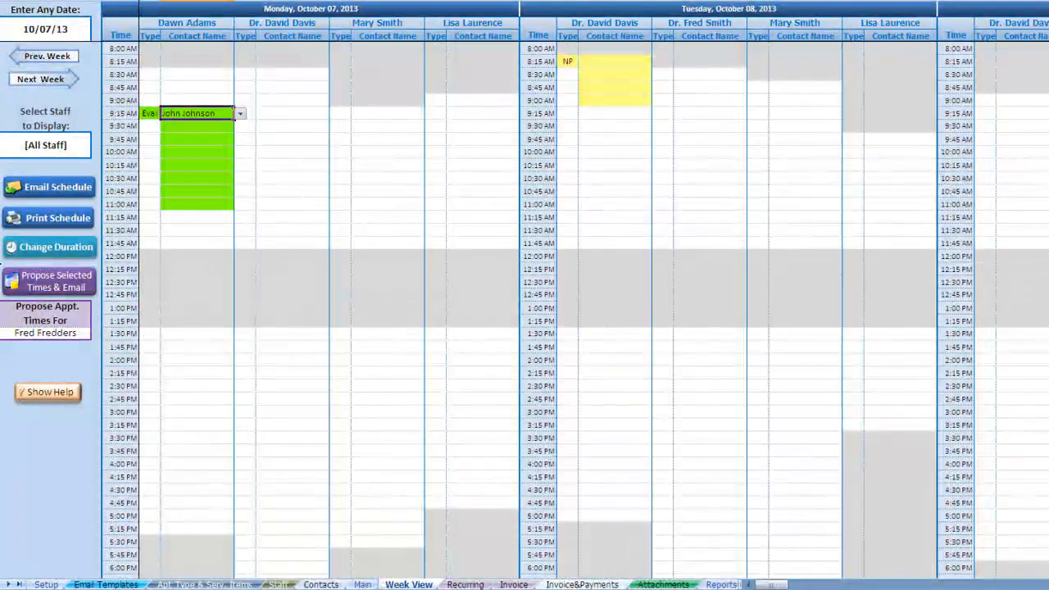
{"action": "left_click", "coordinate": [55, 335]}
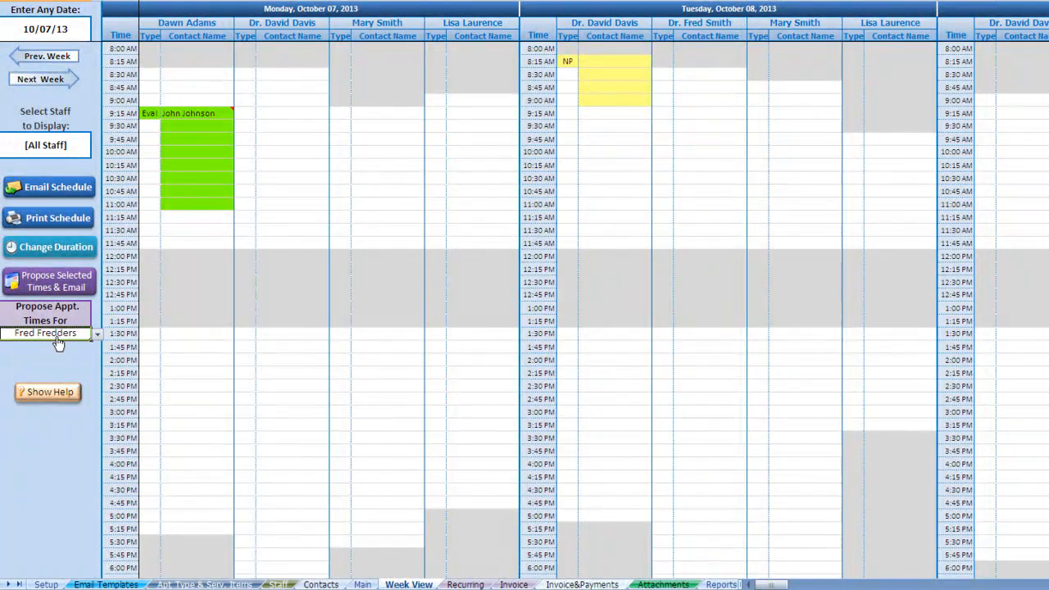
{"action": "left_click", "coordinate": [96, 335]}
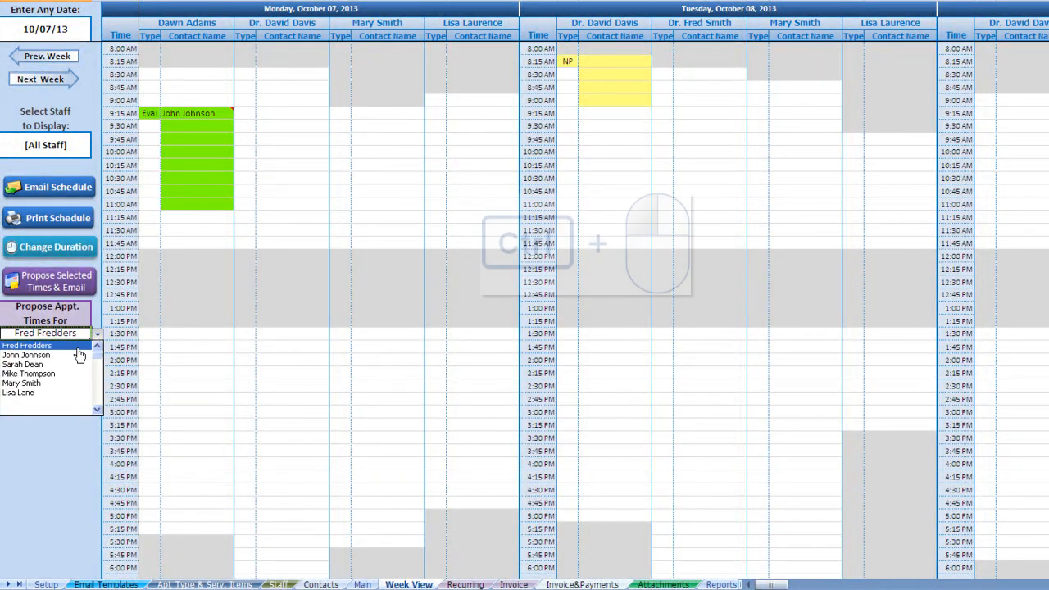
{"action": "left_click", "coordinate": [77, 346]}
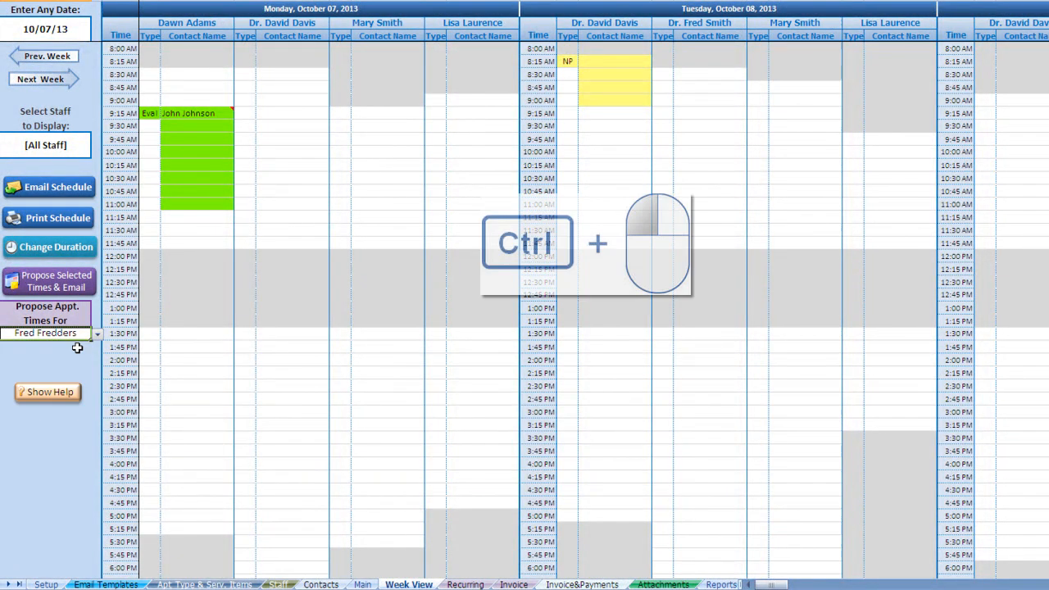
{"action": "left_click", "coordinate": [283, 155]}
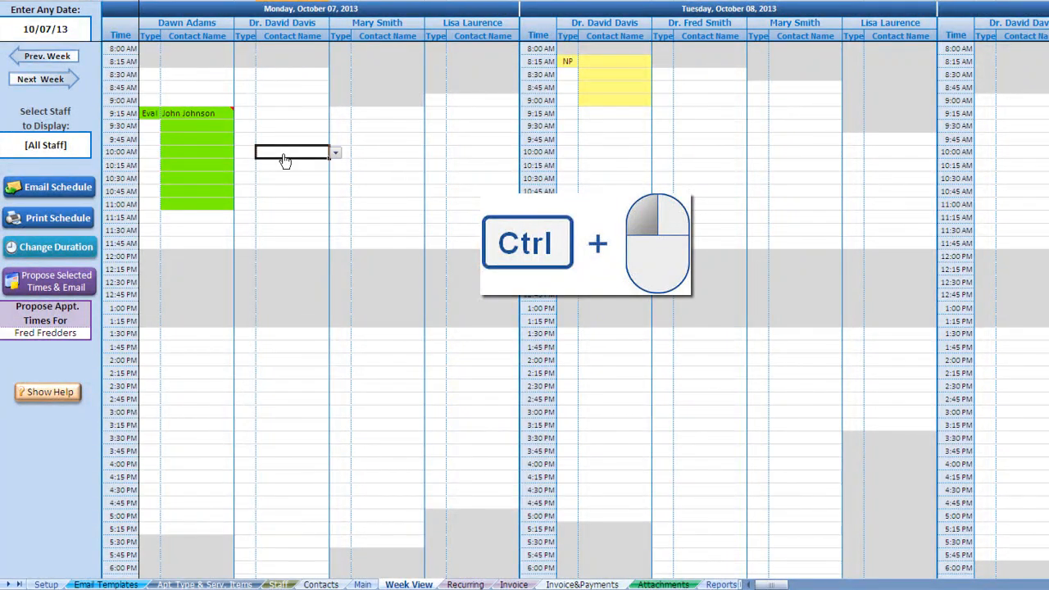
{"action": "left_click", "coordinate": [460, 154], "text": "ctrl"}
{"action": "left_click", "coordinate": [496, 332], "text": "ctrl"}
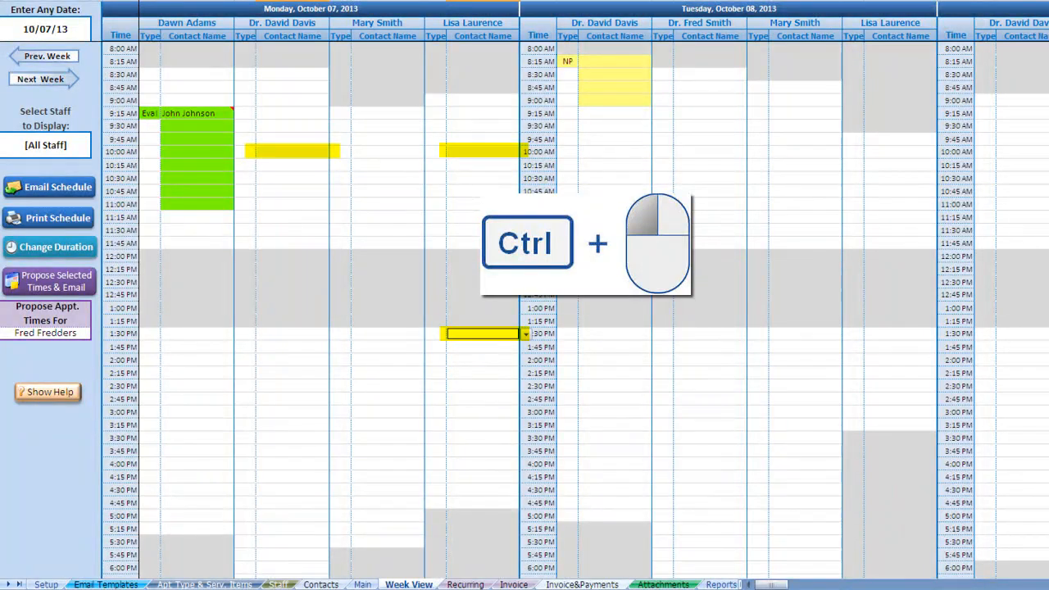
{"action": "left_click", "coordinate": [695, 153], "text": "ctrl"}
{"action": "left_click", "coordinate": [1019, 150], "text": "ctrl"}
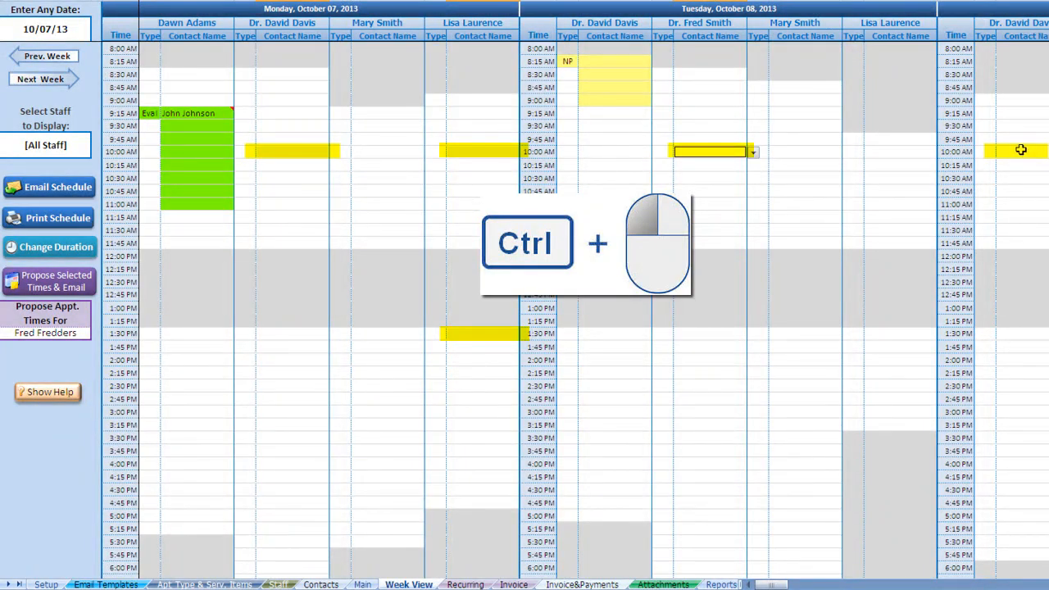
- Draft the email proposing the selected times, review the listed times, and close the draft
{"action": "left_click", "coordinate": [41, 291]}
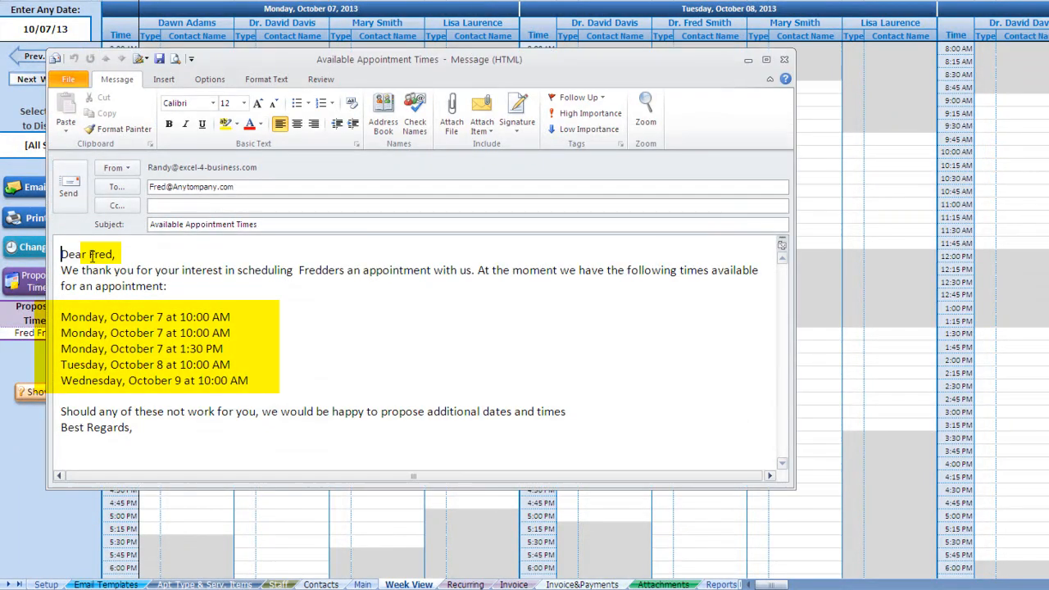
{"action": "left_click_drag", "start_coordinate": [61, 316], "coordinate": [251, 382]}
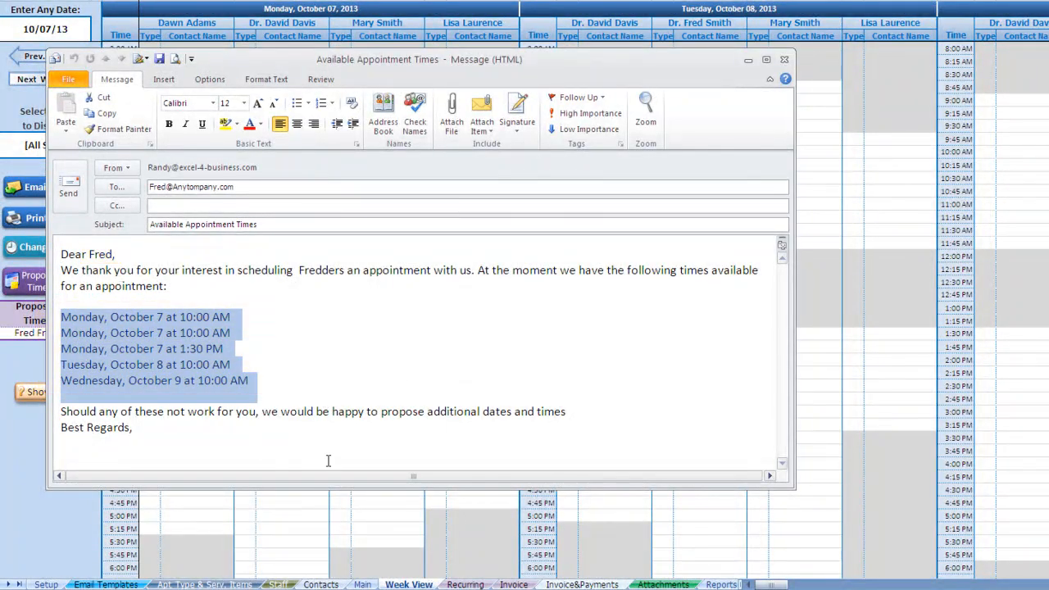
{"action": "left_click", "coordinate": [70, 189]}
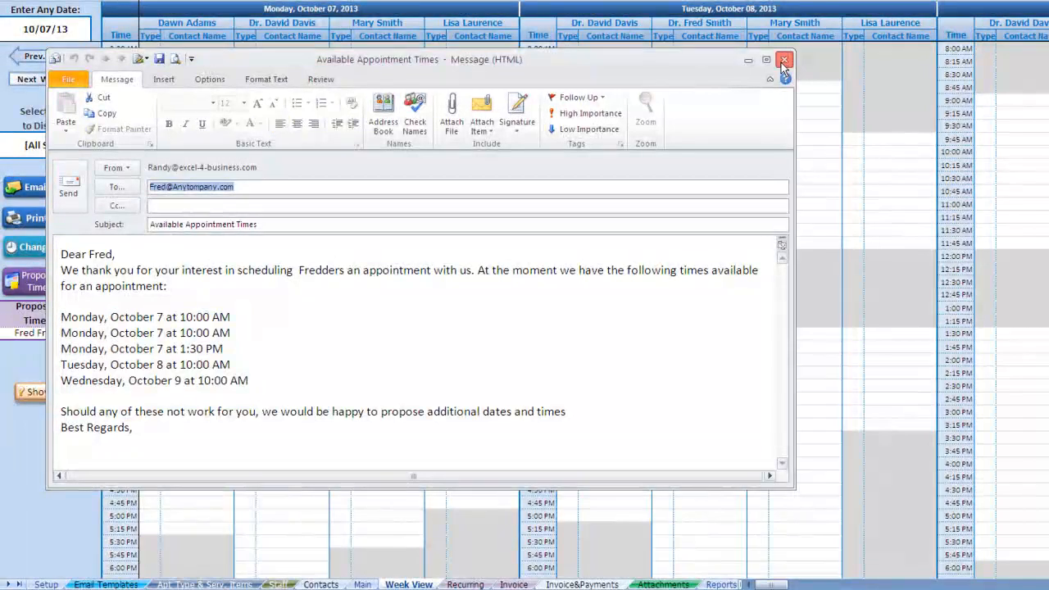
{"action": "left_click", "coordinate": [782, 62]}
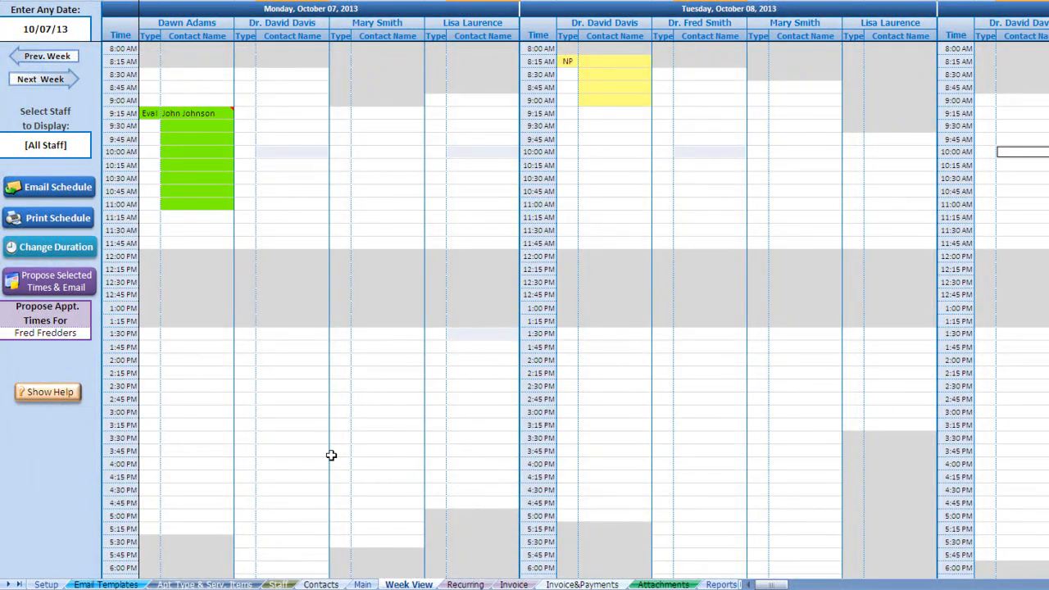
- Go from the Email Templates sheet to the Appt Type & Serv. Items sheet
{"action": "left_click", "coordinate": [106, 584]}
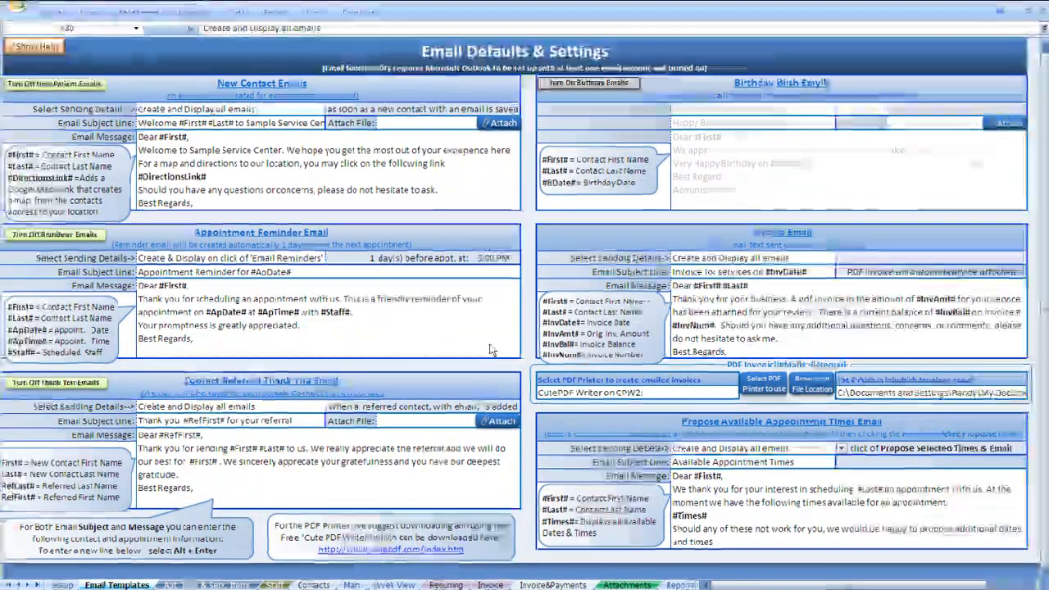
{"action": "left_click", "coordinate": [212, 584]}
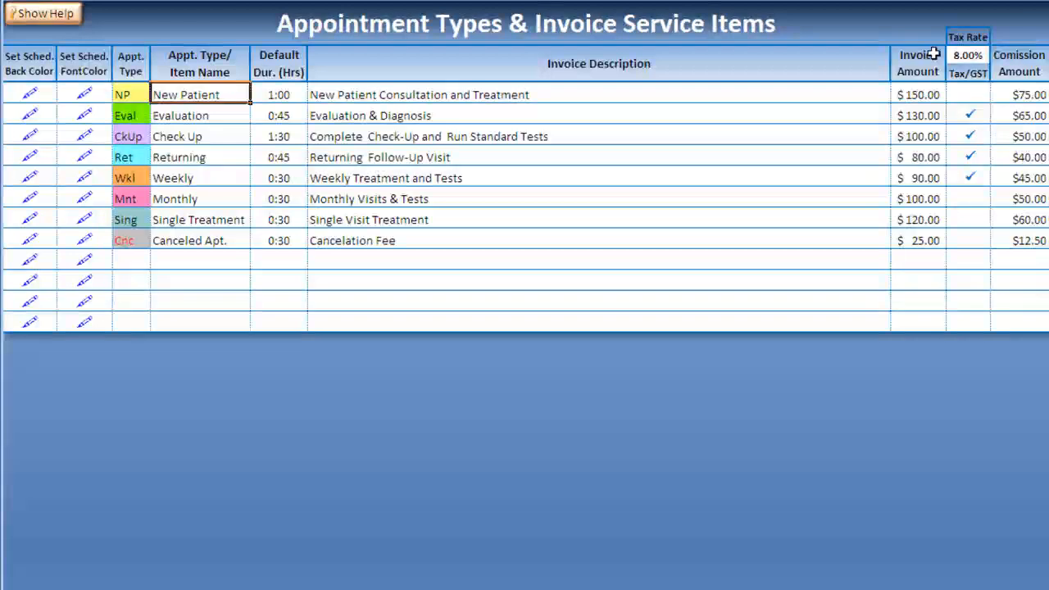
- Add a ninth appointment type, Foll / Follow Up, with a 1:00 default duration
{"action": "left_click", "coordinate": [975, 95]}
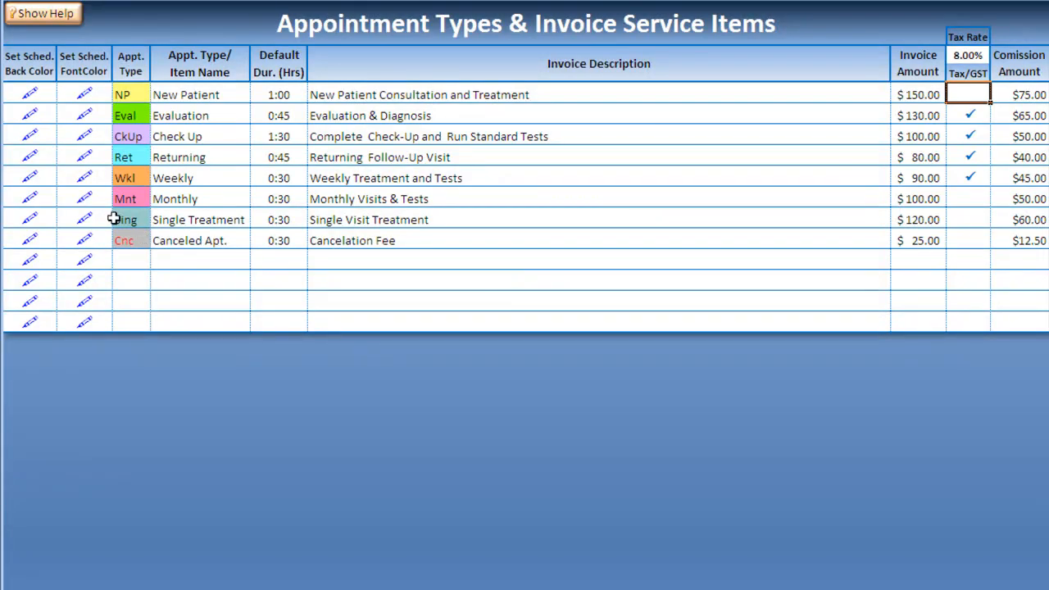
{"action": "left_click", "coordinate": [128, 258]}
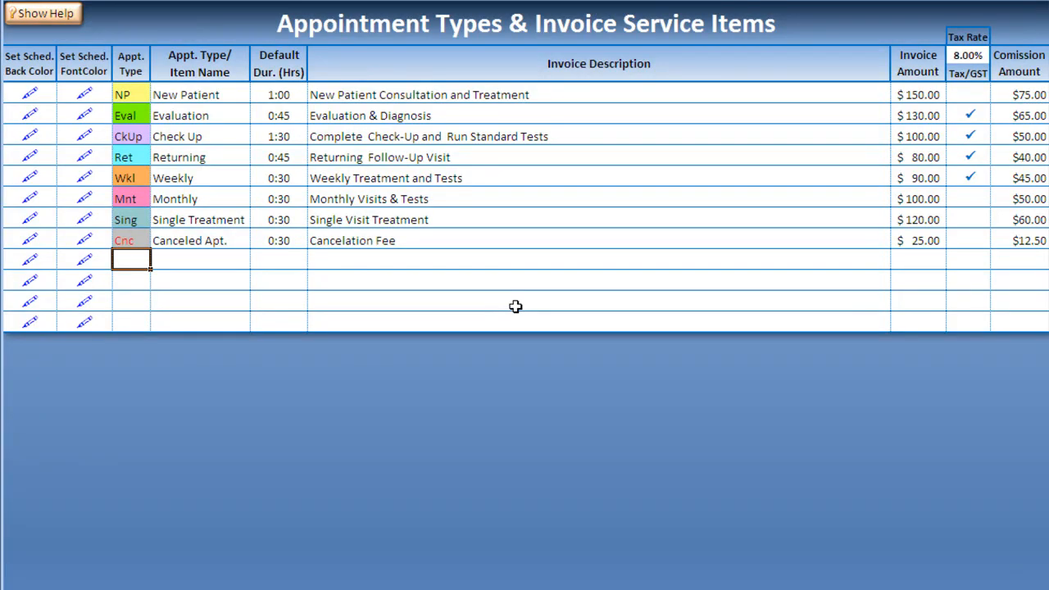
{"action": "type", "text": "Foll"}
{"action": "key", "text": "Tab"}
{"action": "type", "text": "Fol"}
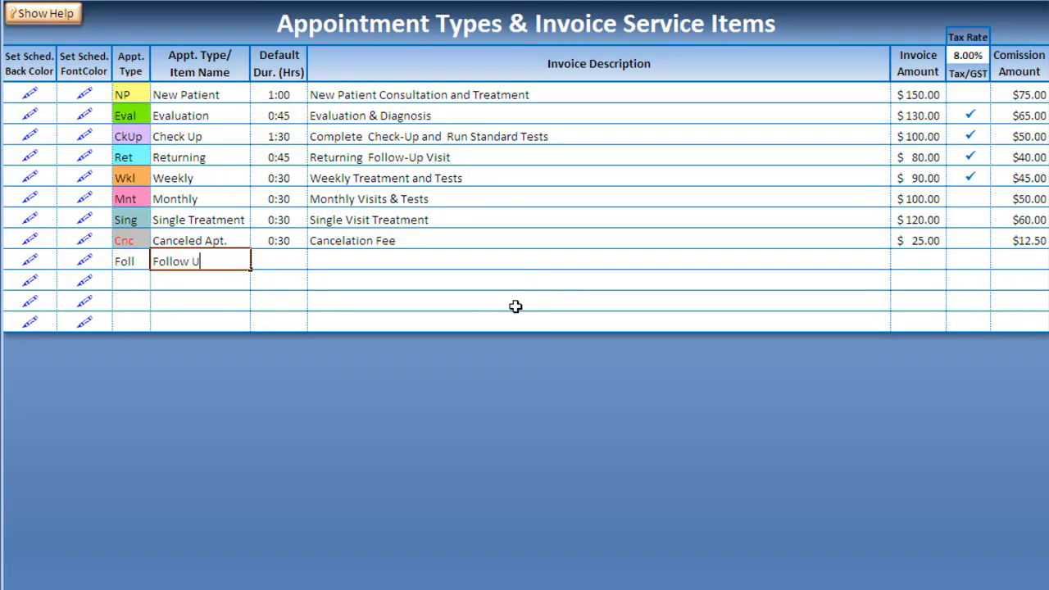
{"action": "key", "text": "Tab"}
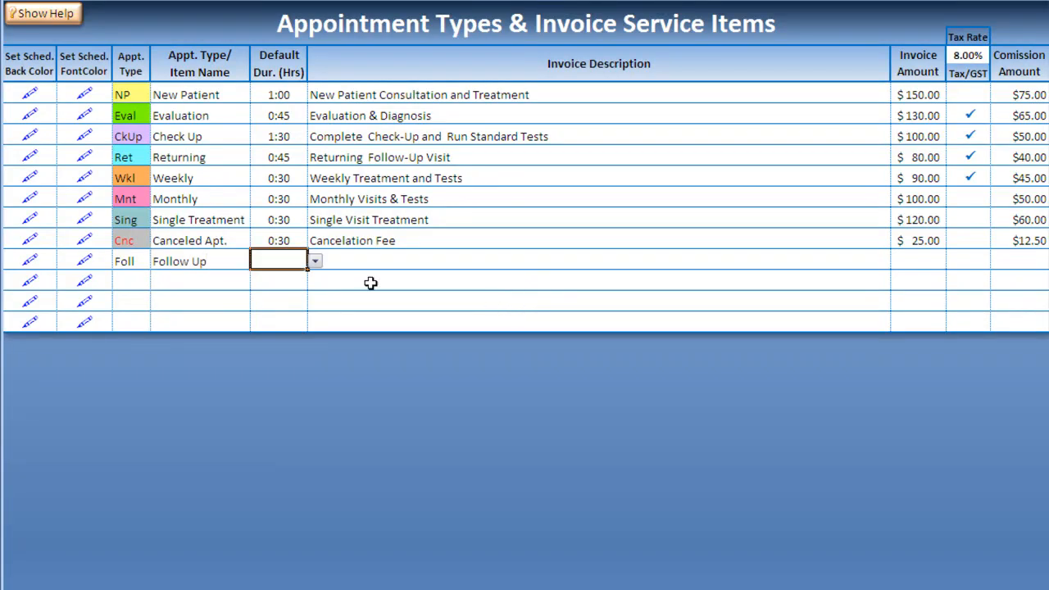
{"action": "left_click", "coordinate": [316, 263]}
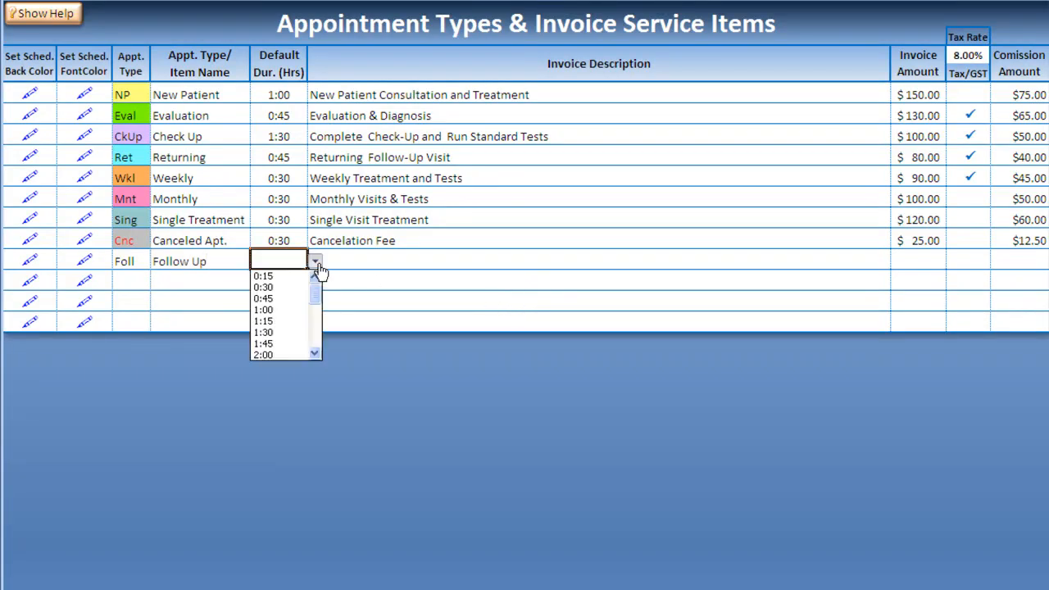
{"action": "left_click", "coordinate": [290, 305]}
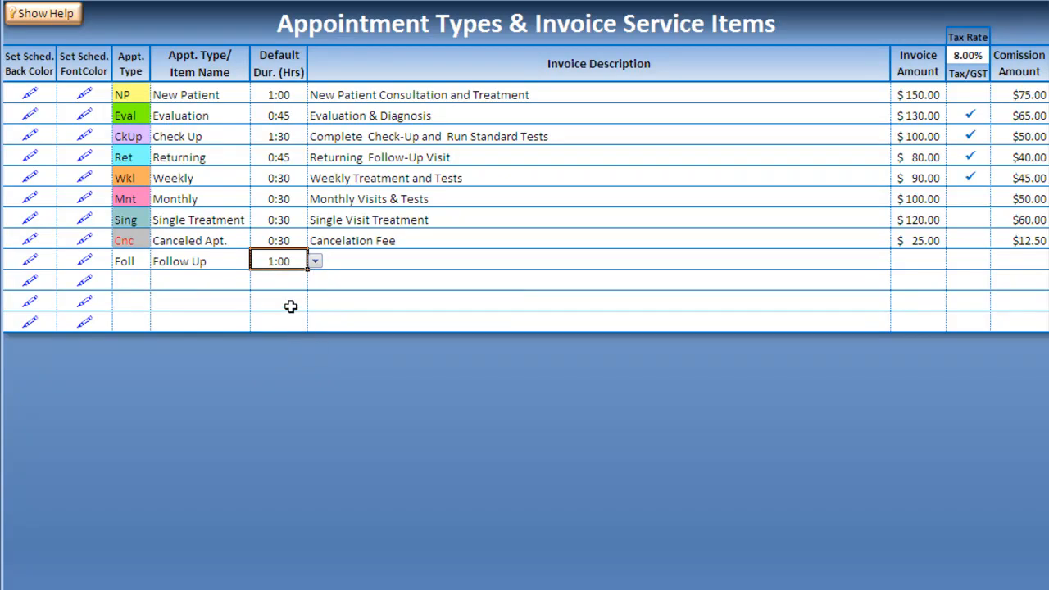
- Give Follow Up a blue schedule background and white text, then select the 2:00PM slot
{"action": "left_click", "coordinate": [22, 263]}
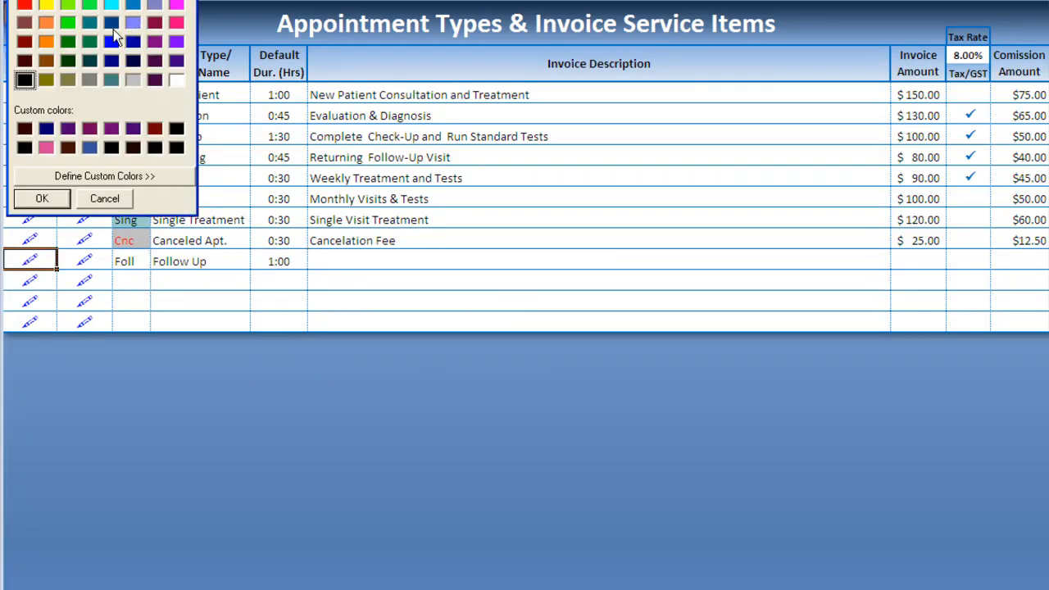
{"action": "left_click", "coordinate": [113, 41]}
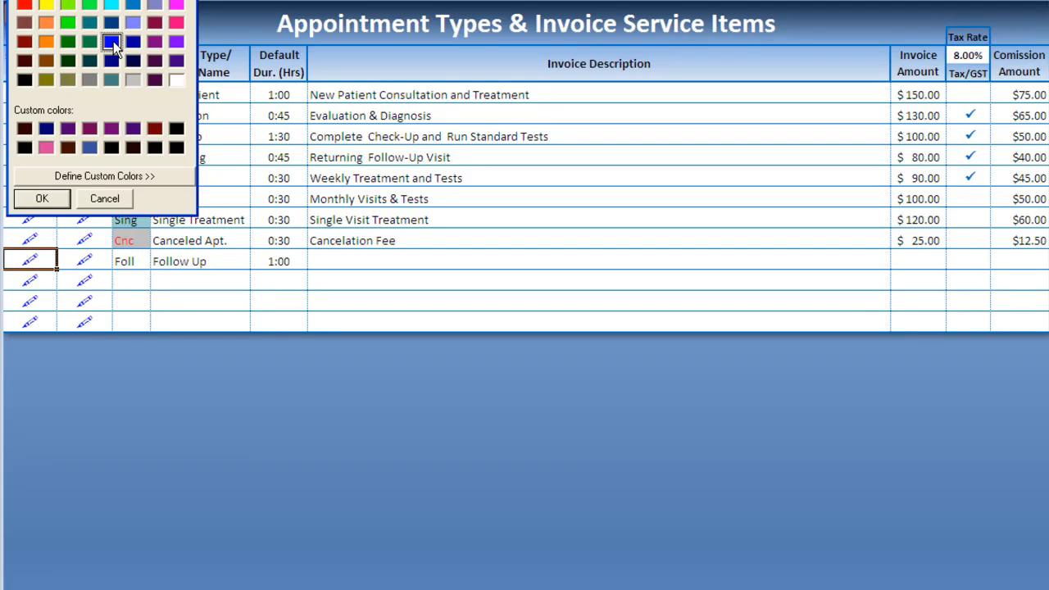
{"action": "left_click", "coordinate": [42, 199]}
{"action": "left_click", "coordinate": [84, 260]}
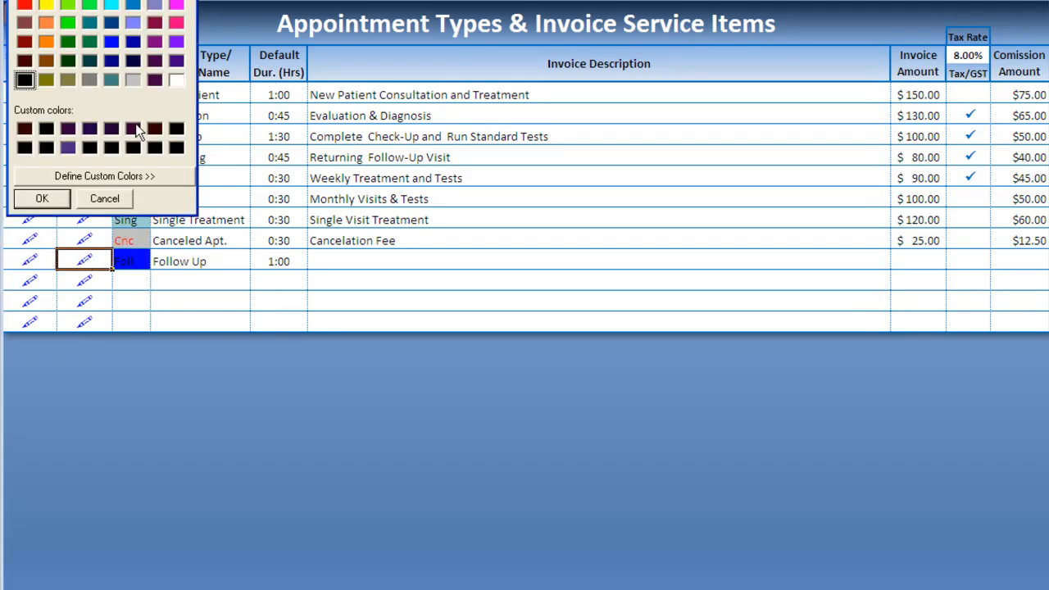
{"action": "left_click", "coordinate": [176, 80]}
{"action": "left_click", "coordinate": [45, 197]}
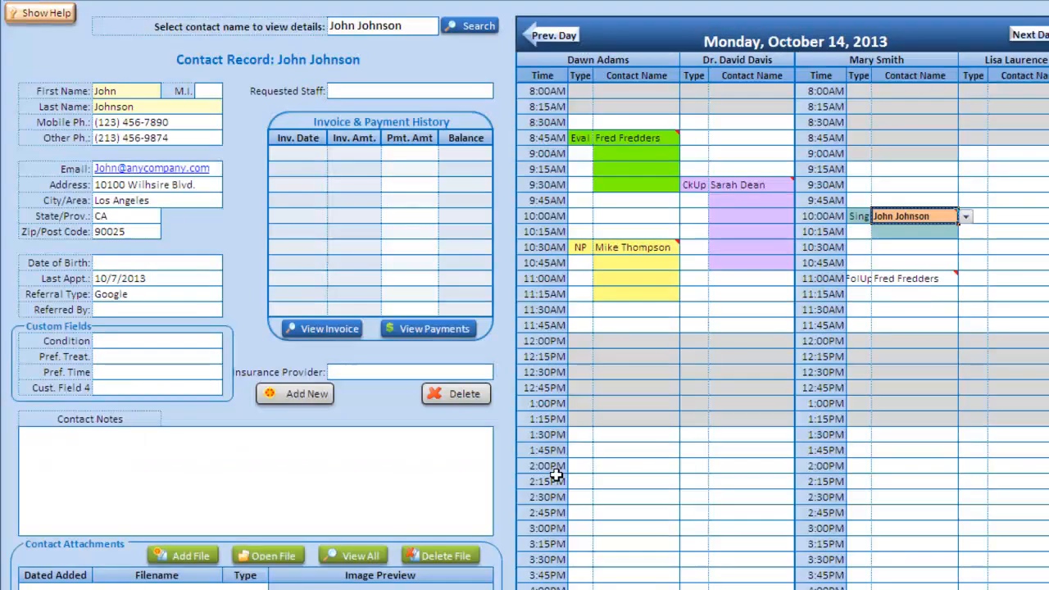
{"action": "left_click", "coordinate": [573, 465]}
- Book a Foll appointment at 2:00PM and assign it the first listed contact
{"action": "type", "text": "Foll"}
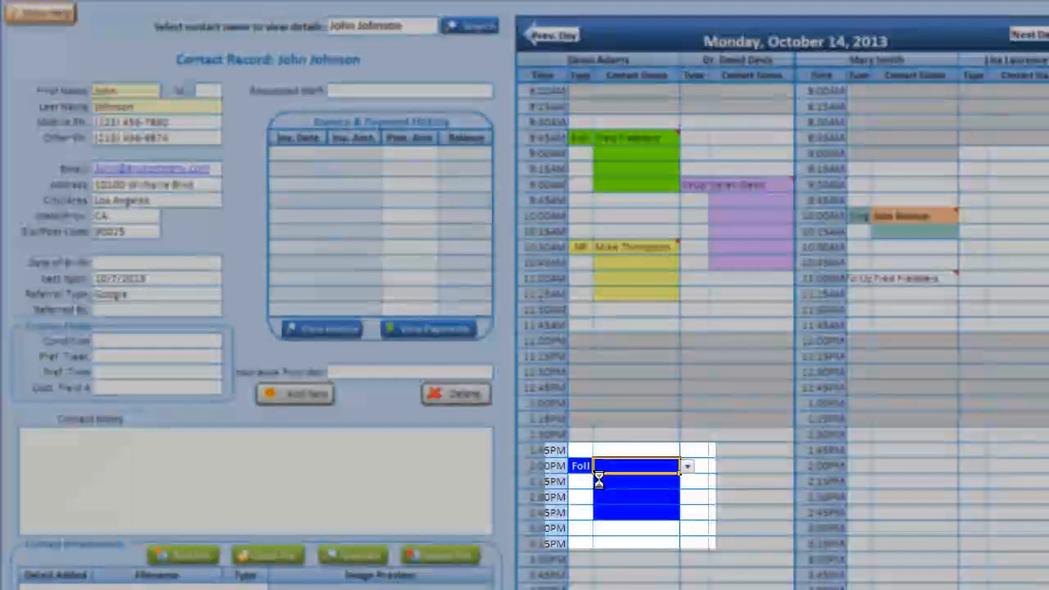
{"action": "left_click", "coordinate": [687, 465]}
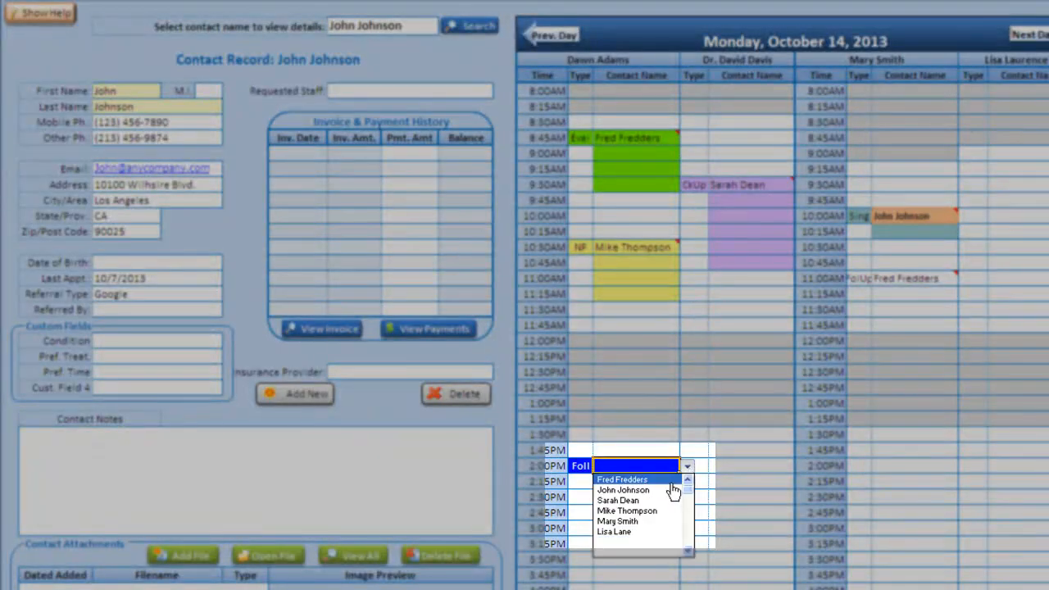
{"action": "left_click", "coordinate": [670, 480]}
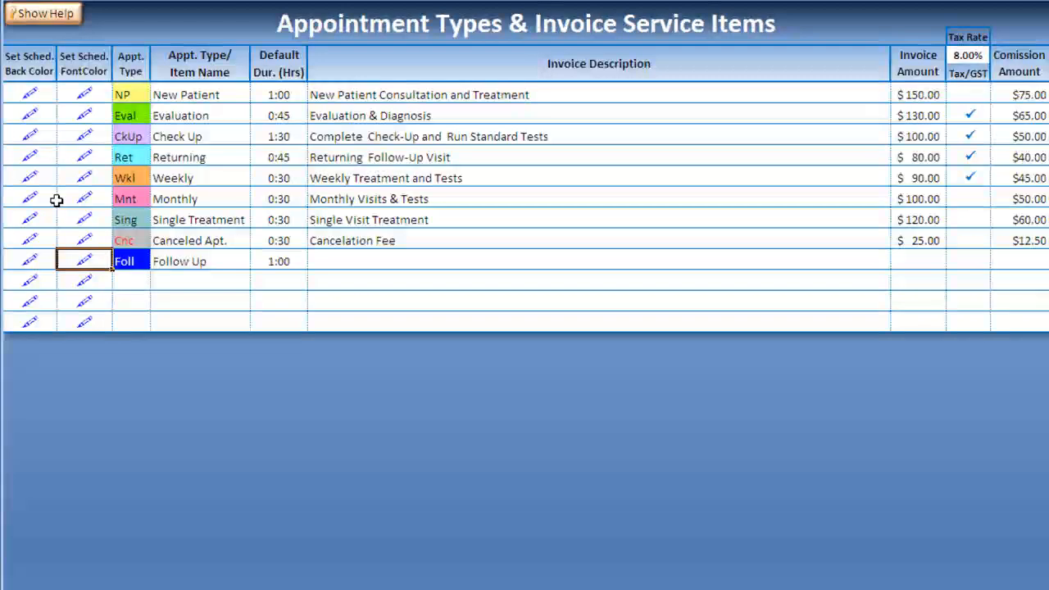
- Change the Follow Up default duration to 2:00 and select its invoice description cell
{"action": "left_click", "coordinate": [279, 261]}
{"action": "left_click", "coordinate": [316, 261]}
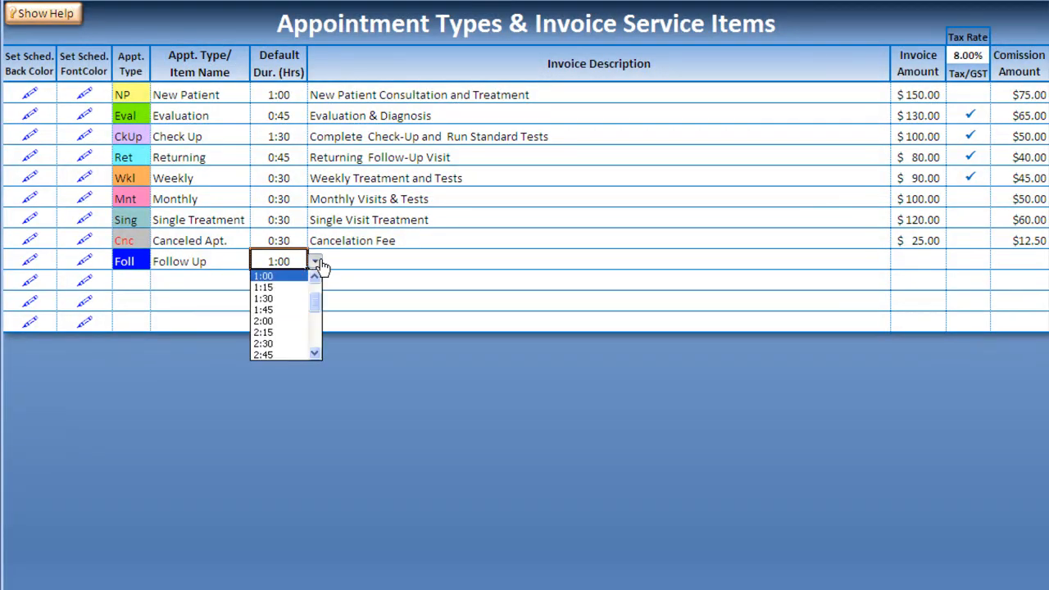
{"action": "left_click", "coordinate": [282, 320]}
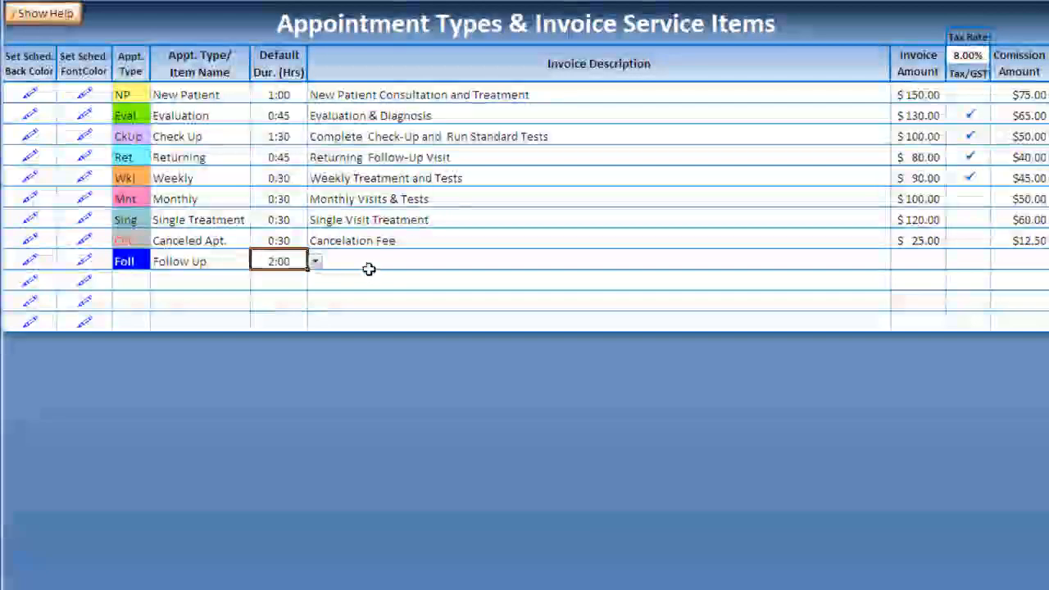
{"action": "left_click", "coordinate": [365, 267]}
- Enter 'Follow Up Appointment' as description, 150.0 invoice amount and 100.00 commission
{"action": "type", "text": "Follow U"}
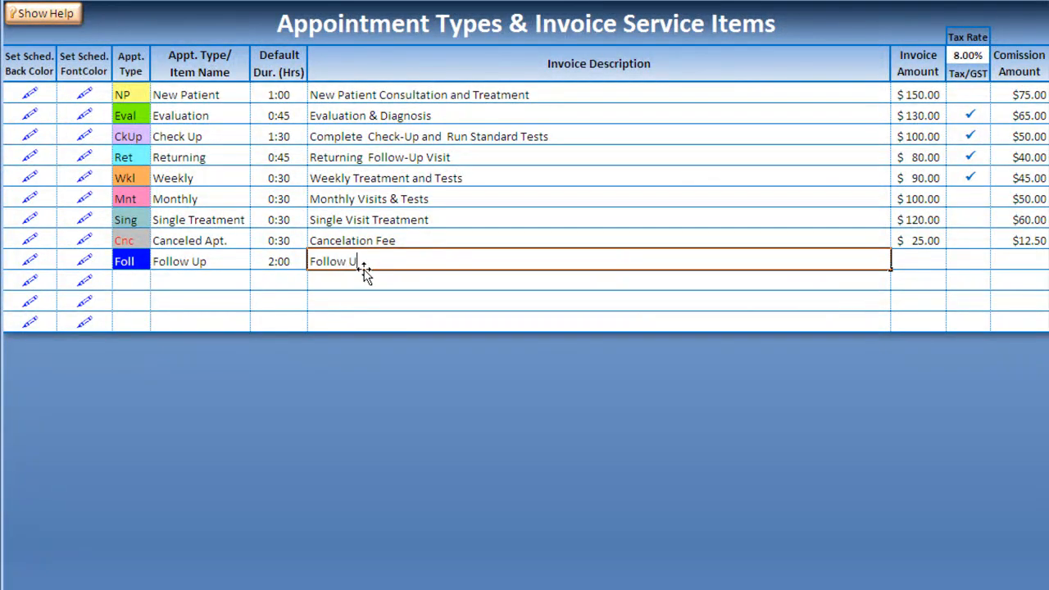
{"action": "type", "text": "p Appointment"}
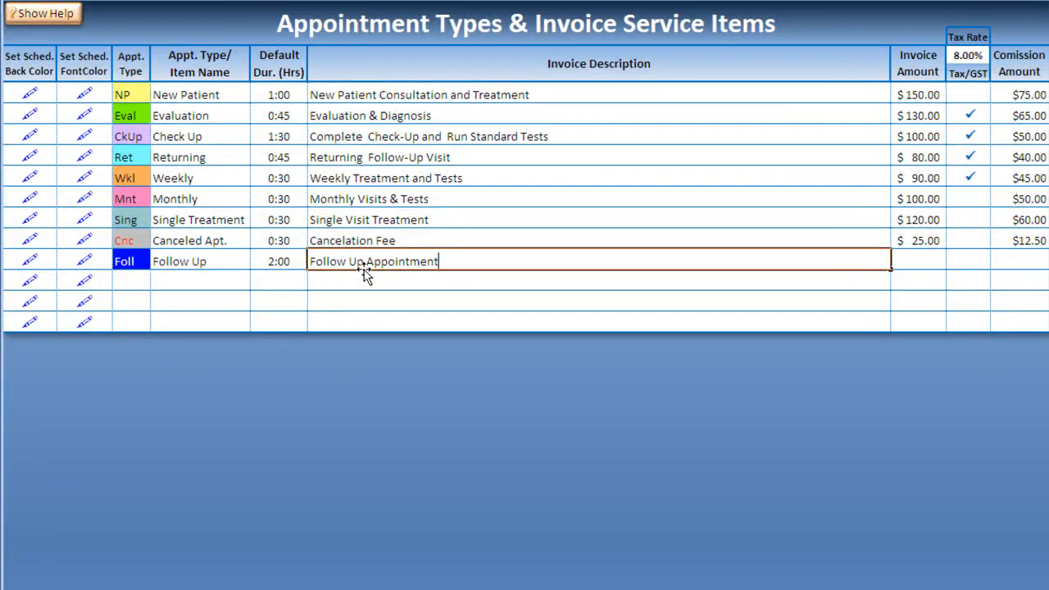
{"action": "key", "text": "Tab"}
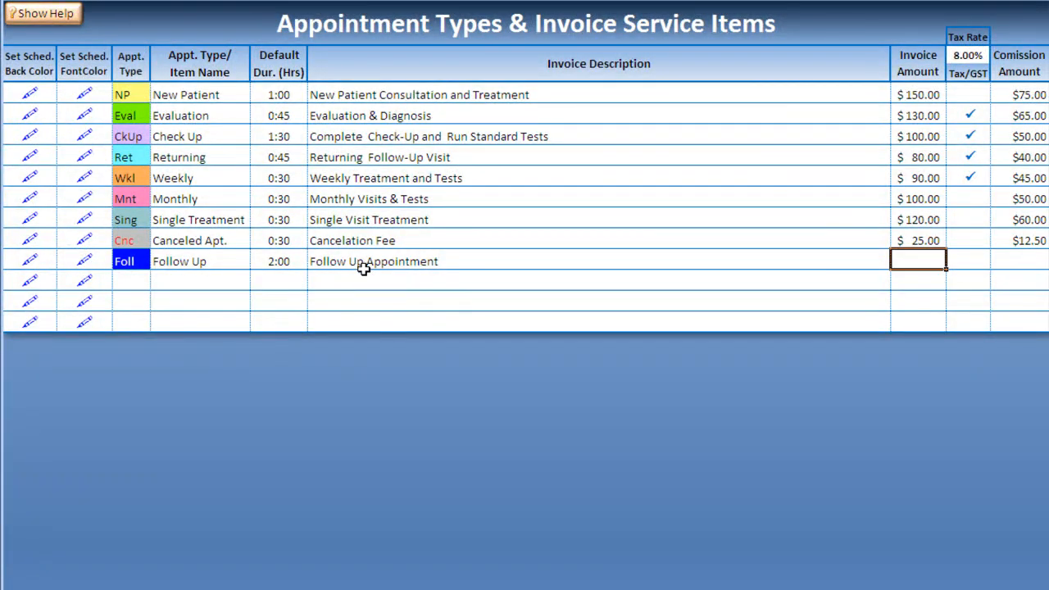
{"action": "type", "text": "150.0"}
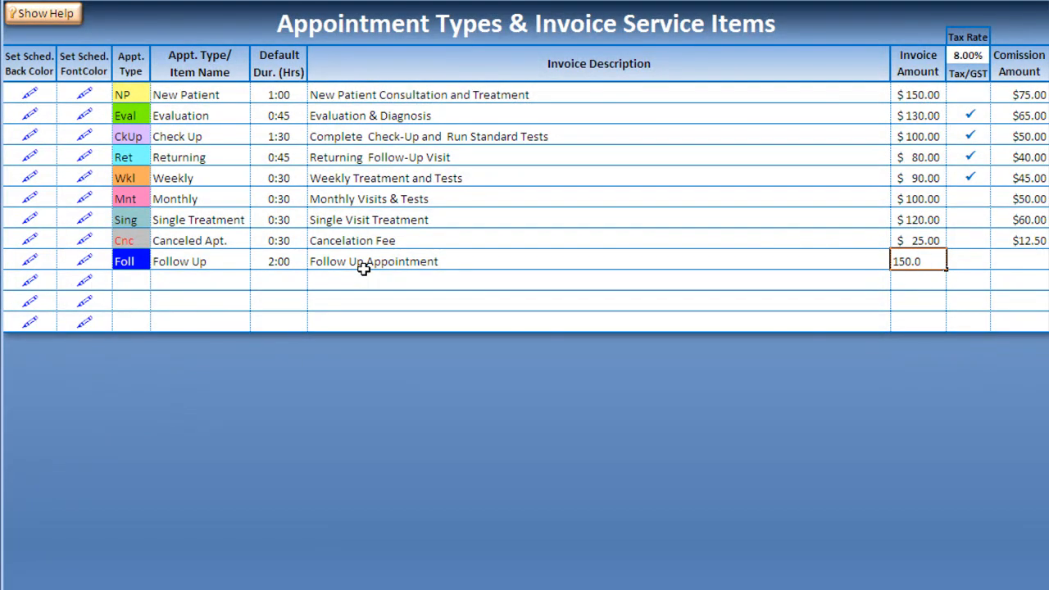
{"action": "key", "text": "Tab"}
{"action": "key", "text": "Tab"}
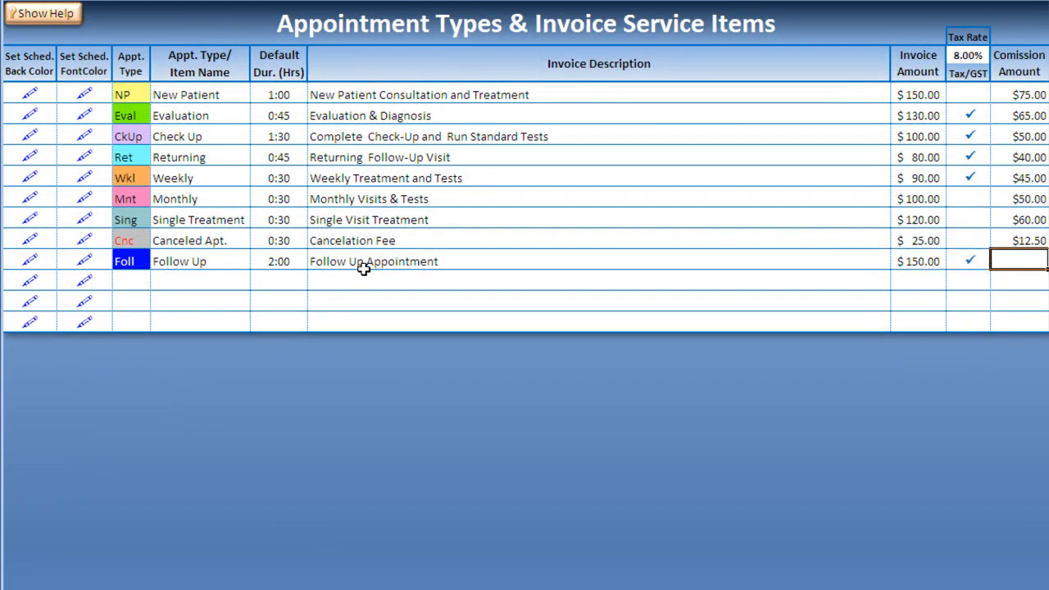
{"action": "type", "text": "100.00"}
{"action": "key", "text": "Tab"}
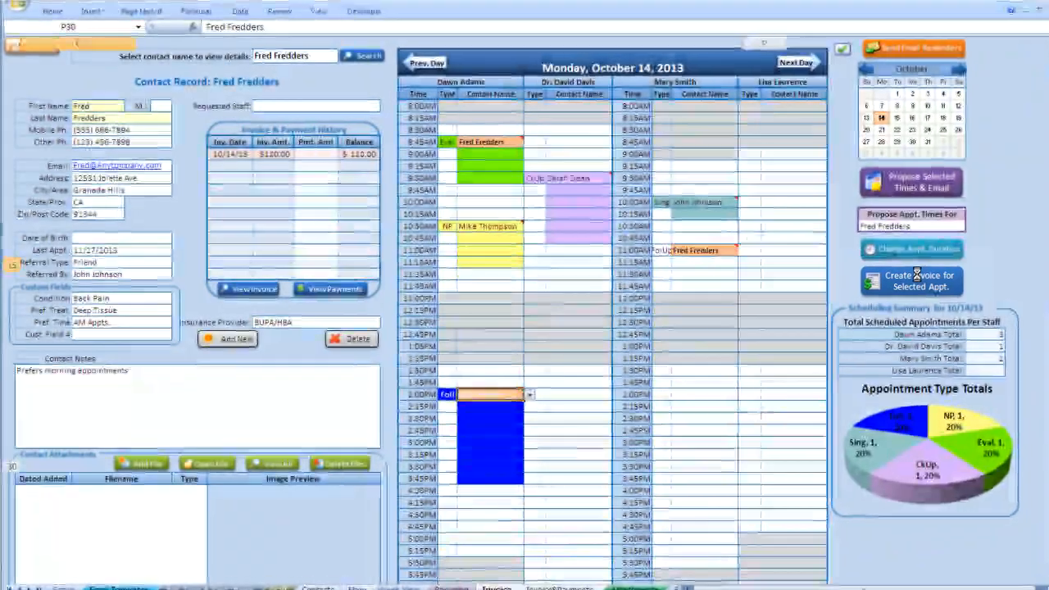
- Create an invoice for the Follow Up appointment, then sort staff by first name and back by last name
{"action": "left_click", "coordinate": [910, 278]}
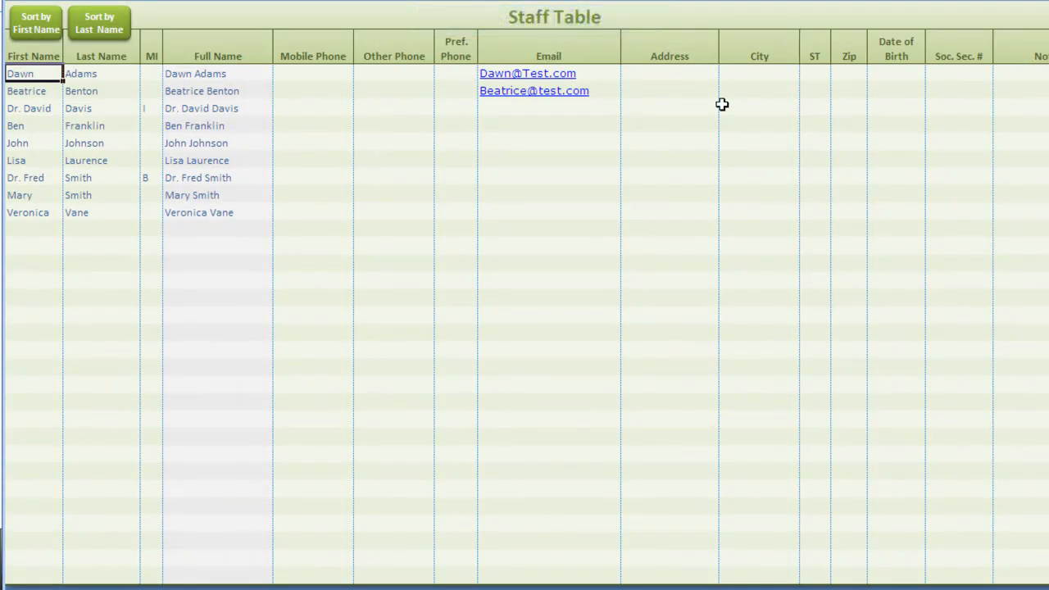
{"action": "left_click", "coordinate": [33, 30]}
{"action": "left_click", "coordinate": [113, 30]}
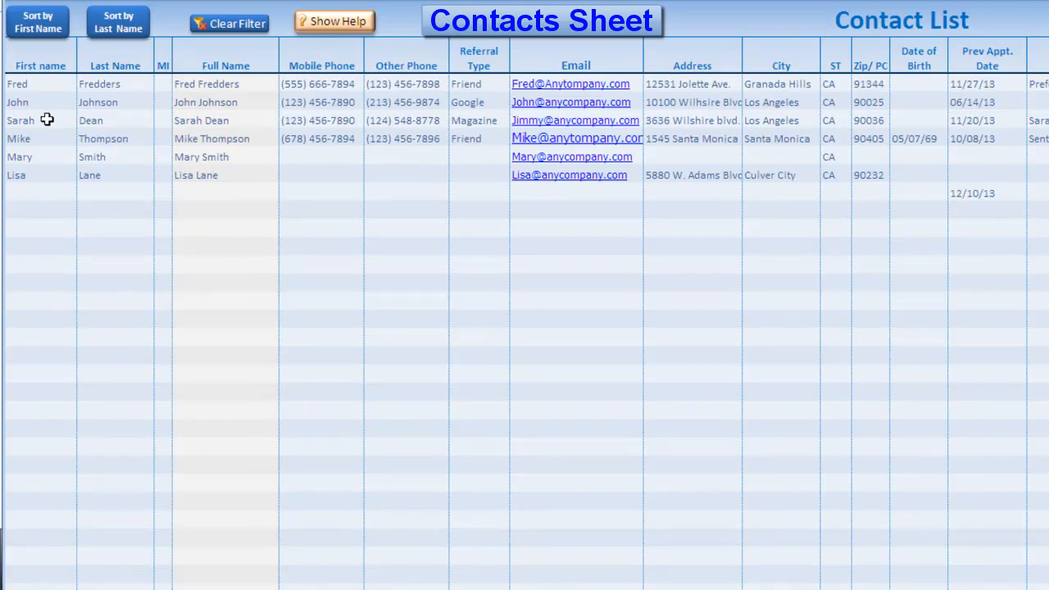
- Enter the new contact's first name and surname in the empty seventh row of the Contact List
{"action": "left_click", "coordinate": [18, 187]}
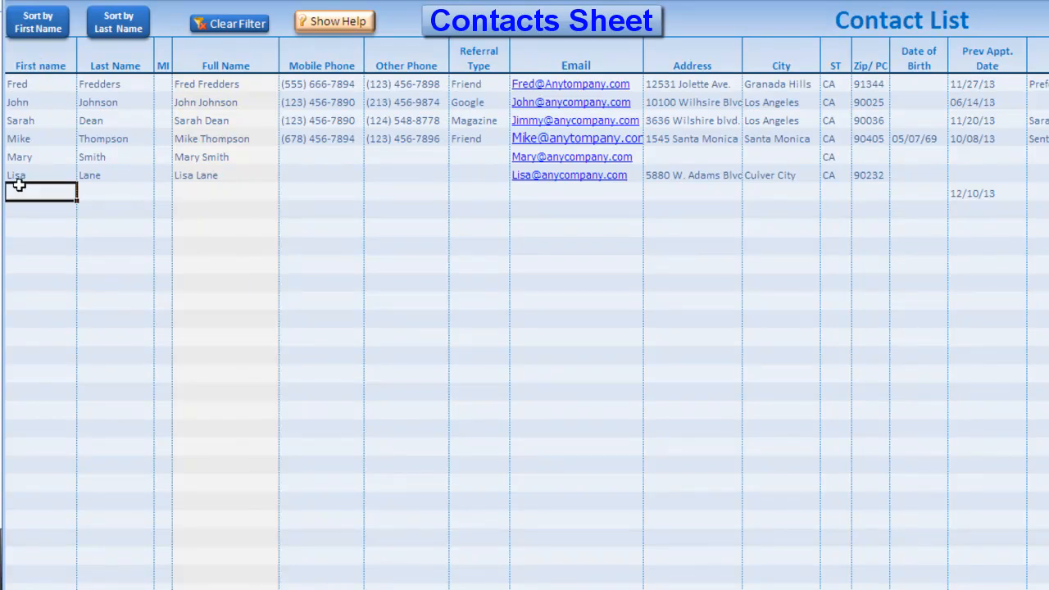
{"action": "type", "text": "David"}
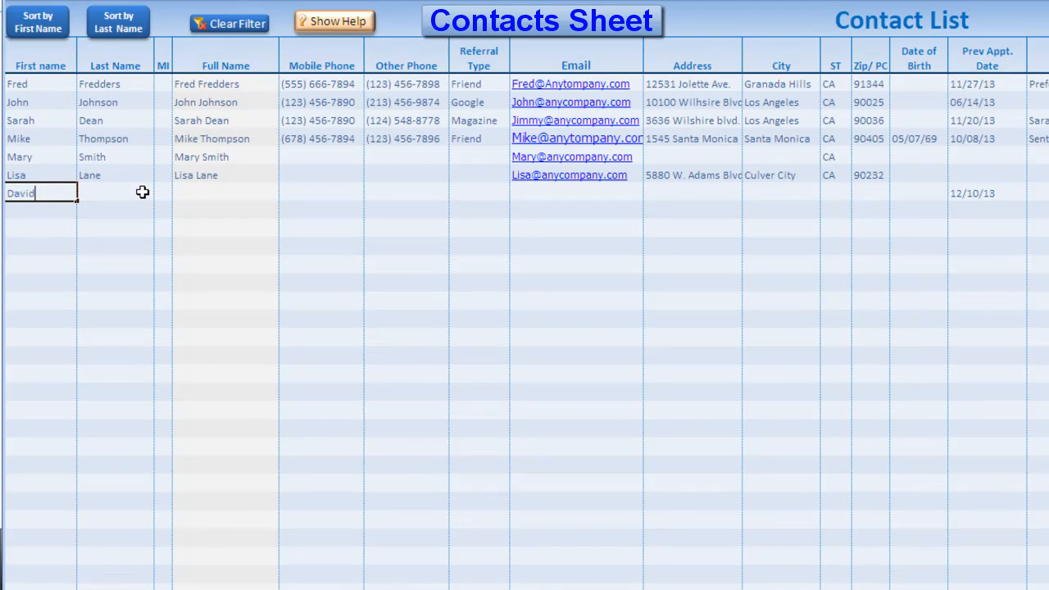
{"action": "left_click", "coordinate": [142, 192]}
{"action": "type", "text": "Davis"}
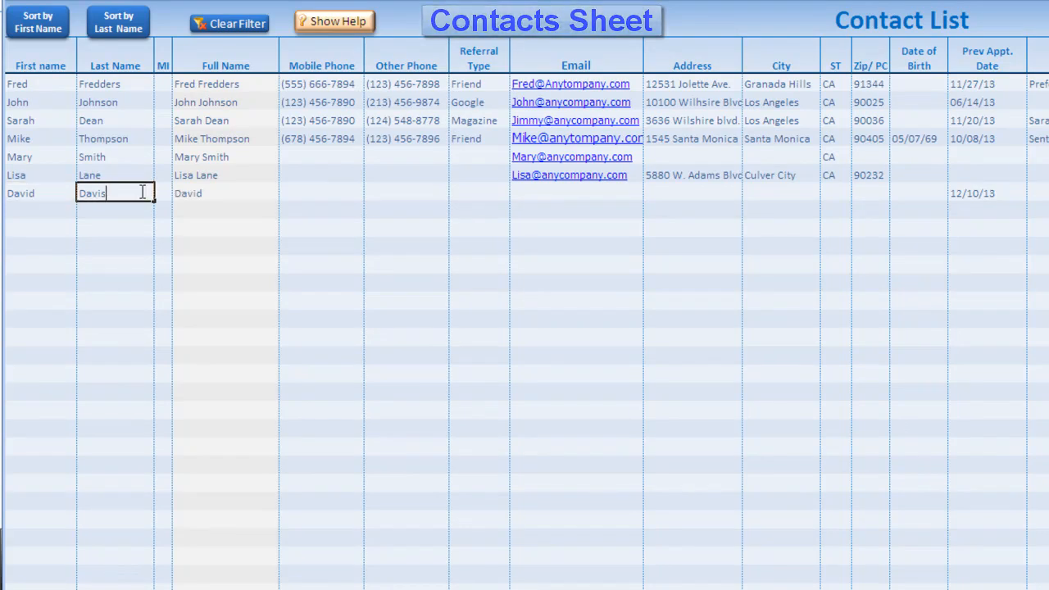
{"action": "key", "text": "Tab"}
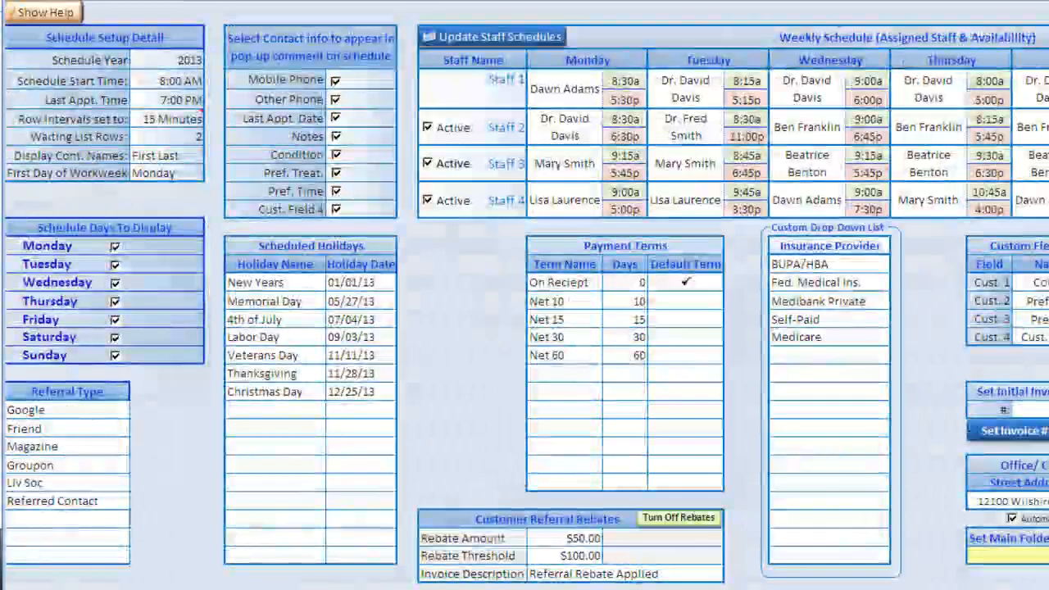
- Switch contact name display to Last, First and back to First Last, then check mobile phone cells
{"action": "left_click", "coordinate": [155, 155]}
{"action": "left_click", "coordinate": [210, 155]}
{"action": "left_click", "coordinate": [172, 181]}
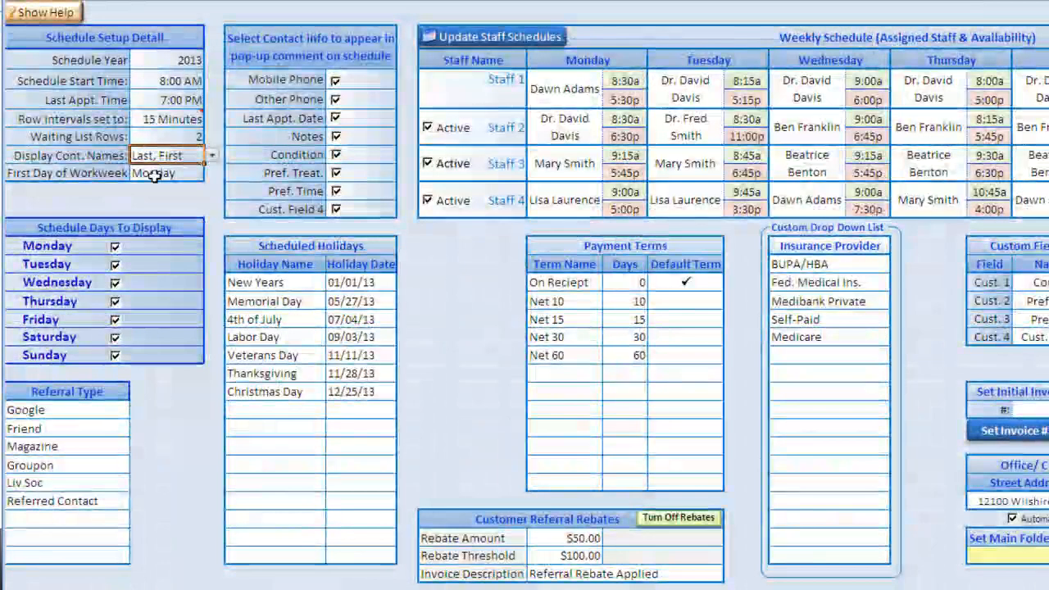
{"action": "left_click", "coordinate": [211, 155]}
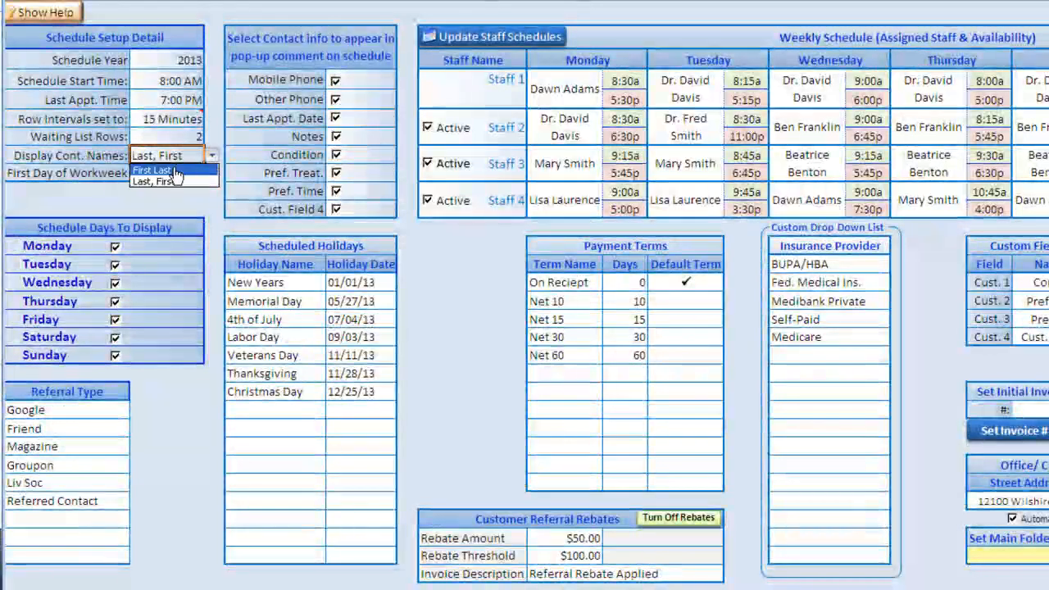
{"action": "left_click", "coordinate": [175, 171]}
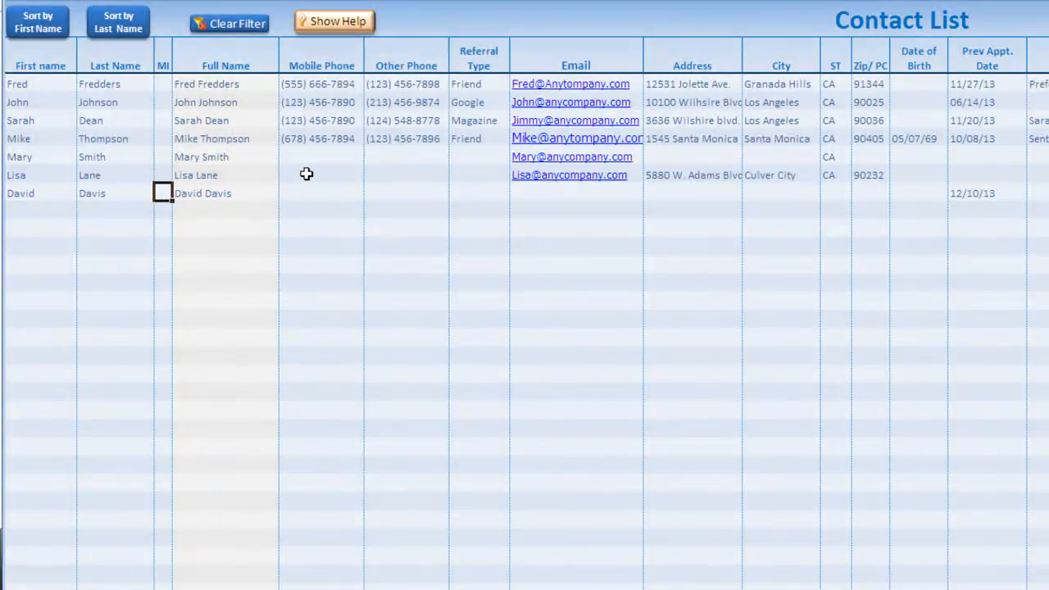
{"action": "left_click", "coordinate": [319, 192]}
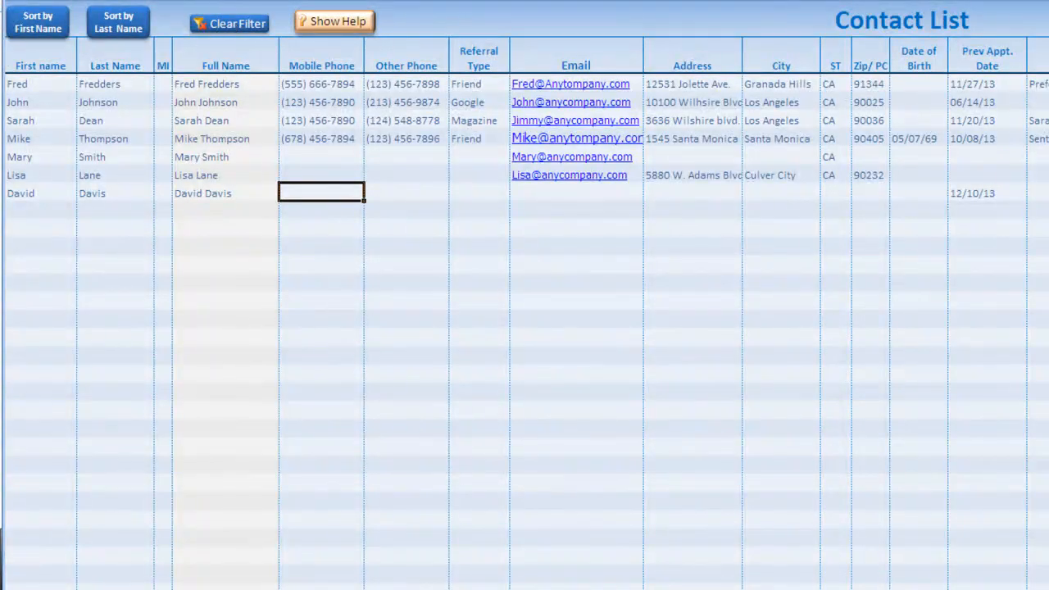
{"action": "left_click", "coordinate": [328, 158]}
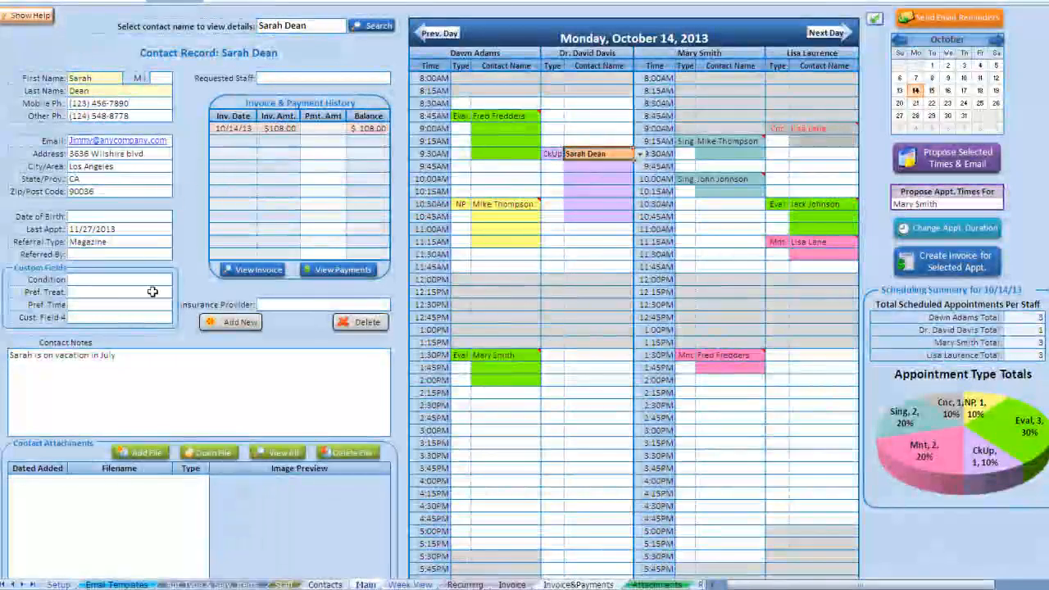
- Click through the 10:30AM and 9:30AM appointments, then load the 8:45AM client's contact record
{"action": "scroll", "coordinate": [131, 285], "scroll_direction": "down", "scroll_amount": 3}
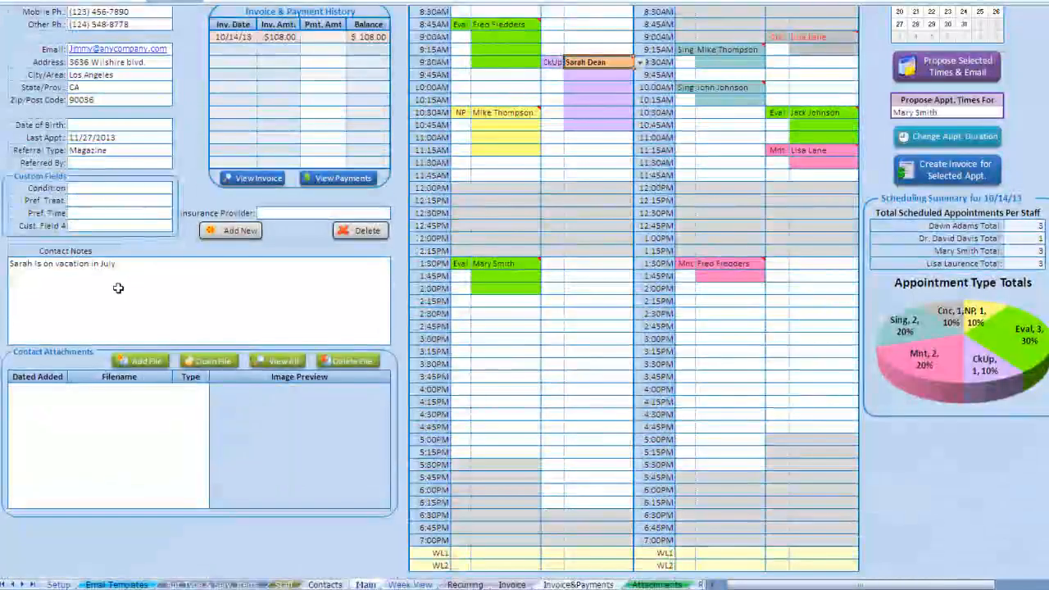
{"action": "scroll", "coordinate": [118, 287], "scroll_direction": "up", "scroll_amount": 3}
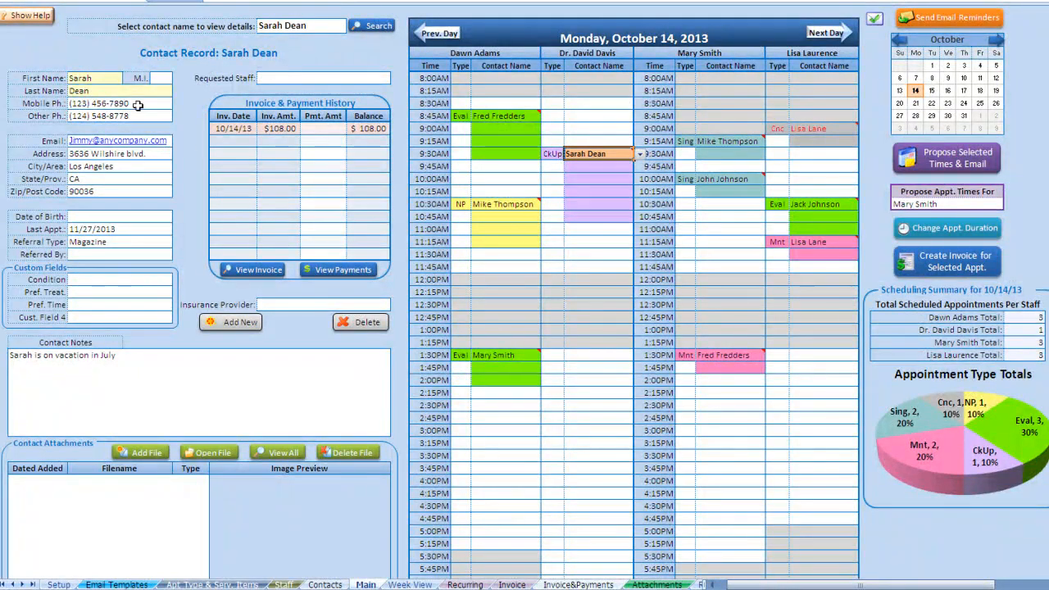
{"action": "left_click", "coordinate": [509, 117]}
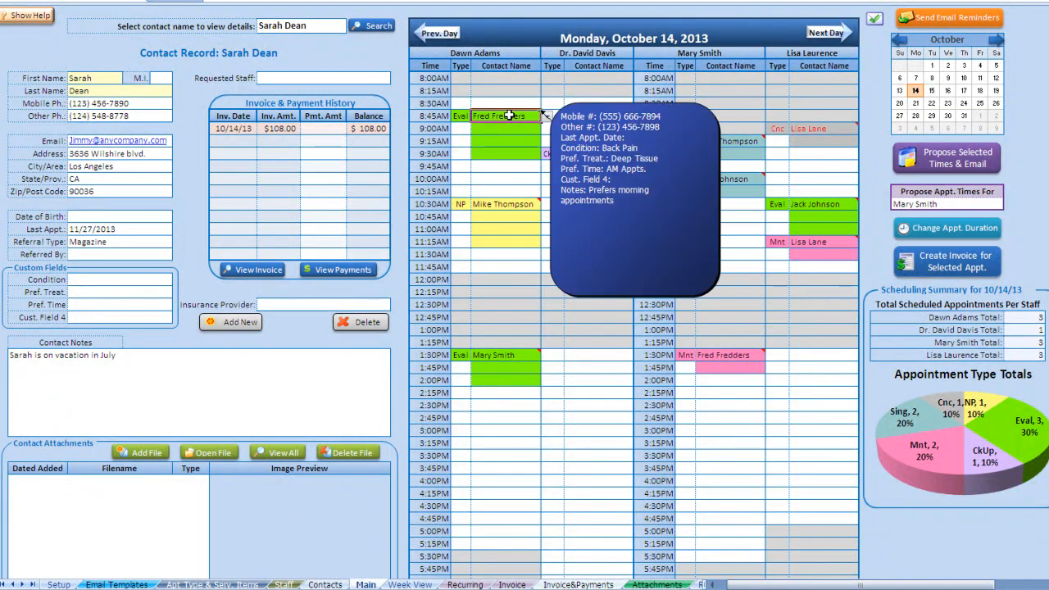
{"action": "left_click", "coordinate": [493, 204]}
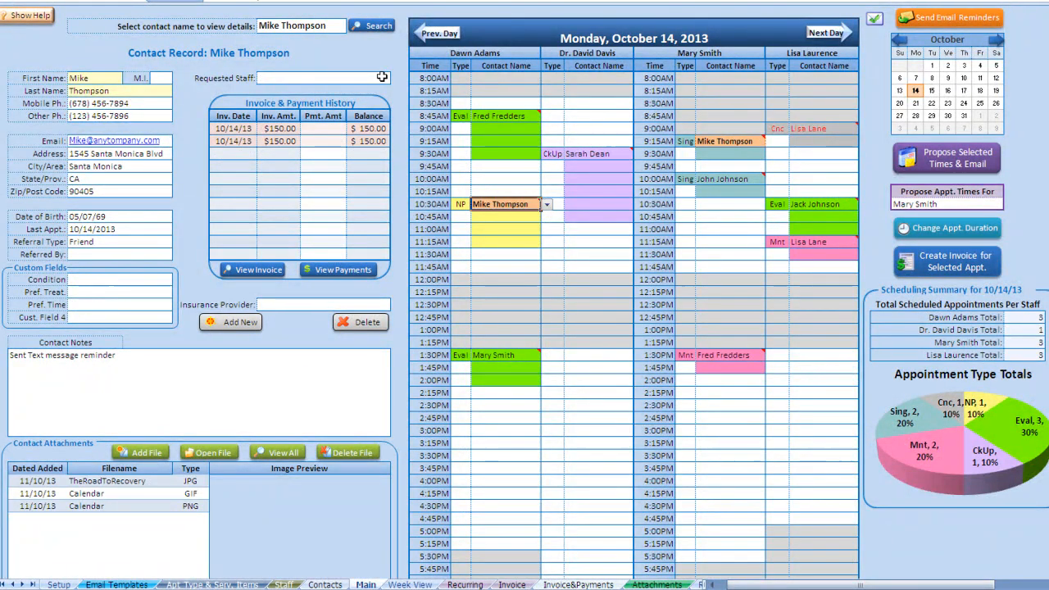
{"action": "left_click", "coordinate": [598, 153]}
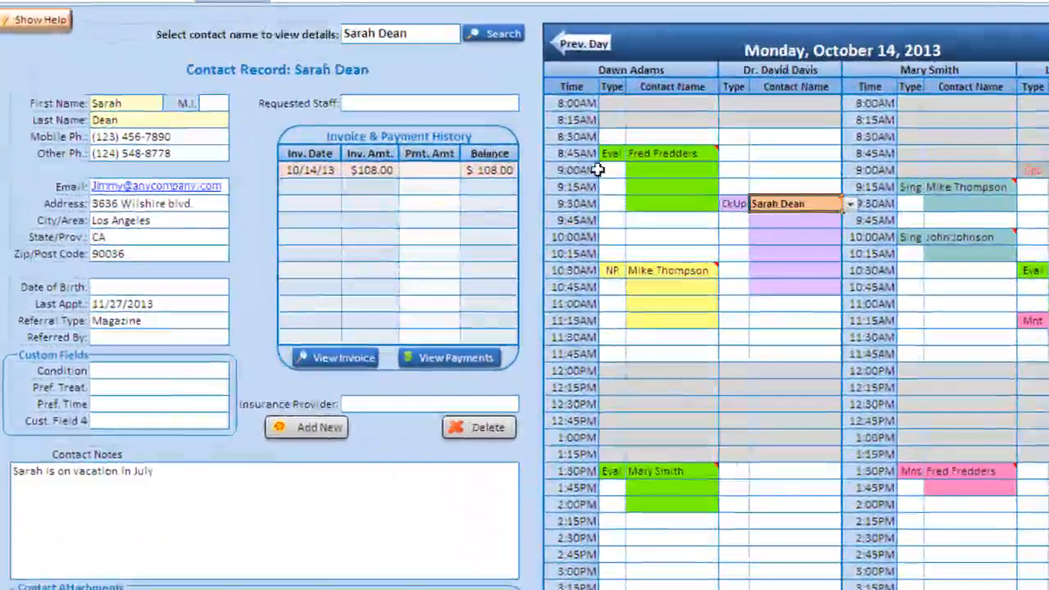
{"action": "mouse_move", "coordinate": [489, 119]}
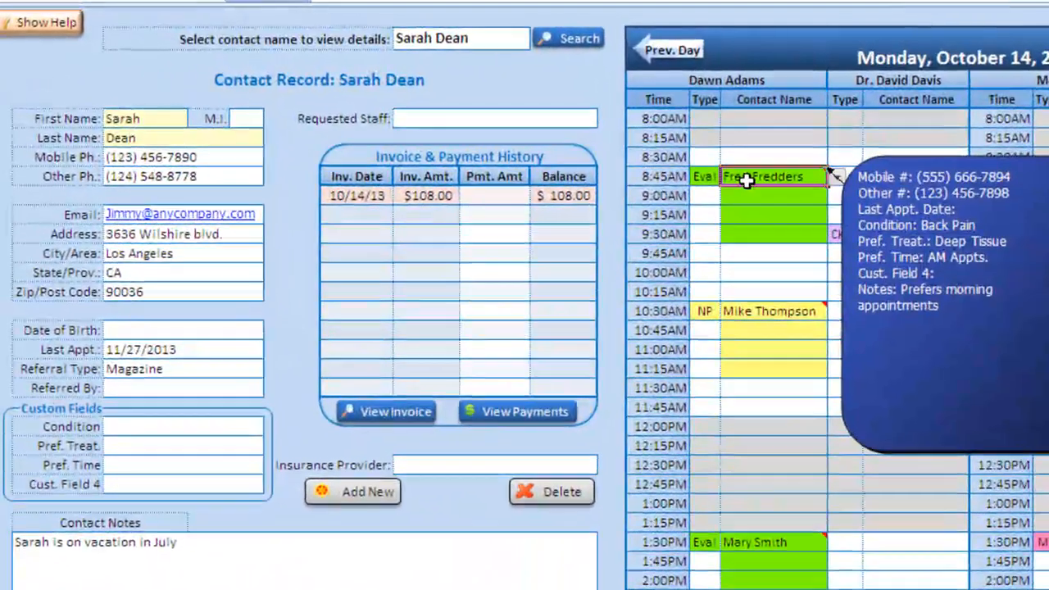
{"action": "left_click", "coordinate": [709, 169]}
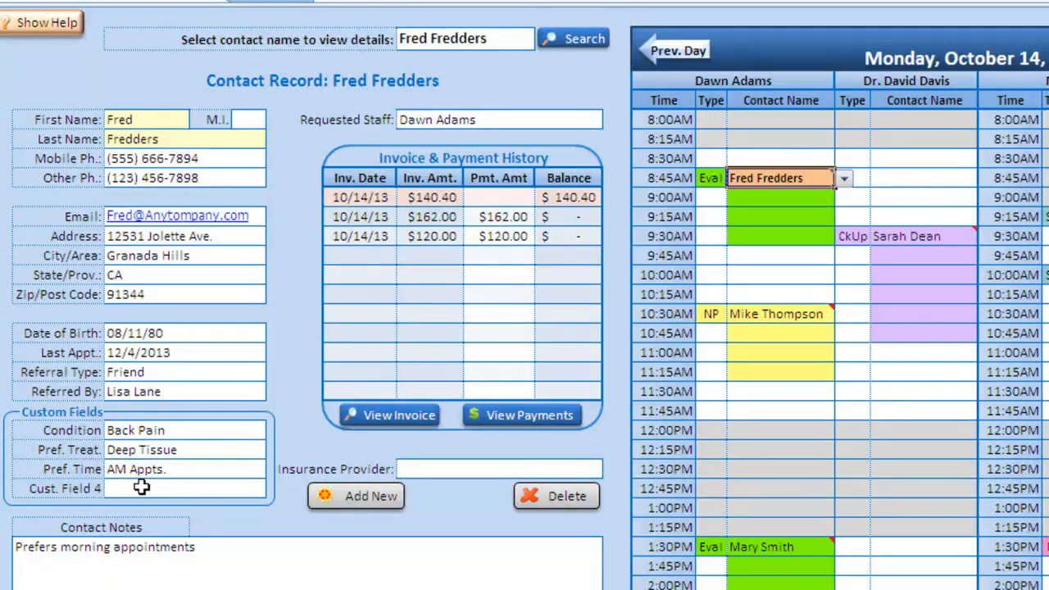
- Set the client's Insurance Provider to Kaiser, add Kaiser to the provider list, and save
{"action": "left_click", "coordinate": [405, 470]}
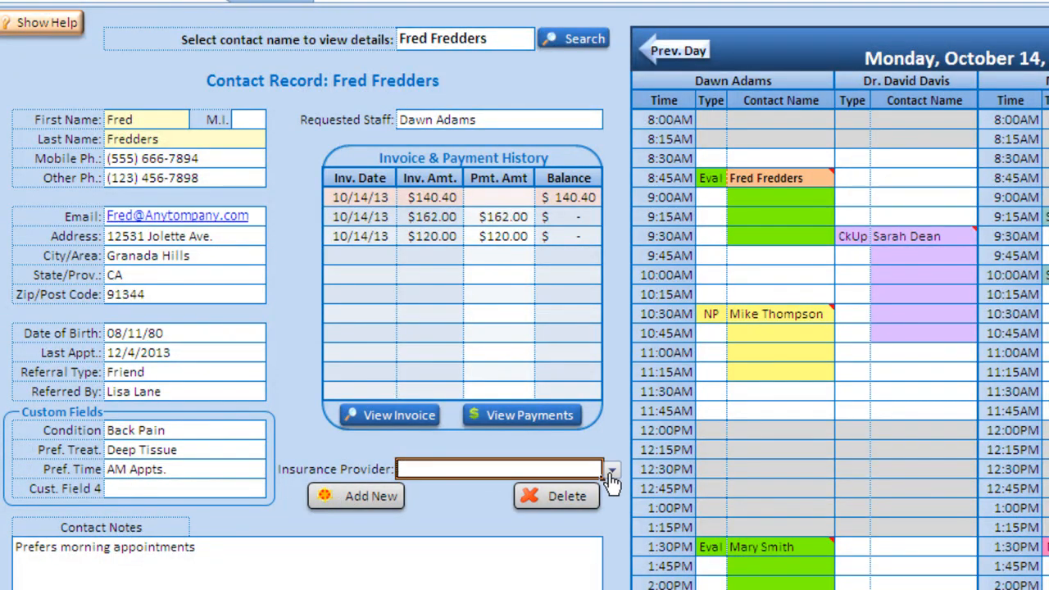
{"action": "left_click", "coordinate": [612, 469]}
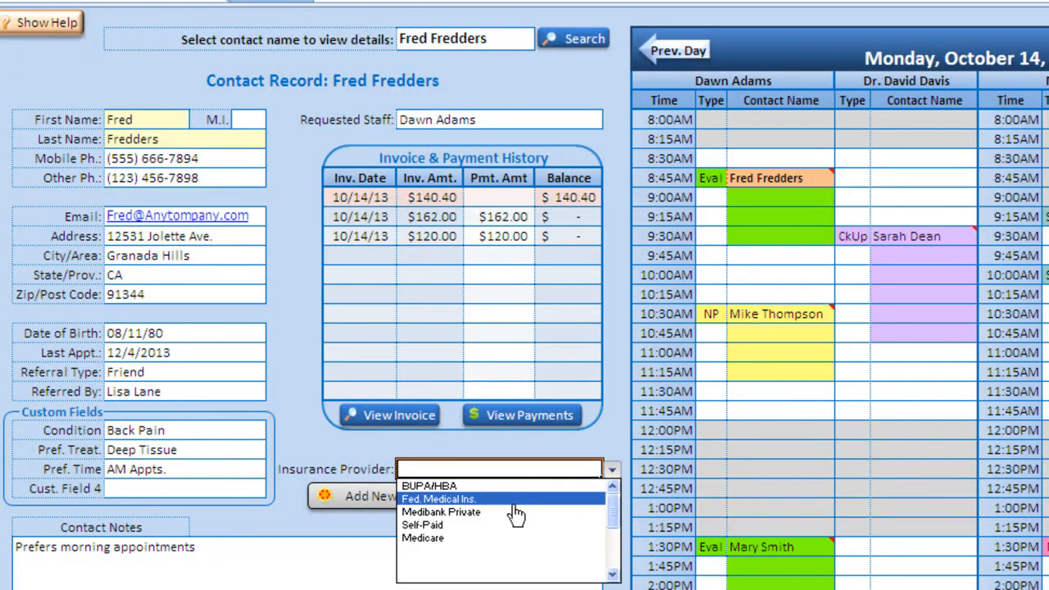
{"action": "left_click", "coordinate": [497, 473]}
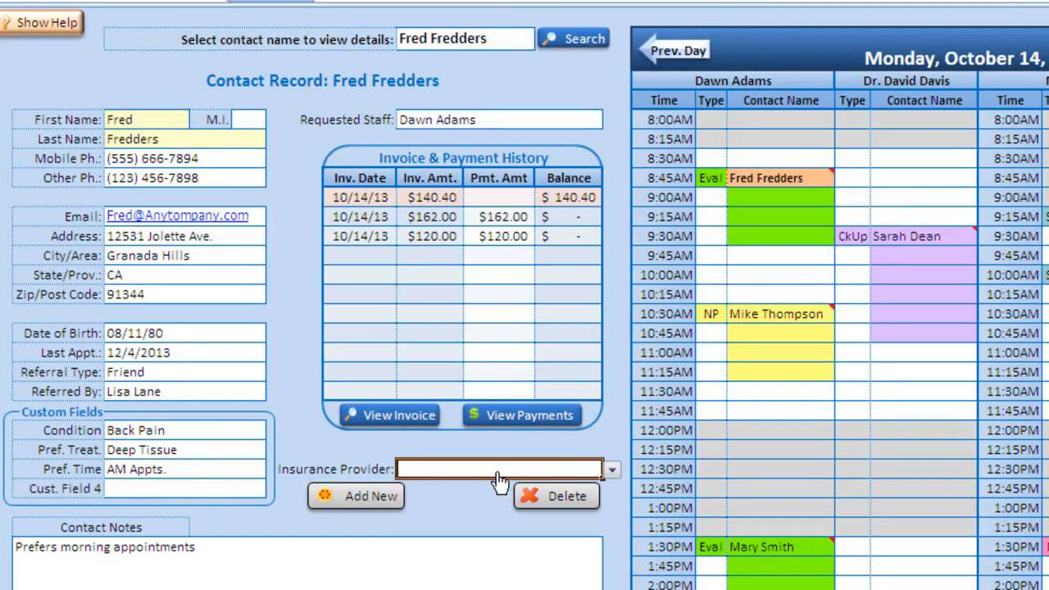
{"action": "type", "text": "Ka"}
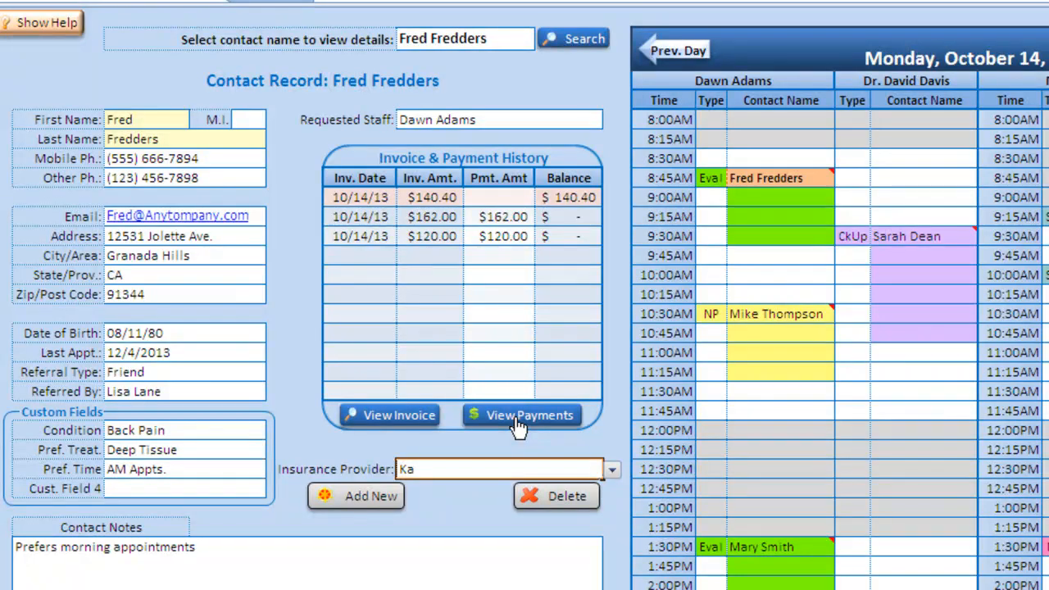
{"action": "type", "text": "iser"}
{"action": "key", "text": "Tab"}
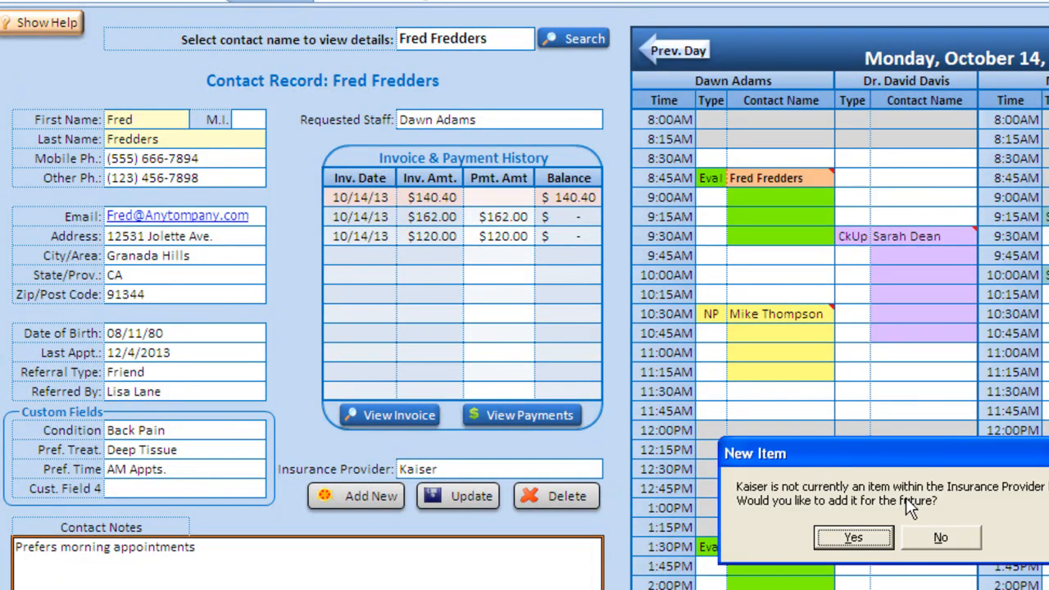
{"action": "left_click", "coordinate": [854, 538]}
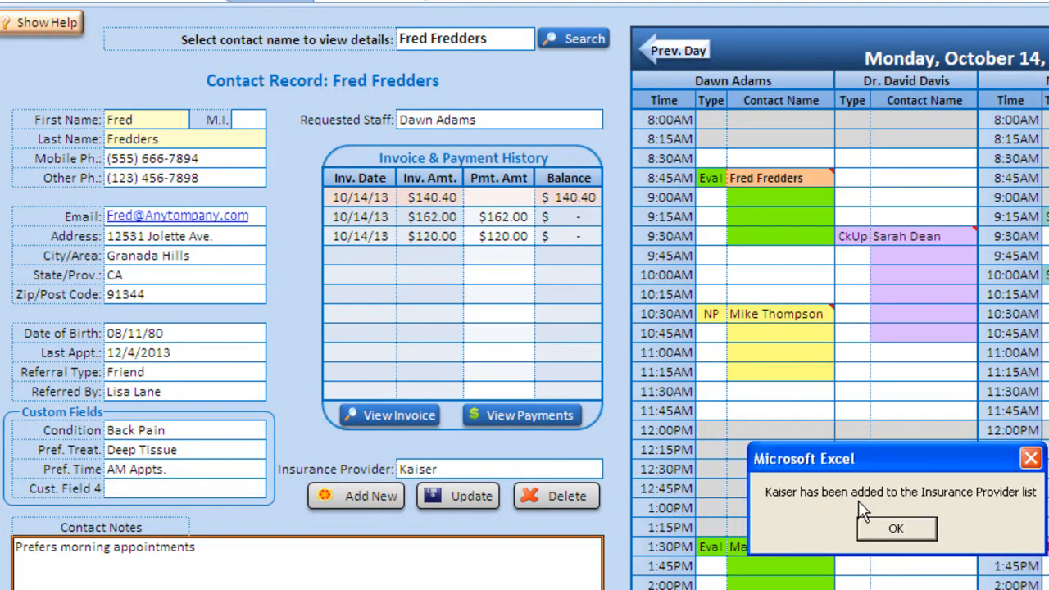
{"action": "left_click", "coordinate": [896, 529]}
{"action": "left_click", "coordinate": [430, 468]}
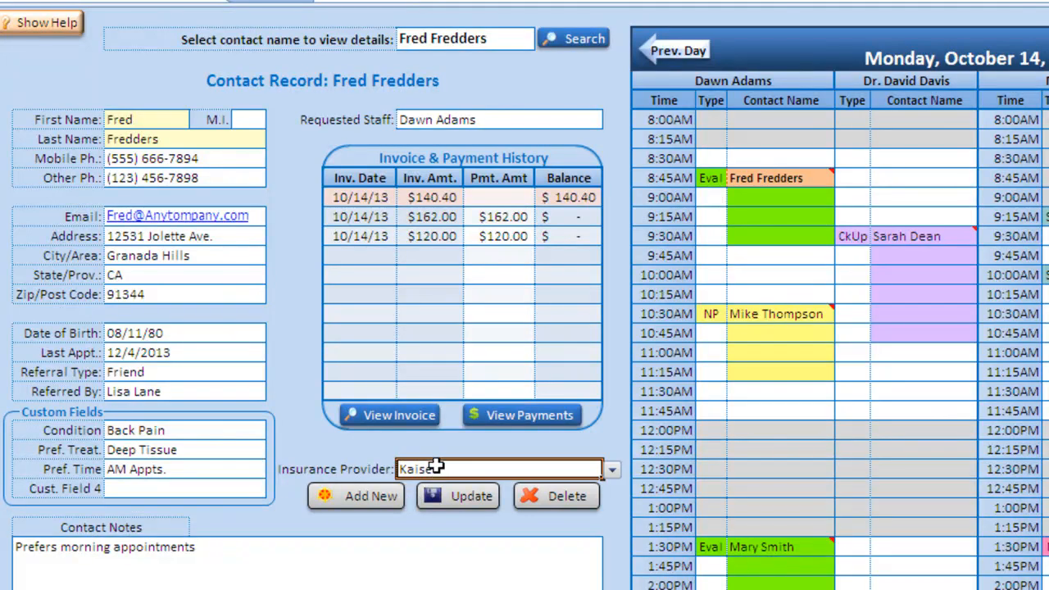
{"action": "left_click", "coordinate": [613, 470]}
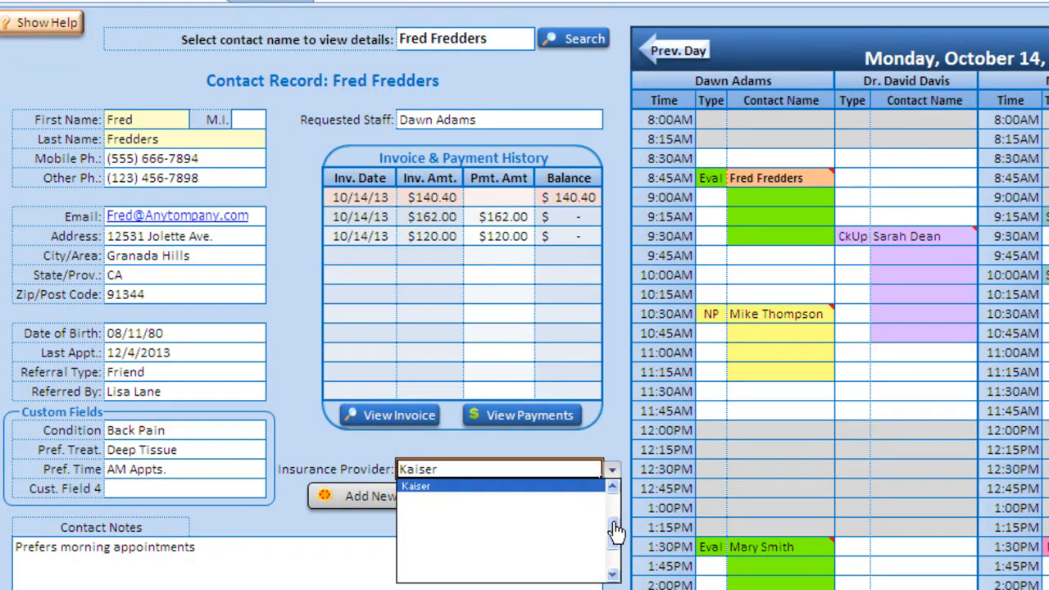
{"action": "left_click_drag", "start_coordinate": [614, 525], "coordinate": [611, 518]}
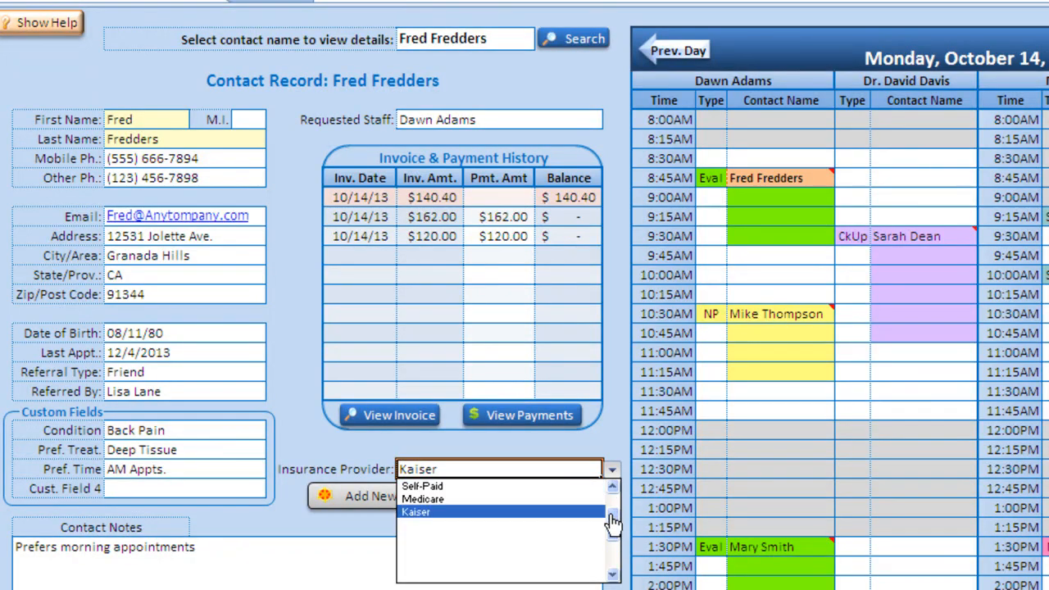
{"action": "left_click", "coordinate": [430, 472]}
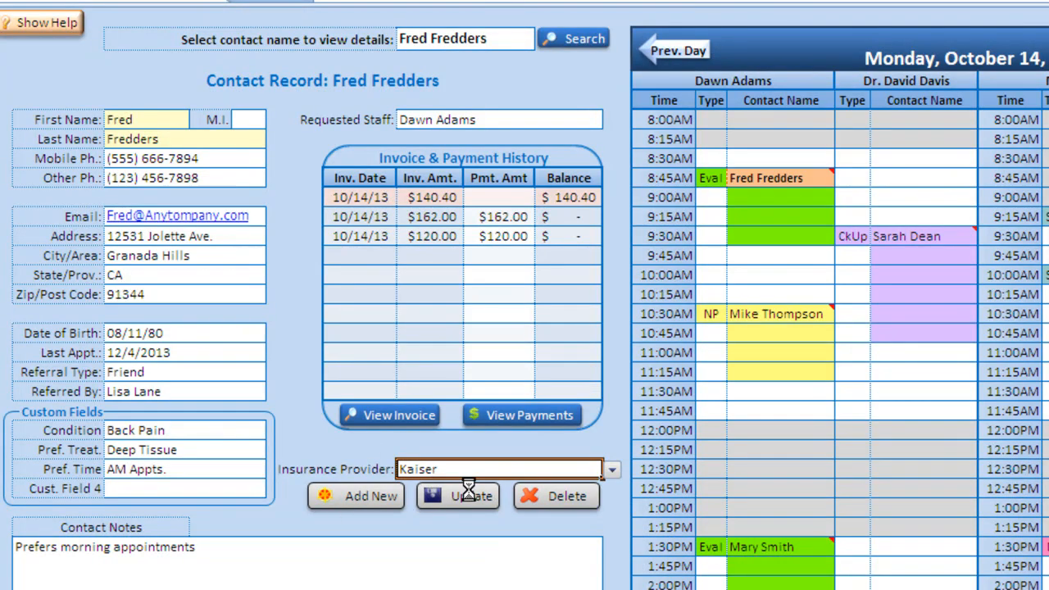
{"action": "left_click", "coordinate": [471, 494]}
{"action": "left_click", "coordinate": [177, 492]}
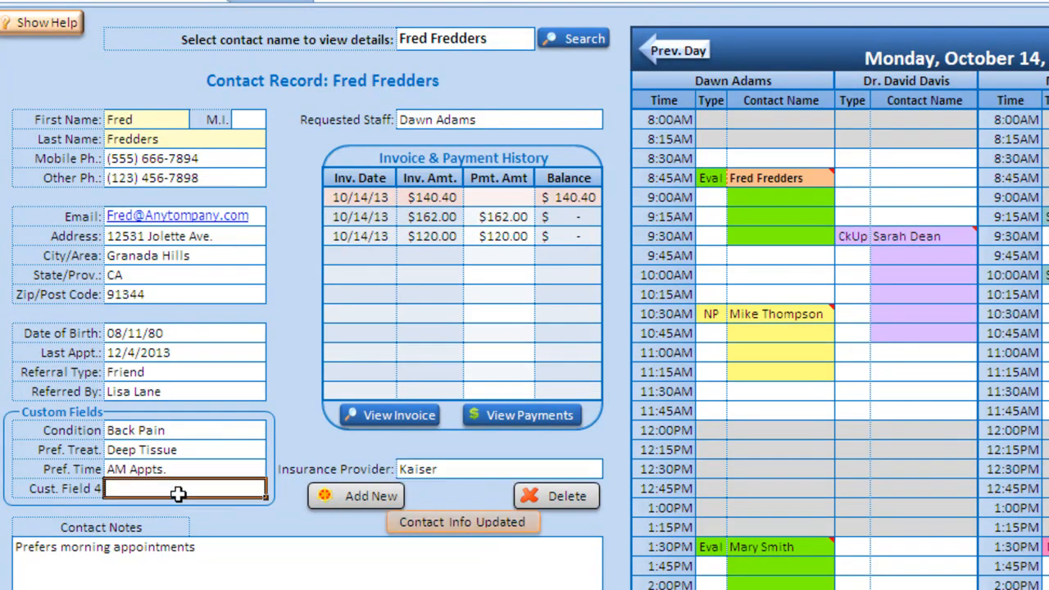
- Pick a different Requested Staff member, save the change, and start a blank new contact
{"action": "left_click", "coordinate": [494, 120]}
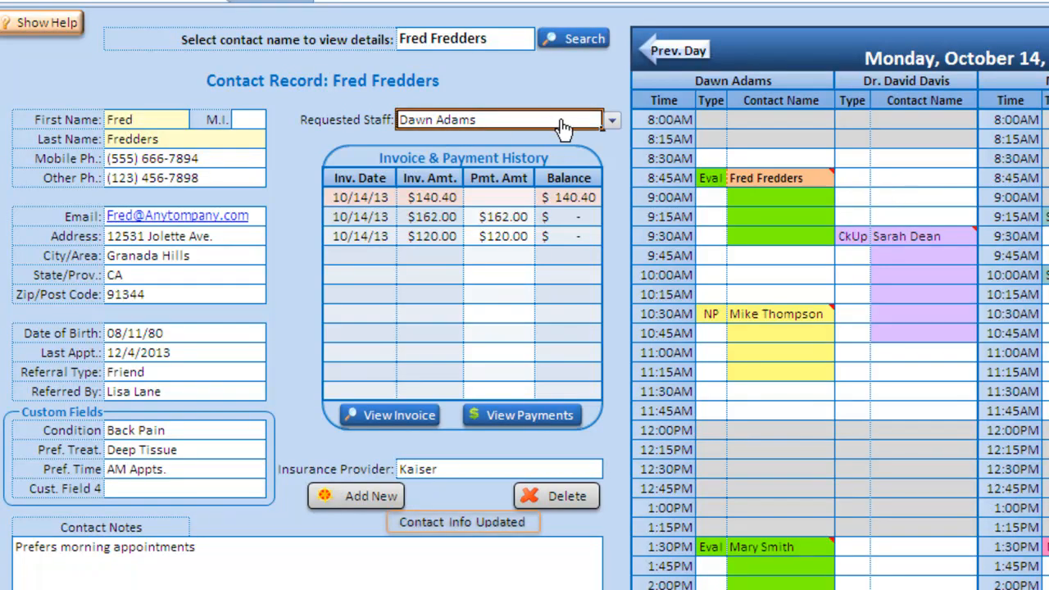
{"action": "left_click", "coordinate": [611, 120]}
{"action": "left_click", "coordinate": [580, 177]}
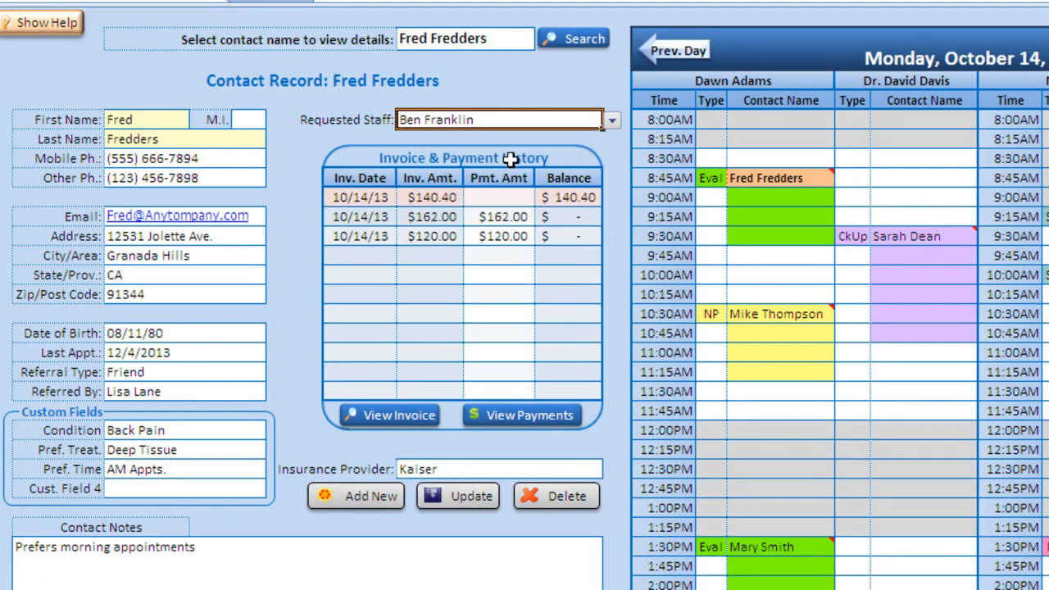
{"action": "left_click", "coordinate": [474, 497]}
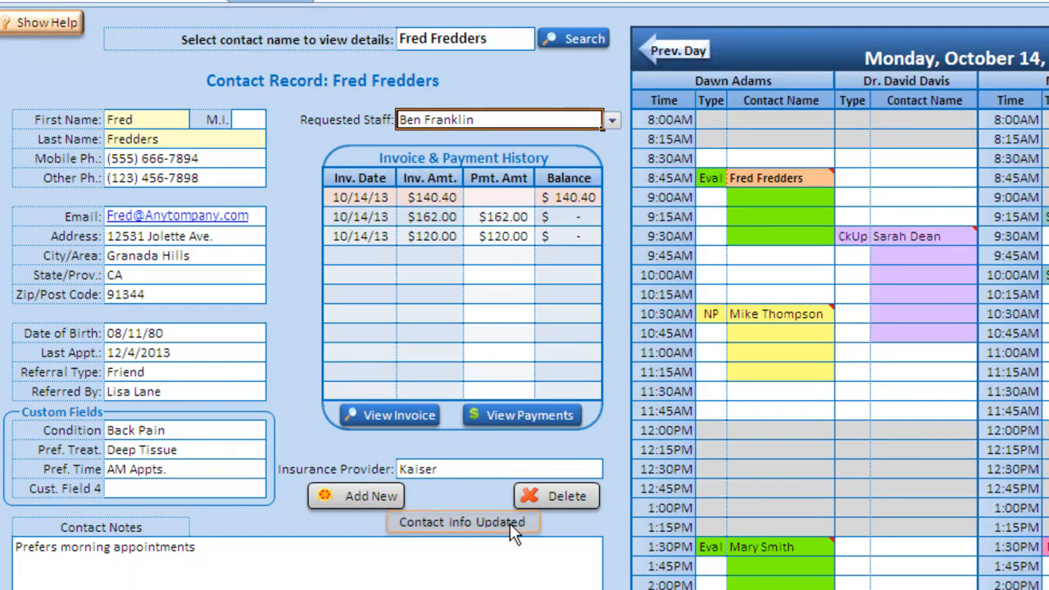
{"action": "left_click", "coordinate": [185, 554]}
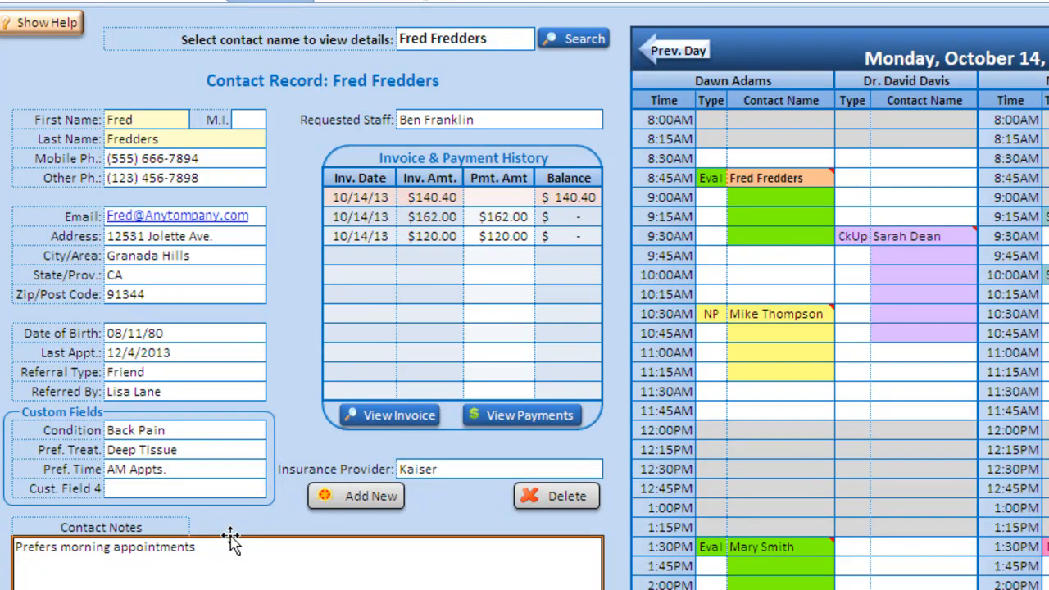
{"action": "left_click", "coordinate": [376, 495]}
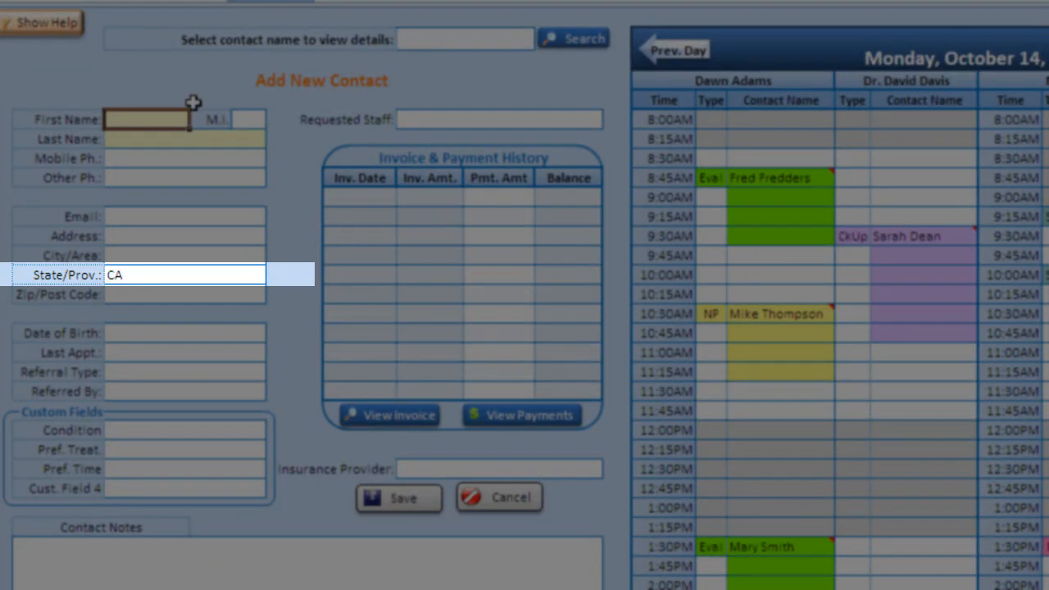
- Enter the new contact's first name, last name and e-mail address
{"action": "type", "text": "Jeff"}
{"action": "key", "text": "Tab"}
{"action": "type", "text": "Jefferson"}
{"action": "key", "text": "Tab"}
{"action": "type", "text": "Jeff@anycomp"}
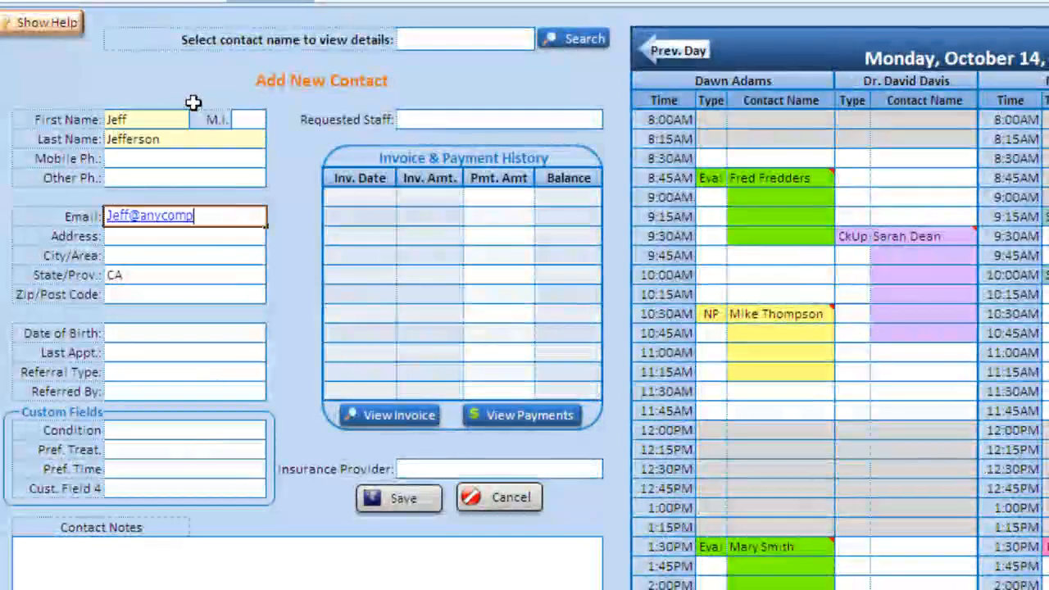
- Fill in the contact's street address, city, zip code and date of birth
{"action": "left_click", "coordinate": [227, 236]}
{"action": "type", "text": "123"}
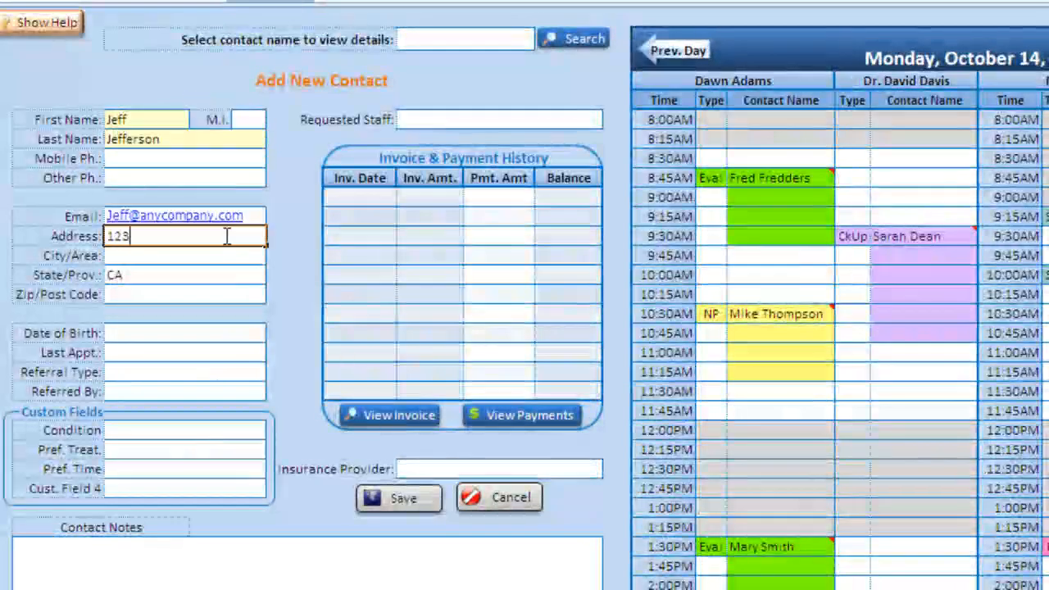
{"action": "type", "text": "45 Main St."}
{"action": "key", "text": "Tab"}
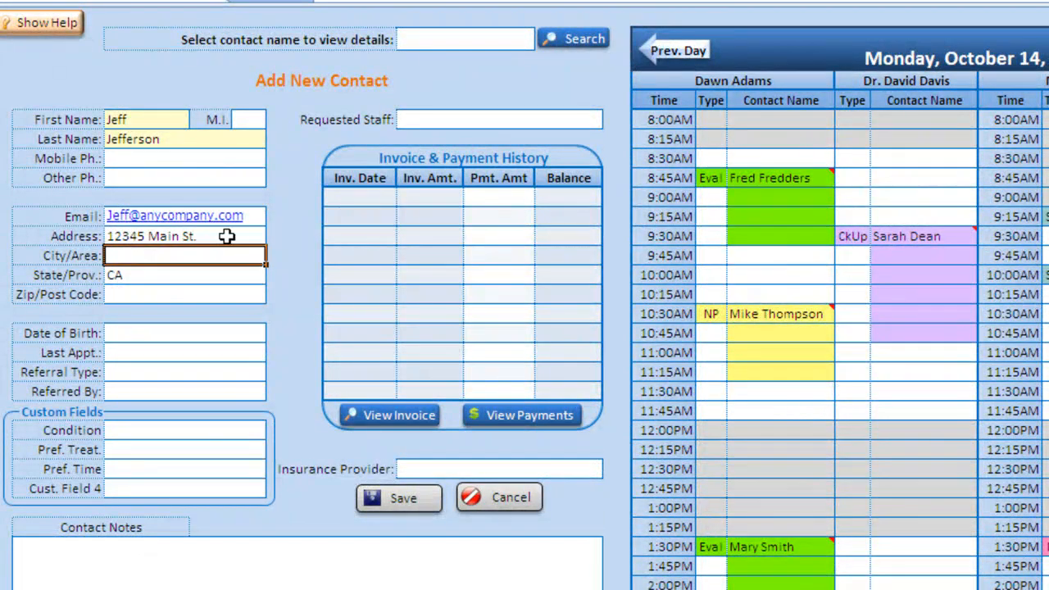
{"action": "type", "text": "Los Ang"}
{"action": "key", "text": "Tab"}
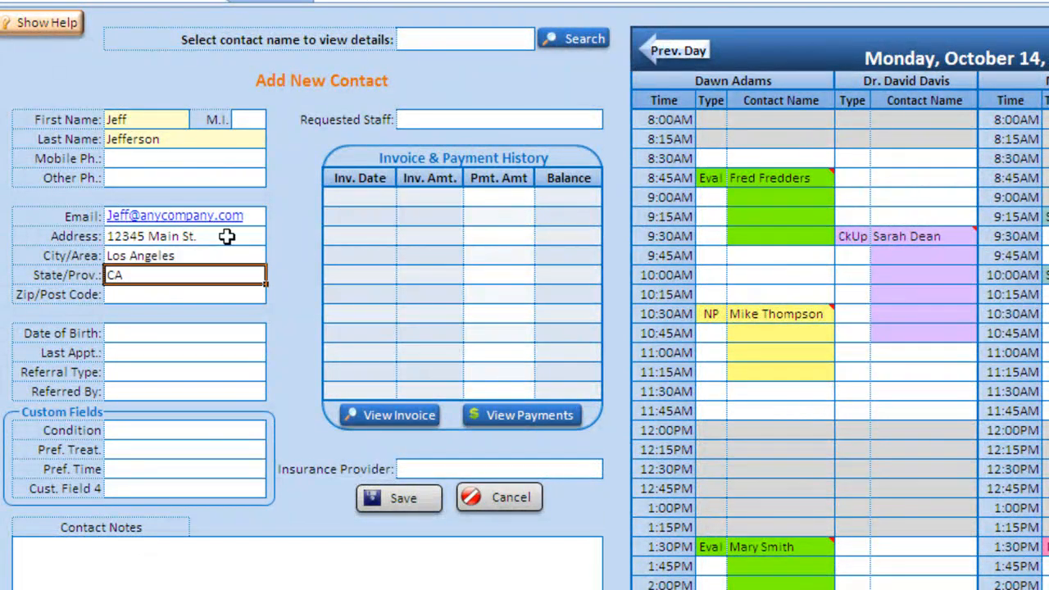
{"action": "key", "text": "Tab"}
{"action": "type", "text": "90005"}
{"action": "key", "text": "Tab"}
{"action": "type", "text": "08/12/80"}
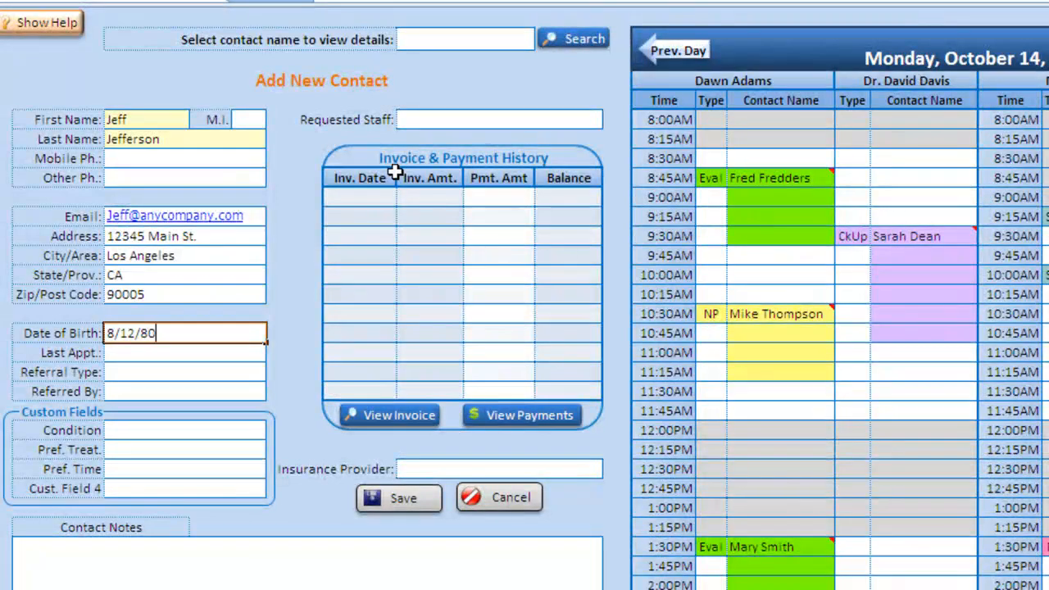
{"action": "key", "text": "Tab"}
{"action": "key", "text": "Tab"}
- Set the Referral Type to Friend and open the Referred By list
{"action": "left_click", "coordinate": [275, 373]}
{"action": "left_click", "coordinate": [254, 388]}
{"action": "left_click", "coordinate": [259, 390]}
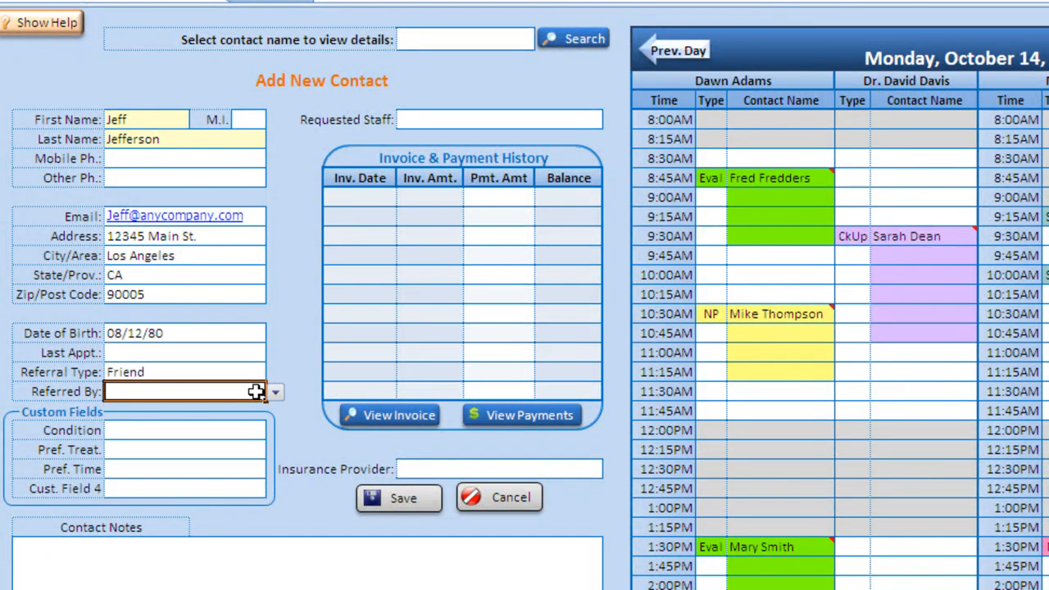
{"action": "left_click", "coordinate": [275, 391]}
- Choose the referring client under Referred By and close the Outlook thank-you draft unsent
{"action": "left_click", "coordinate": [201, 421]}
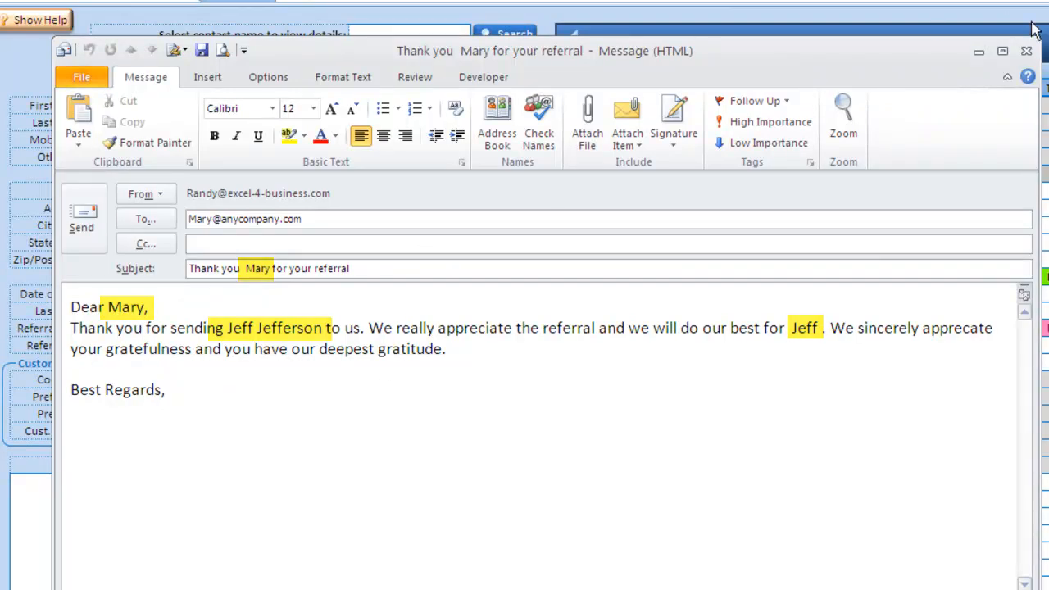
{"action": "left_click", "coordinate": [1027, 54]}
- Step through Condition, preferred treatment and preferred time, then save without the new-contact e-mail
{"action": "left_click", "coordinate": [132, 375]}
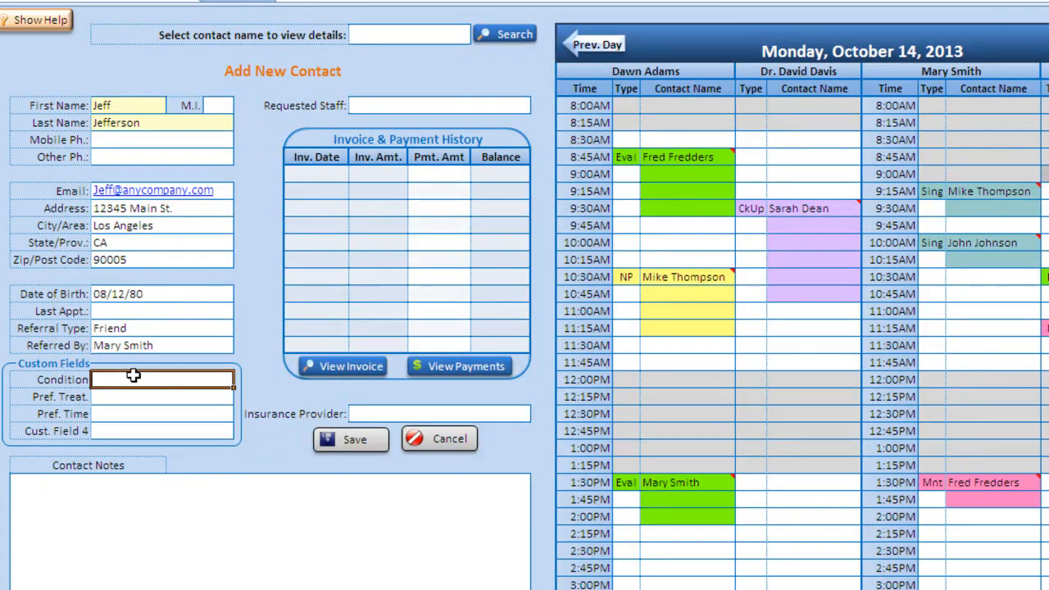
{"action": "left_click", "coordinate": [142, 396]}
{"action": "left_click", "coordinate": [144, 411]}
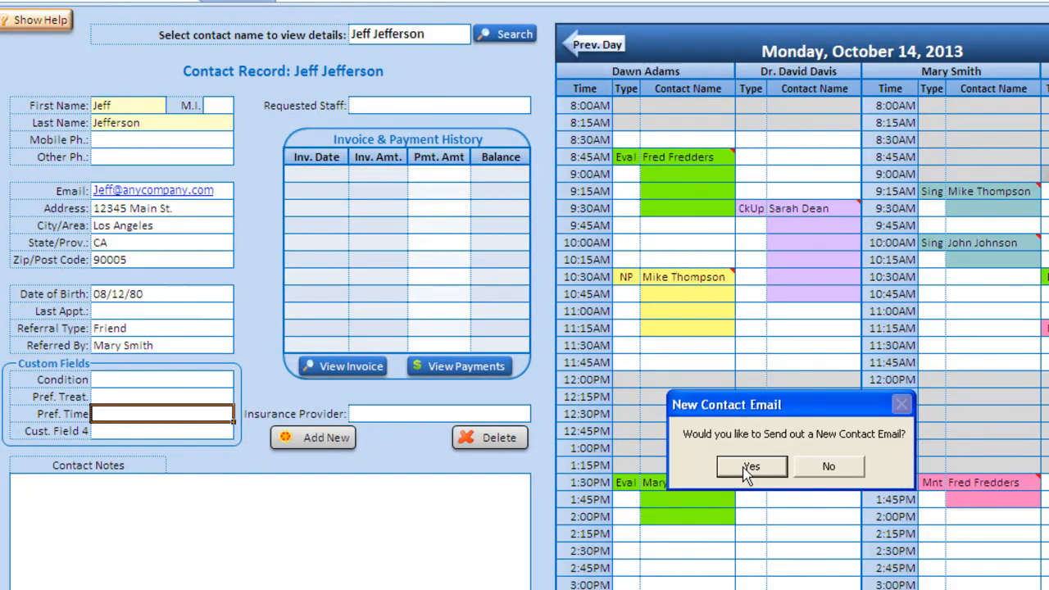
{"action": "left_click", "coordinate": [830, 466]}
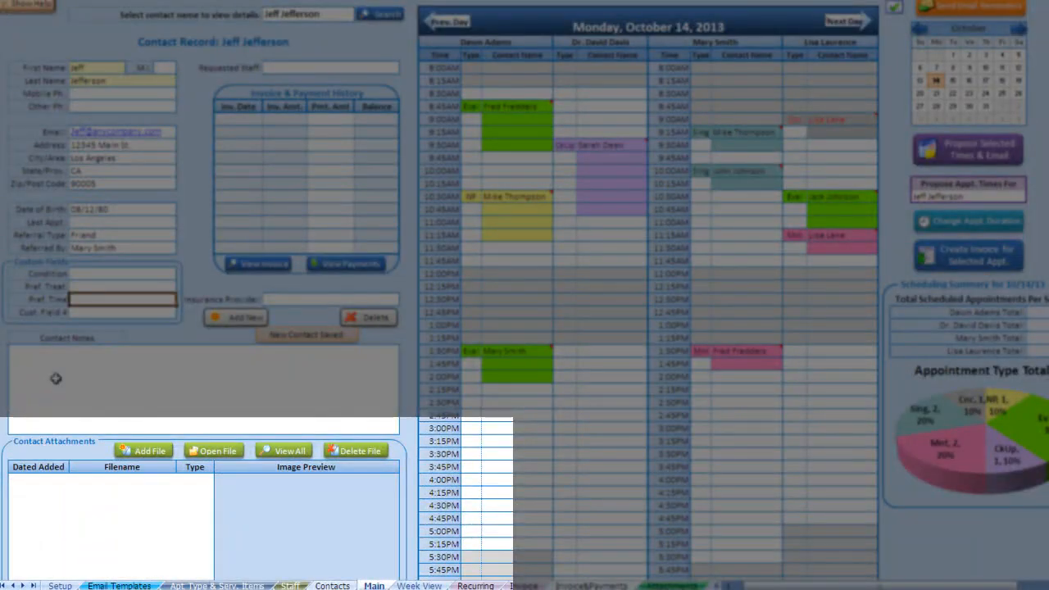
- Attach XraySample.jpg from the SampleAttachments folder to the new contact
{"action": "left_click", "coordinate": [58, 389]}
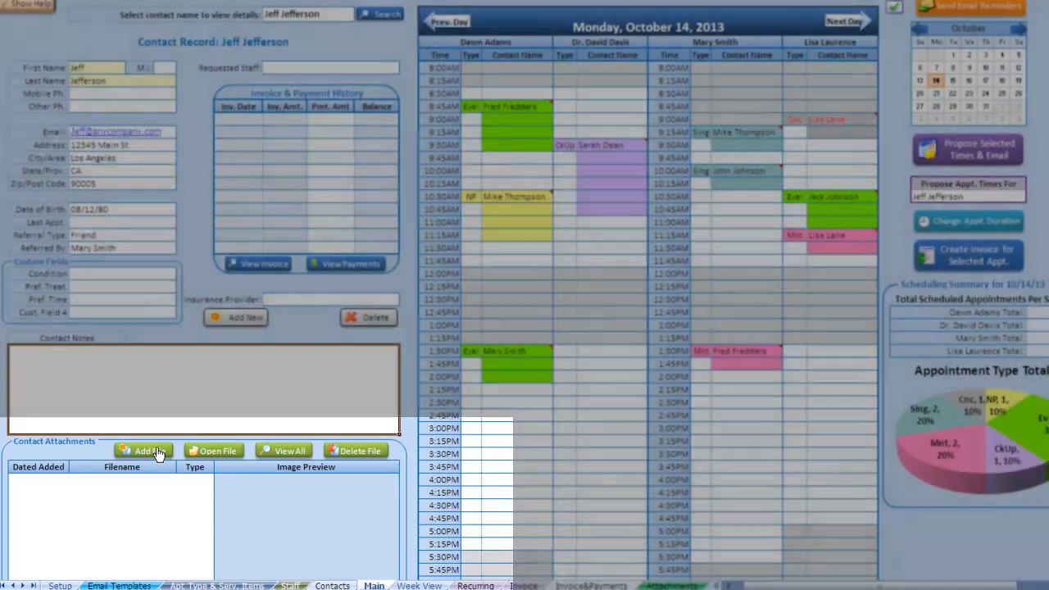
{"action": "left_click", "coordinate": [144, 452]}
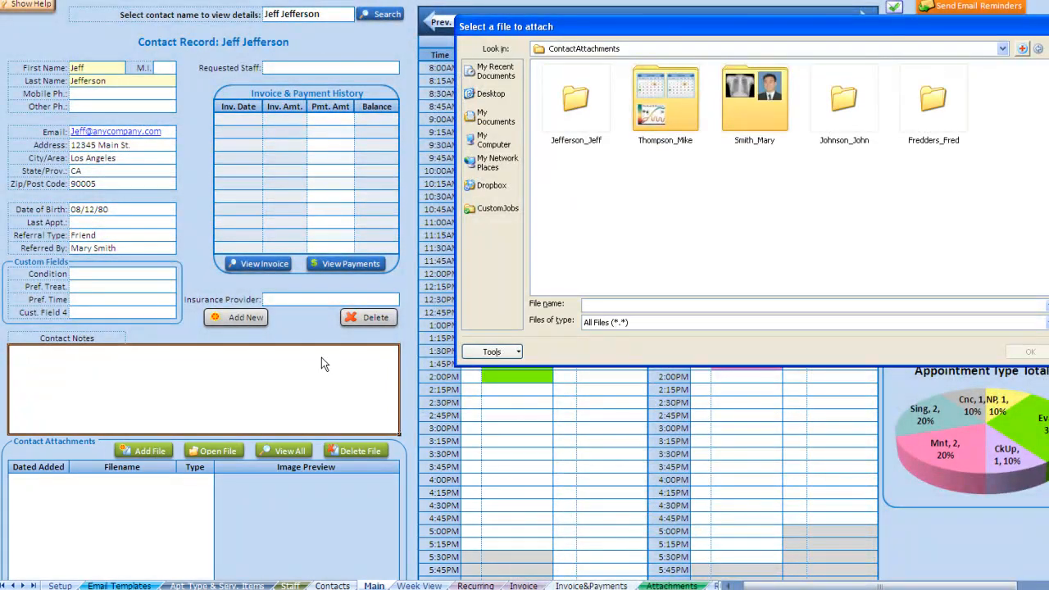
{"action": "left_click", "coordinate": [579, 109]}
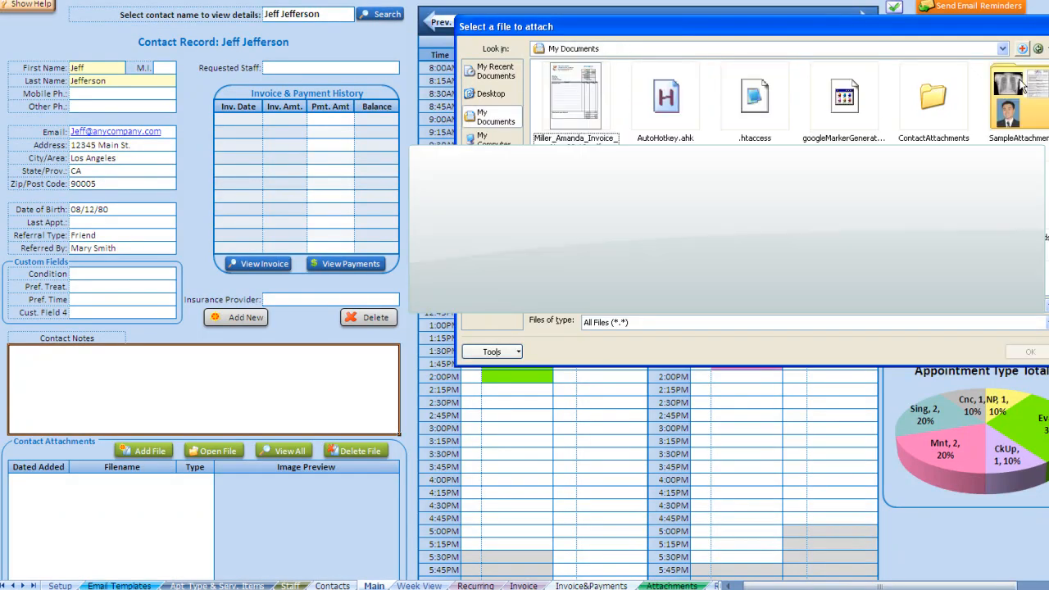
{"action": "double_click", "coordinate": [1020, 82]}
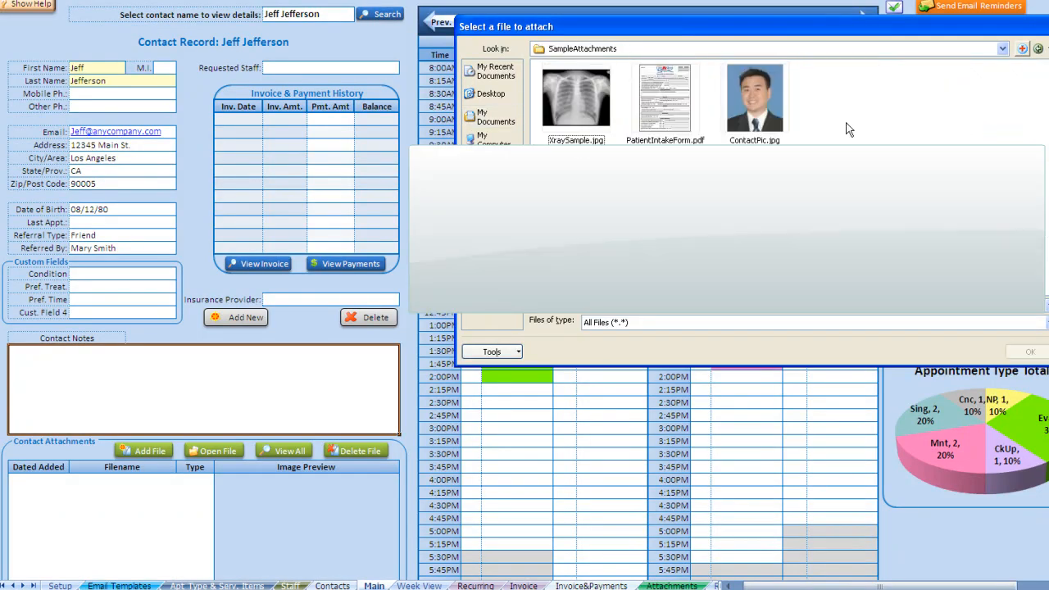
{"action": "left_click", "coordinate": [561, 106]}
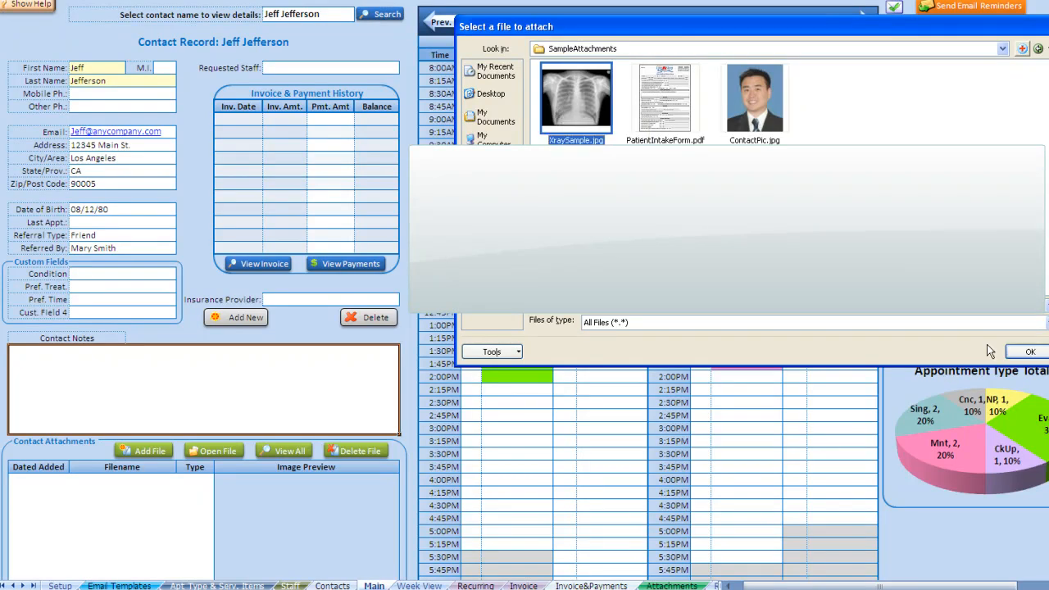
{"action": "left_click", "coordinate": [1025, 351]}
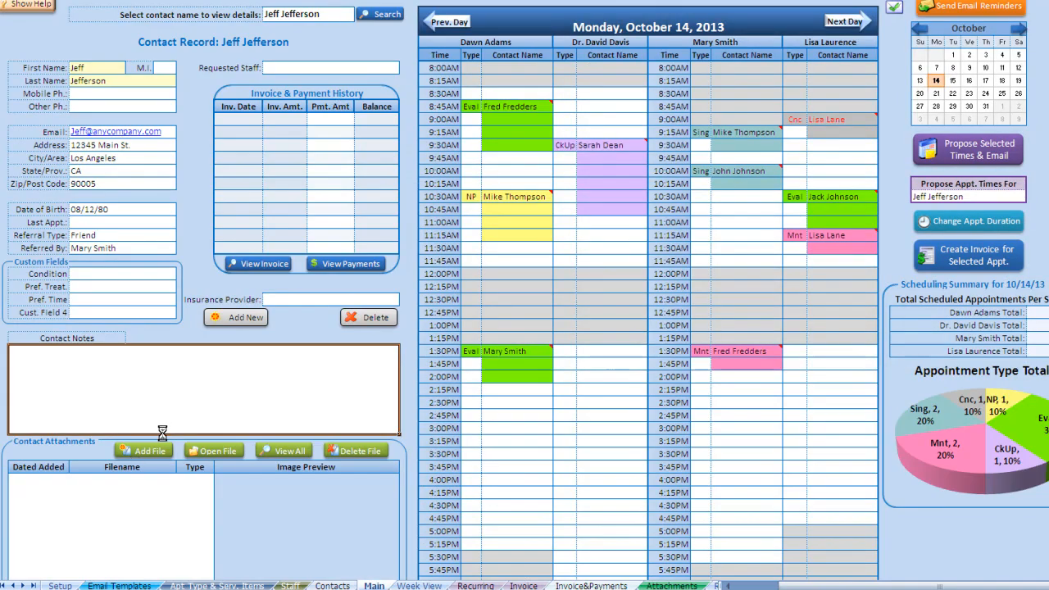
- Attach PatientIntakeForm.pdf and ContactPic.jpg to the contact as well
{"action": "left_click", "coordinate": [156, 450]}
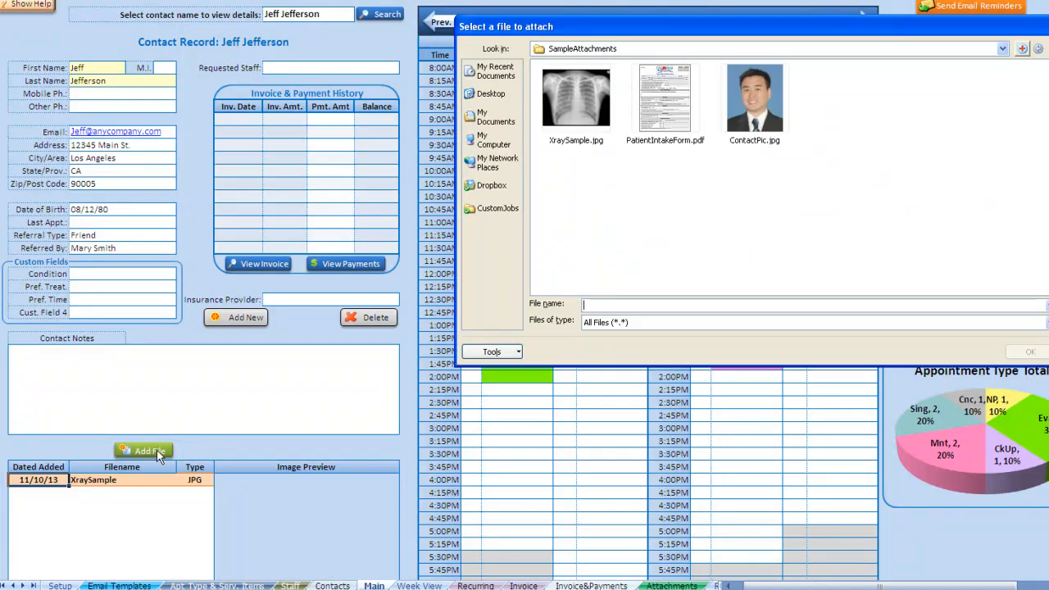
{"action": "left_click", "coordinate": [670, 144]}
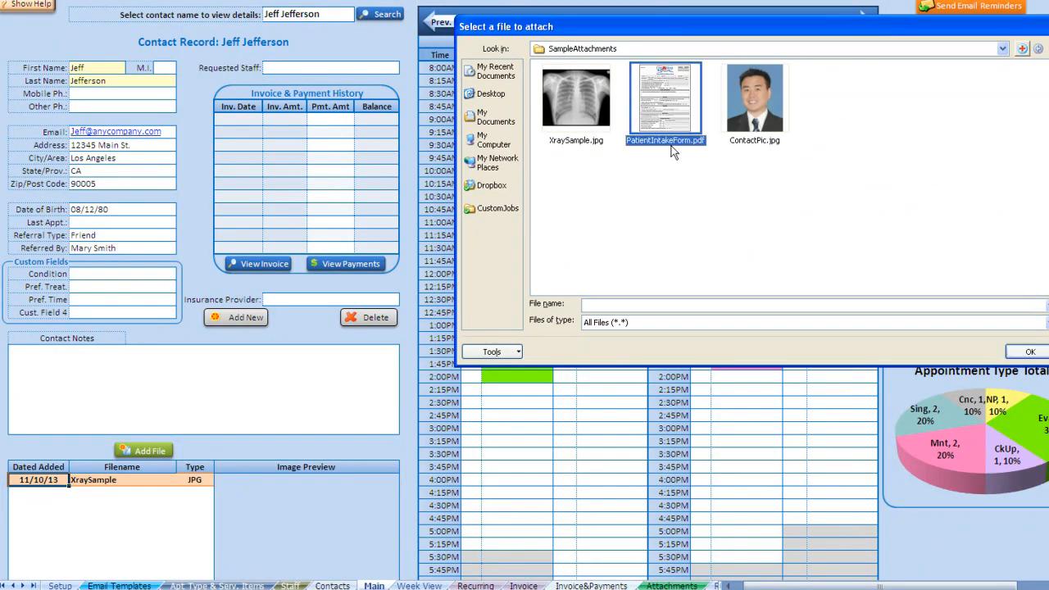
{"action": "left_click", "coordinate": [1029, 353]}
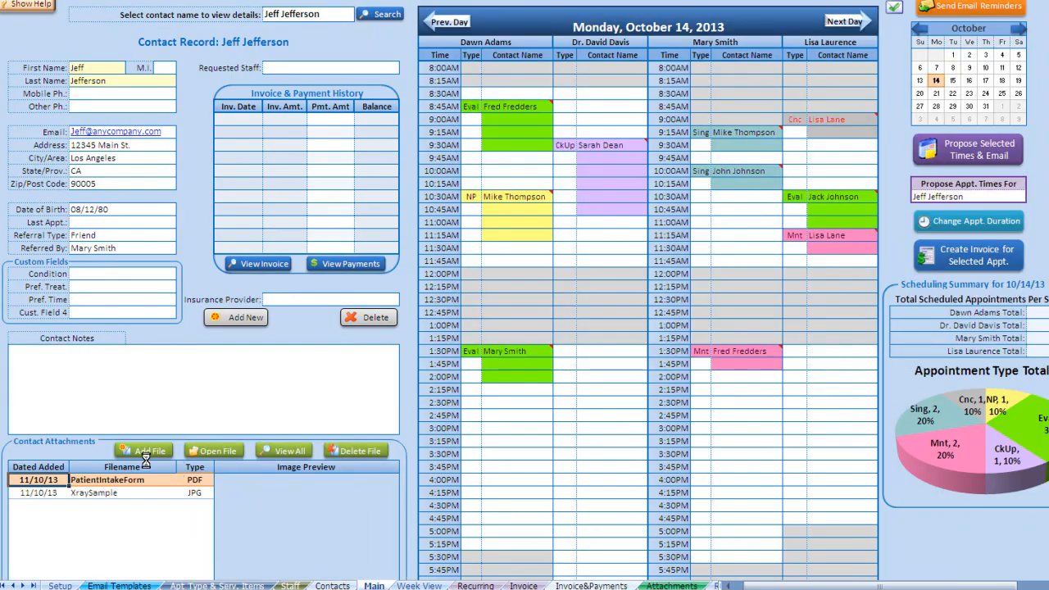
{"action": "left_click", "coordinate": [144, 452]}
{"action": "left_click", "coordinate": [761, 89]}
{"action": "left_click", "coordinate": [1024, 352]}
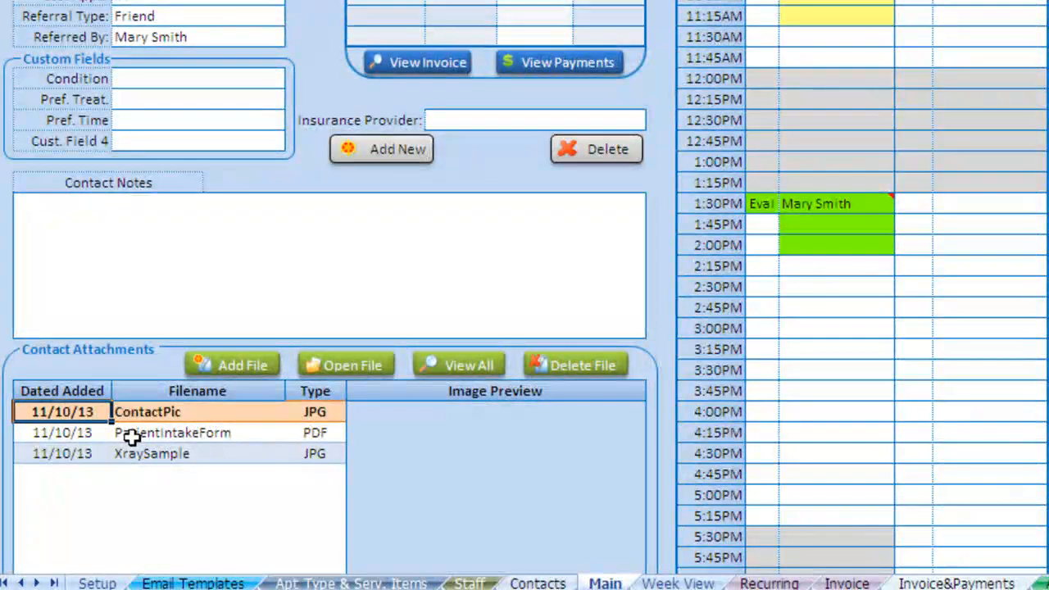
- Preview XraySample and ContactPic, view the photo, then list all attachments with the filter cleared
{"action": "left_click", "coordinate": [132, 452]}
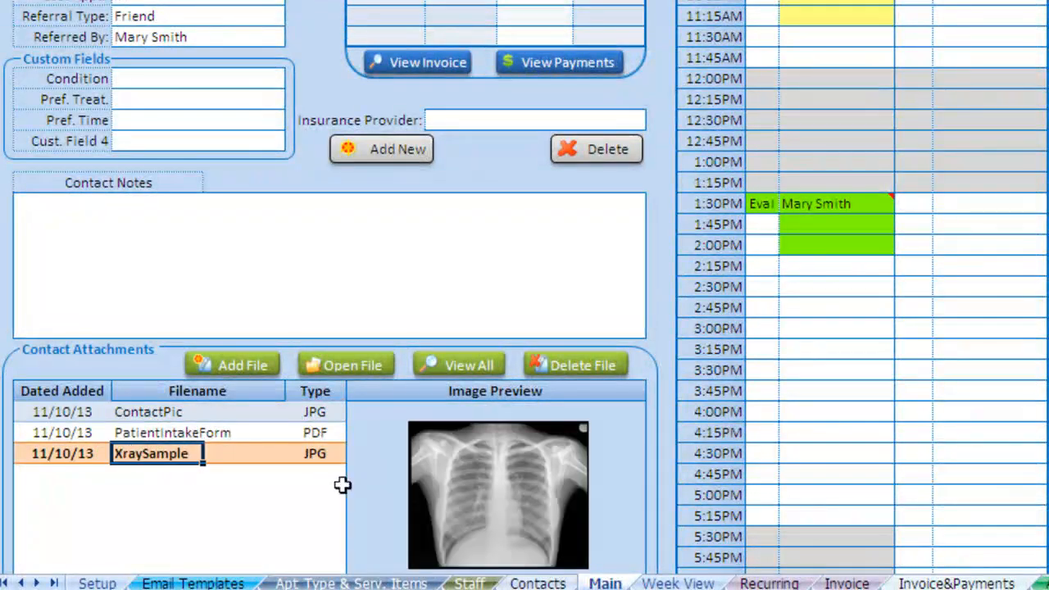
{"action": "left_click", "coordinate": [156, 412]}
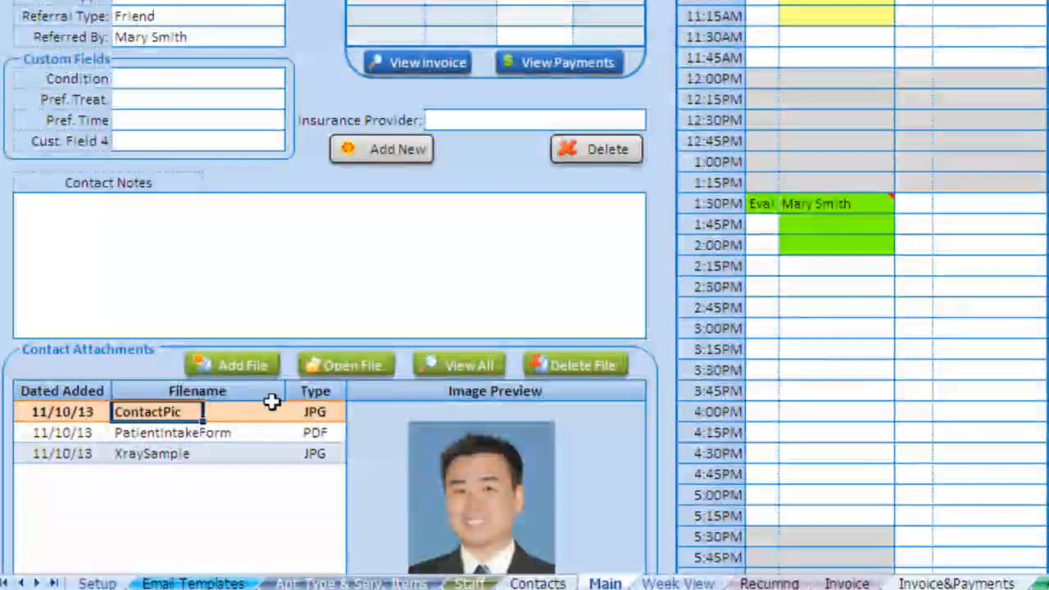
{"action": "left_click", "coordinate": [341, 368]}
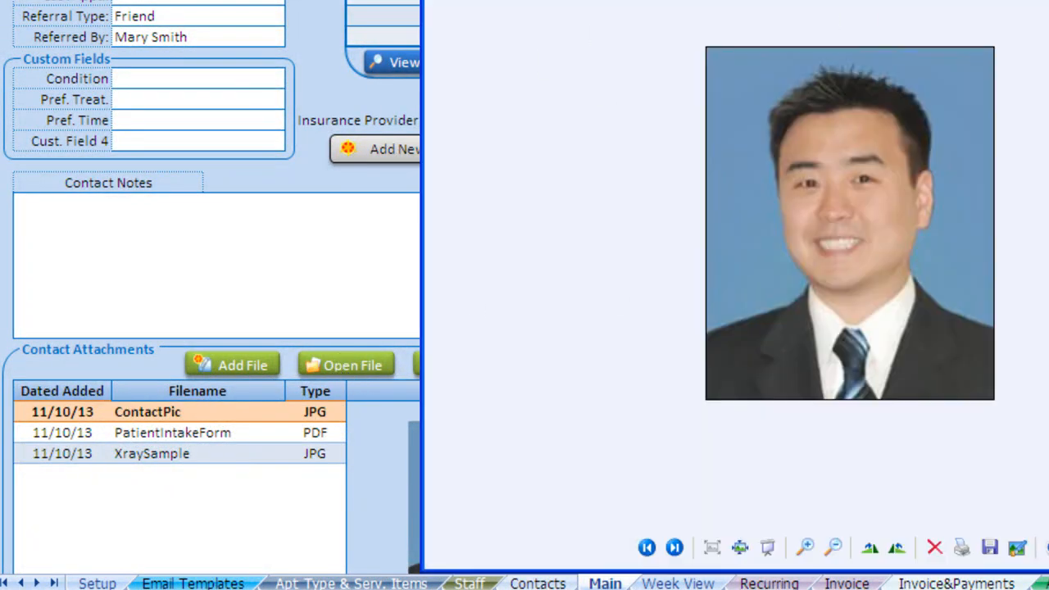
{"action": "left_click", "coordinate": [1047, 2]}
{"action": "left_click", "coordinate": [476, 363]}
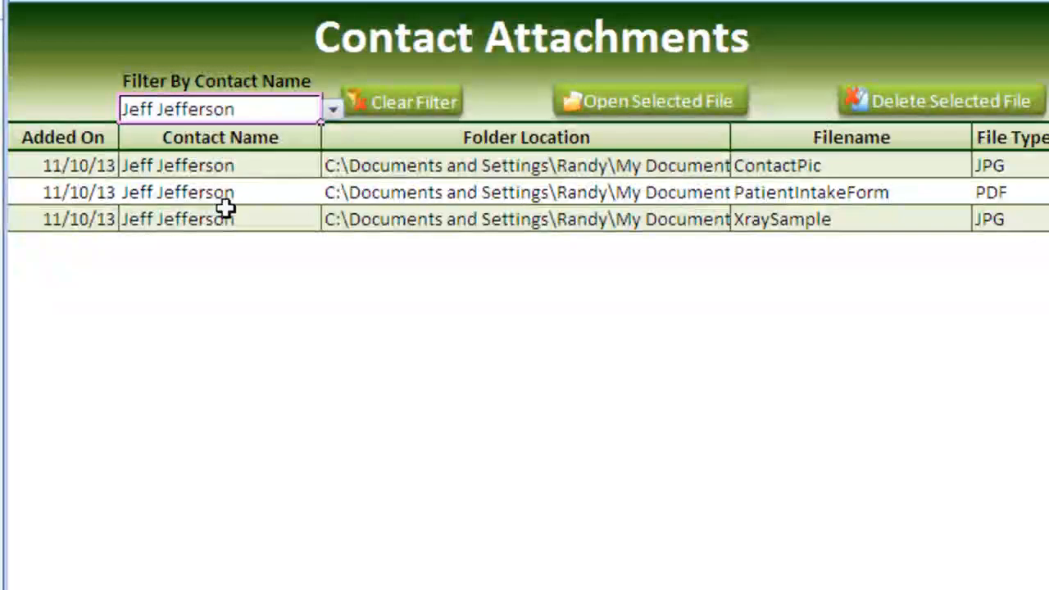
{"action": "left_click", "coordinate": [397, 112]}
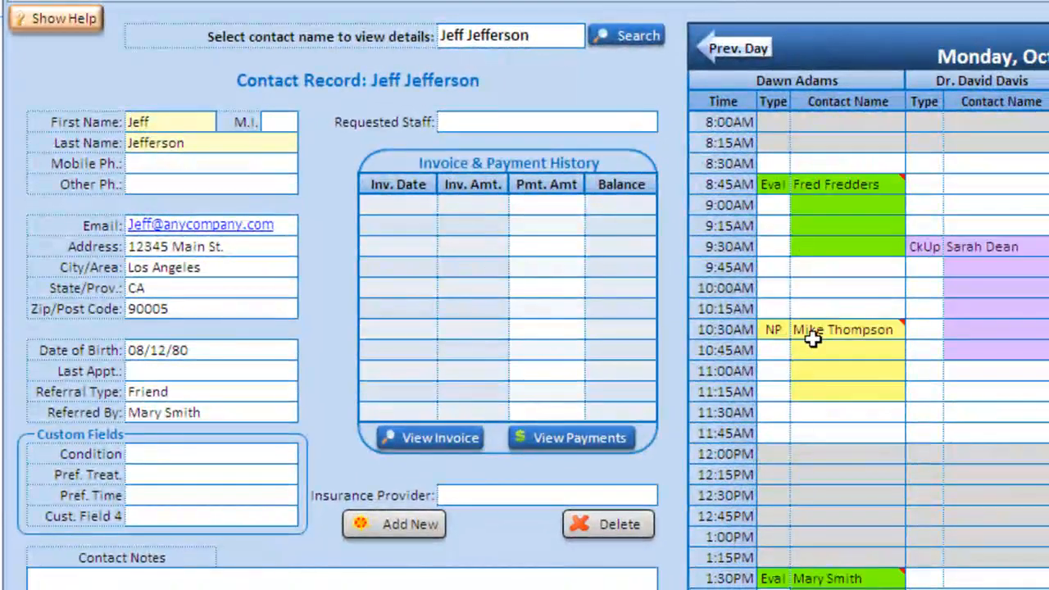
- Load the 8:45 AM Eval client and enter a 140.40 payment on the $140.40 invoice
{"action": "left_click", "coordinate": [811, 336]}
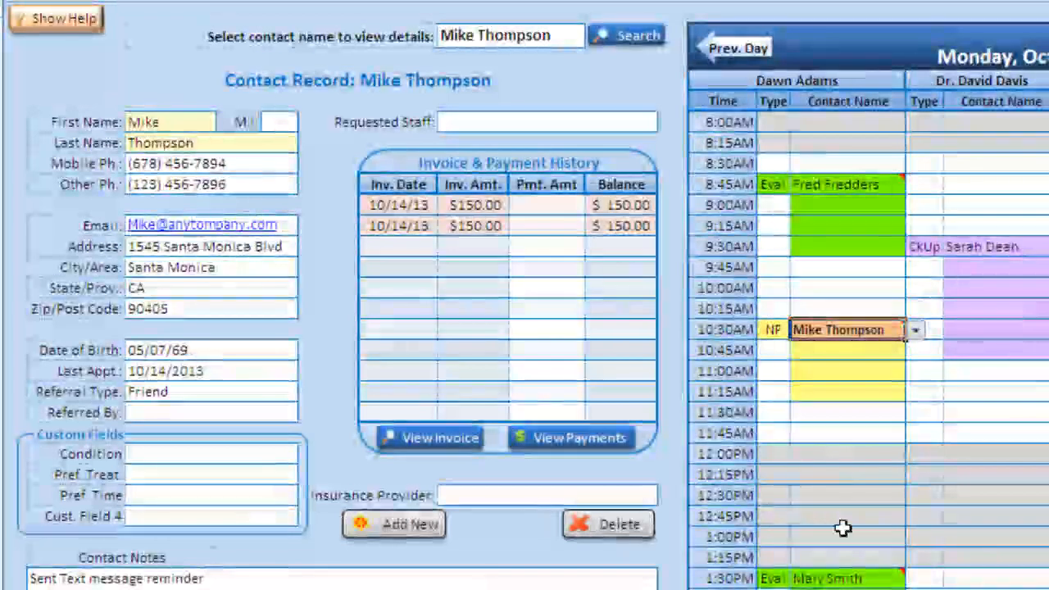
{"action": "left_click", "coordinate": [845, 577]}
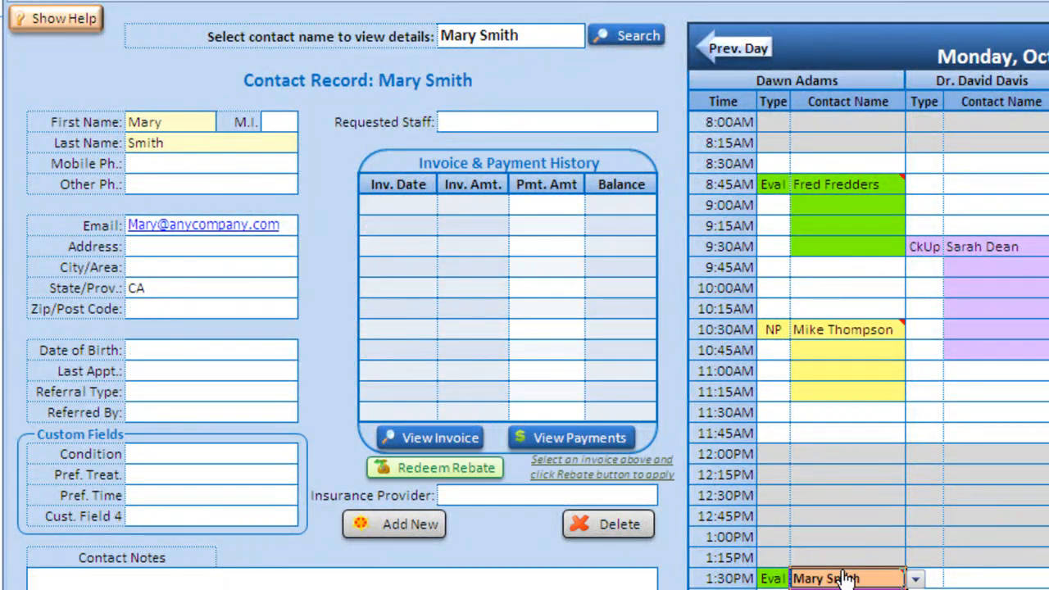
{"action": "left_click", "coordinate": [843, 185]}
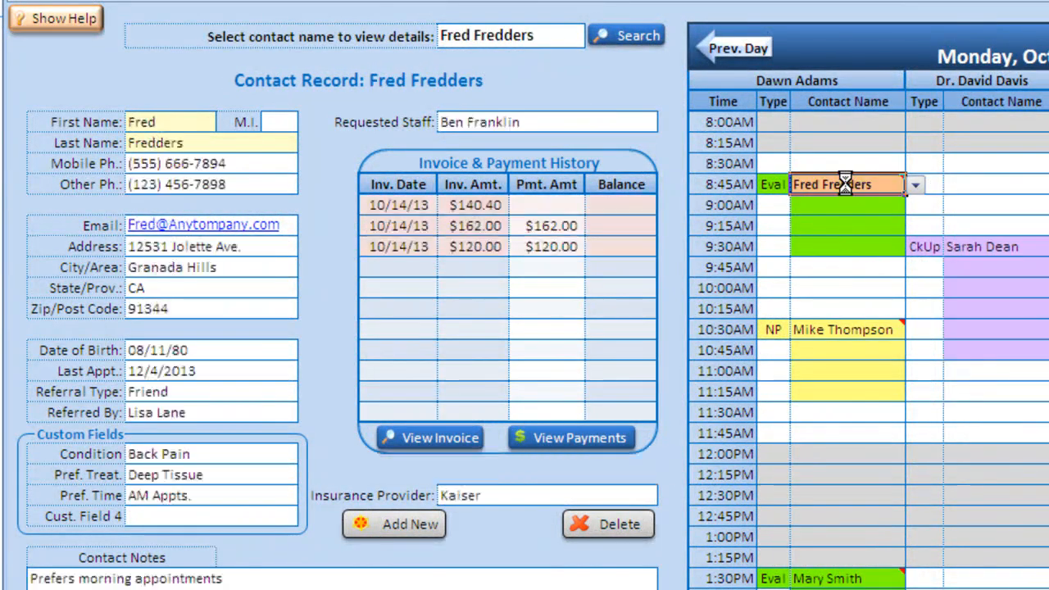
{"action": "left_click_drag", "start_coordinate": [434, 235], "coordinate": [463, 232]}
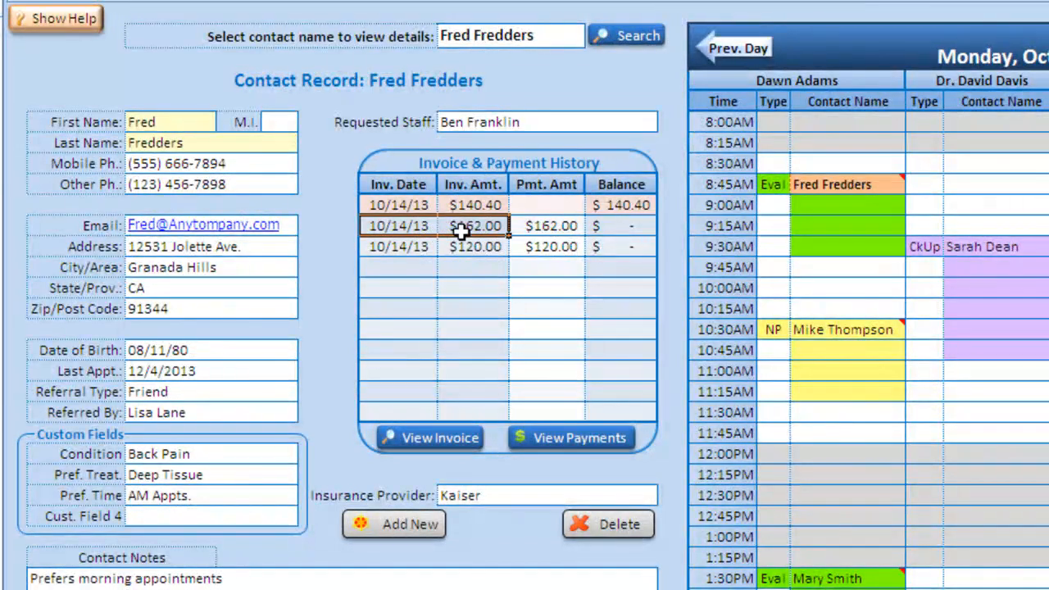
{"action": "left_click", "coordinate": [534, 208]}
{"action": "type", "text": "14"}
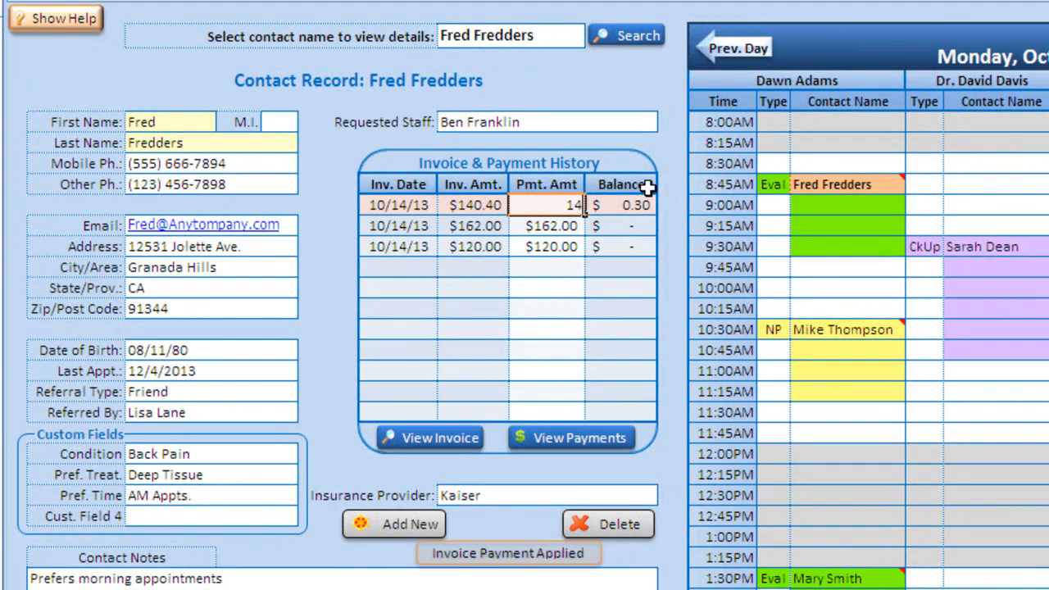
{"action": "type", "text": "0.40"}
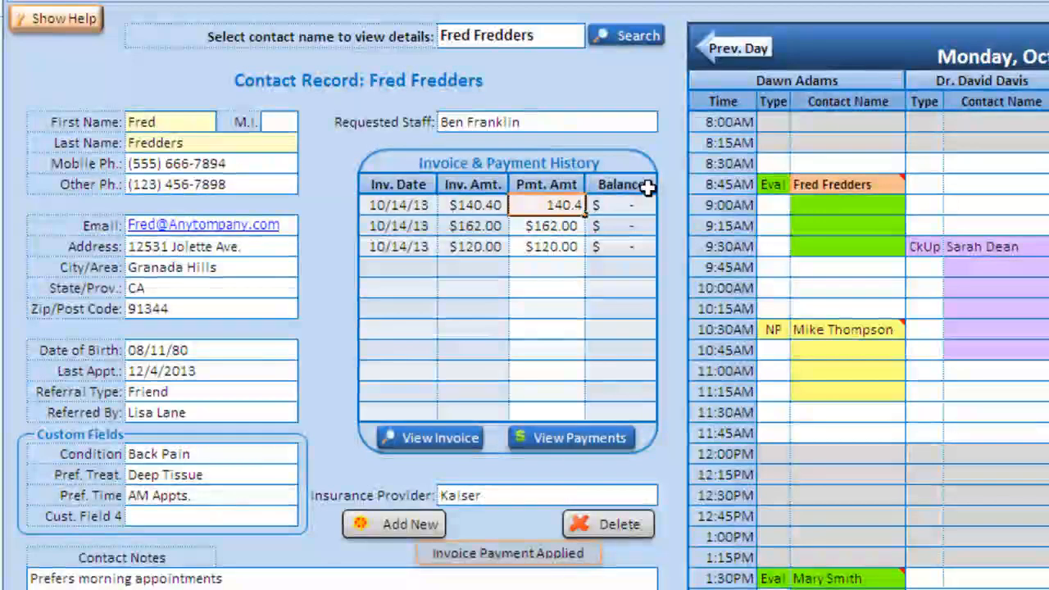
{"action": "key", "text": "Return"}
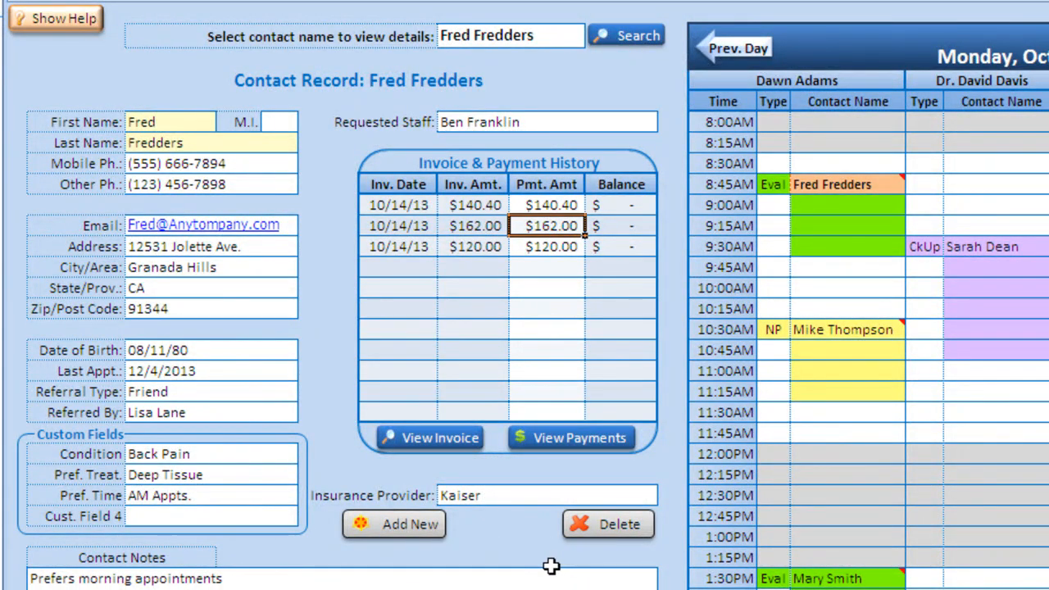
- Review the $162.00 invoice, view the contact's payments list, and clear its contact filter
{"action": "left_click", "coordinate": [442, 438]}
{"action": "scroll", "coordinate": [606, 578], "scroll_direction": "down", "scroll_amount": 5}
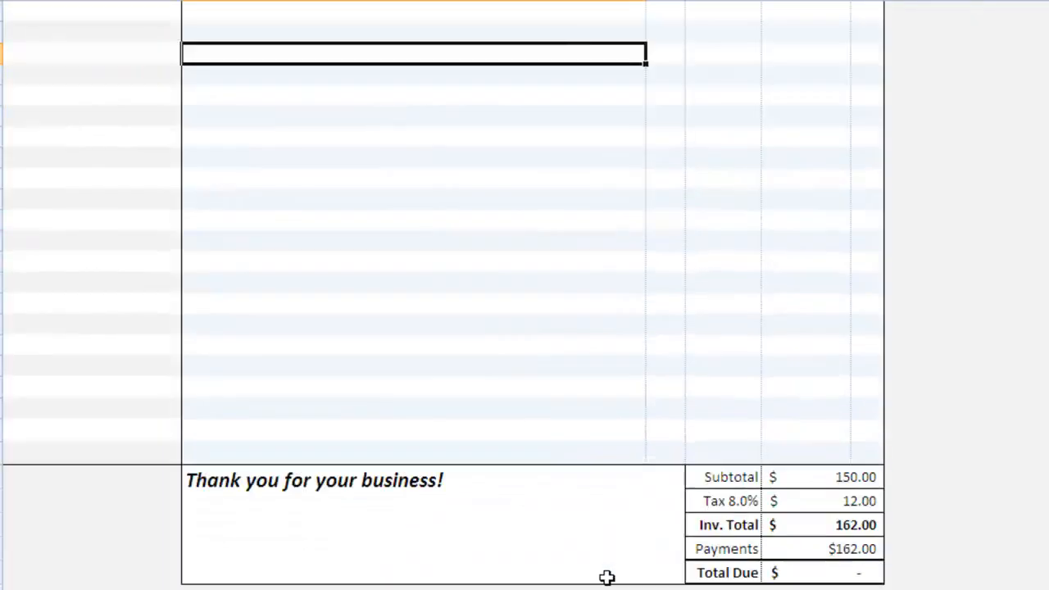
{"action": "scroll", "coordinate": [604, 577], "scroll_direction": "up", "scroll_amount": 5}
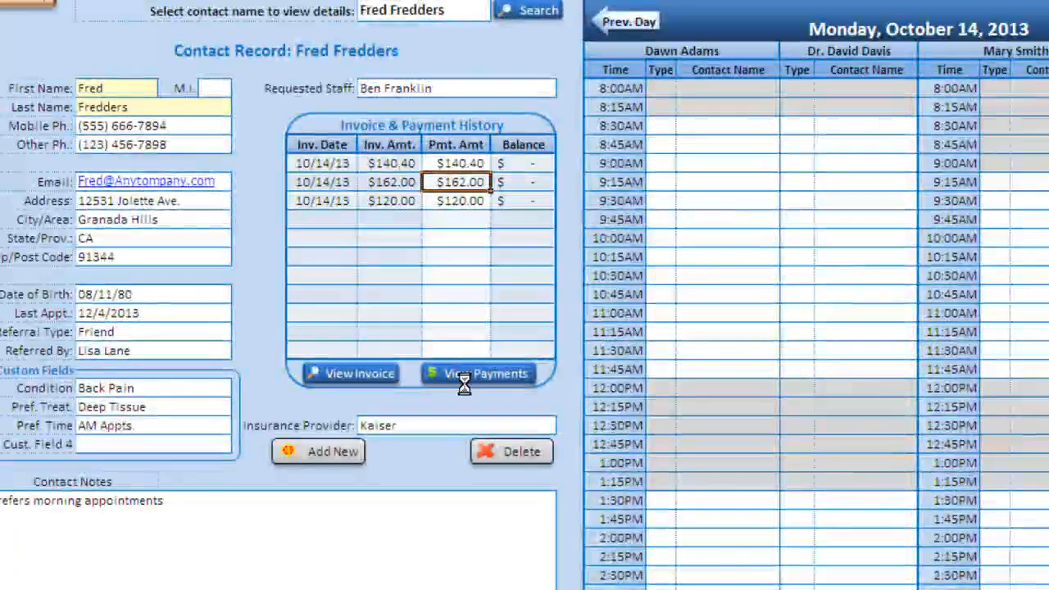
{"action": "left_click", "coordinate": [479, 373]}
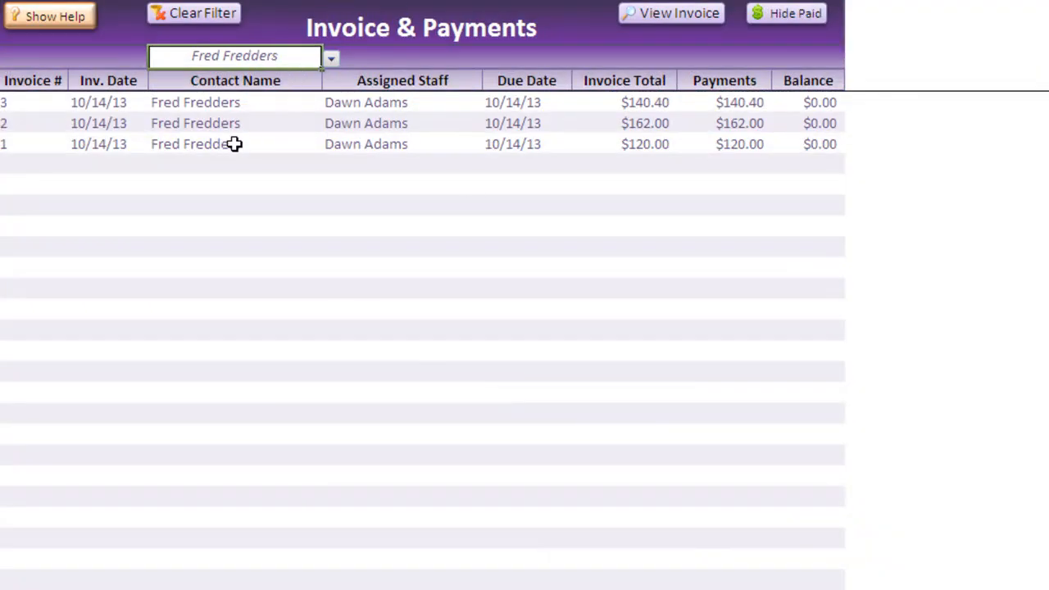
{"action": "left_click", "coordinate": [225, 25]}
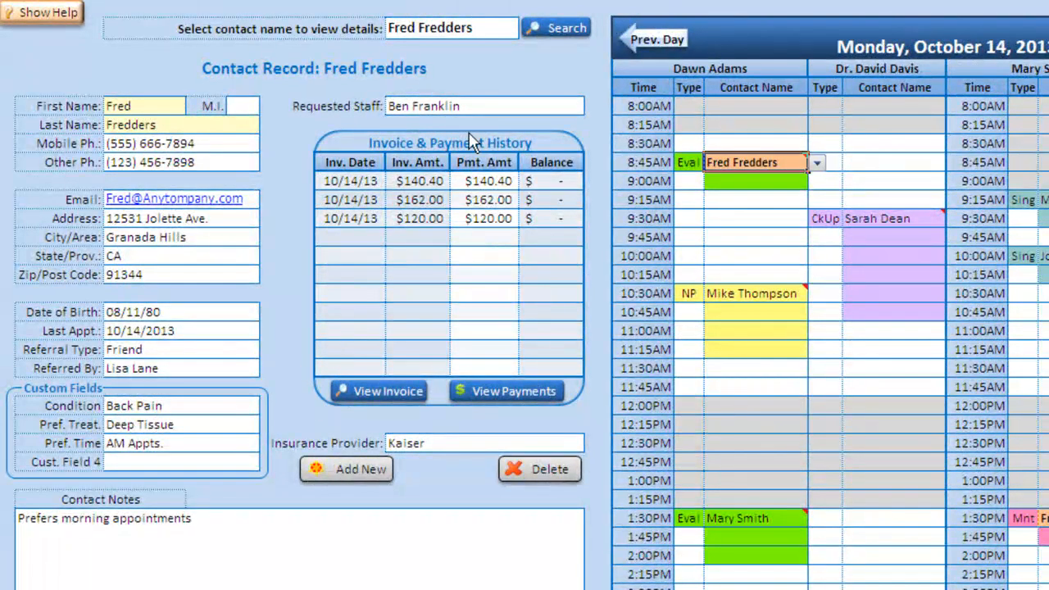
- Reload the new contact by typing J in the name search and accepting the autocomplete
{"action": "left_click", "coordinate": [482, 28]}
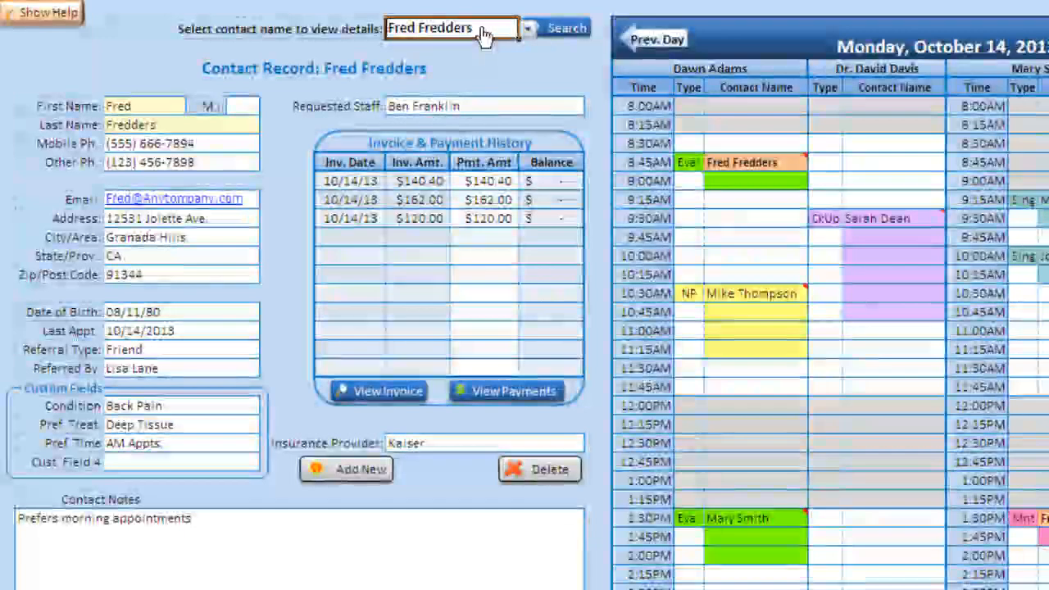
{"action": "type", "text": "Jeff Jefferson"}
{"action": "key", "text": "Return"}
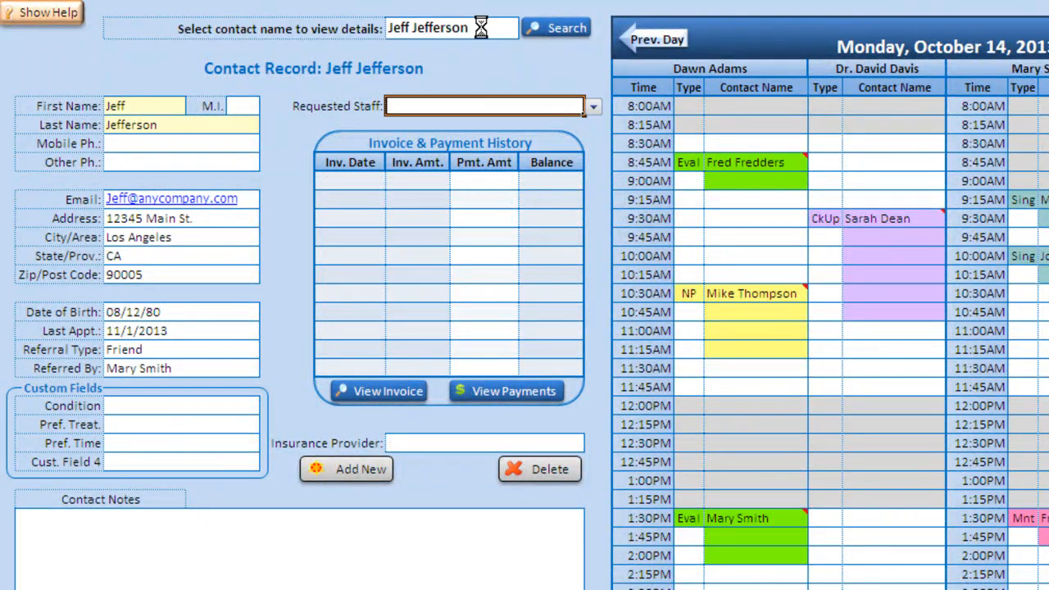
{"action": "left_click", "coordinate": [240, 358]}
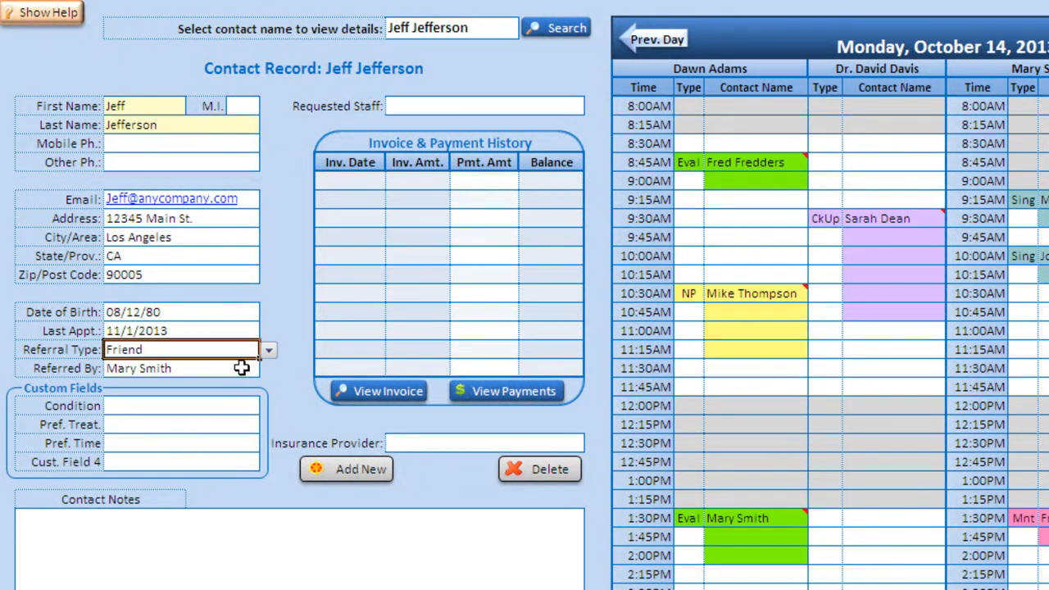
{"action": "left_click", "coordinate": [241, 367]}
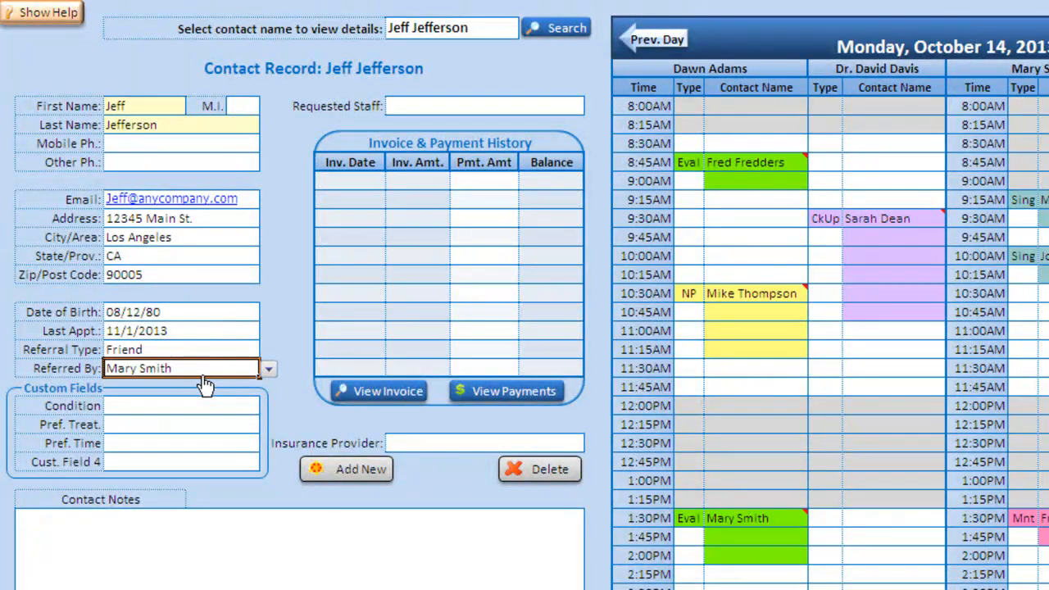
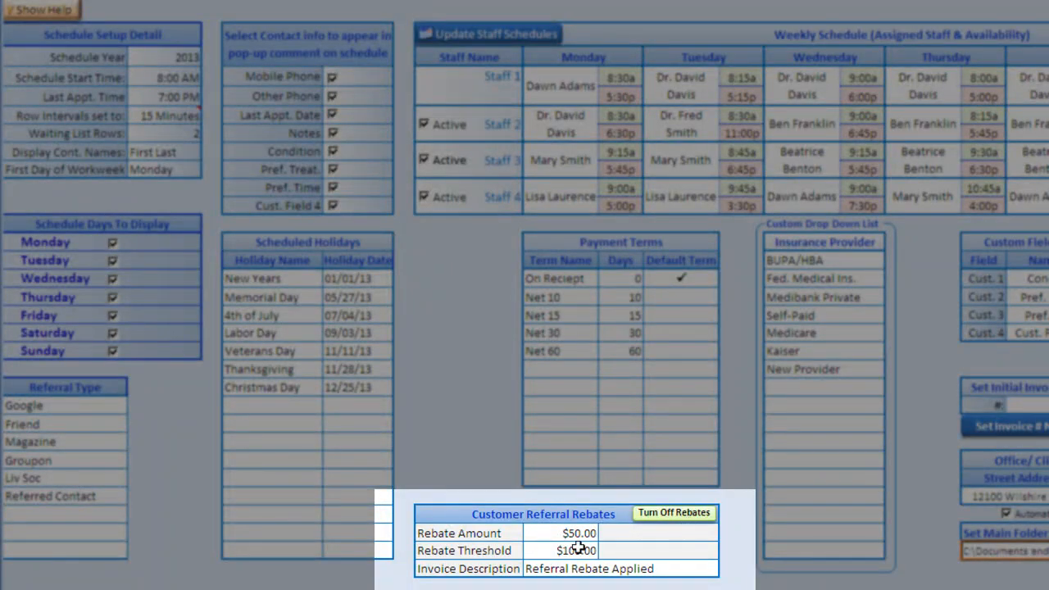
- Generate invoice #6 dated 10/14/13 for the 1:30PM Evaluation appointment, totalling $140.40
{"action": "left_click", "coordinate": [564, 571]}
{"action": "left_click", "coordinate": [565, 536]}
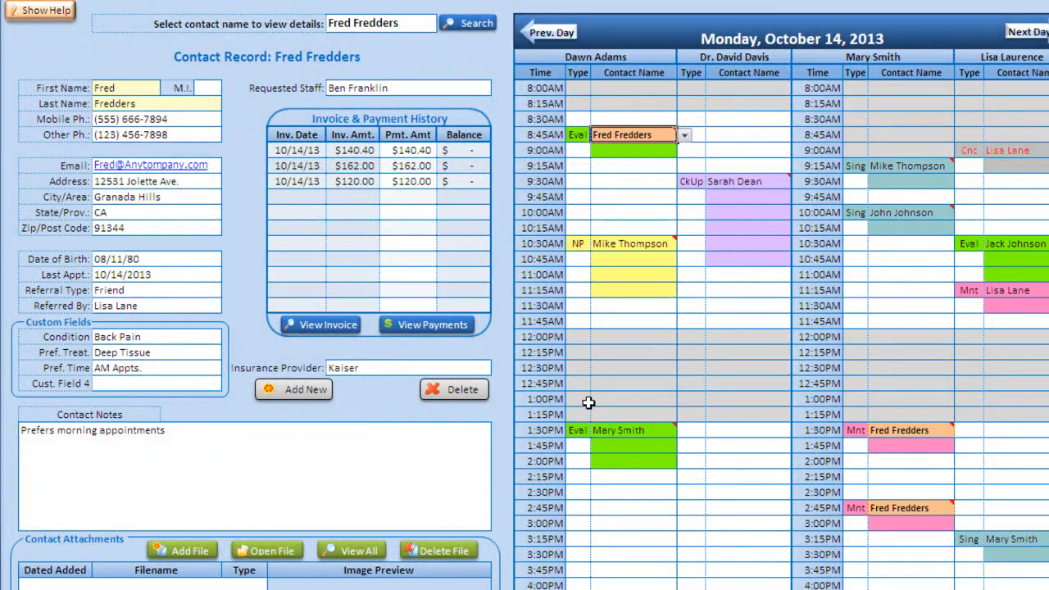
{"action": "left_click", "coordinate": [632, 432]}
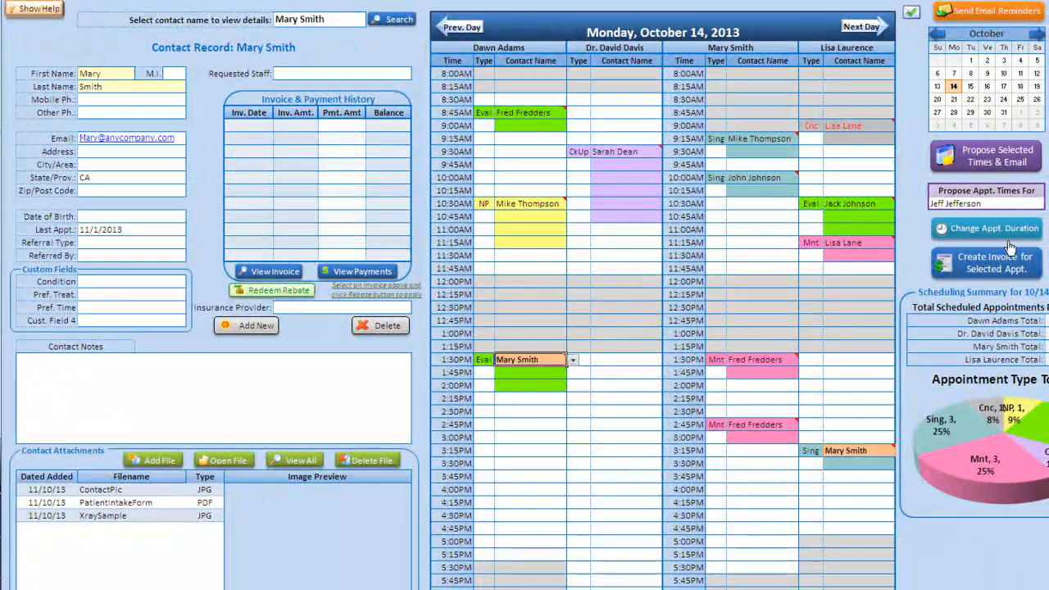
{"action": "left_click", "coordinate": [1010, 258]}
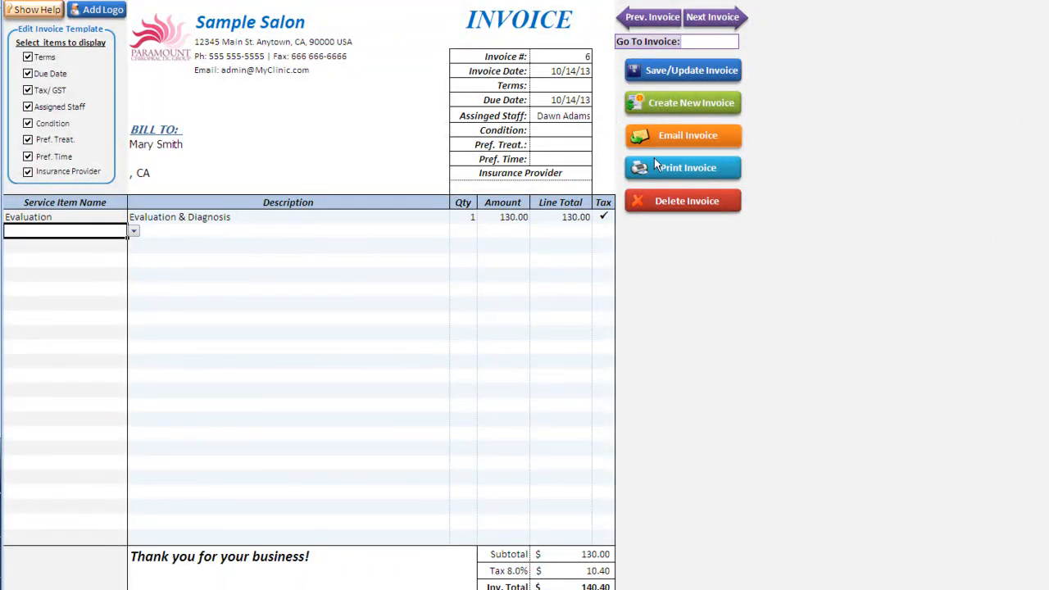
- Save the new invoice and redeem the $50.00 referral rebate against its 10/14/13 row
{"action": "left_click", "coordinate": [688, 72]}
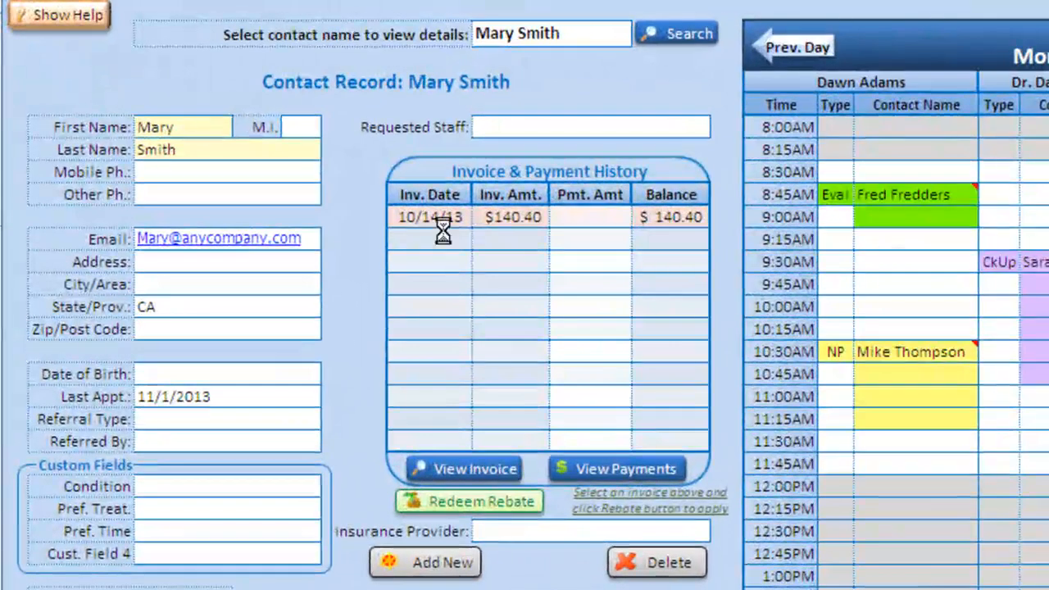
{"action": "left_click", "coordinate": [531, 217]}
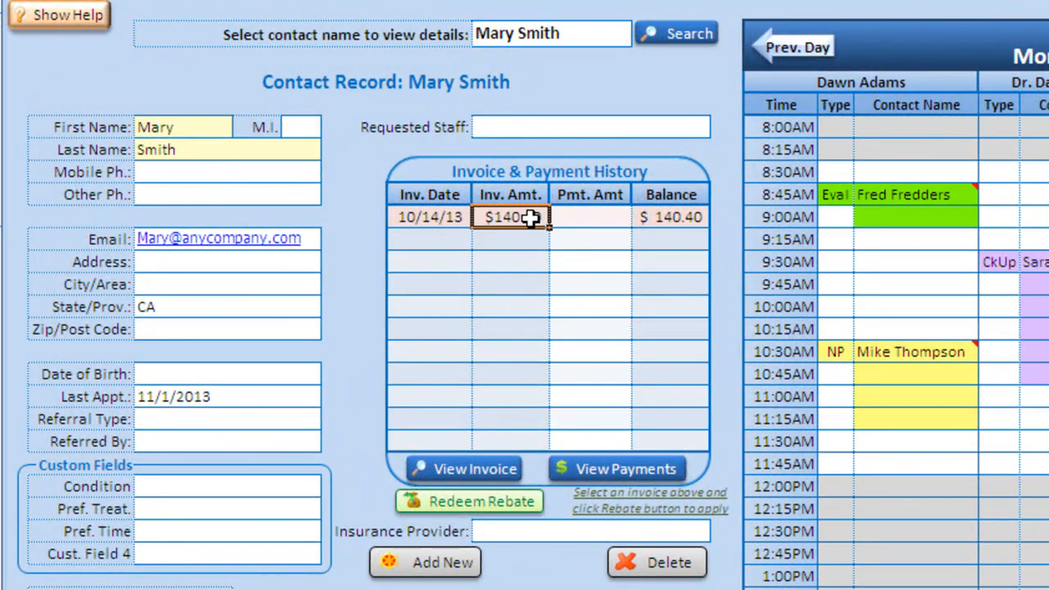
{"action": "left_click", "coordinate": [450, 500]}
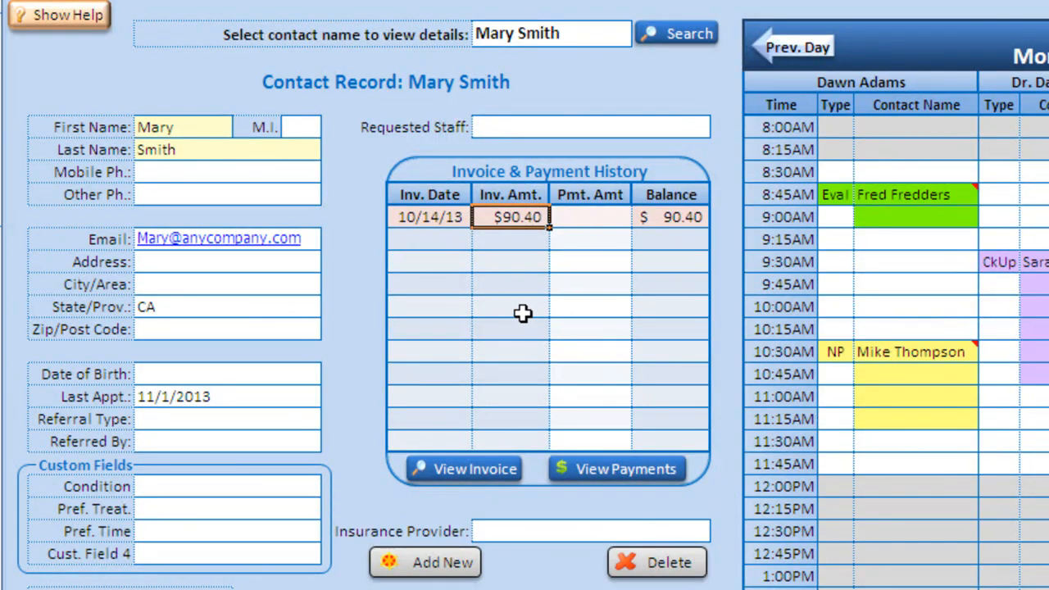
- Check the invoice's -50.00 Referral Rebate Applied line, now $90.40, and return to the schedule
{"action": "left_click", "coordinate": [456, 473]}
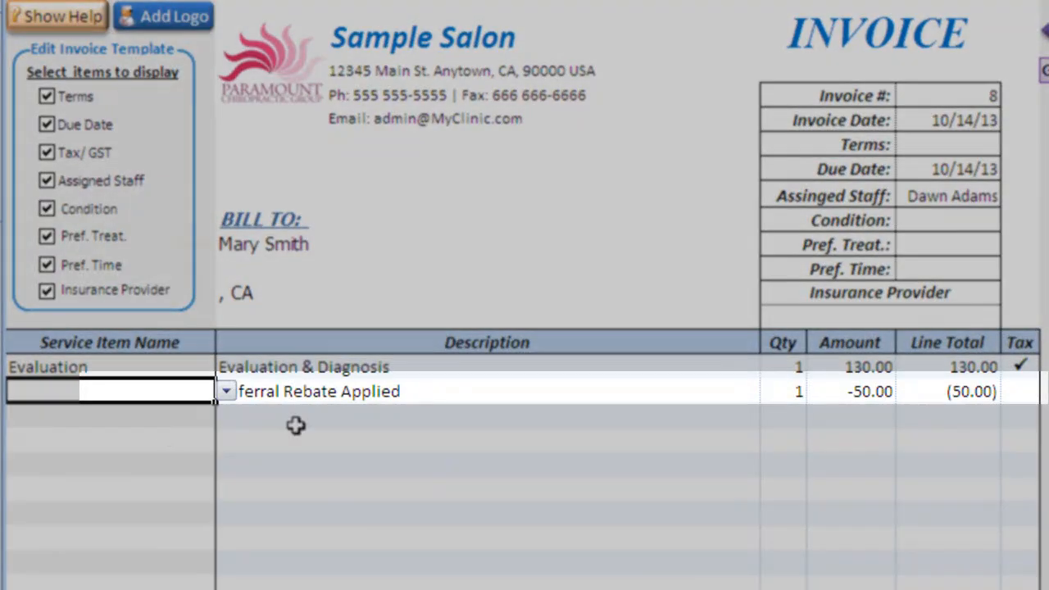
{"action": "left_click", "coordinate": [187, 468]}
{"action": "left_click", "coordinate": [292, 385]}
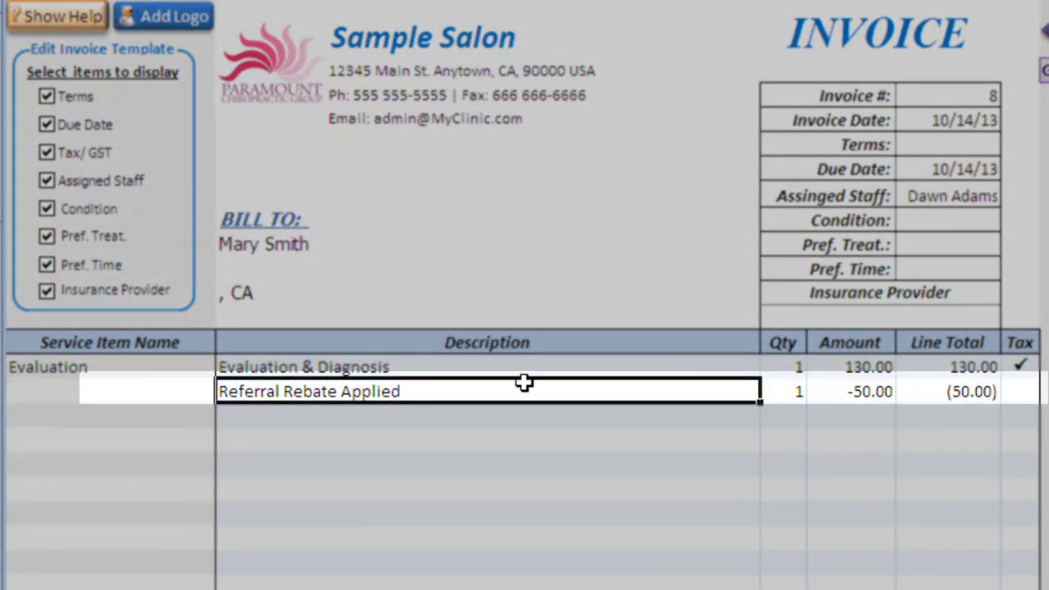
{"action": "left_click", "coordinate": [867, 385]}
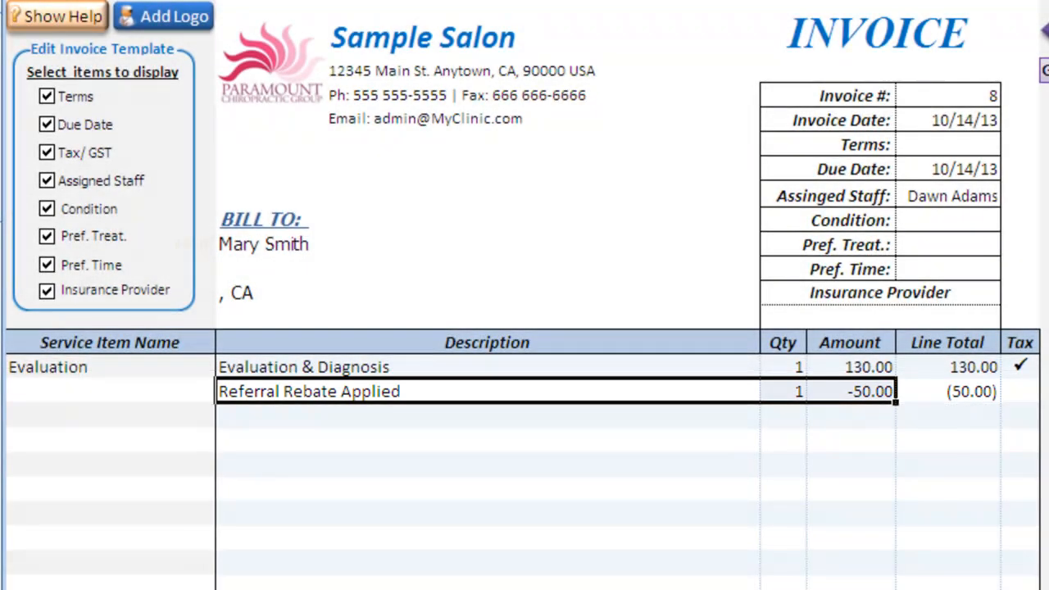
{"action": "left_click", "coordinate": [327, 586]}
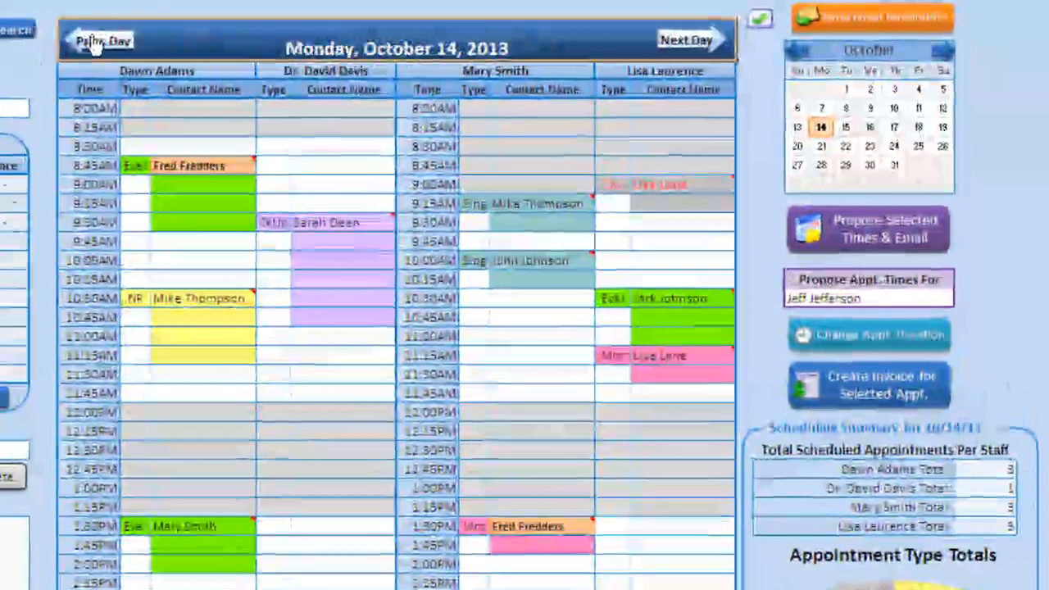
{"action": "left_click", "coordinate": [94, 45]}
{"action": "left_click", "coordinate": [675, 39]}
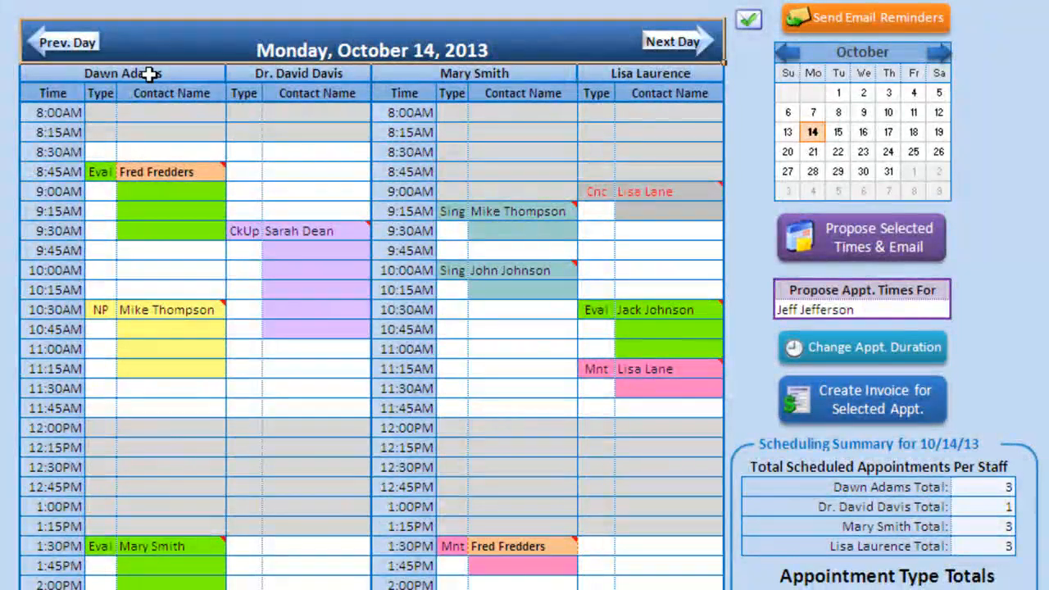
{"action": "left_click", "coordinate": [152, 74]}
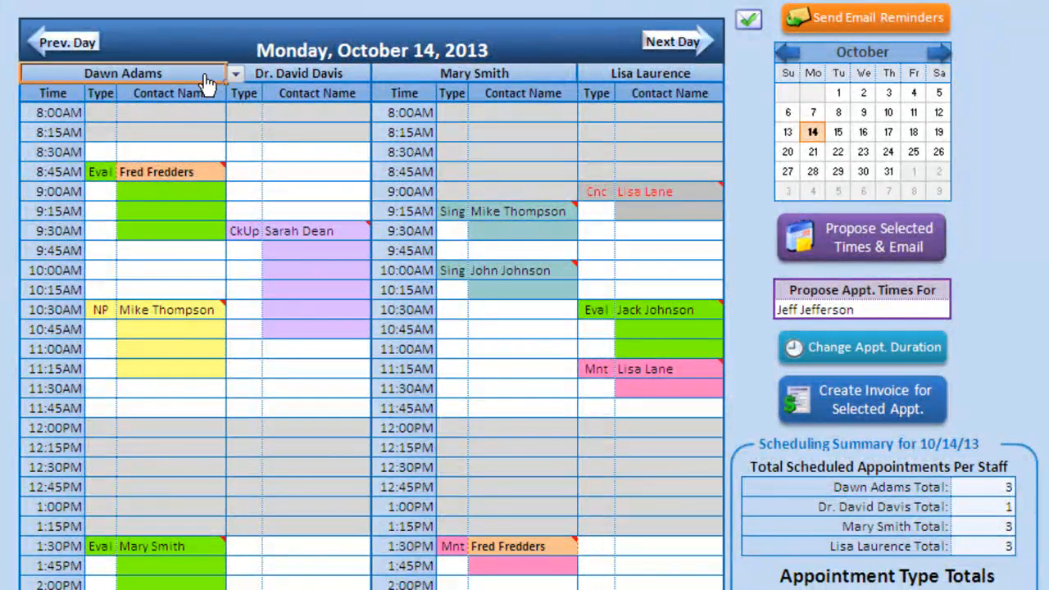
{"action": "left_click", "coordinate": [235, 73]}
{"action": "scroll", "coordinate": [237, 108], "scroll_direction": "up", "scroll_amount": 1}
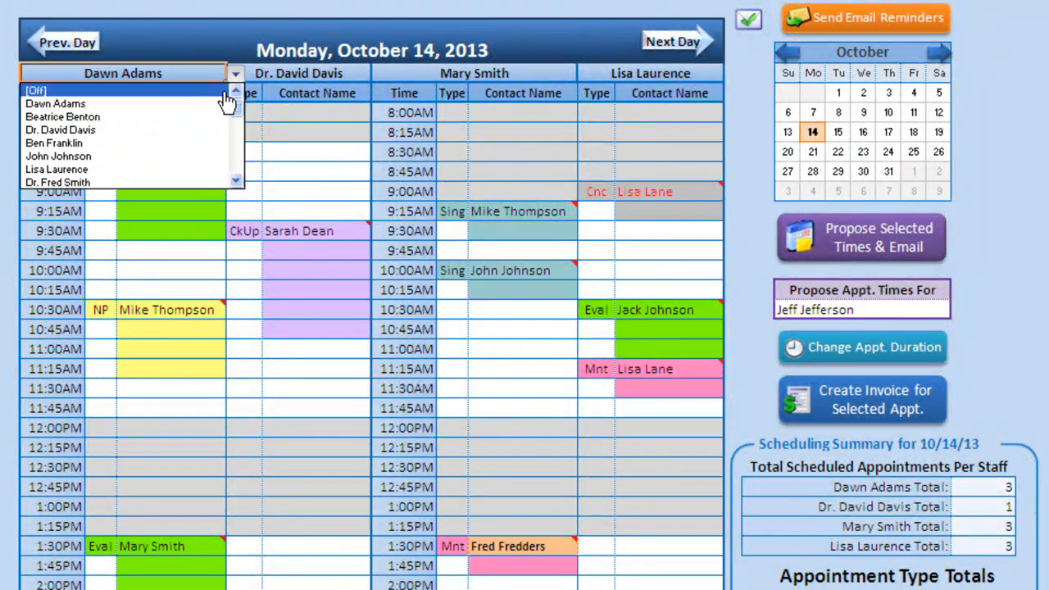
{"action": "left_click", "coordinate": [215, 92]}
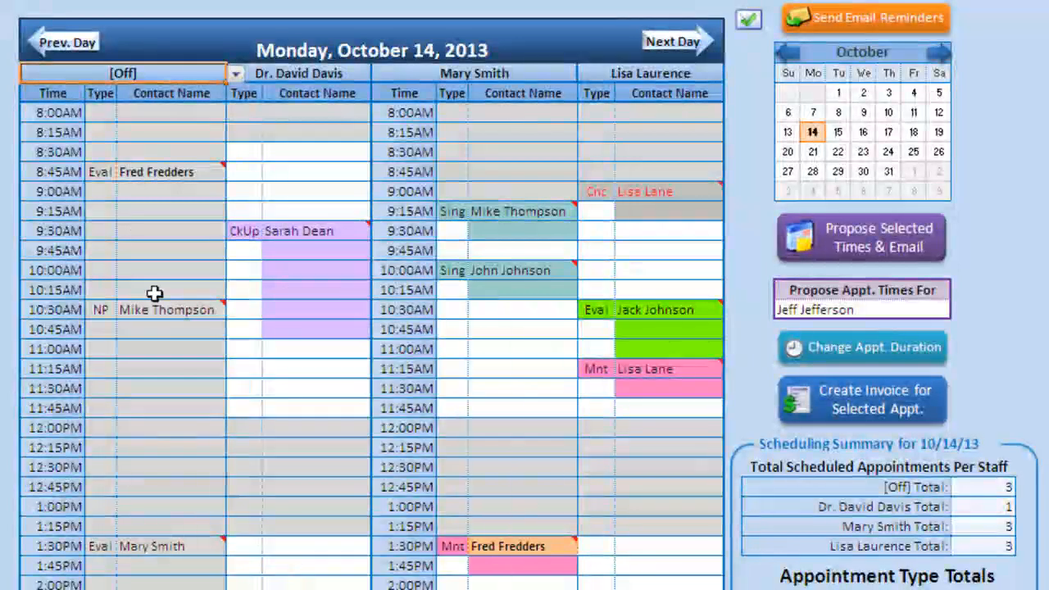
{"action": "left_click", "coordinate": [235, 74]}
{"action": "left_click", "coordinate": [212, 105]}
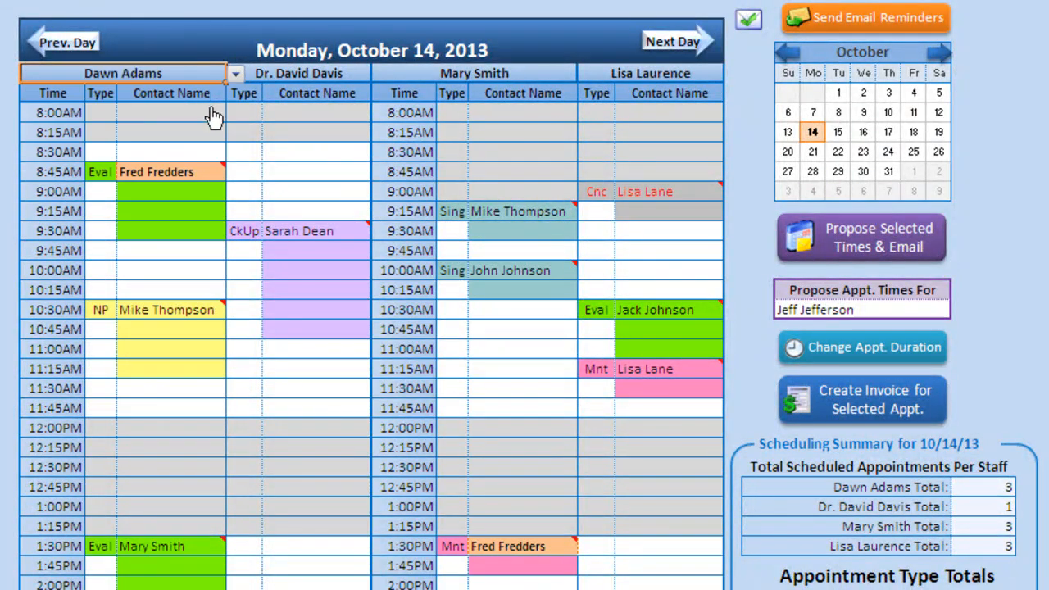
{"action": "left_click", "coordinate": [163, 314]}
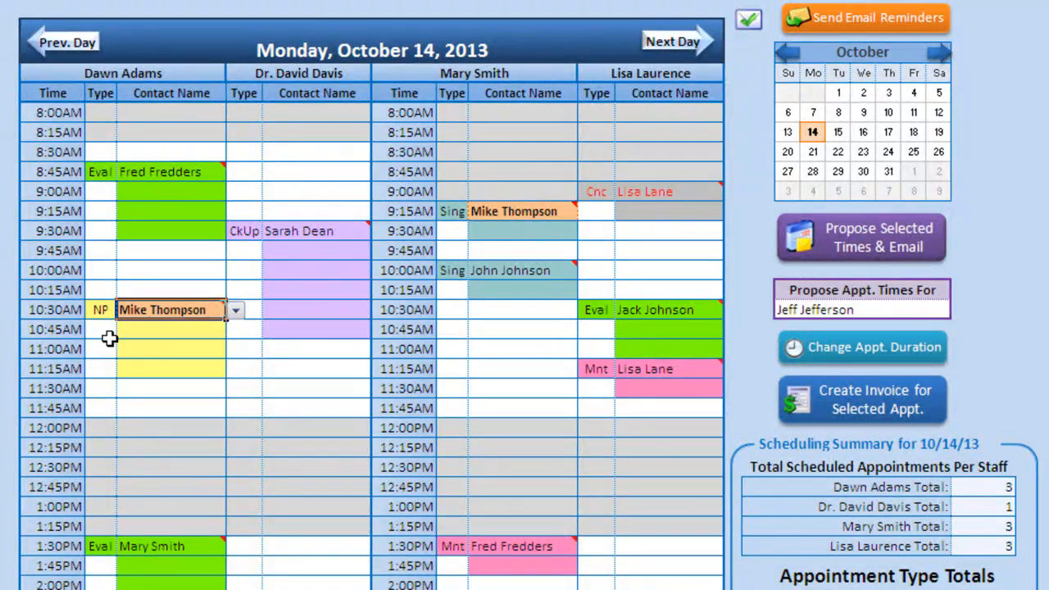
- Change the 8:45AM evaluation appointment's duration to 0:15
{"action": "left_click", "coordinate": [100, 174]}
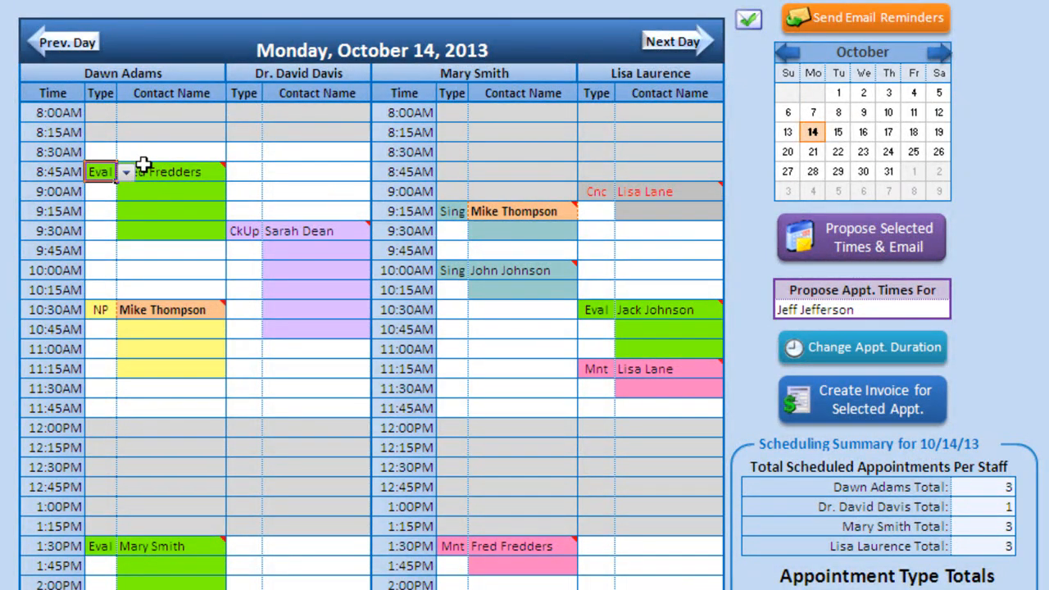
{"action": "left_click", "coordinate": [143, 170]}
{"action": "right_click", "coordinate": [148, 171]}
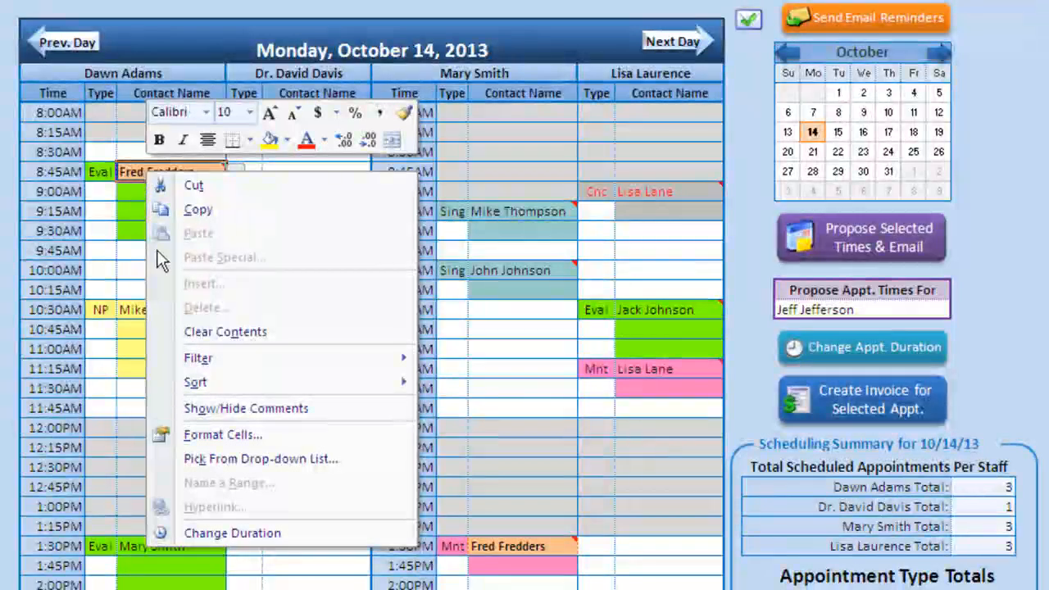
{"action": "left_click", "coordinate": [222, 530]}
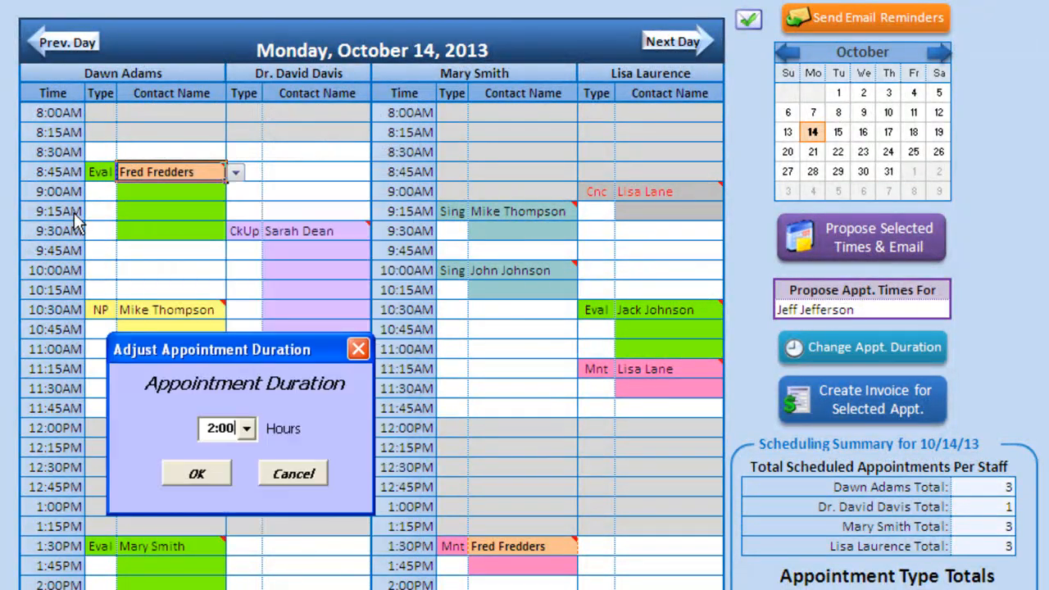
{"action": "left_click", "coordinate": [247, 429]}
{"action": "left_click_drag", "start_coordinate": [294, 494], "coordinate": [287, 452]}
{"action": "left_click", "coordinate": [278, 452]}
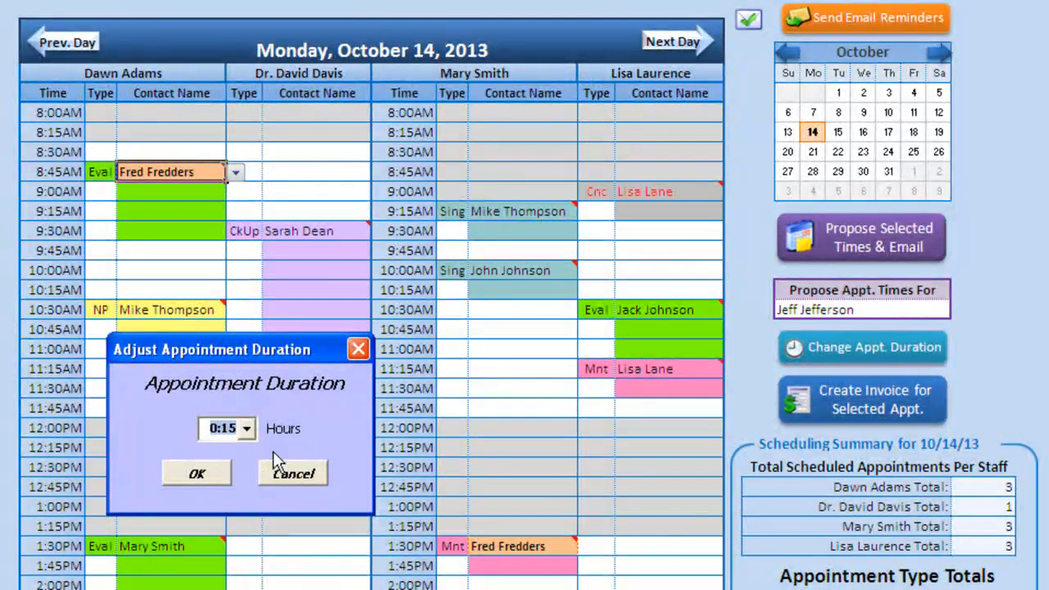
{"action": "left_click", "coordinate": [202, 475]}
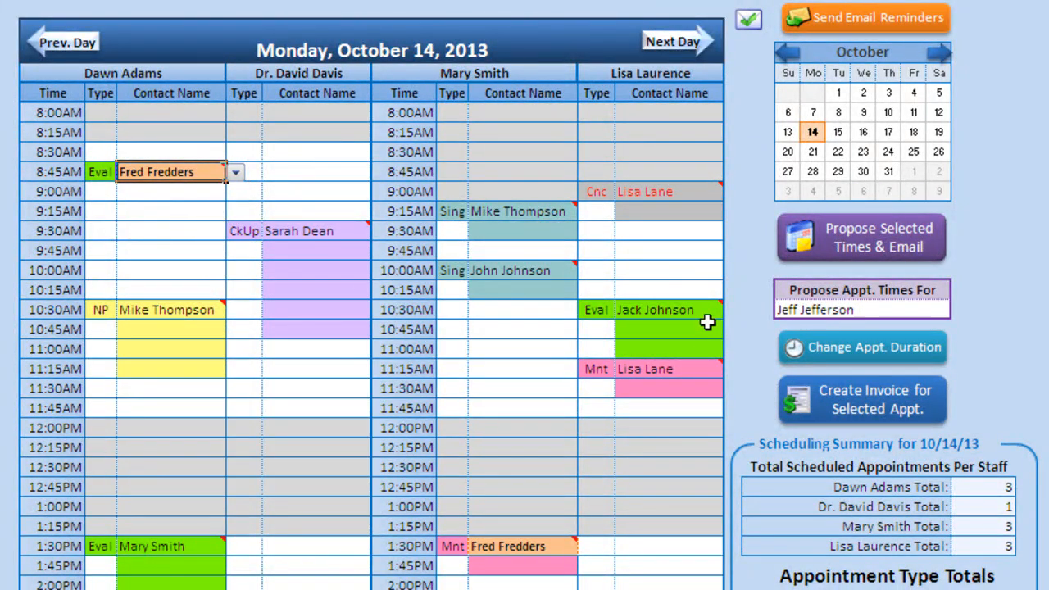
- Set its duration to 0:30 so it covers the 8:45 and 9:00 slots
{"action": "left_click", "coordinate": [846, 349]}
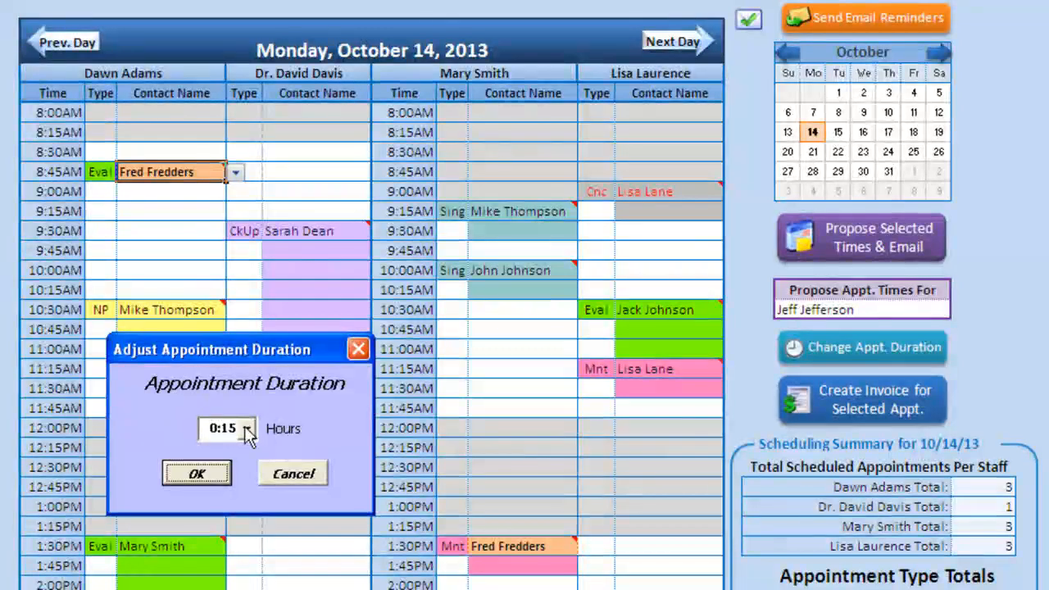
{"action": "left_click", "coordinate": [246, 429]}
{"action": "left_click", "coordinate": [238, 457]}
{"action": "left_click", "coordinate": [198, 473]}
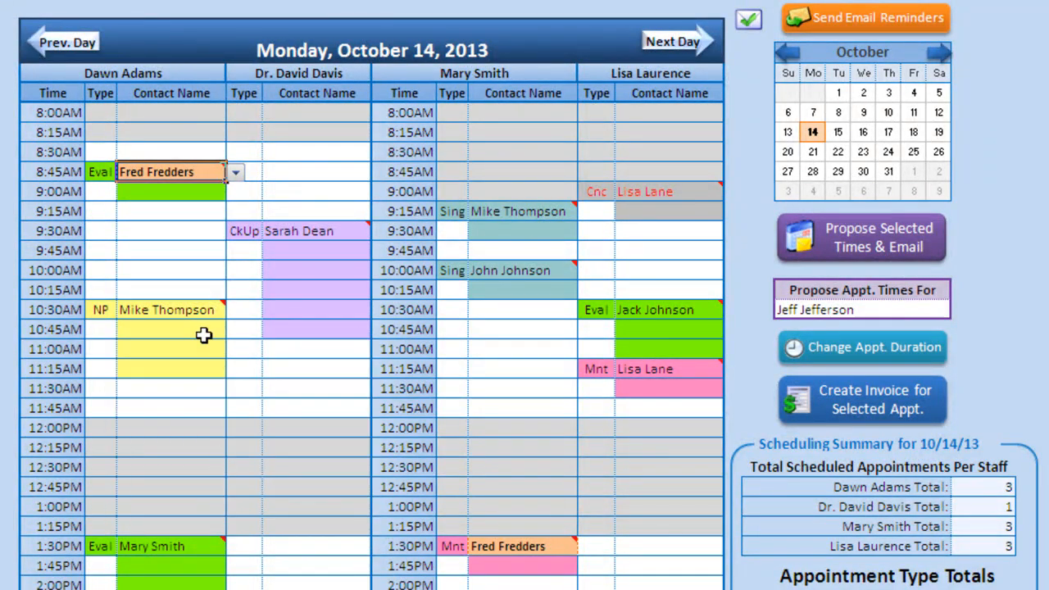
{"action": "left_click", "coordinate": [189, 228]}
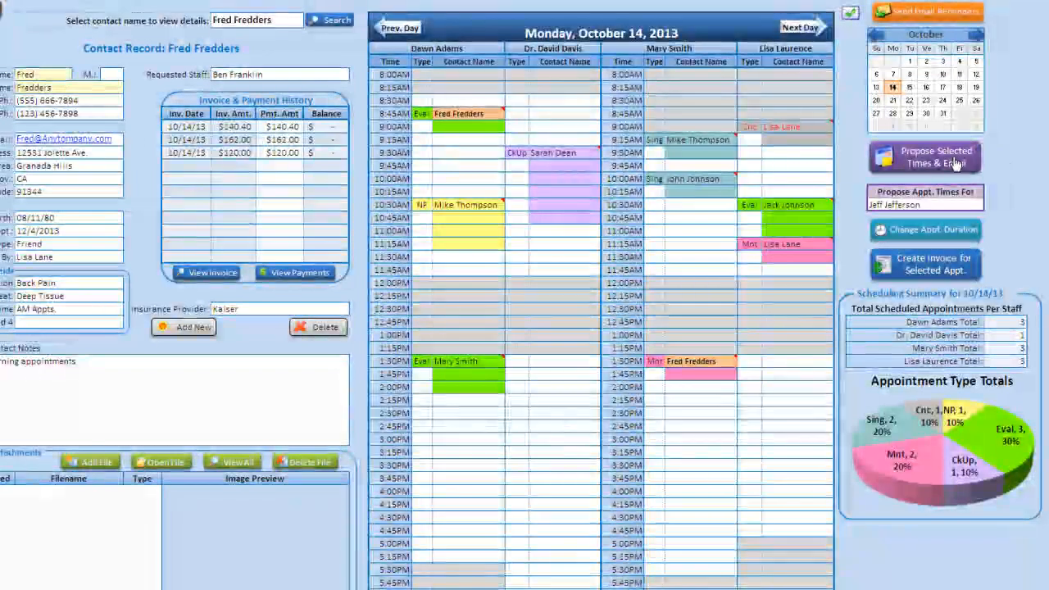
- Email the open 2:45PM, 1:30PM, 11:15AM and 9:45AM slots as proposed times, then minimize the draft
{"action": "left_click", "coordinate": [471, 426], "text": "ctrl"}
{"action": "left_click", "coordinate": [555, 366], "text": "ctrl"}
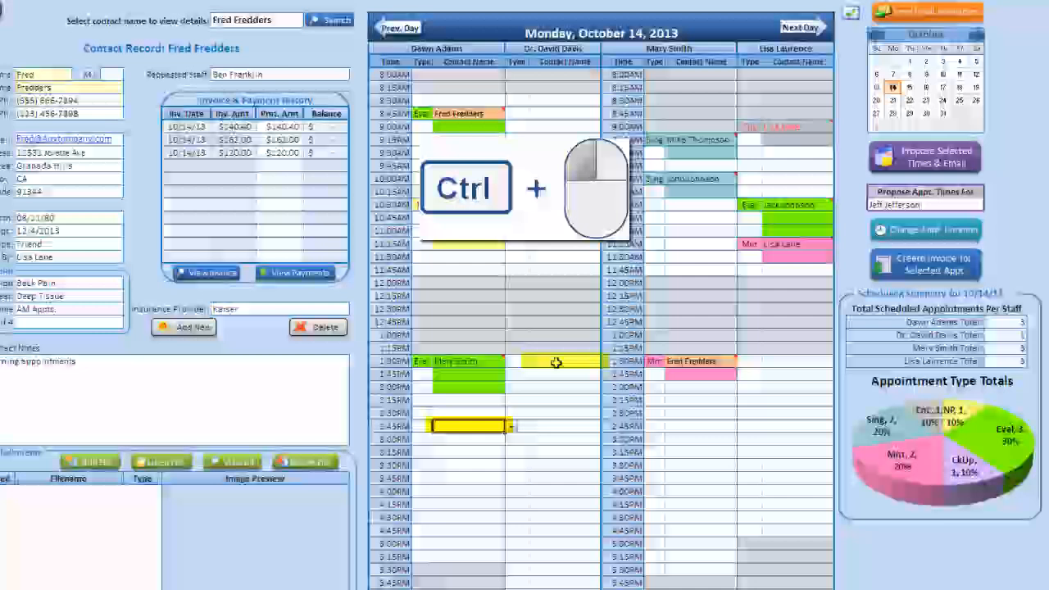
{"action": "left_click", "coordinate": [680, 245], "text": "ctrl"}
{"action": "left_click", "coordinate": [799, 168], "text": "ctrl"}
{"action": "left_click", "coordinate": [922, 162]}
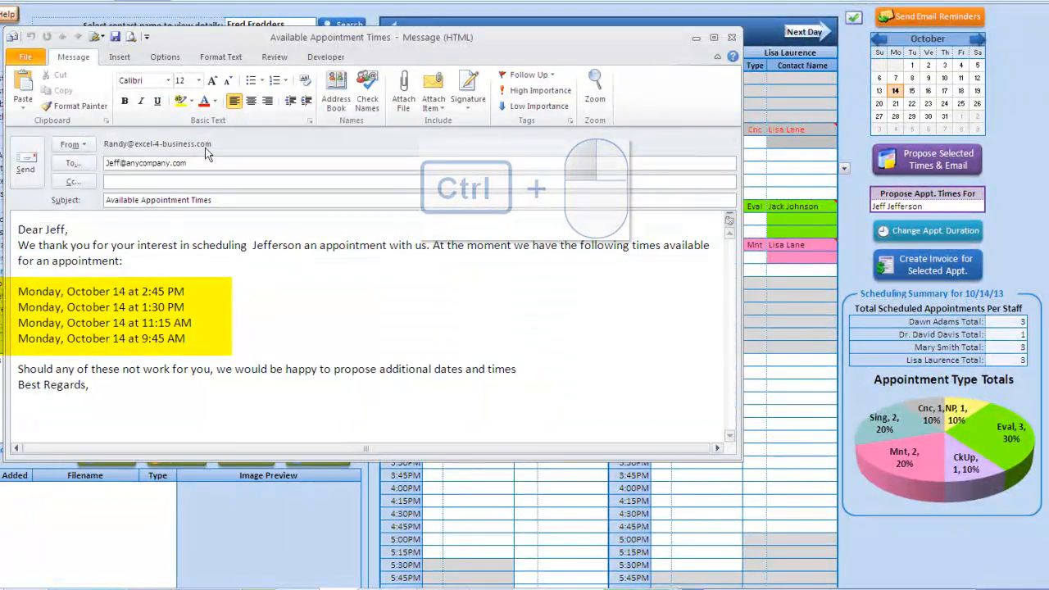
{"action": "left_click_drag", "start_coordinate": [18, 291], "coordinate": [186, 332]}
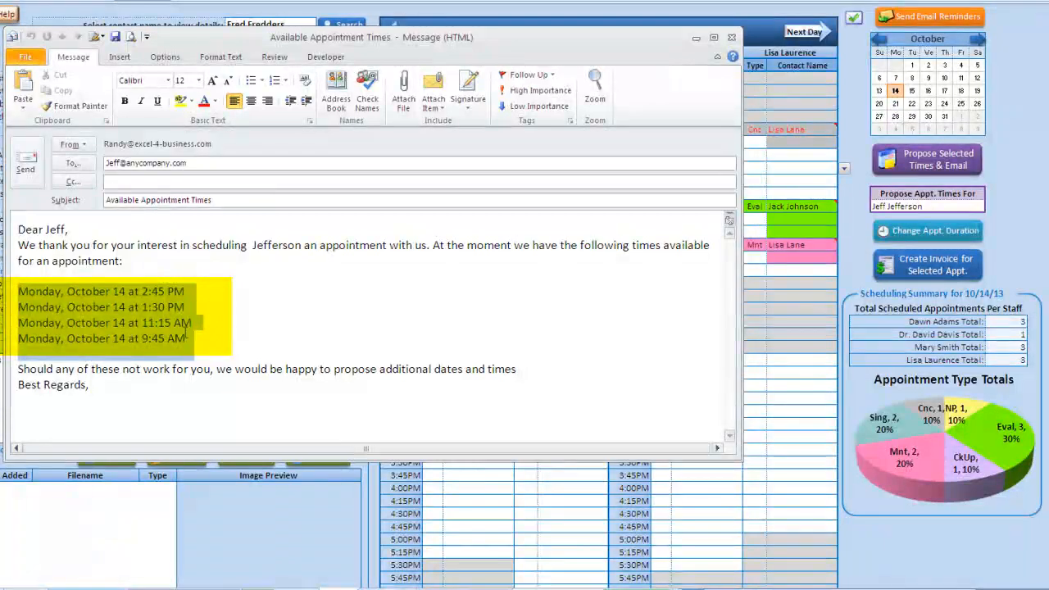
{"action": "left_click", "coordinate": [696, 39]}
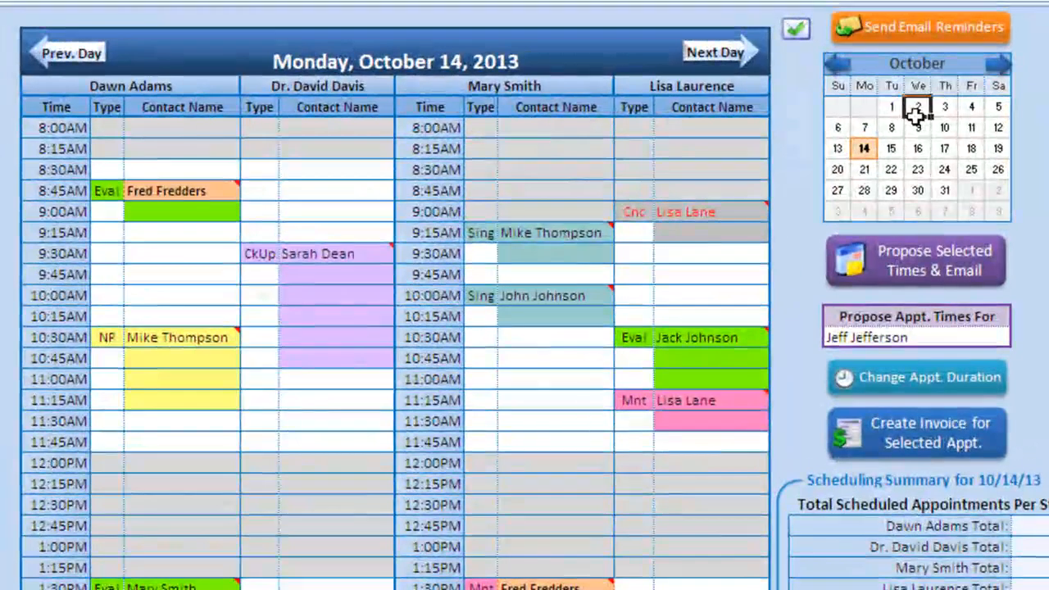
{"action": "left_click", "coordinate": [923, 86]}
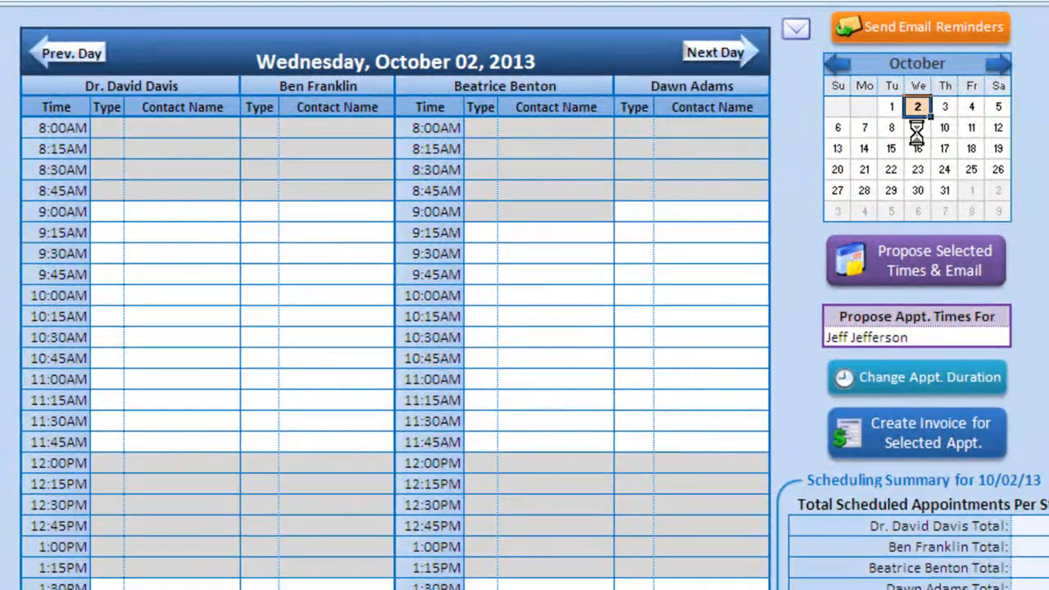
{"action": "left_click", "coordinate": [916, 128]}
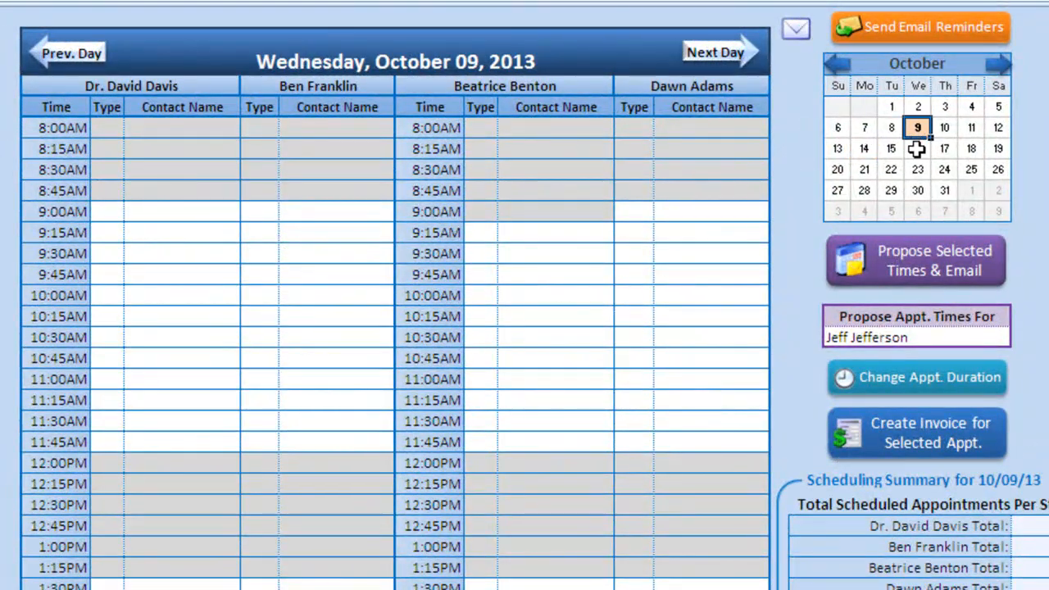
{"action": "left_click", "coordinate": [915, 149]}
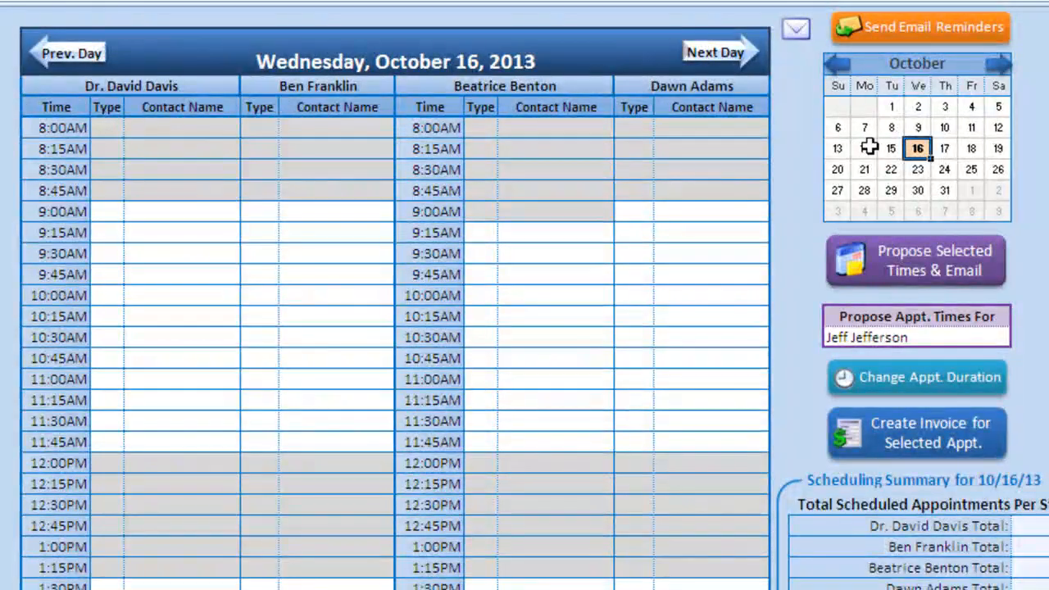
{"action": "left_click", "coordinate": [865, 148]}
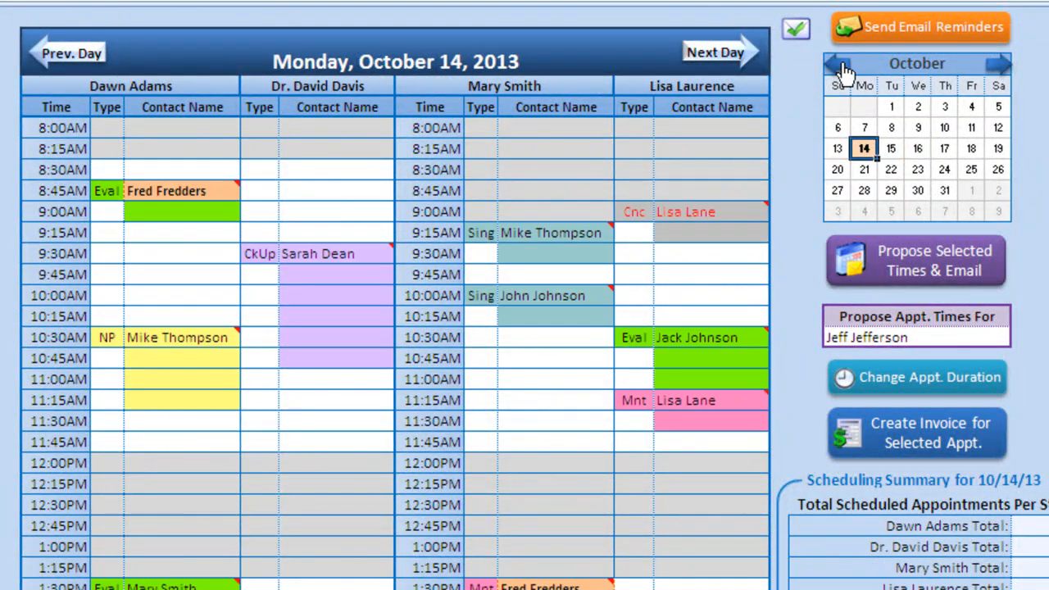
{"action": "left_click", "coordinate": [841, 67]}
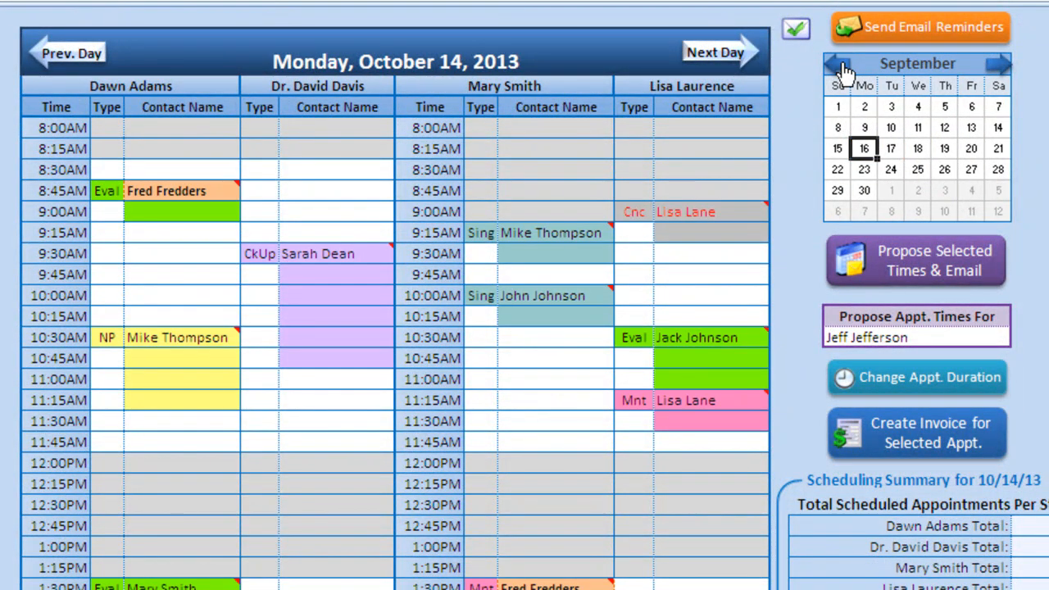
{"action": "left_click", "coordinate": [992, 66]}
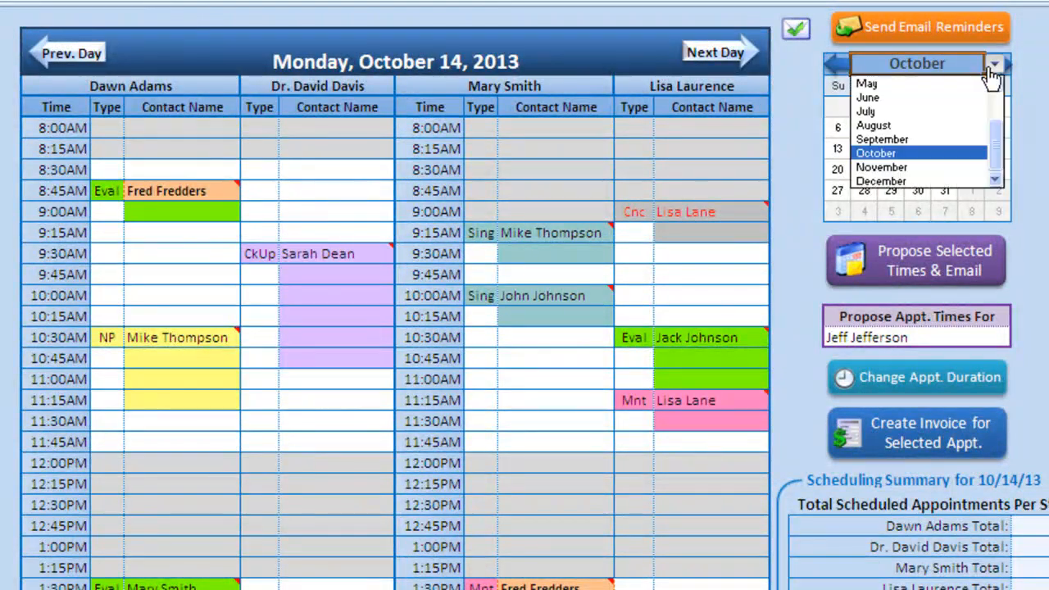
{"action": "left_click", "coordinate": [966, 152]}
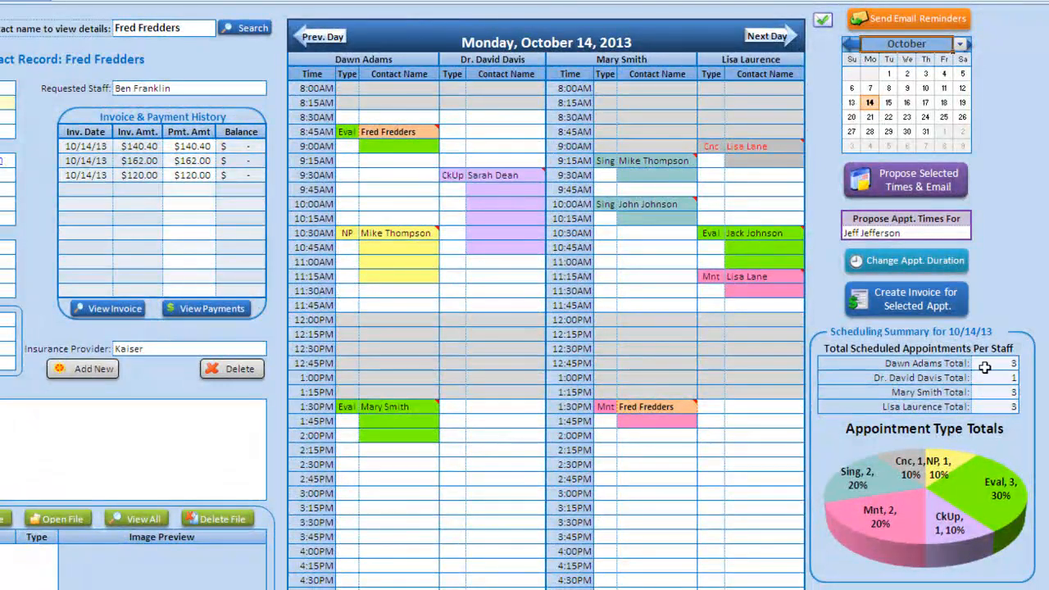
- Book a 2:45PM Mnt appointment for the autocompleted contact in the third staff column
{"action": "left_click", "coordinate": [604, 479]}
{"action": "type", "text": "Mnt"}
{"action": "key", "text": "Tab"}
{"action": "type", "text": "df"}
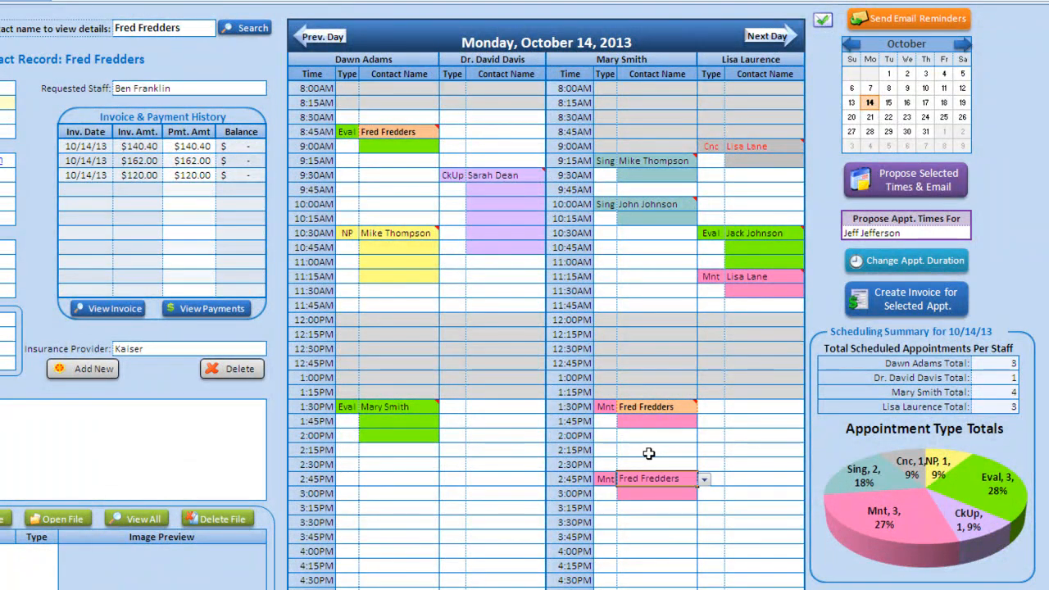
{"action": "key", "text": "Tab"}
- Add a 3:15PM Sing appointment with its autocompleted contact name
{"action": "key", "text": "Down"}
{"action": "key", "text": "Down"}
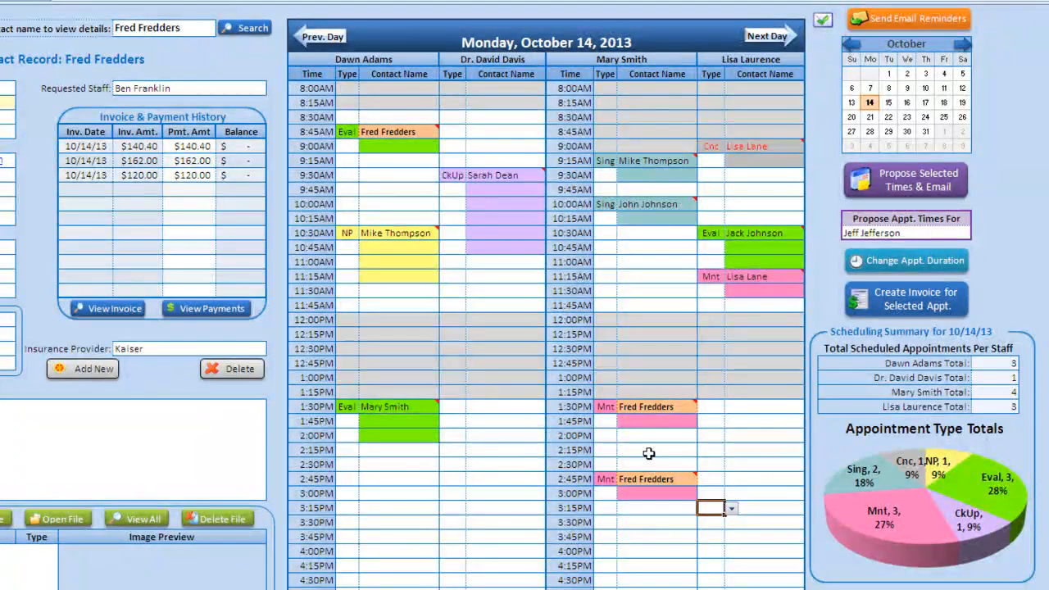
{"action": "type", "text": "s"}
{"action": "key", "text": "Tab"}
{"action": "type", "text": "ma"}
{"action": "key", "text": "Tab"}
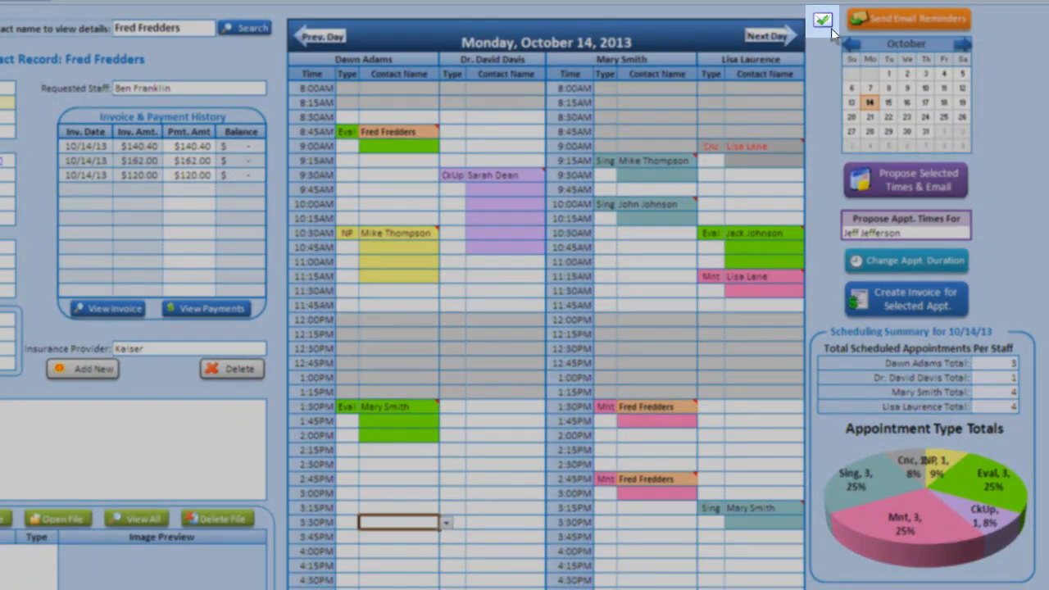
{"action": "left_click", "coordinate": [782, 39]}
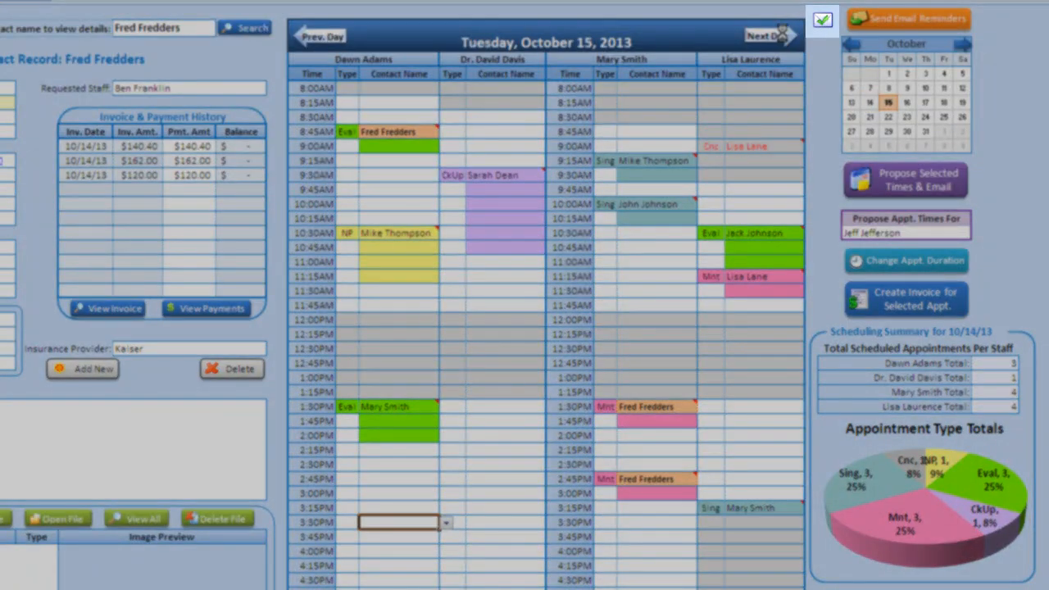
{"action": "left_click", "coordinate": [324, 37]}
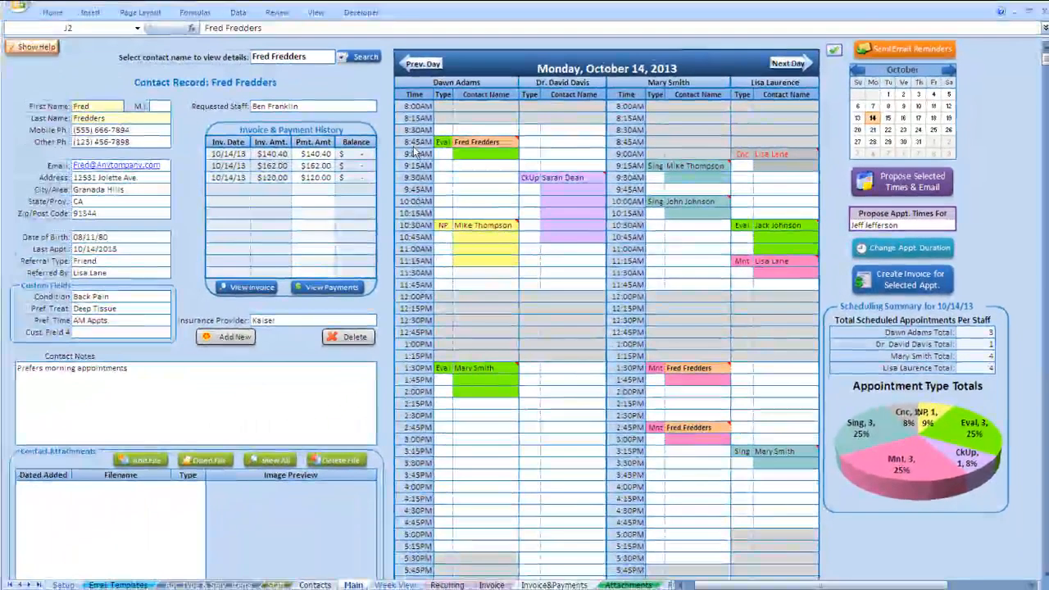
- Jump the Week View to 11/05/13, then back to the week of 10/14/13
{"action": "left_click", "coordinate": [396, 585]}
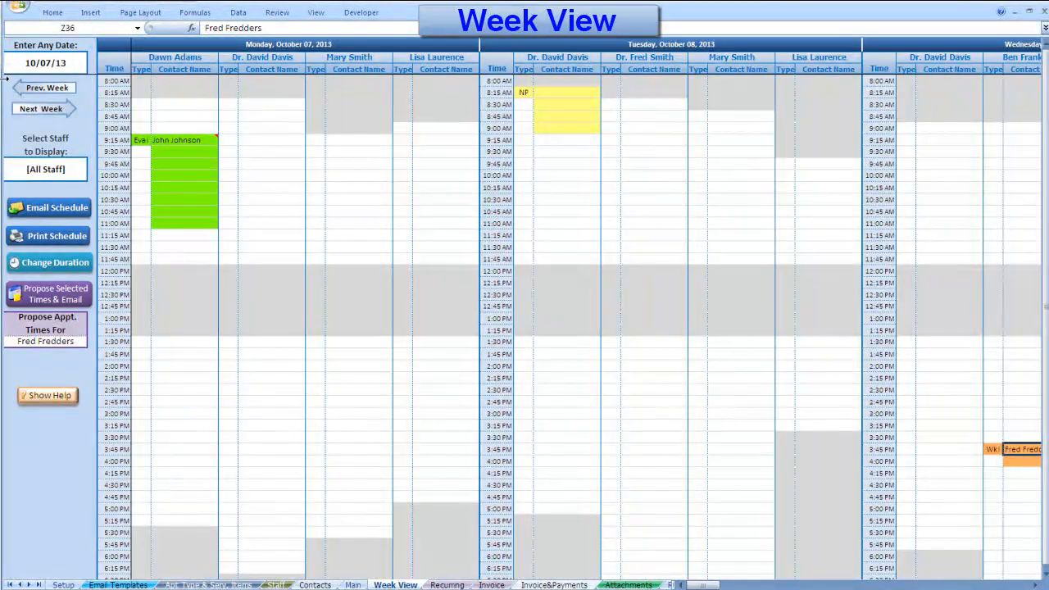
{"action": "left_click", "coordinate": [34, 65]}
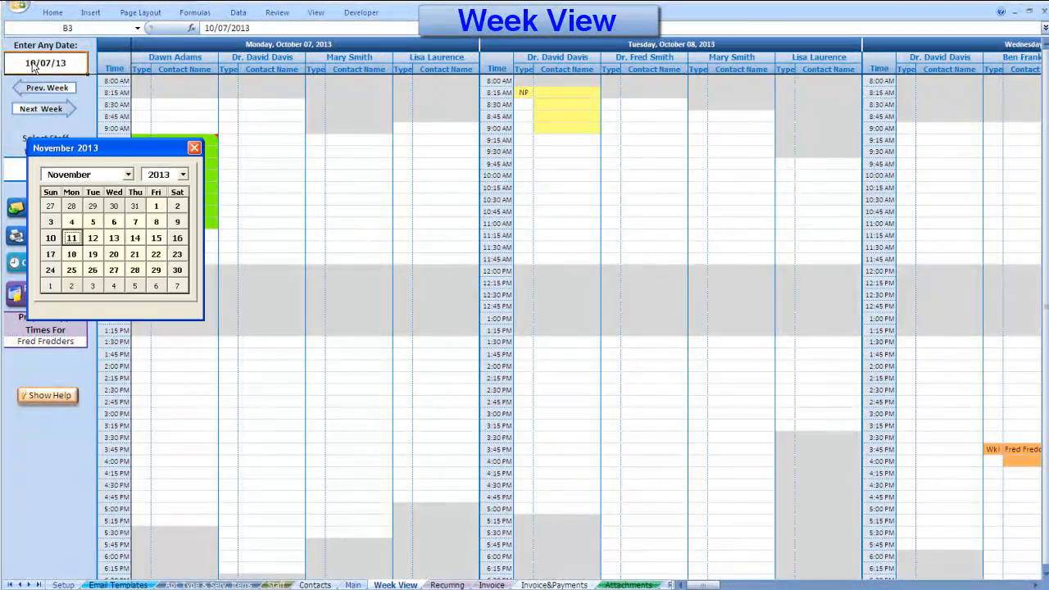
{"action": "left_click", "coordinate": [95, 222]}
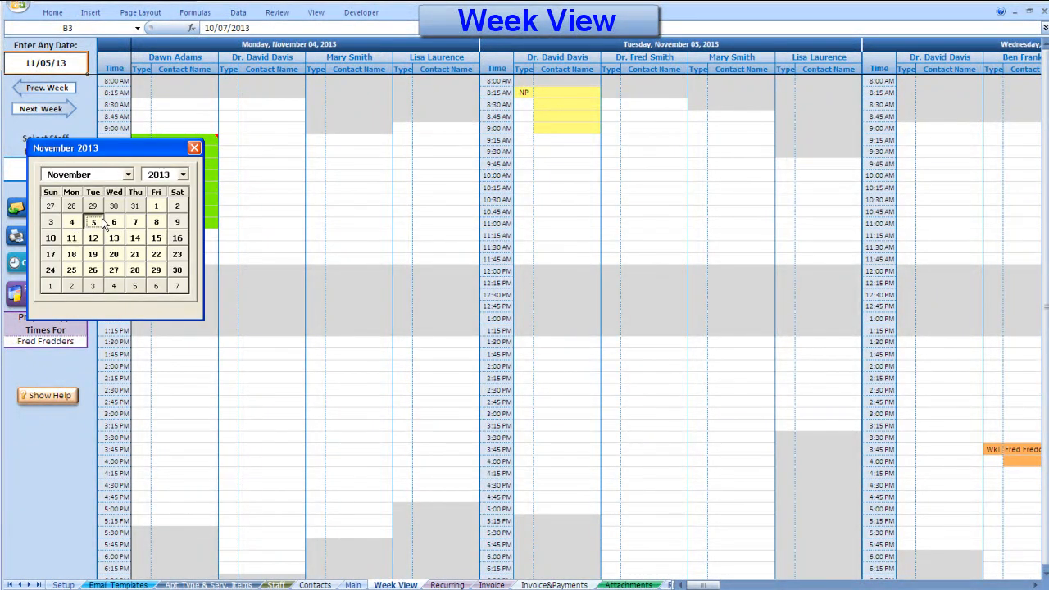
{"action": "left_click", "coordinate": [80, 59]}
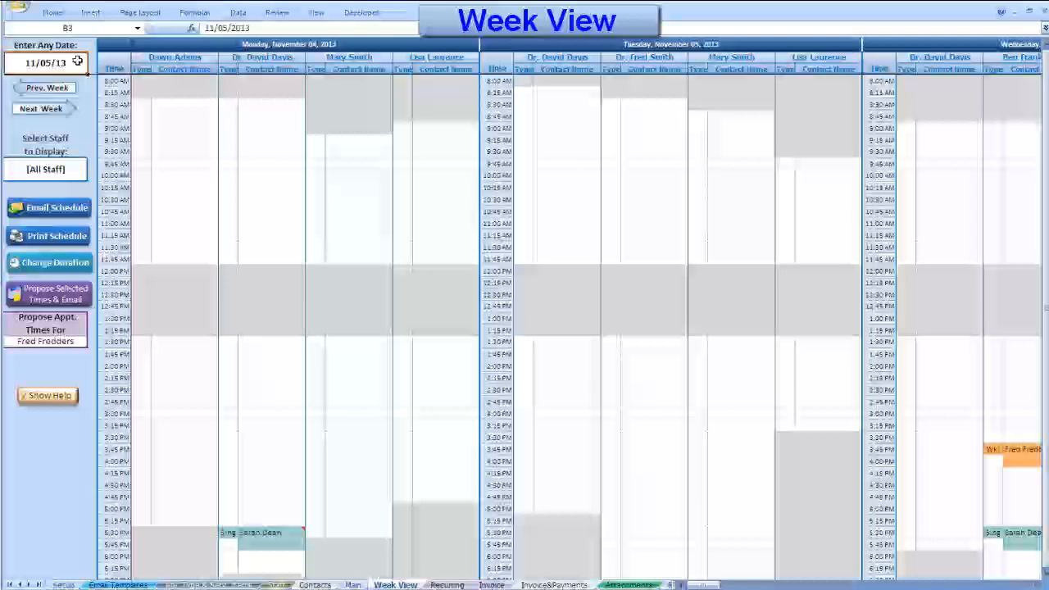
{"action": "left_click", "coordinate": [127, 175]}
{"action": "scroll", "coordinate": [82, 225], "scroll_direction": "down", "scroll_amount": 2}
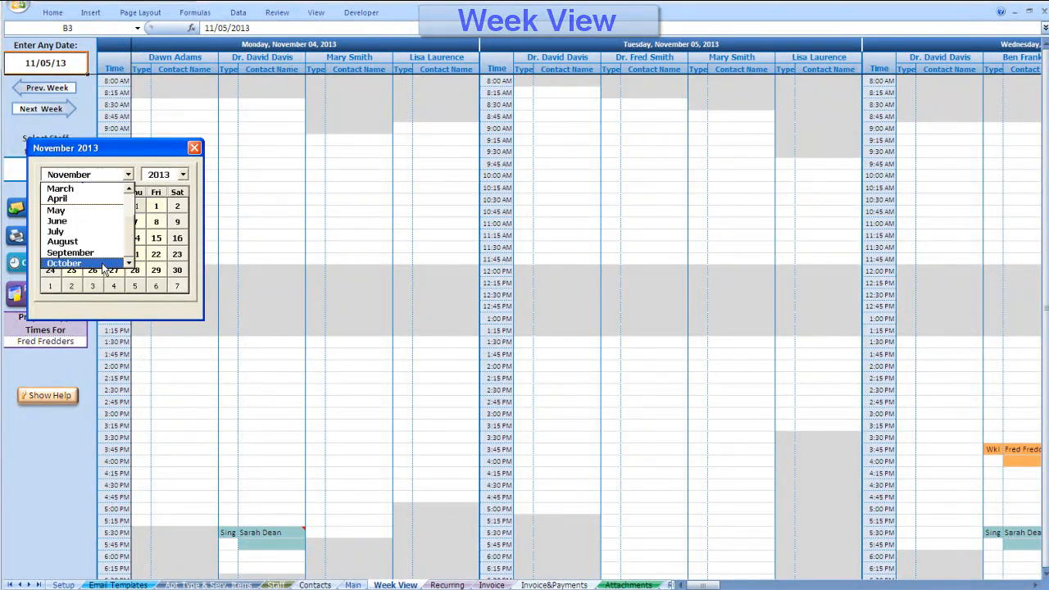
{"action": "left_click", "coordinate": [62, 263]}
{"action": "left_click", "coordinate": [73, 239]}
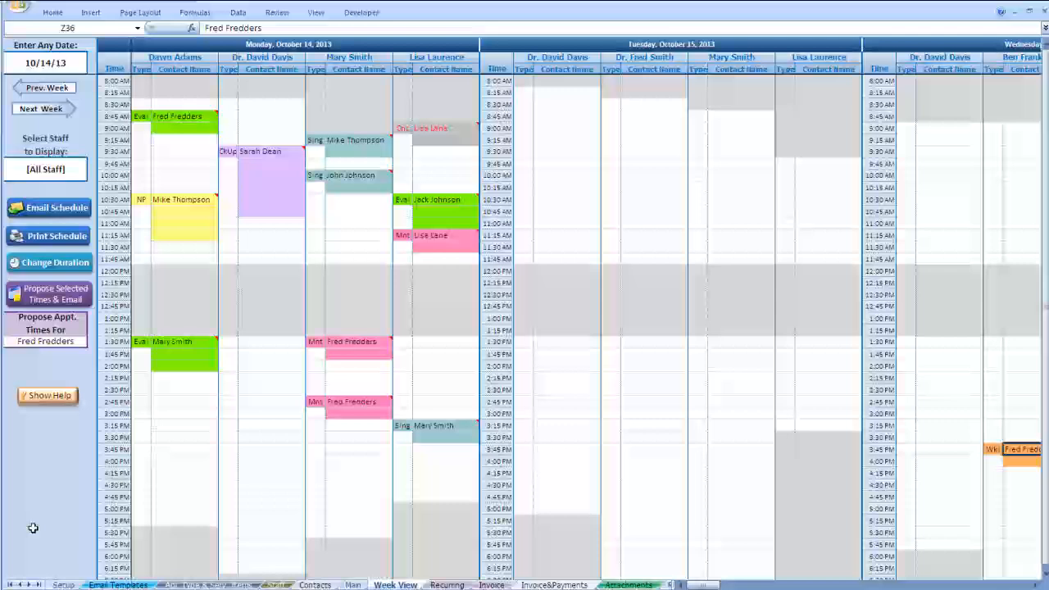
{"action": "left_click", "coordinate": [63, 585]}
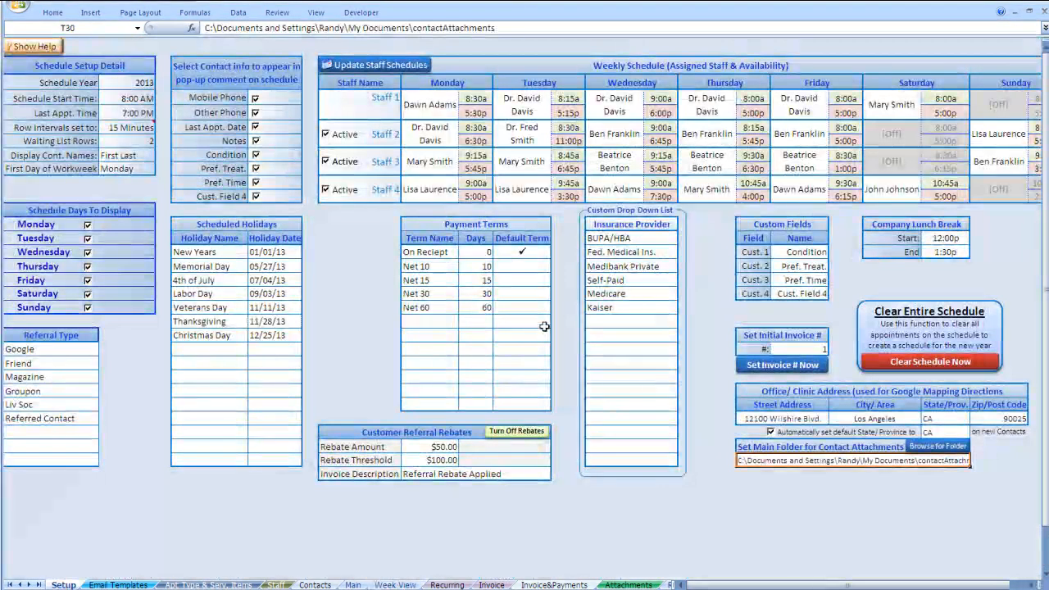
- Untick Active for Staff 3 and 4, then step Week View back to October 7 and forward to October 14
{"action": "left_click", "coordinate": [326, 190]}
{"action": "left_click", "coordinate": [325, 162]}
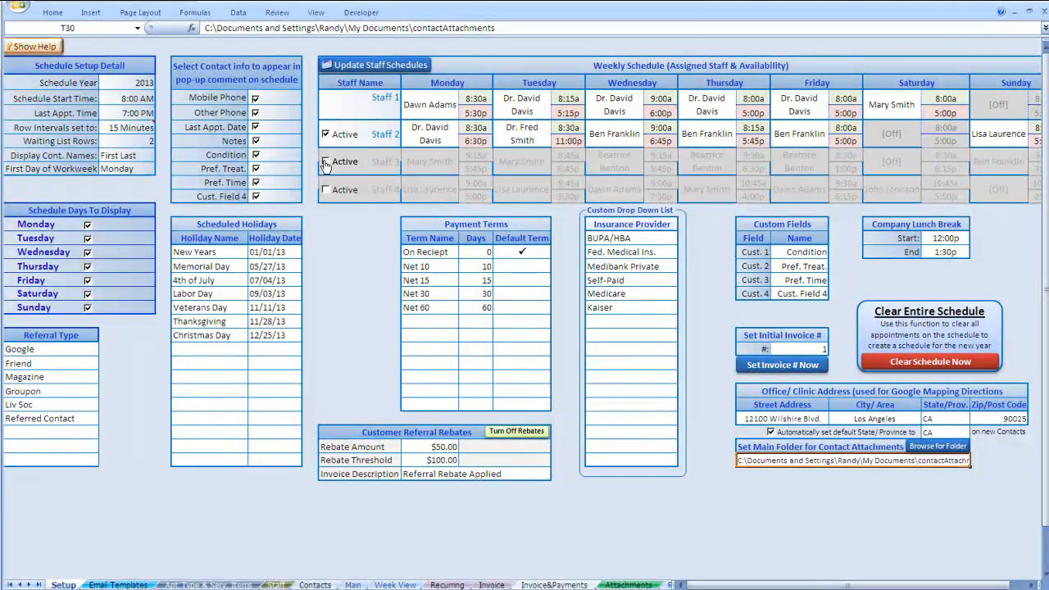
{"action": "left_click", "coordinate": [394, 584]}
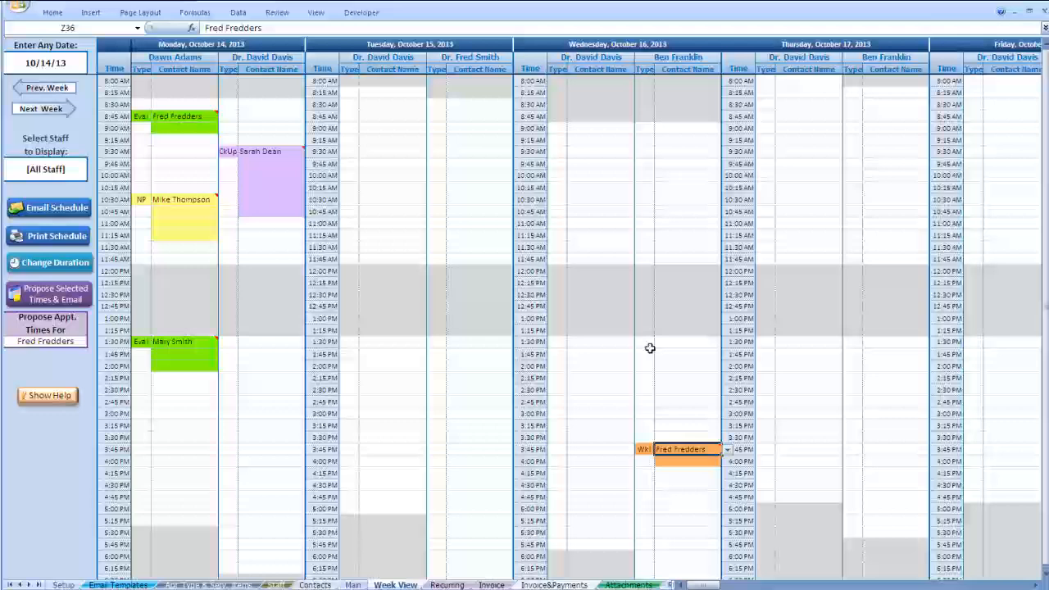
{"action": "left_click", "coordinate": [60, 90]}
{"action": "left_click", "coordinate": [53, 112]}
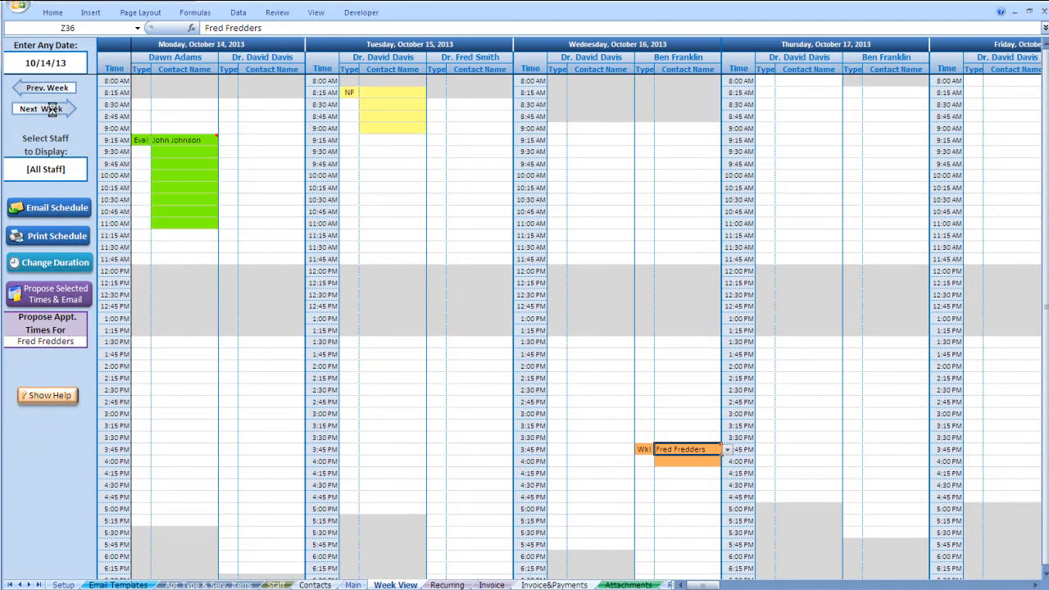
- Filter the week view to a single staff member, then reset Select Staff to [All Staff]
{"action": "left_click", "coordinate": [77, 174]}
{"action": "left_click", "coordinate": [93, 166]}
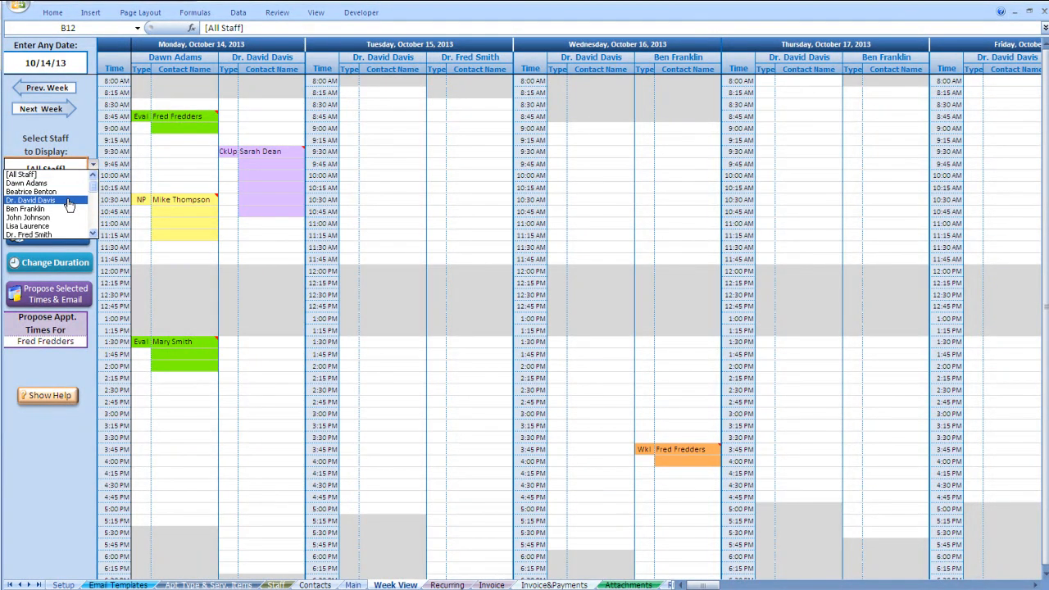
{"action": "left_click", "coordinate": [69, 202]}
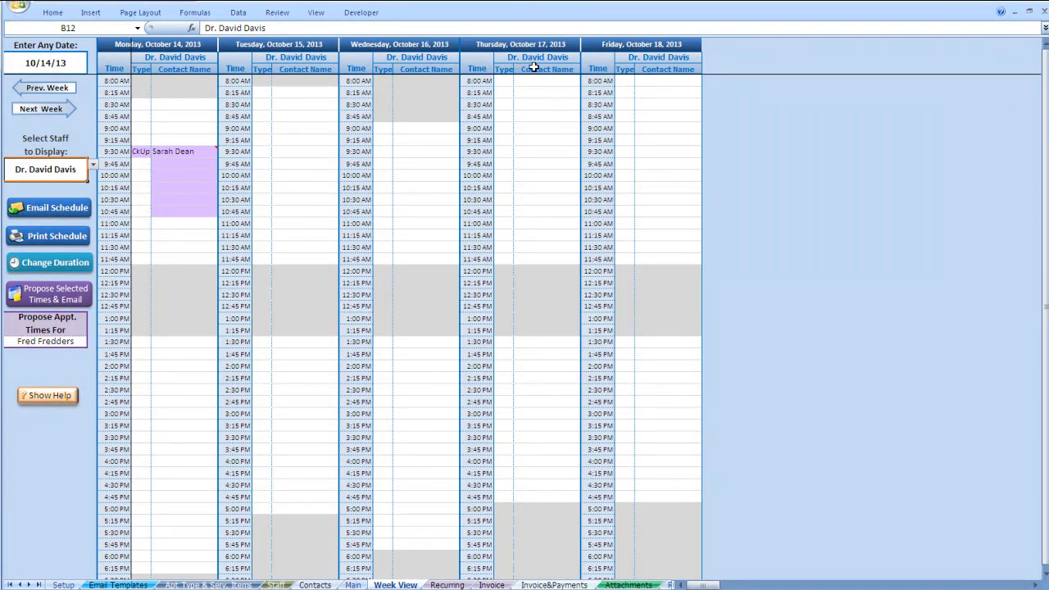
{"action": "left_click", "coordinate": [92, 164]}
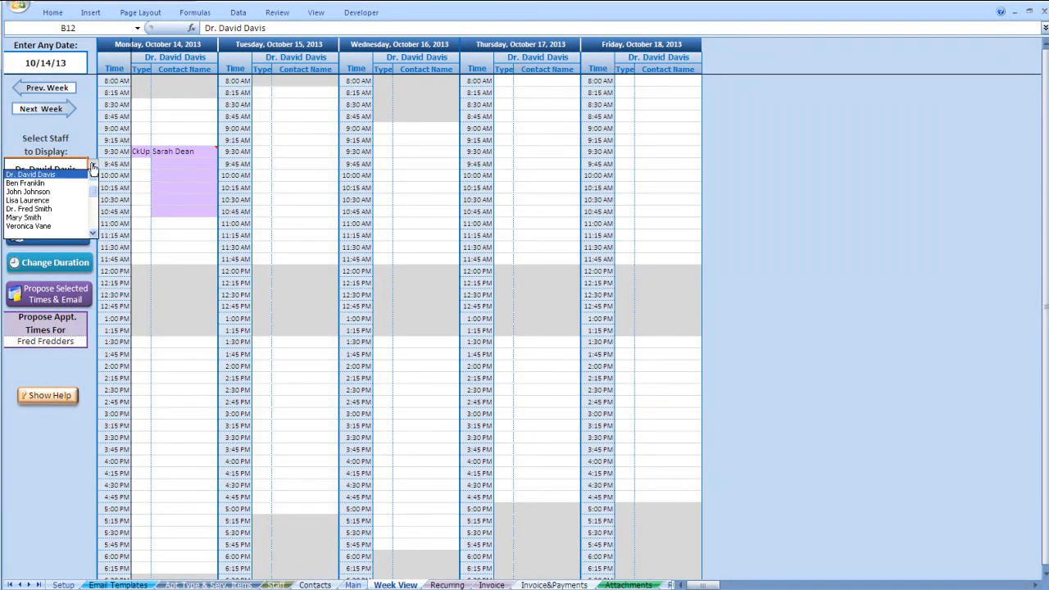
{"action": "left_click_drag", "start_coordinate": [92, 190], "coordinate": [92, 179]}
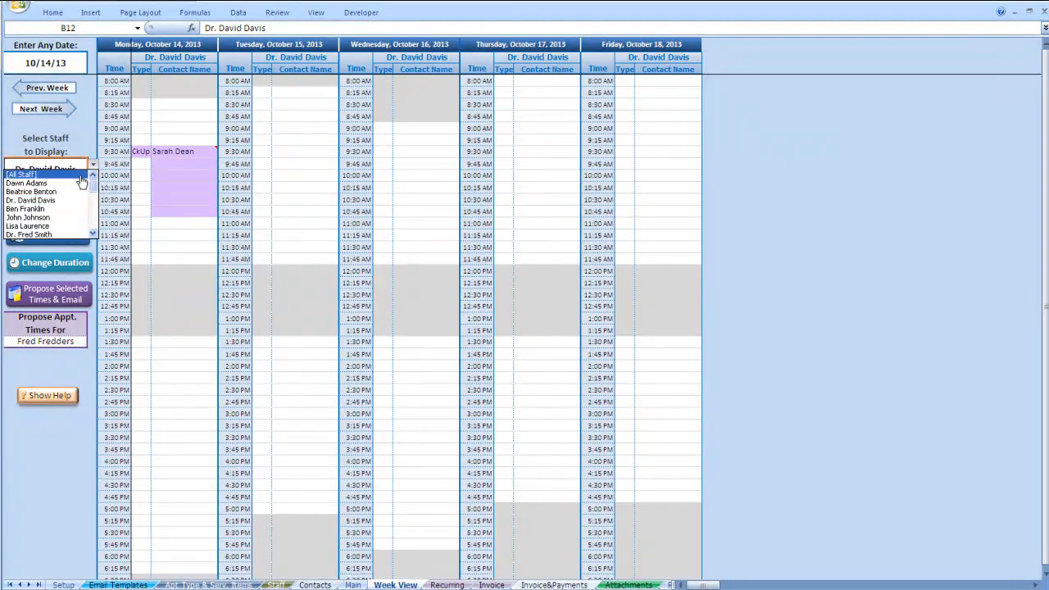
{"action": "left_click", "coordinate": [74, 177]}
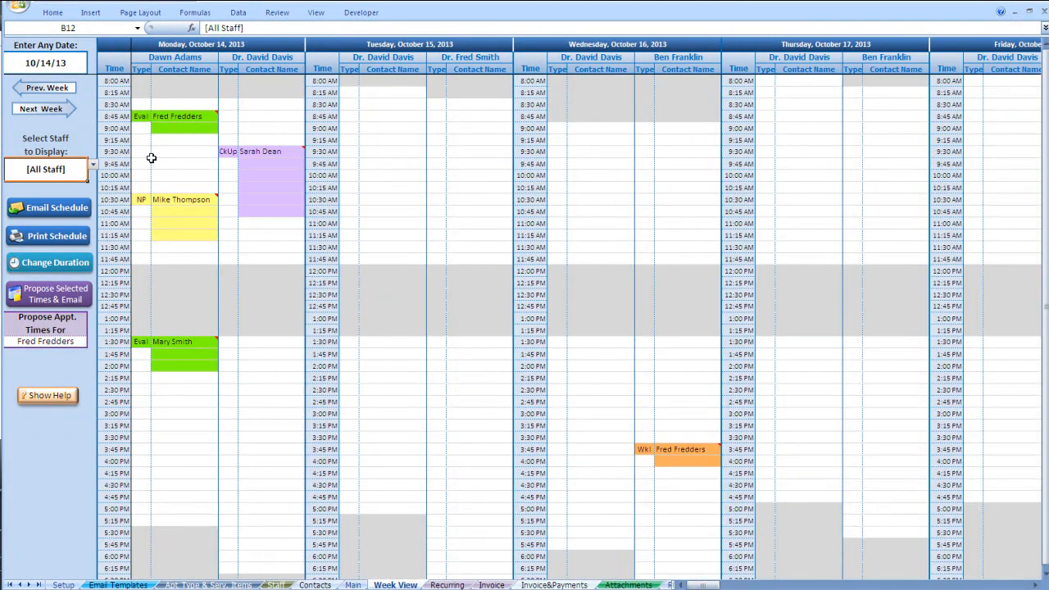
{"action": "left_click", "coordinate": [189, 117]}
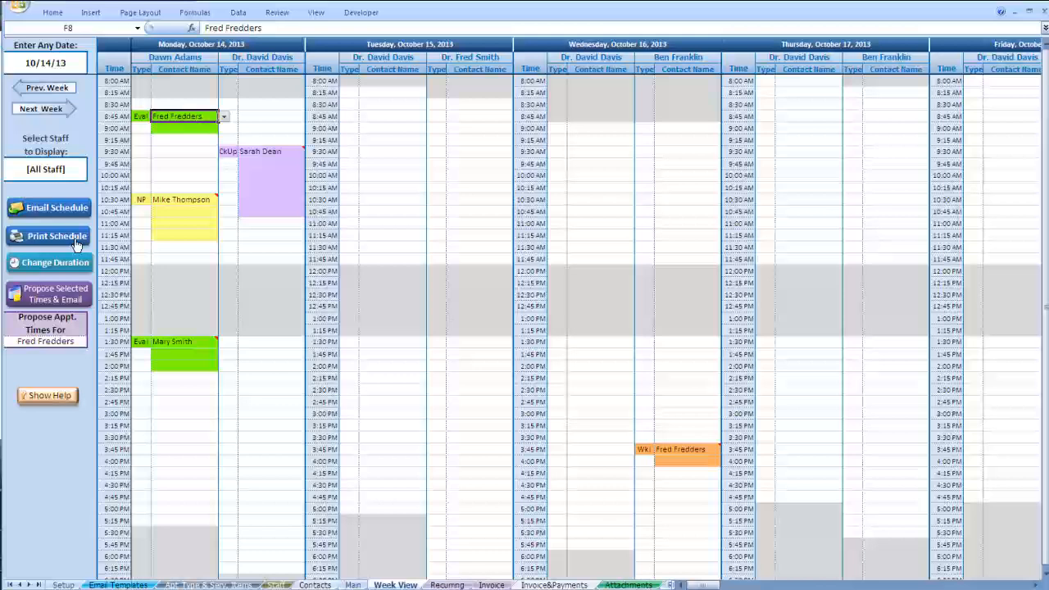
- Set the selected appointment's duration to 1:30 and reformat the week schedule for emailing
{"action": "left_click", "coordinate": [68, 267]}
{"action": "left_click", "coordinate": [531, 296]}
{"action": "left_click", "coordinate": [526, 343]}
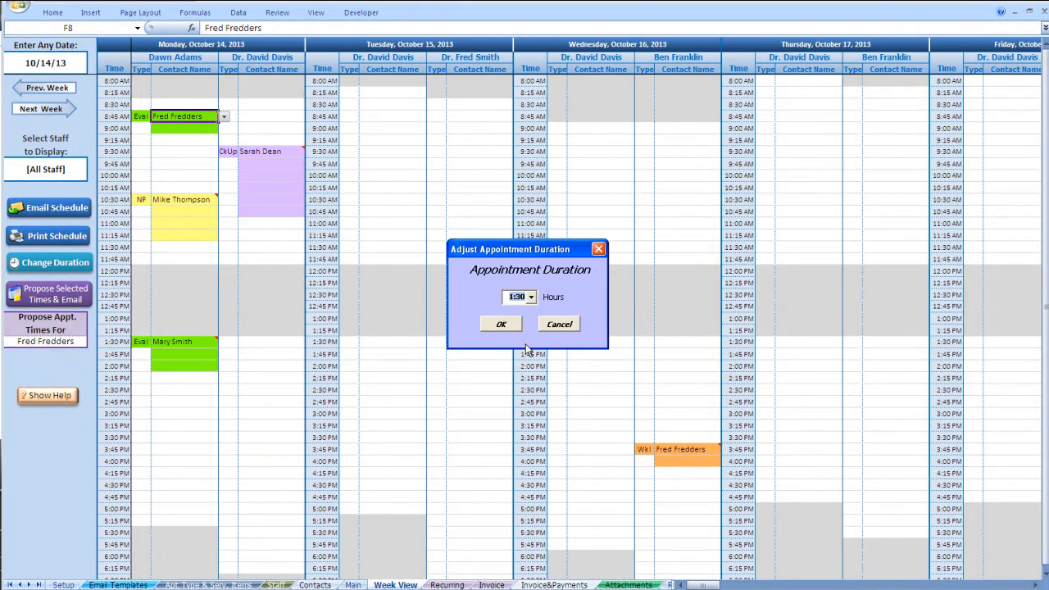
{"action": "left_click", "coordinate": [498, 324]}
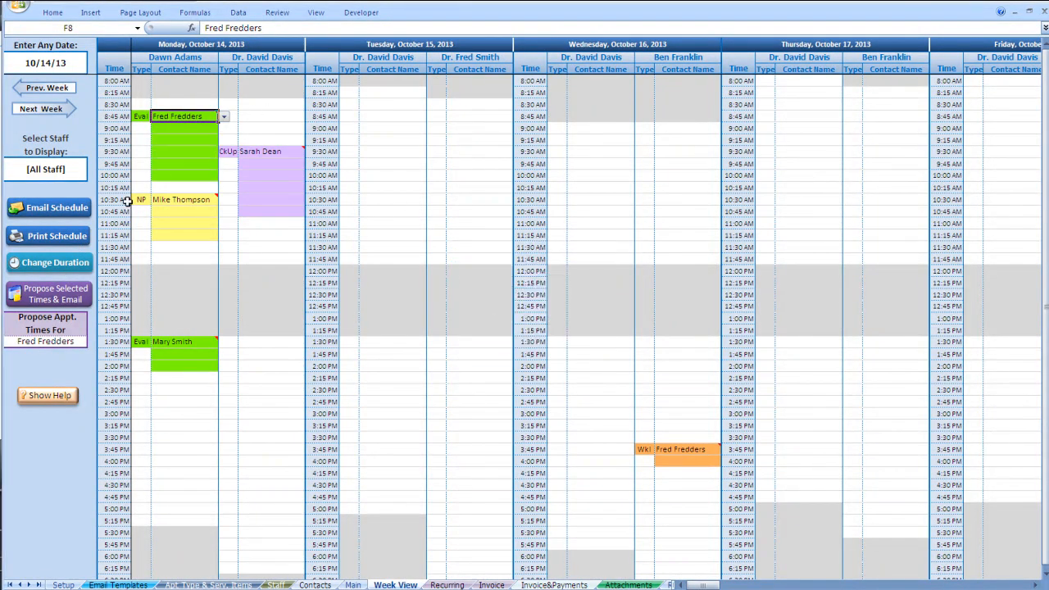
{"action": "left_click", "coordinate": [63, 290]}
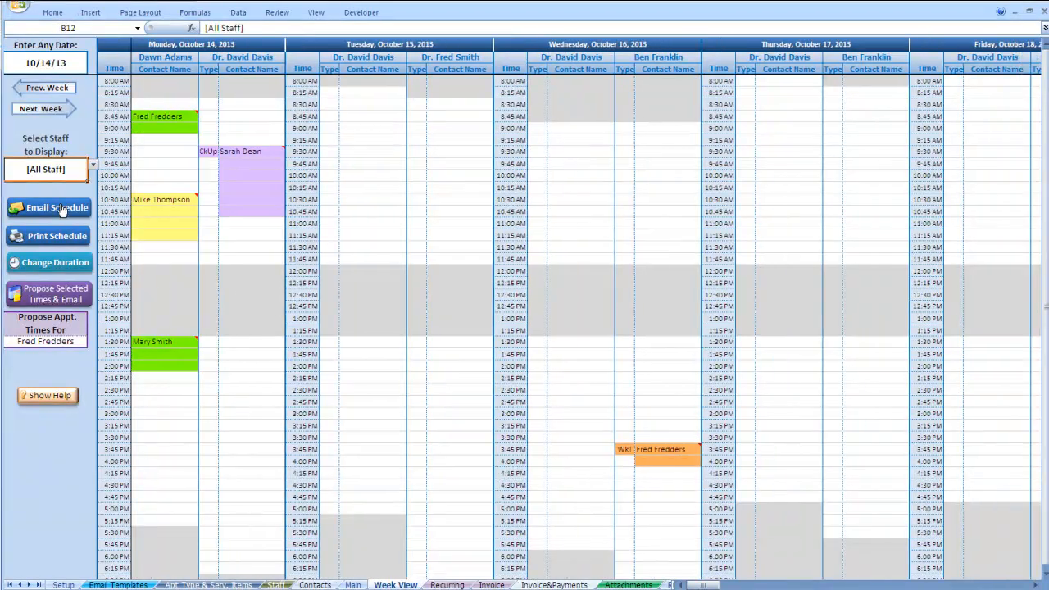
{"action": "left_click", "coordinate": [58, 208]}
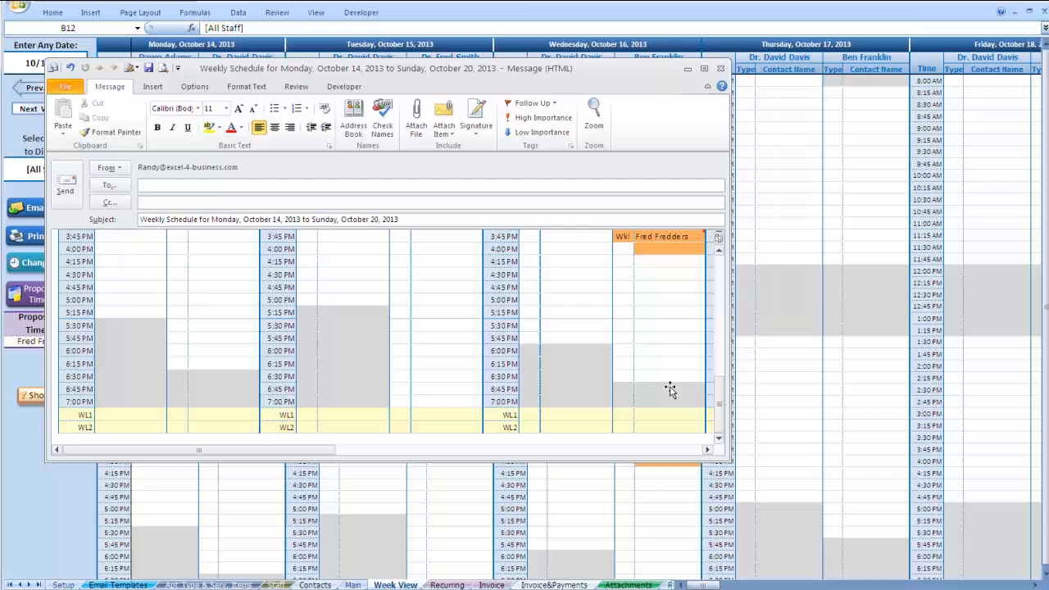
{"action": "left_click_drag", "start_coordinate": [722, 405], "coordinate": [719, 262]}
{"action": "mouse_move", "coordinate": [245, 450]}
{"action": "left_mouse_down"}
{"action": "mouse_move", "coordinate": [294, 458]}
{"action": "mouse_move", "coordinate": [240, 454]}
{"action": "left_mouse_up"}
{"action": "scroll", "coordinate": [209, 400], "scroll_direction": "down", "scroll_amount": 2}
{"action": "scroll", "coordinate": [206, 399], "scroll_direction": "up", "scroll_amount": 2}
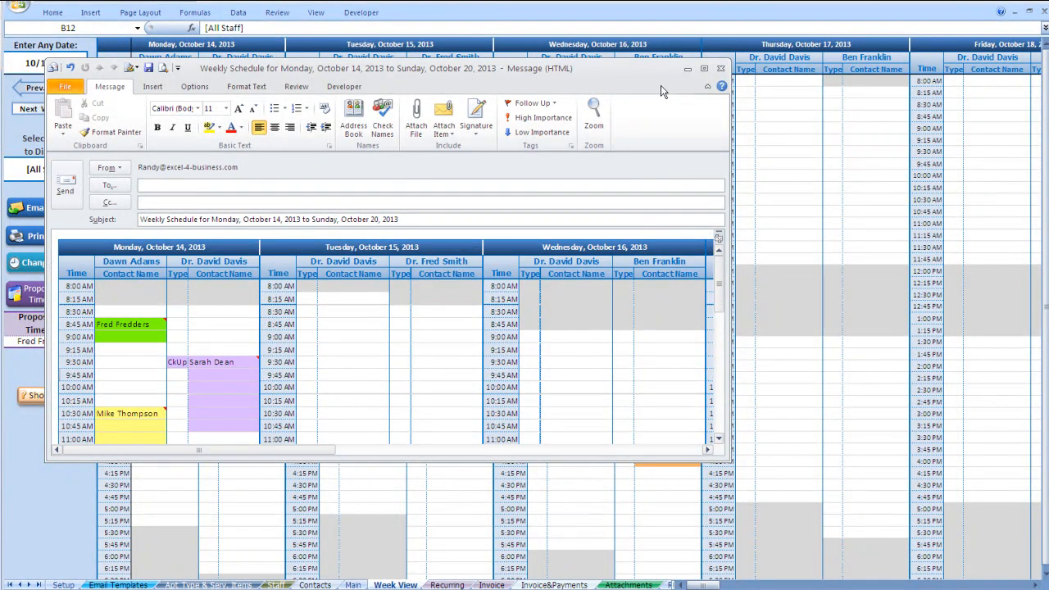
{"action": "left_click", "coordinate": [720, 68]}
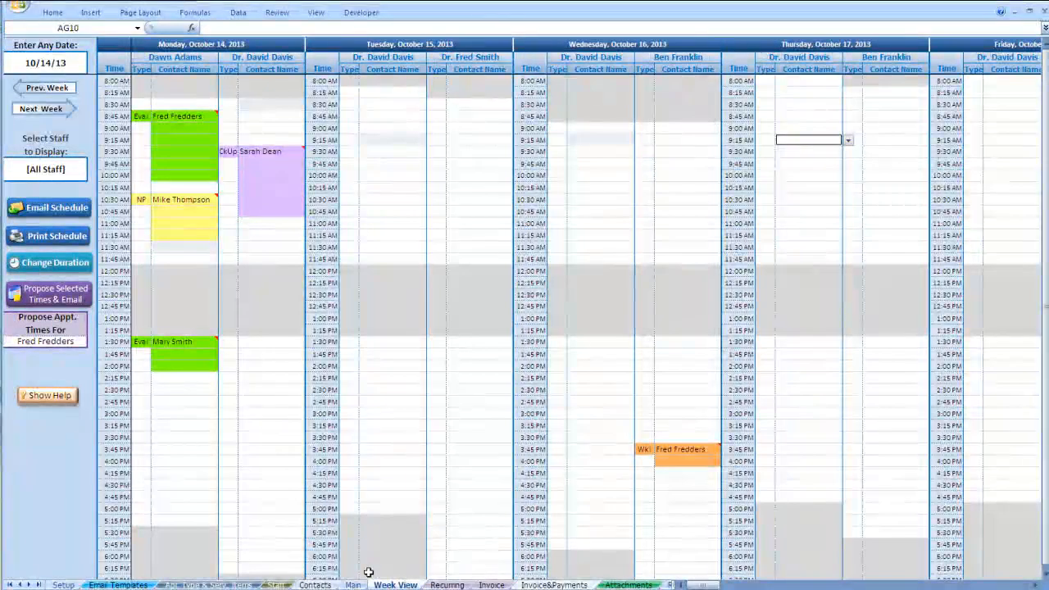
- Start a recurring appointment for the contact beginning 11/04/13 at 5:15p
{"action": "left_click", "coordinate": [448, 584]}
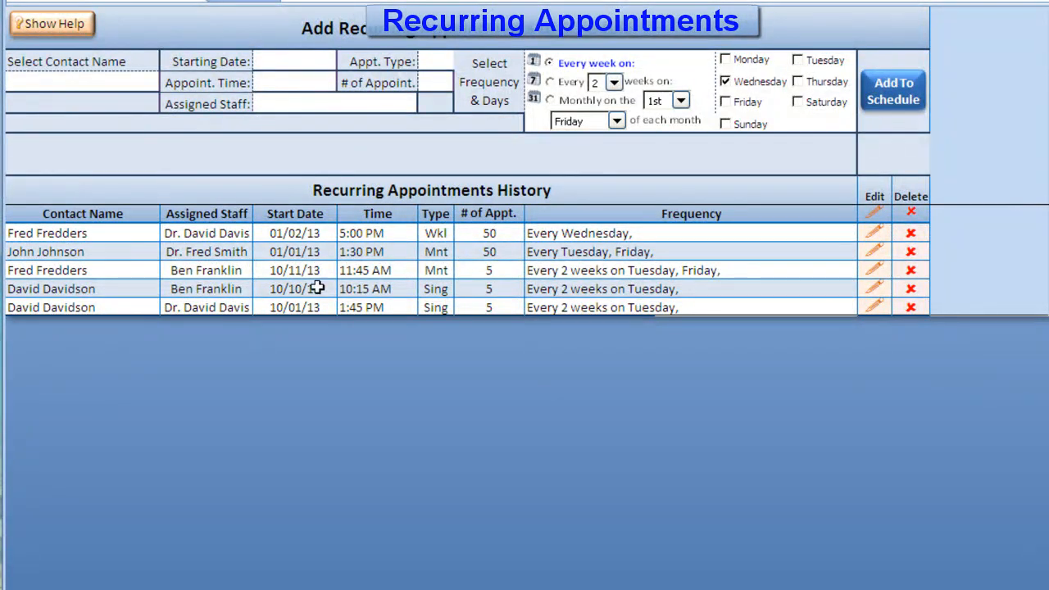
{"action": "left_click", "coordinate": [129, 81]}
{"action": "type", "text": "John Johnson"}
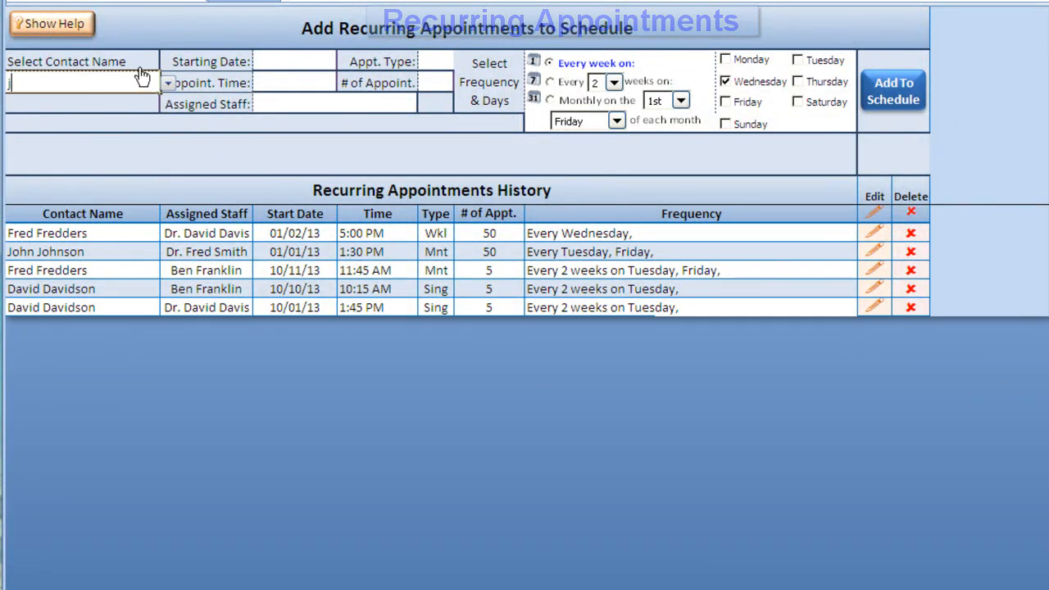
{"action": "key", "text": "Tab"}
{"action": "key", "text": "Up"}
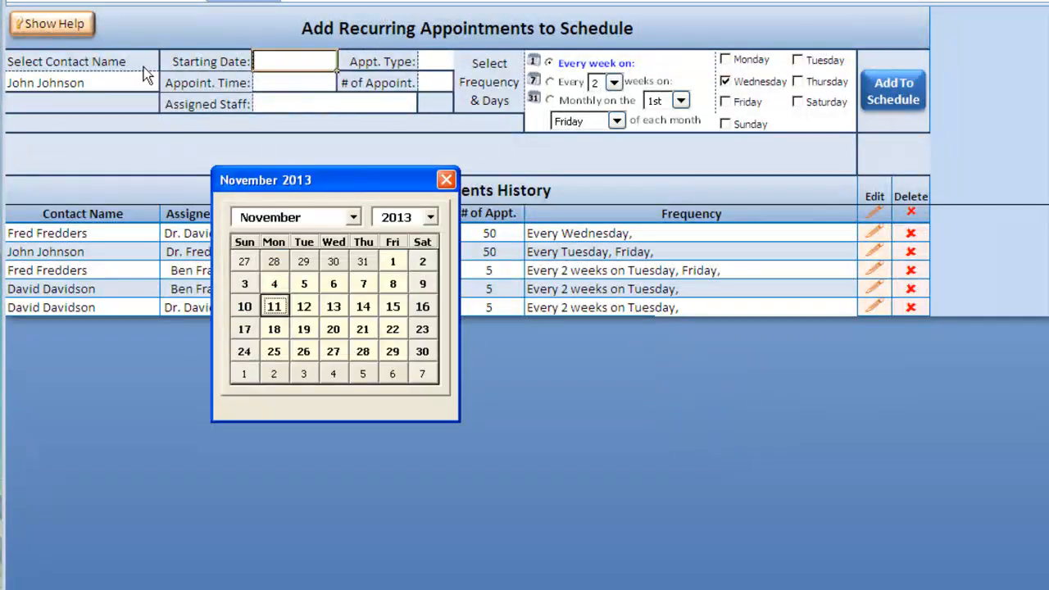
{"action": "left_click", "coordinate": [275, 287]}
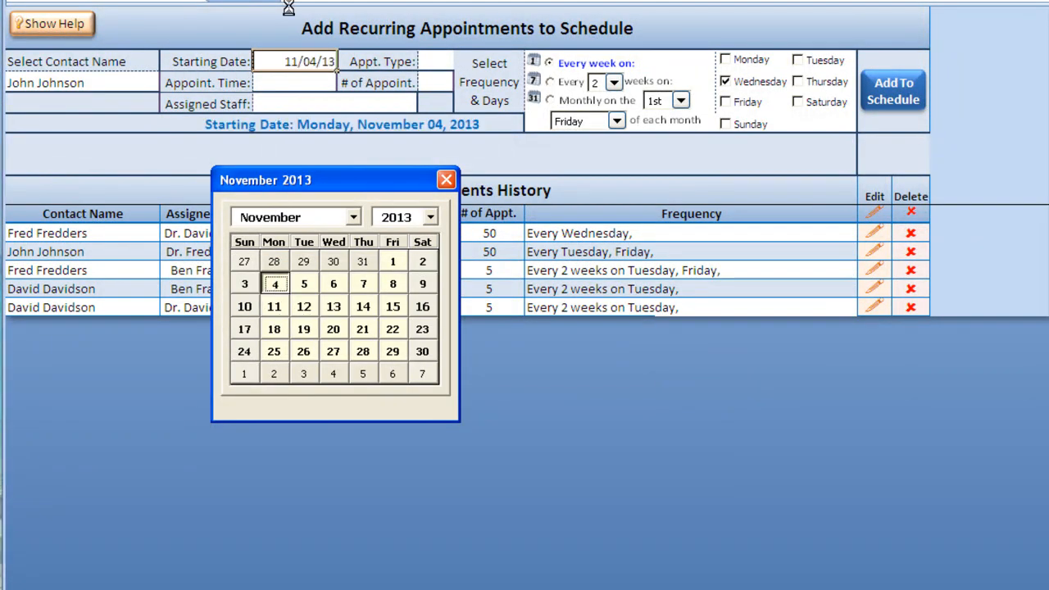
{"action": "left_click", "coordinate": [303, 79]}
{"action": "left_click", "coordinate": [345, 82]}
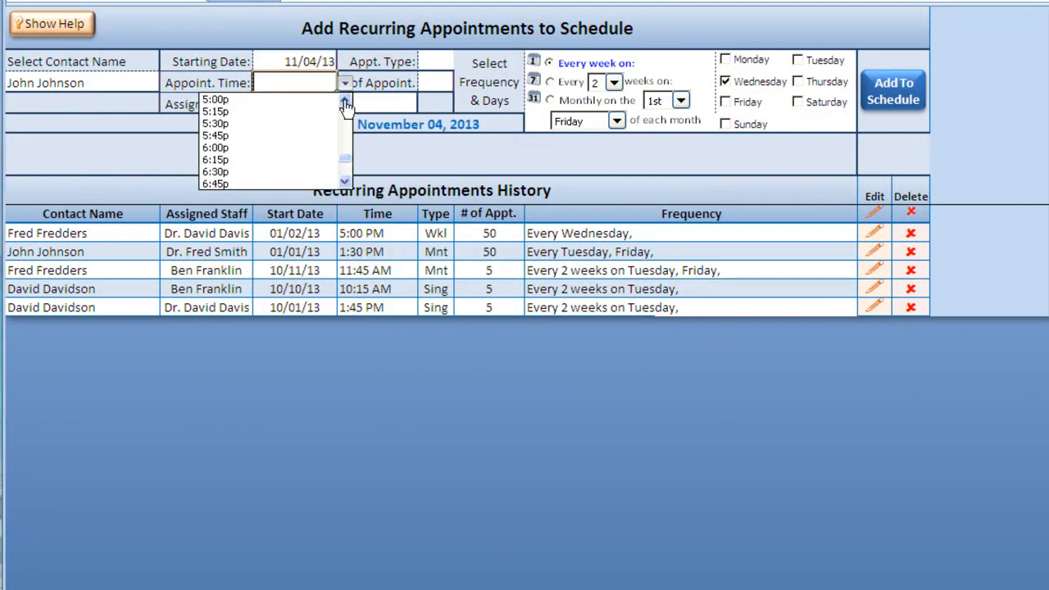
{"action": "left_click", "coordinate": [299, 109]}
- Assign a staff member, set type Wkl, and set 20 appointments
{"action": "left_click", "coordinate": [300, 109]}
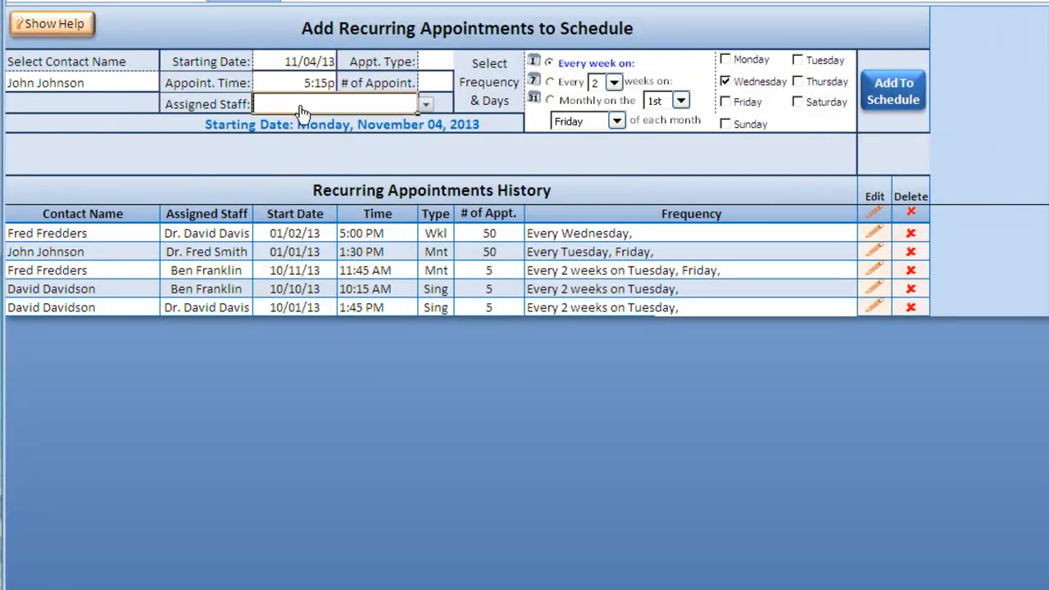
{"action": "left_click", "coordinate": [425, 104]}
{"action": "left_click", "coordinate": [385, 123]}
{"action": "left_click", "coordinate": [440, 63]}
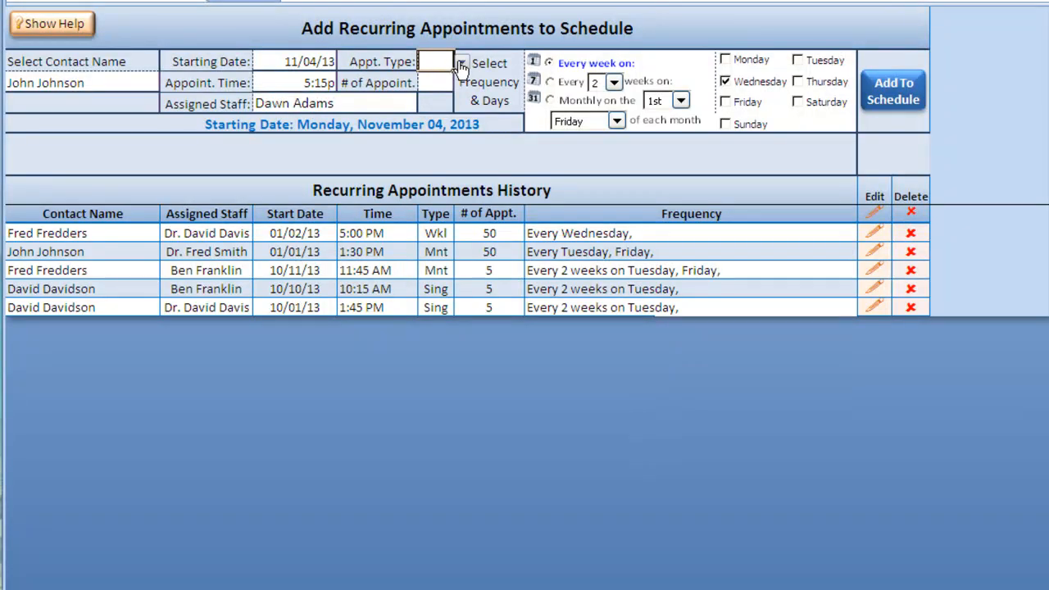
{"action": "left_click", "coordinate": [461, 62]}
{"action": "left_click", "coordinate": [447, 79]}
{"action": "key", "text": "Return"}
{"action": "type", "text": "20"}
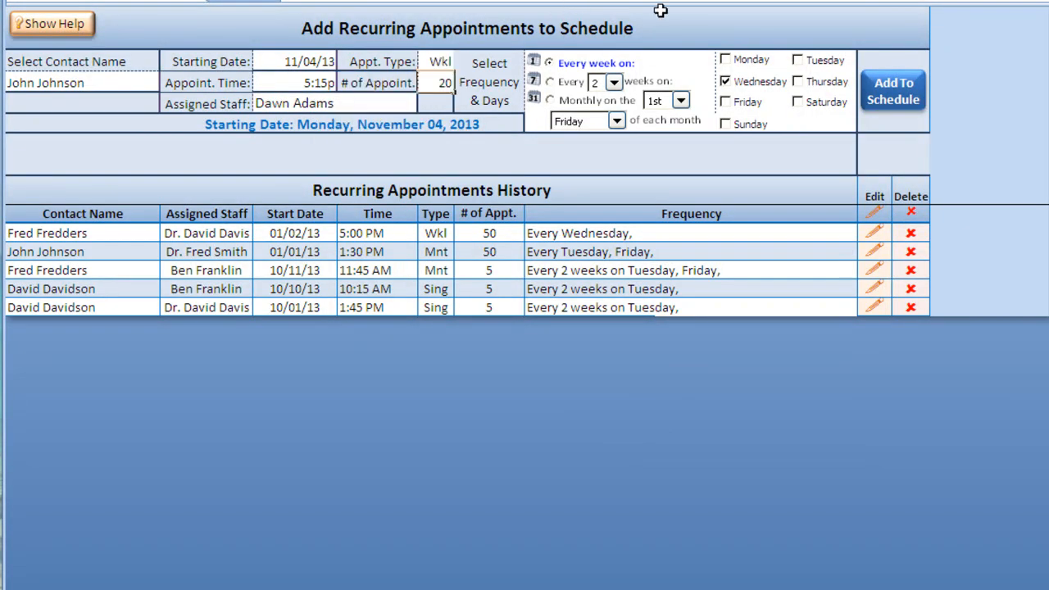
- Make it repeat on Mondays instead of Wednesdays and add the series to the schedule
{"action": "left_click", "coordinate": [534, 89]}
{"action": "left_click", "coordinate": [727, 82]}
{"action": "left_click", "coordinate": [725, 60]}
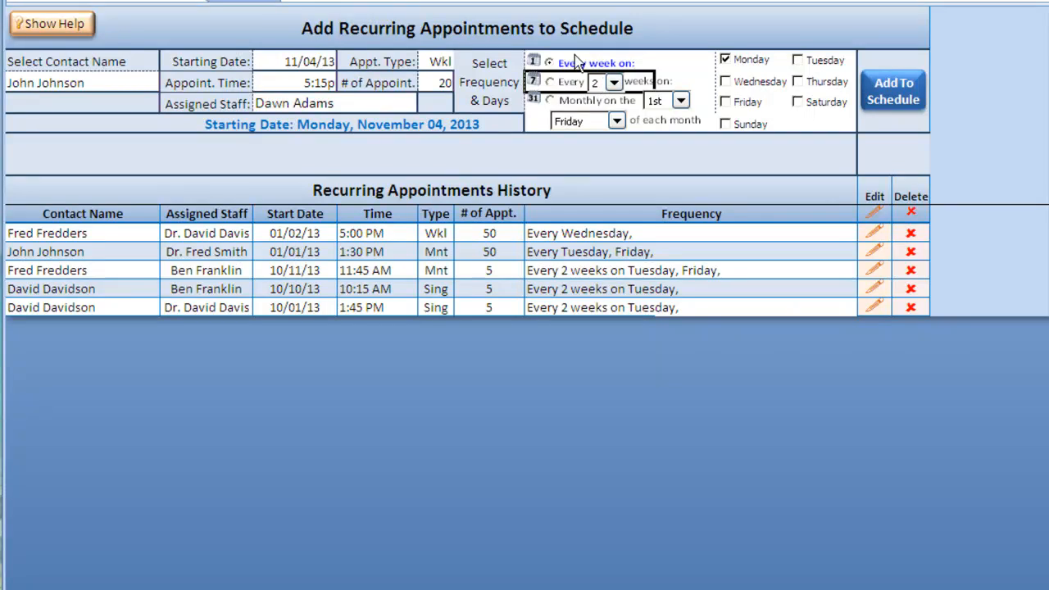
{"action": "left_click", "coordinate": [910, 104]}
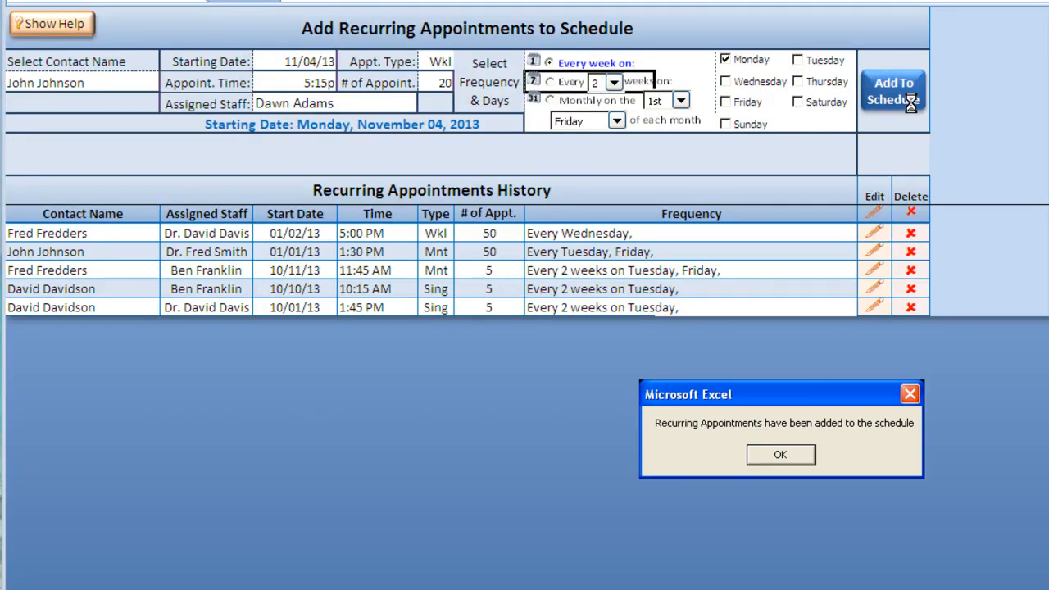
{"action": "left_click", "coordinate": [779, 456]}
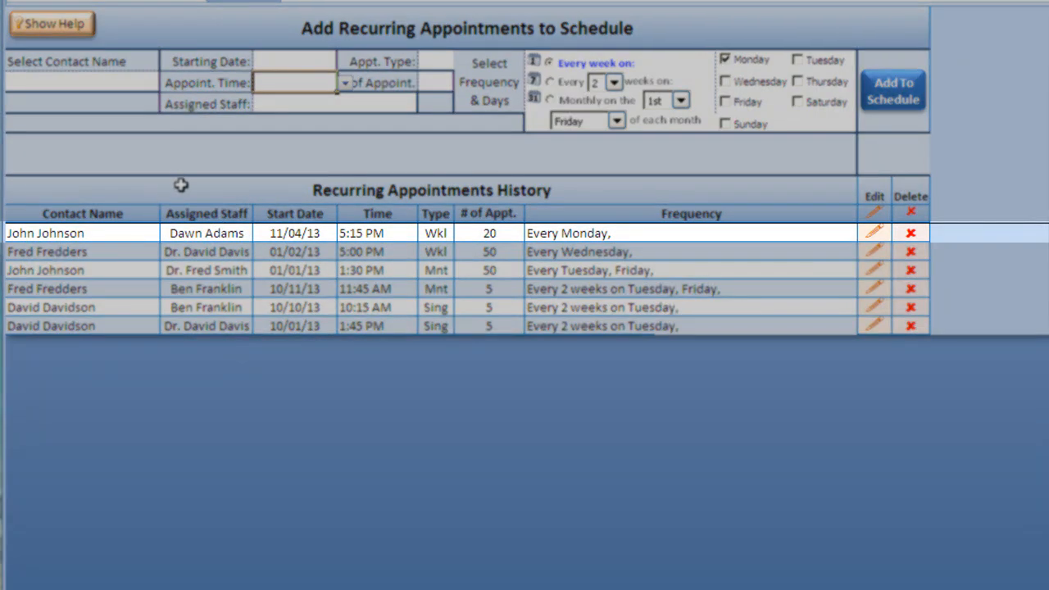
- Reschedule the new Monday series from 5:15 PM to 6:15p
{"action": "left_click_drag", "start_coordinate": [125, 237], "coordinate": [760, 230]}
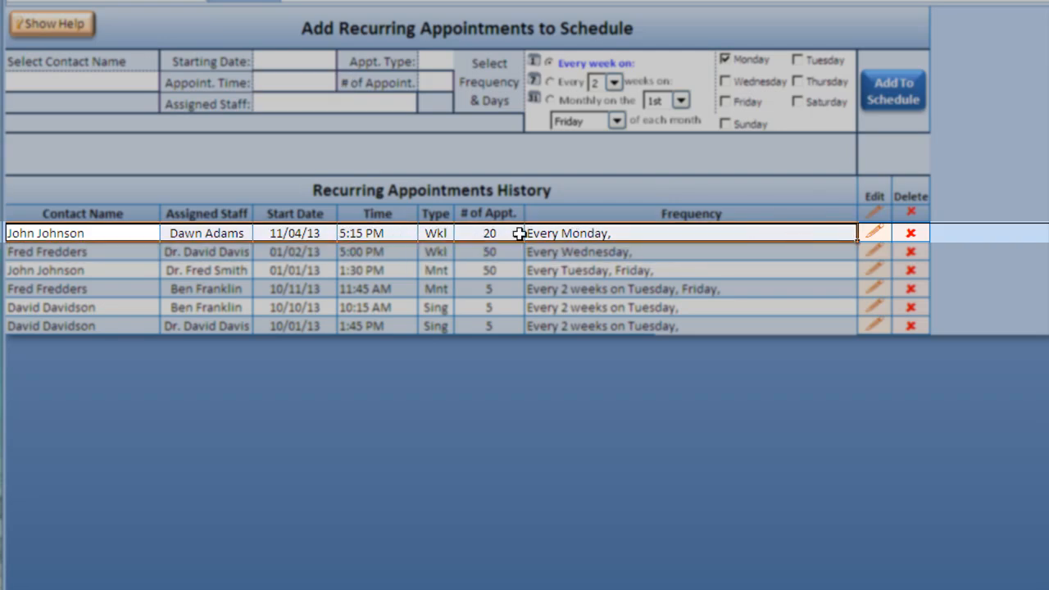
{"action": "left_click", "coordinate": [375, 234]}
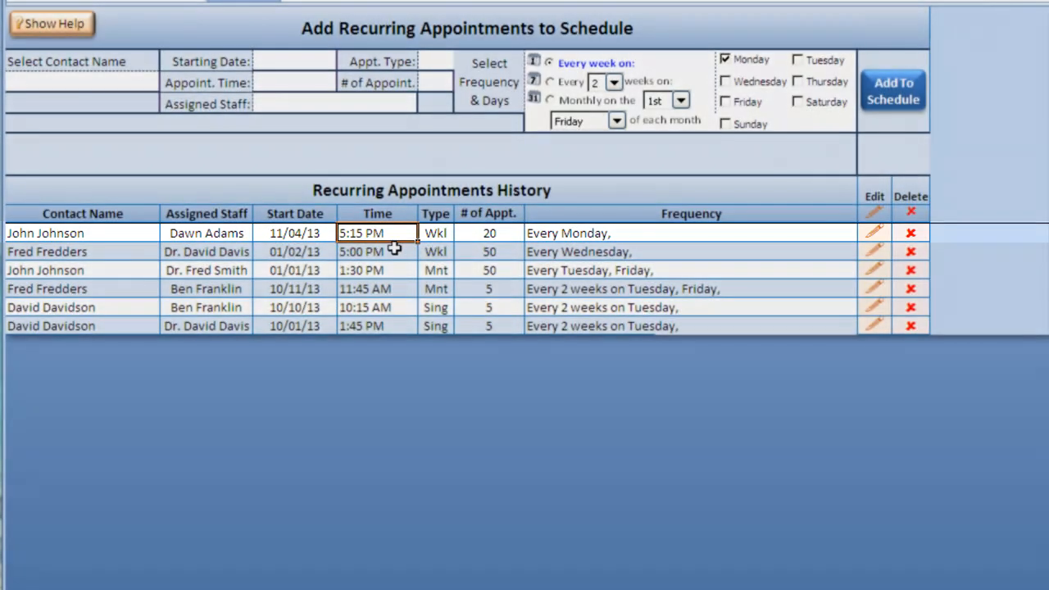
{"action": "left_click", "coordinate": [875, 233]}
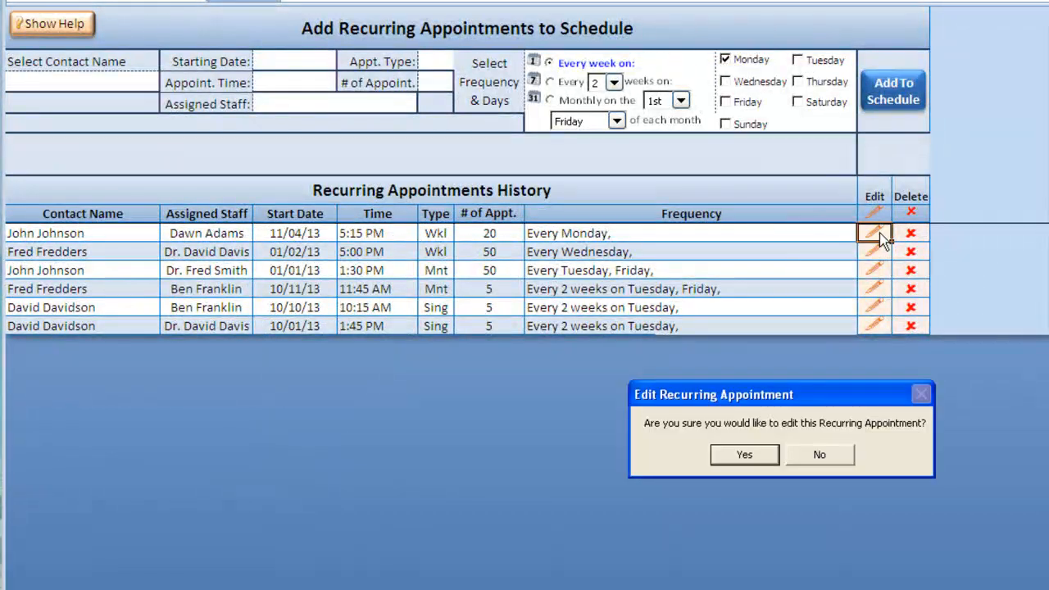
{"action": "left_click", "coordinate": [729, 460]}
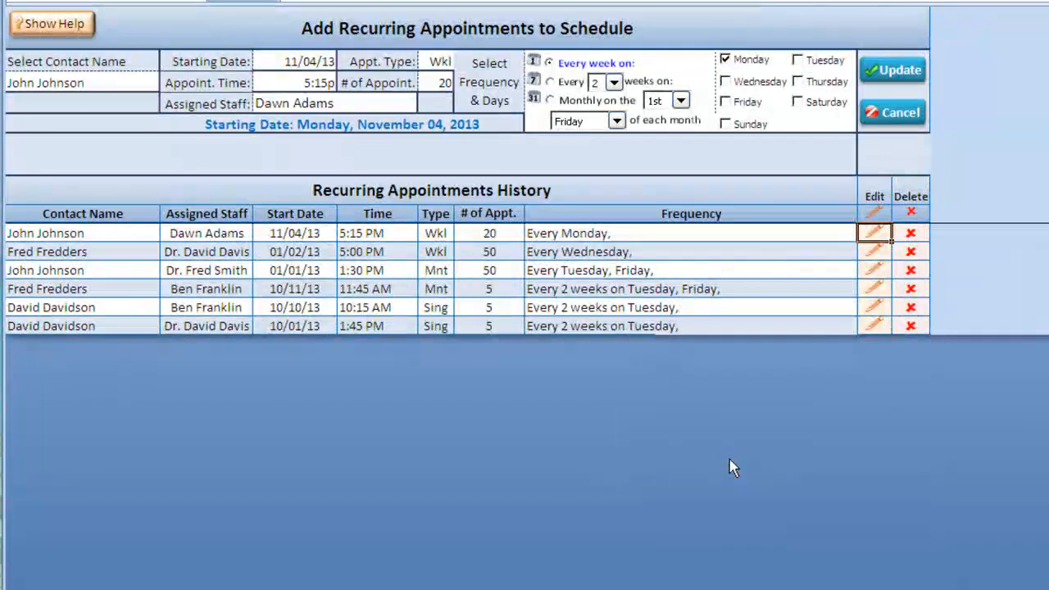
{"action": "left_click", "coordinate": [325, 78]}
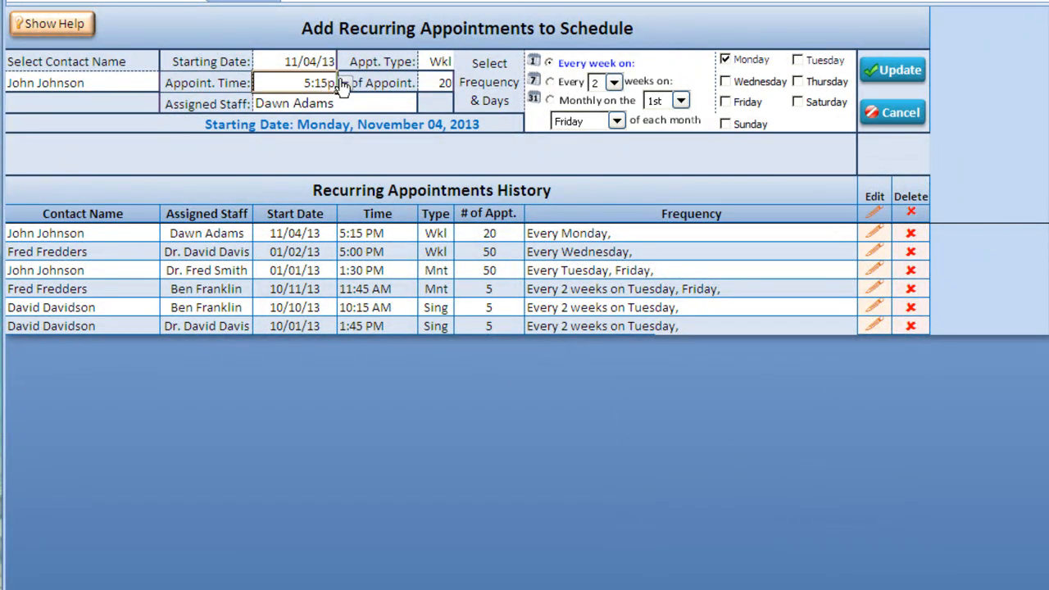
{"action": "left_click", "coordinate": [345, 83]}
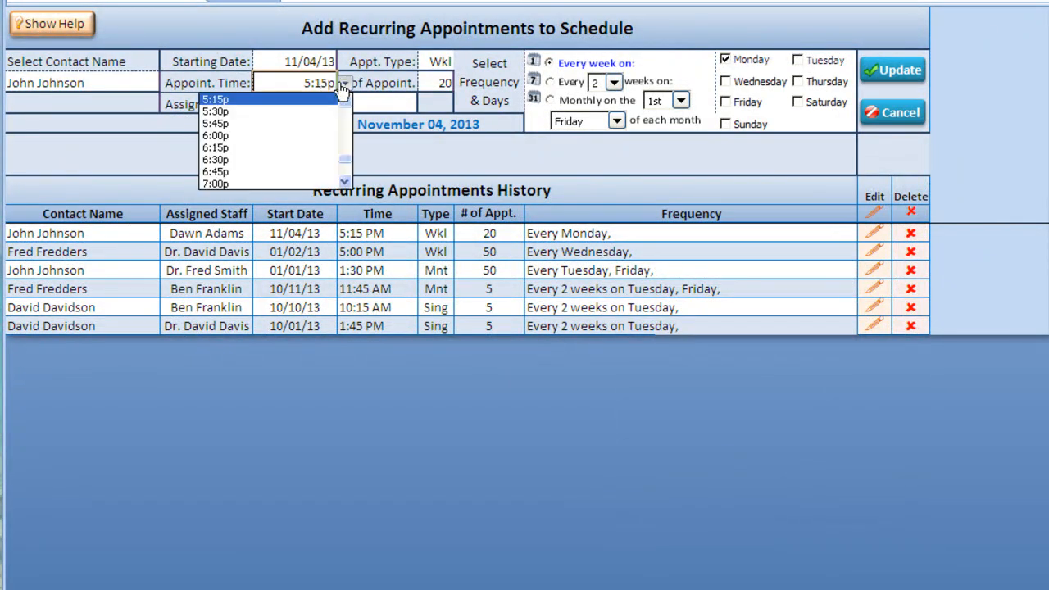
{"action": "left_click", "coordinate": [312, 149]}
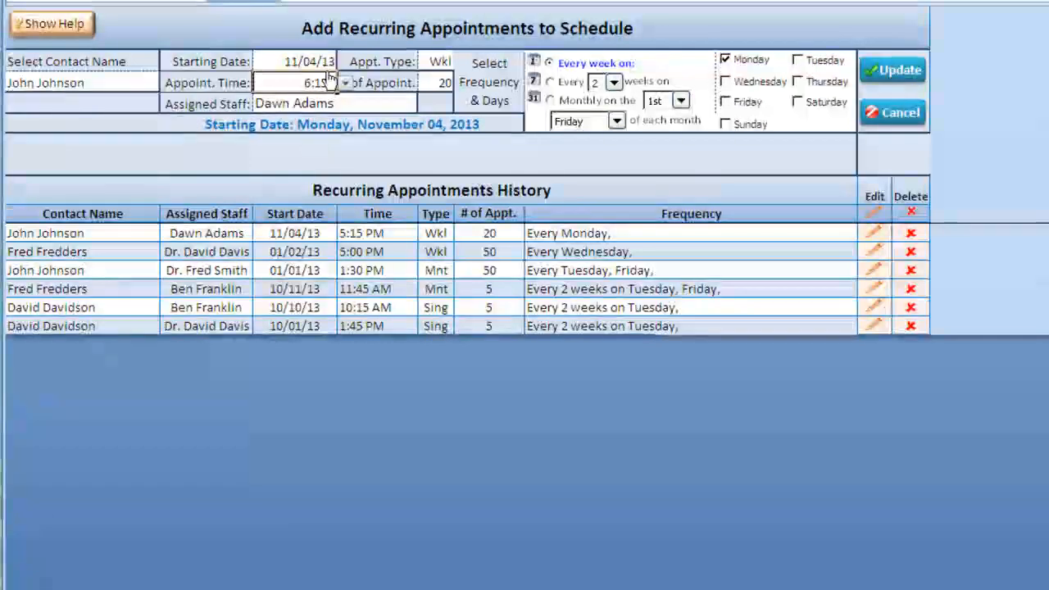
{"action": "left_click", "coordinate": [895, 81]}
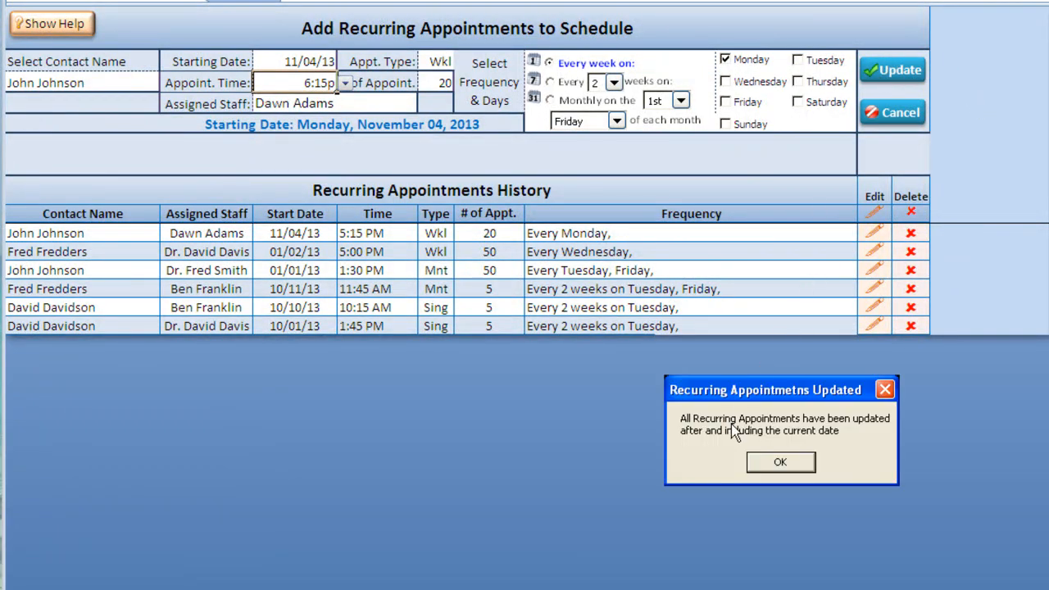
{"action": "left_click", "coordinate": [786, 468]}
{"action": "left_click", "coordinate": [348, 234]}
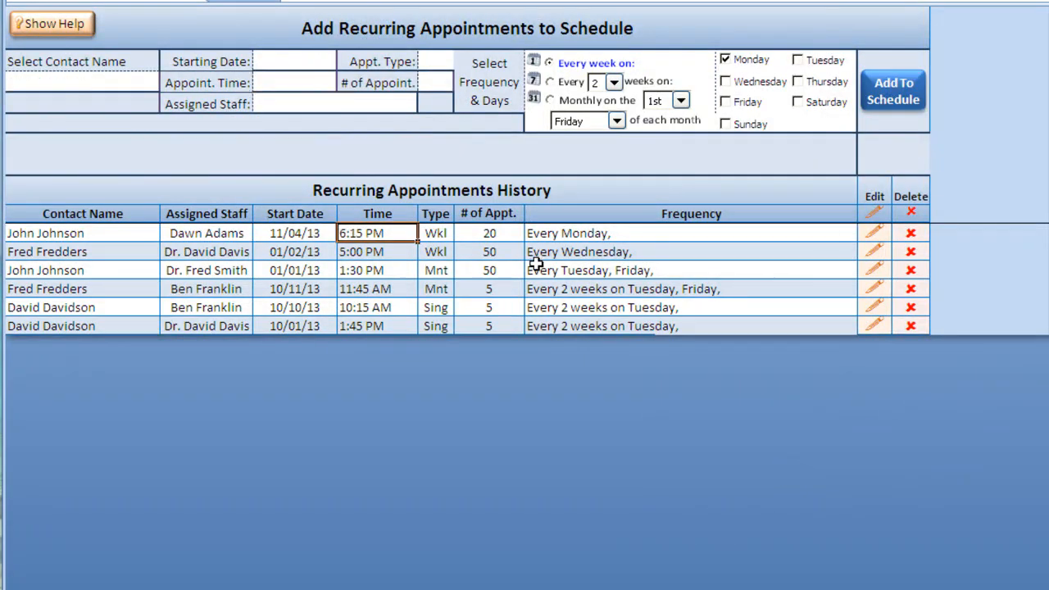
- Delete the new series with all its instances and switch the frequency to monthly
{"action": "left_click", "coordinate": [909, 233]}
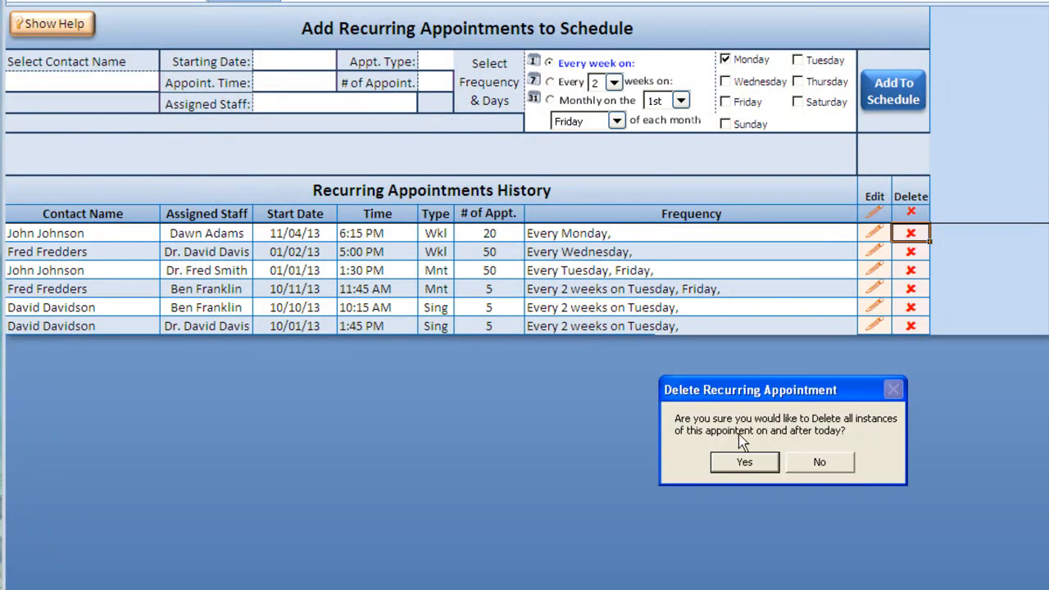
{"action": "left_click", "coordinate": [742, 463]}
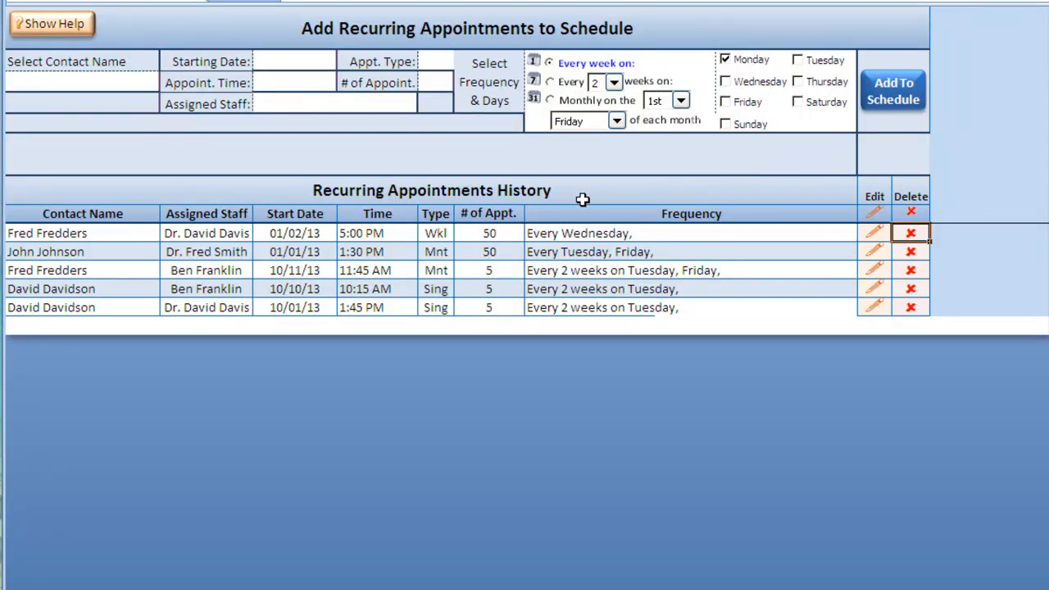
{"action": "left_click", "coordinate": [549, 99]}
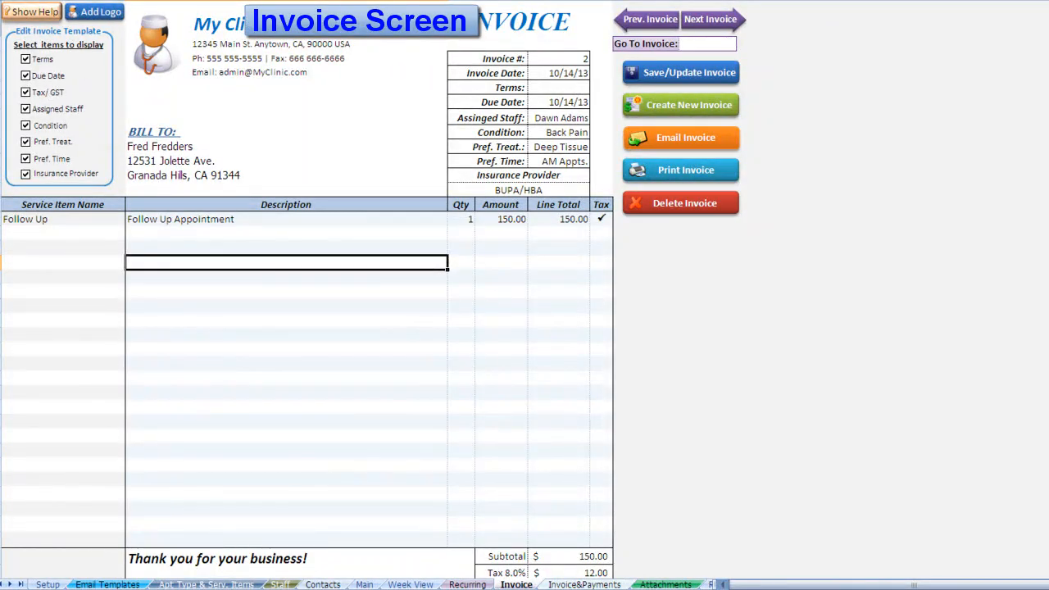
- Toggle the Terms, Due Date, Tax and Assigned Staff template fields, then turn on Insurance Provider
{"action": "left_click", "coordinate": [26, 60]}
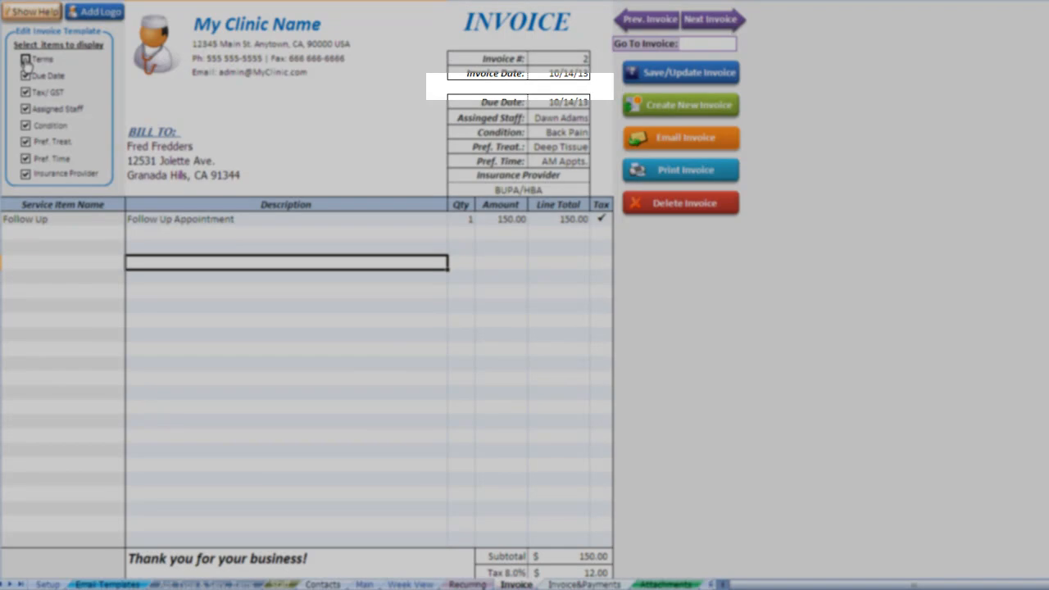
{"action": "left_click", "coordinate": [25, 60]}
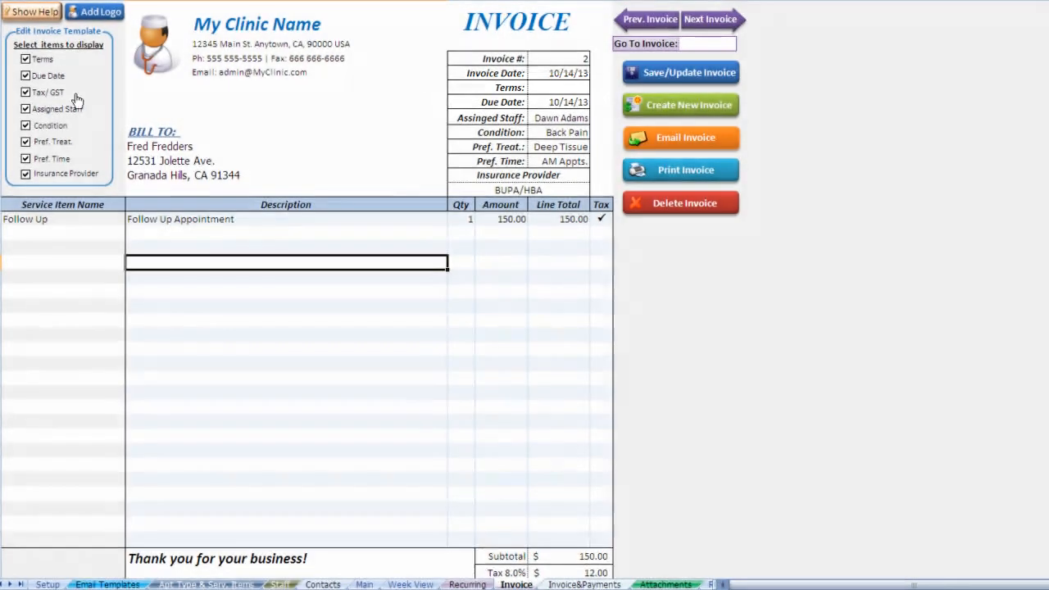
{"action": "left_click", "coordinate": [26, 76]}
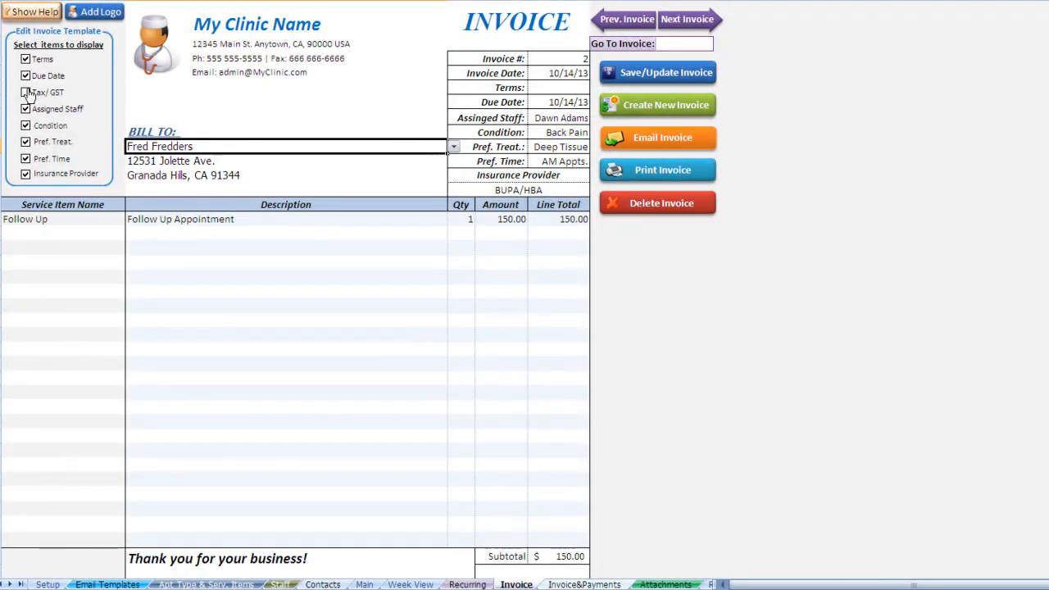
{"action": "left_click", "coordinate": [27, 92]}
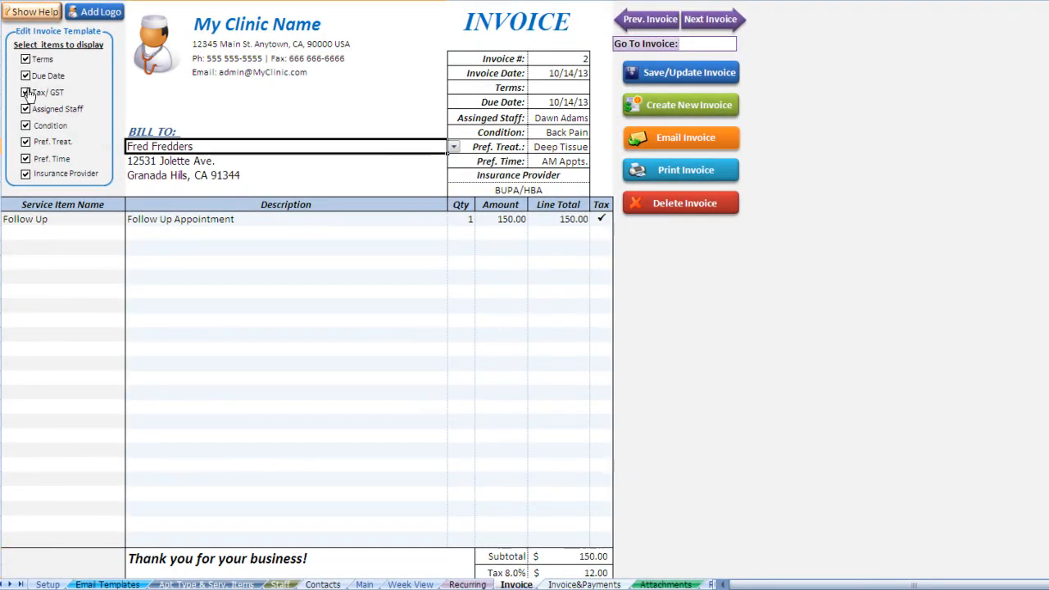
{"action": "left_click", "coordinate": [27, 93]}
{"action": "left_click", "coordinate": [27, 93]}
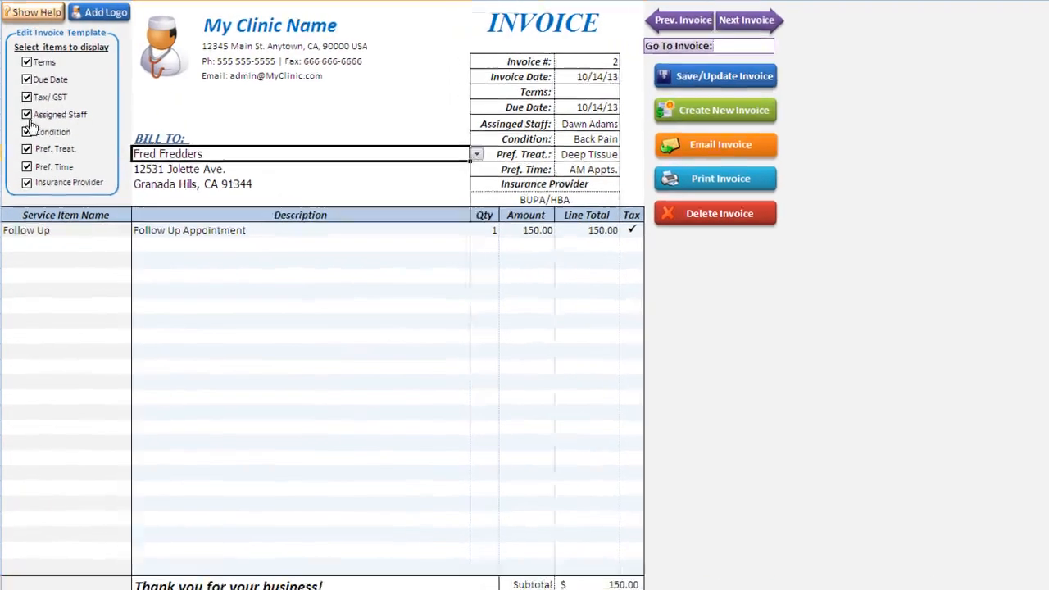
{"action": "left_click", "coordinate": [26, 110]}
{"action": "left_click", "coordinate": [26, 110]}
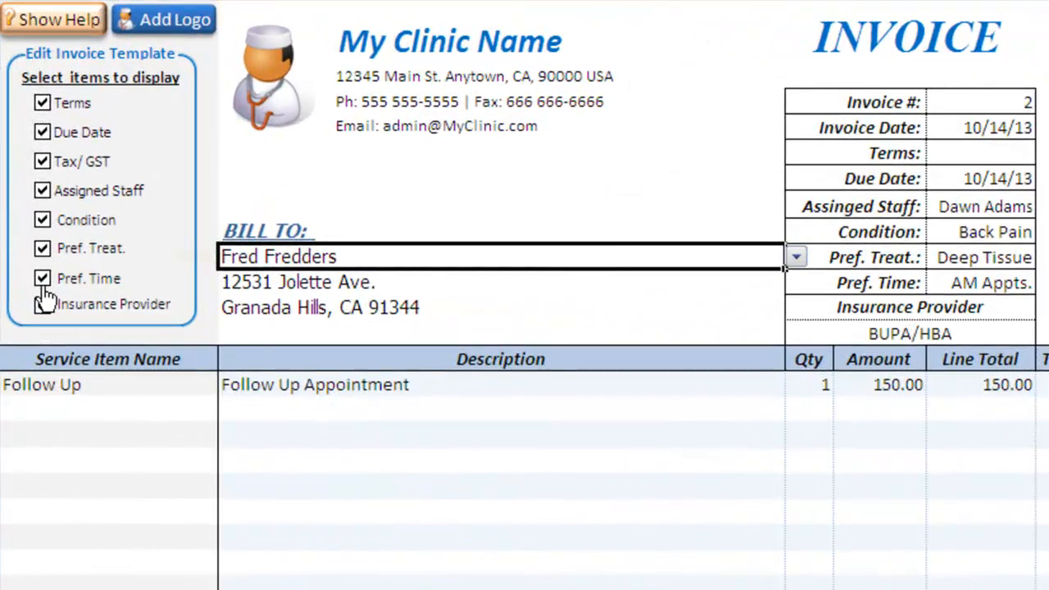
{"action": "left_click", "coordinate": [43, 306]}
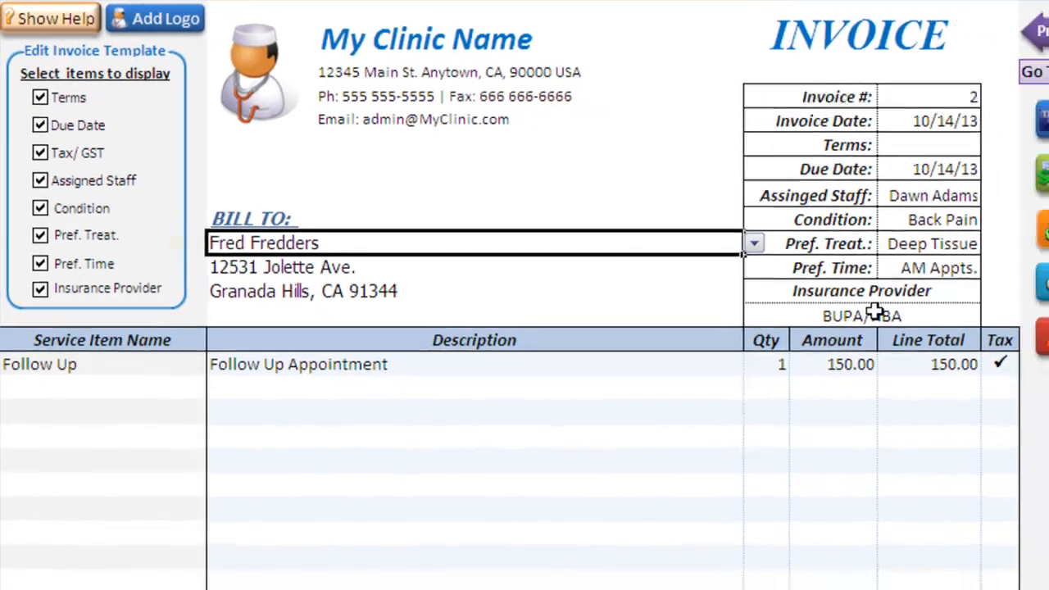
- Enter 'New Provider' as invoice #2's insurer, add it to the provider list, and check the list
{"action": "left_click", "coordinate": [875, 313]}
{"action": "left_click", "coordinate": [988, 316]}
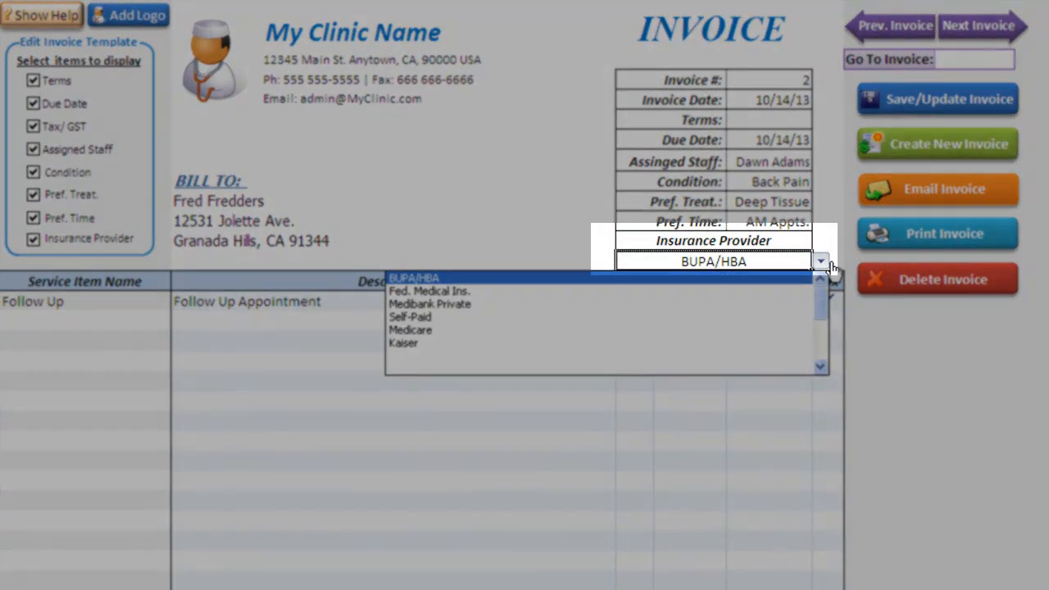
{"action": "type", "text": "New Provider"}
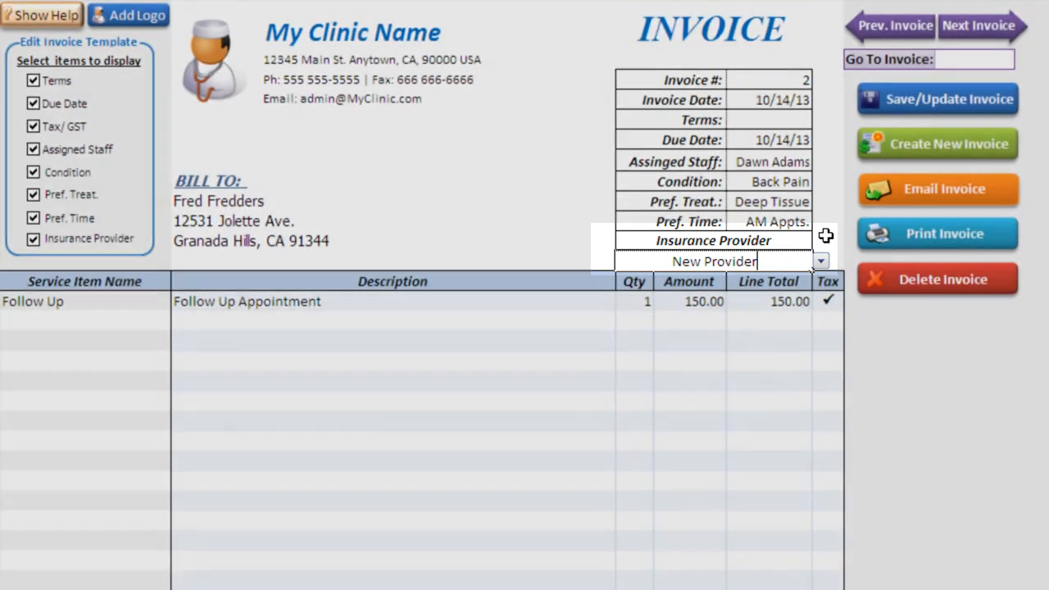
{"action": "key", "text": "Return"}
{"action": "key", "text": "Return"}
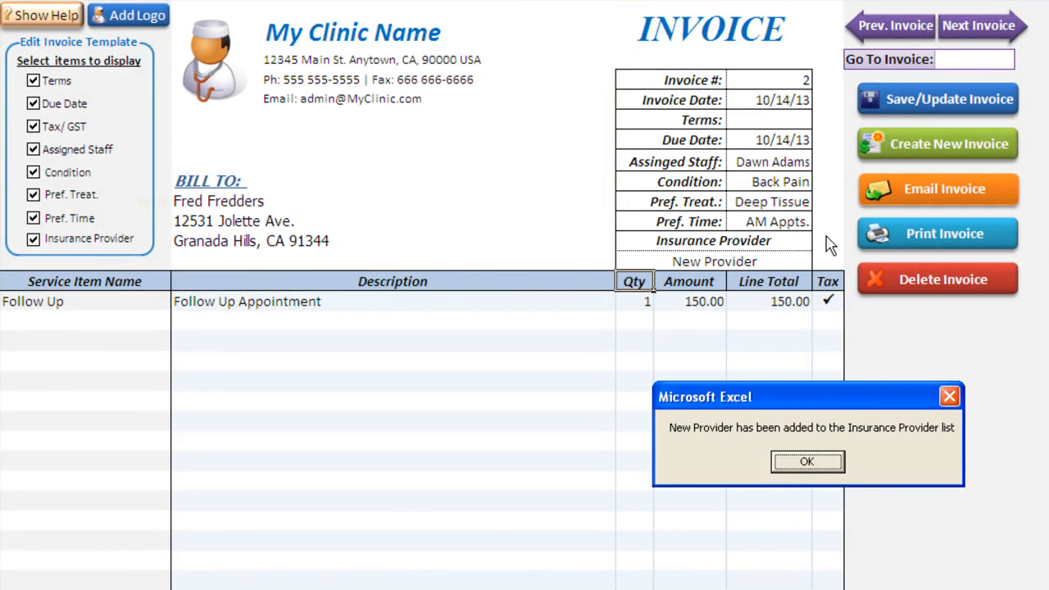
{"action": "key", "text": "Return"}
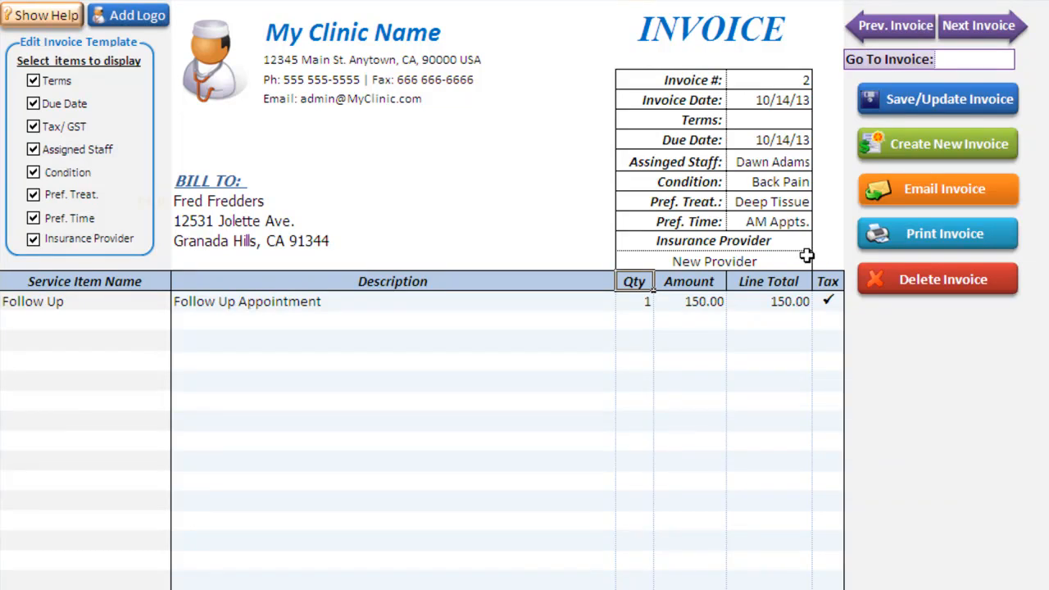
{"action": "left_click", "coordinate": [811, 259]}
{"action": "left_click", "coordinate": [819, 261]}
{"action": "left_click", "coordinate": [817, 283]}
{"action": "left_click", "coordinate": [818, 281]}
{"action": "left_click", "coordinate": [628, 261]}
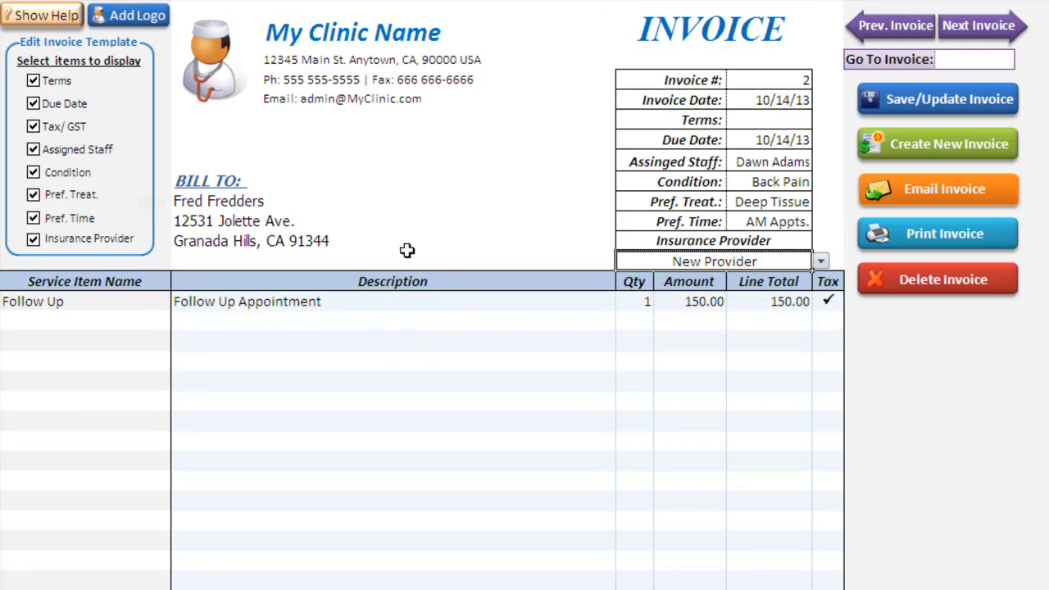
- Change the first service line from Follow Up to Monthly
{"action": "left_click", "coordinate": [152, 301]}
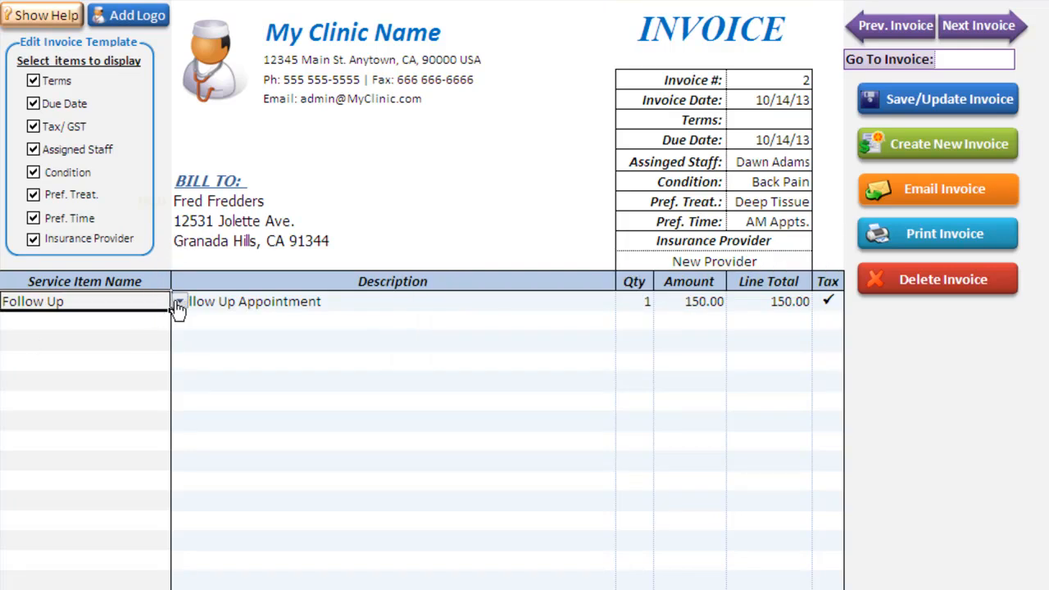
{"action": "left_click", "coordinate": [177, 303]}
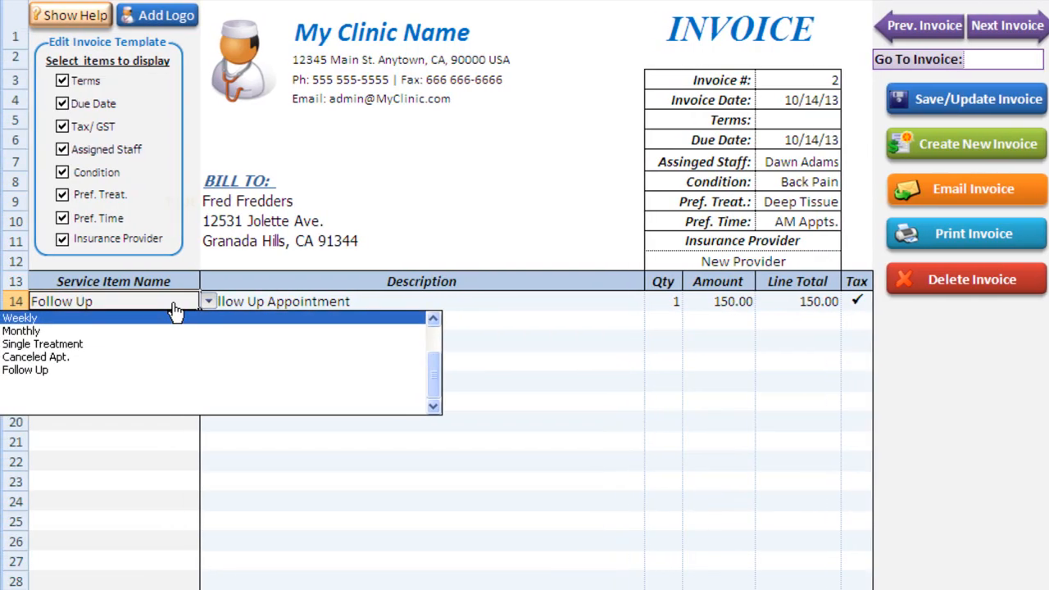
{"action": "left_click", "coordinate": [168, 330]}
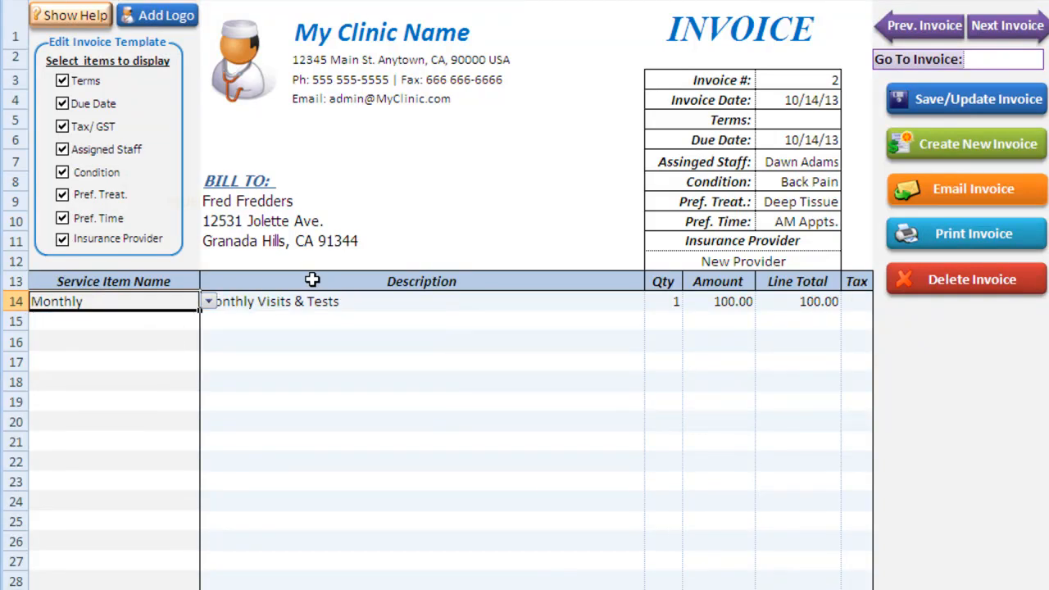
{"action": "left_click", "coordinate": [519, 346]}
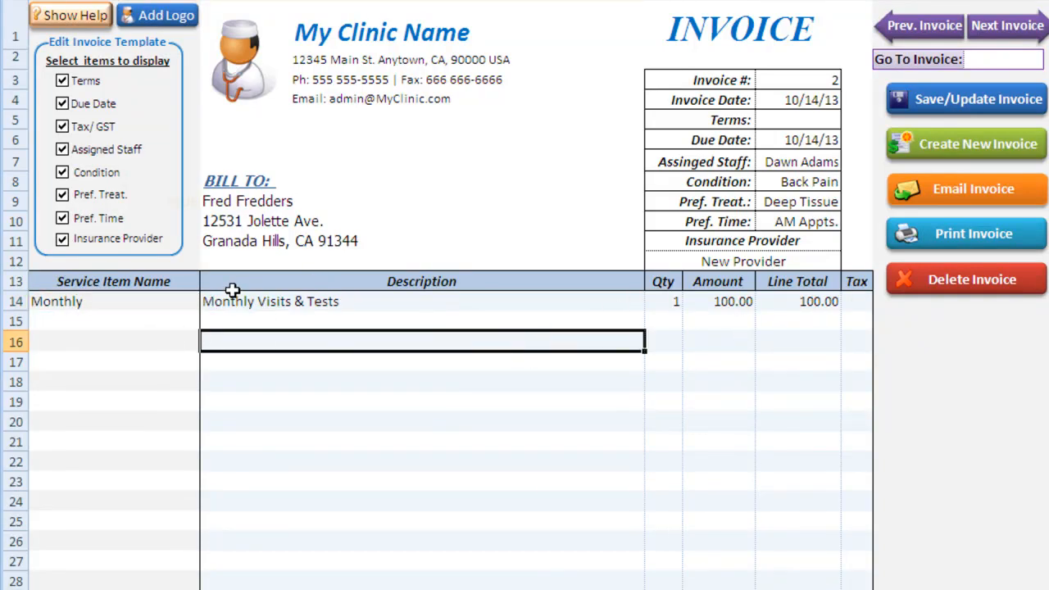
- Add Single Treatment as the second service line
{"action": "left_click", "coordinate": [101, 314]}
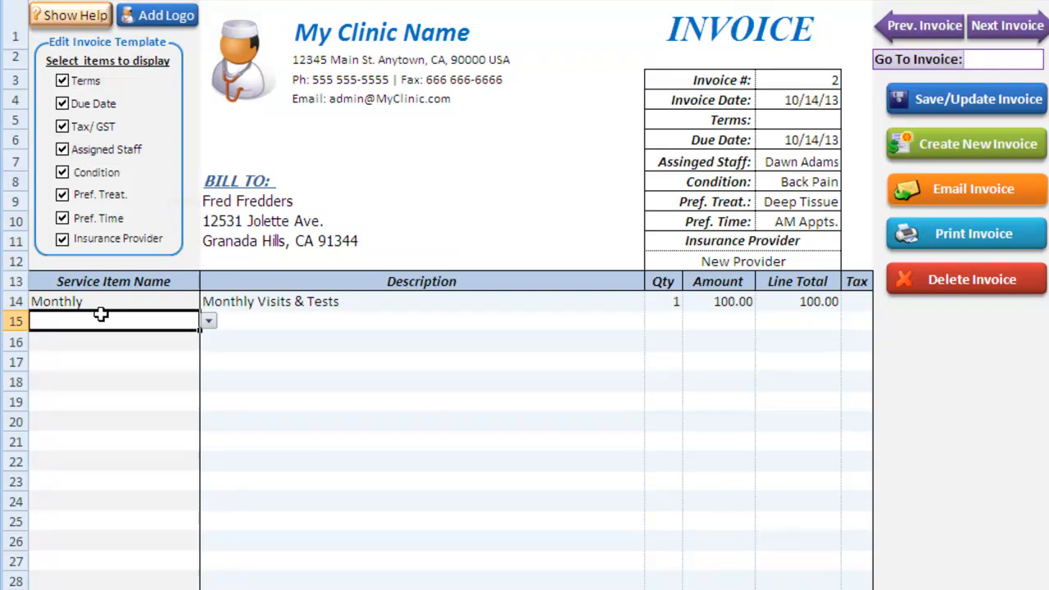
{"action": "left_click", "coordinate": [209, 321]}
{"action": "left_click", "coordinate": [196, 365]}
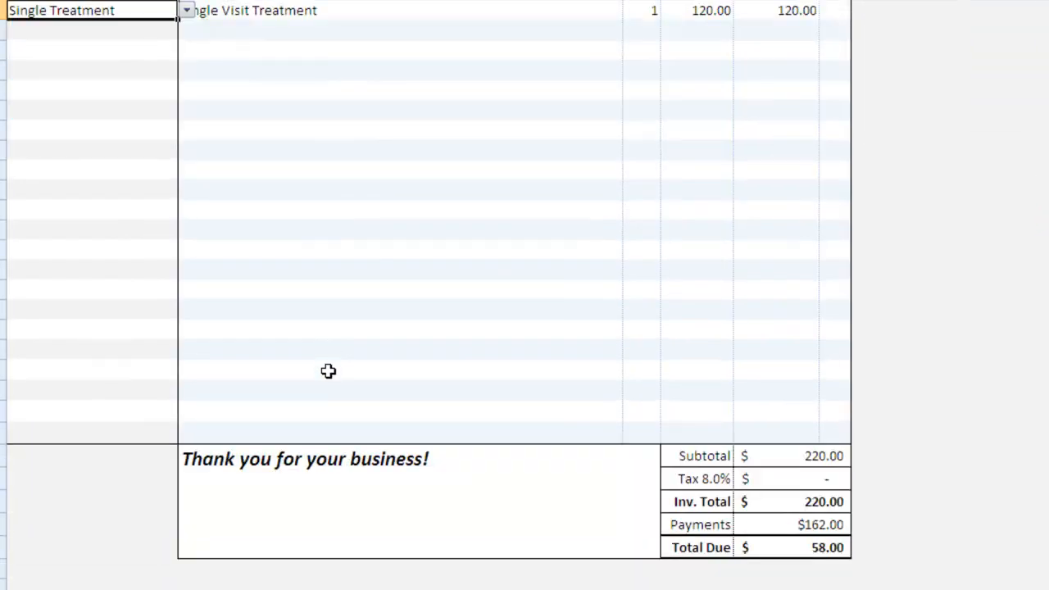
{"action": "left_click", "coordinate": [514, 458]}
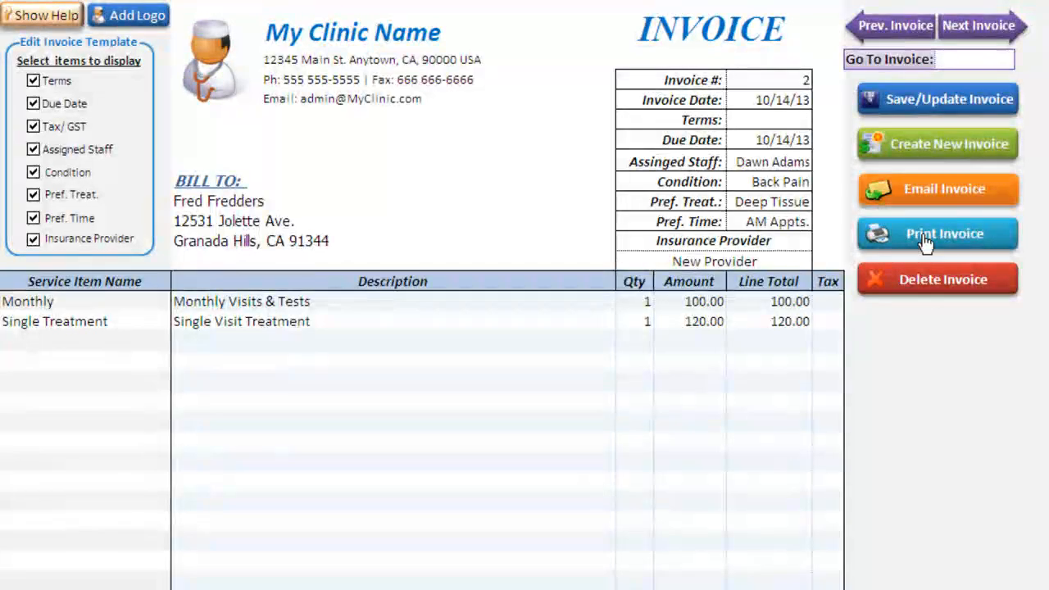
- Start a new invoice without saving earlier changes and bill it to the customer
{"action": "left_click", "coordinate": [947, 139]}
{"action": "left_click", "coordinate": [850, 460]}
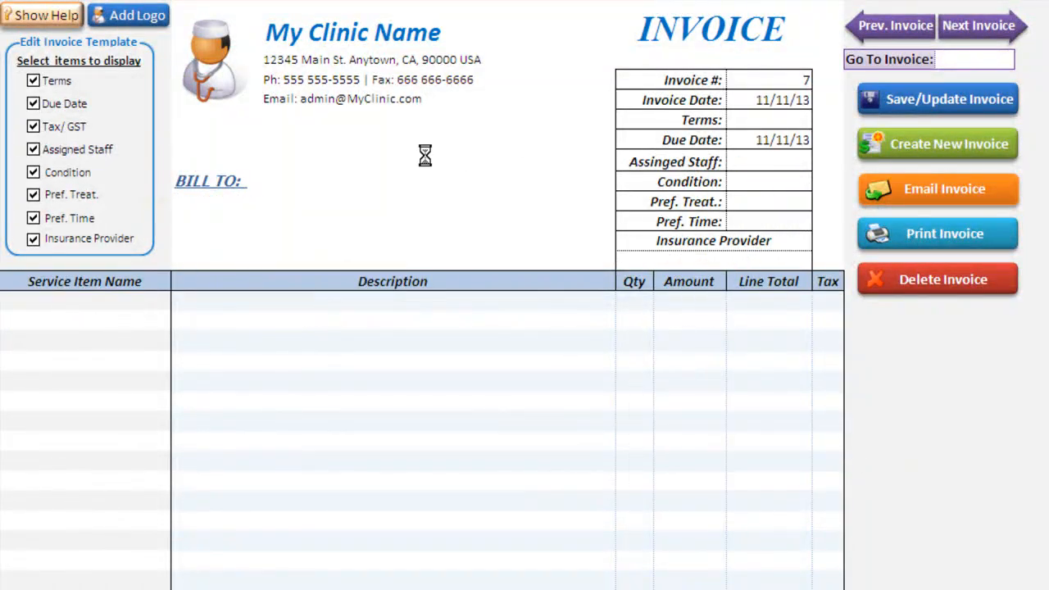
{"action": "left_click", "coordinate": [261, 204]}
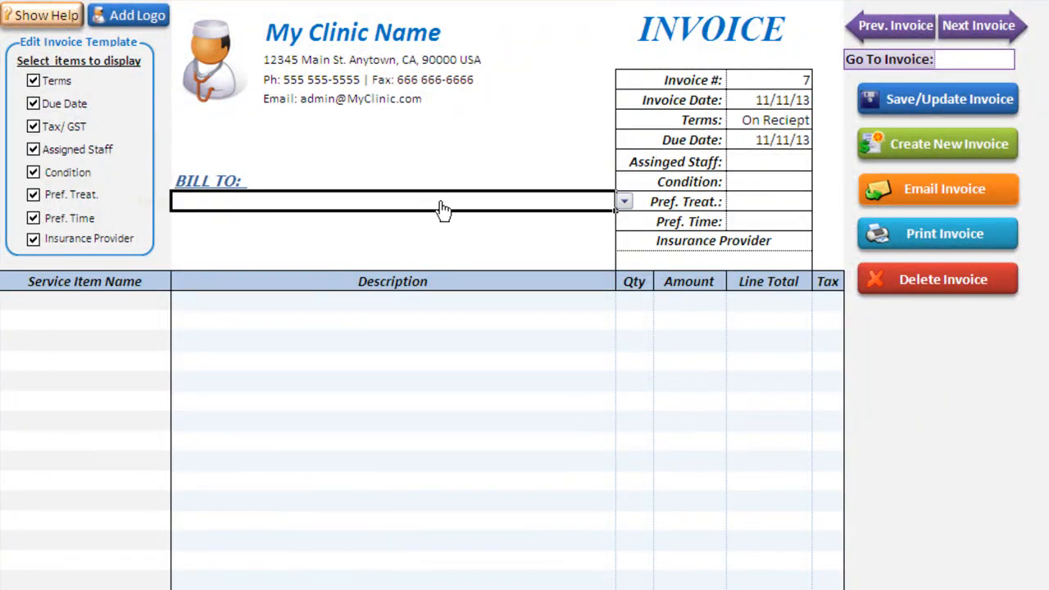
{"action": "type", "text": "John Johnson"}
{"action": "key", "text": "Return"}
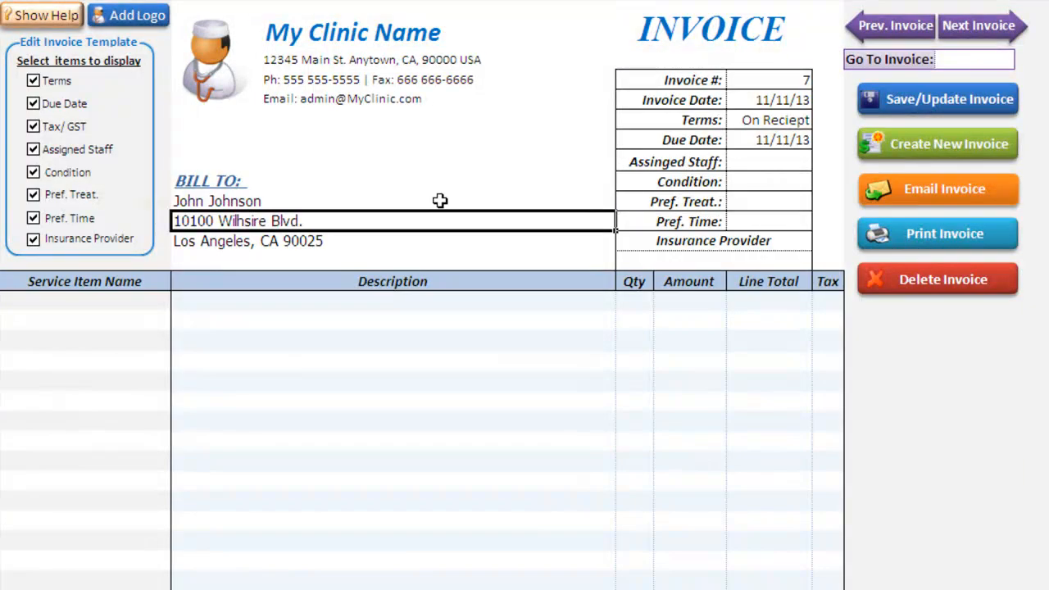
- Add a taxable Single Treatment line at 120.00 and save invoice 7
{"action": "left_click", "coordinate": [168, 301]}
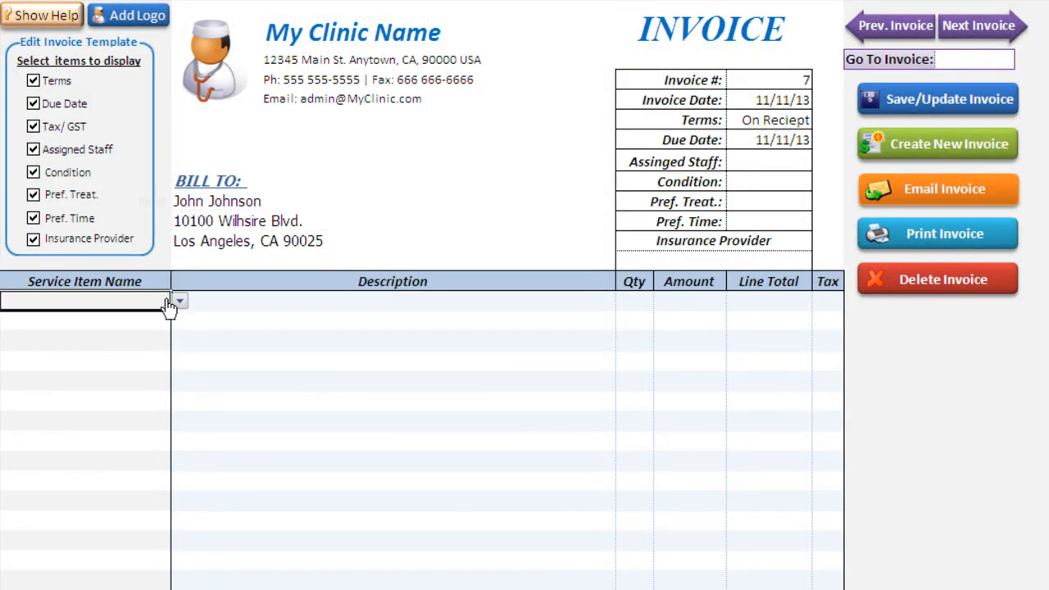
{"action": "type", "text": "single Treatment"}
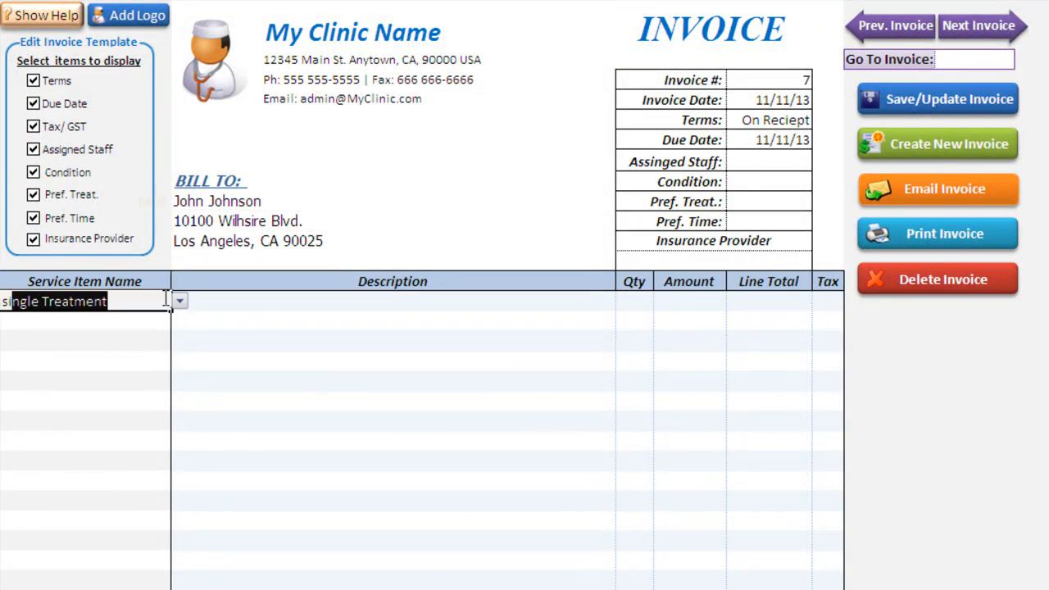
{"action": "key", "text": "Tab"}
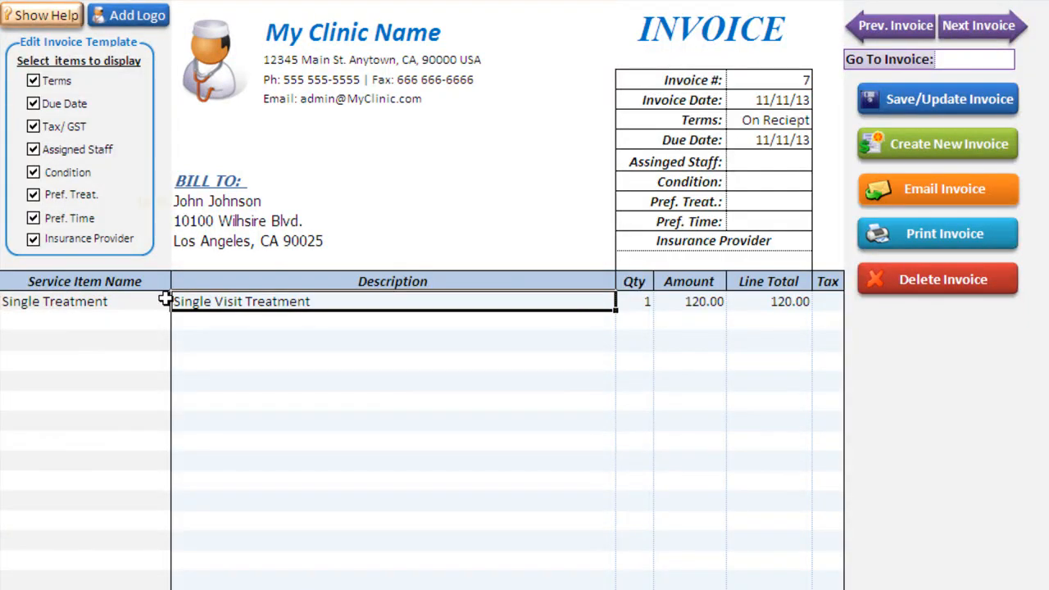
{"action": "key", "text": "Tab"}
{"action": "left_click", "coordinate": [830, 303]}
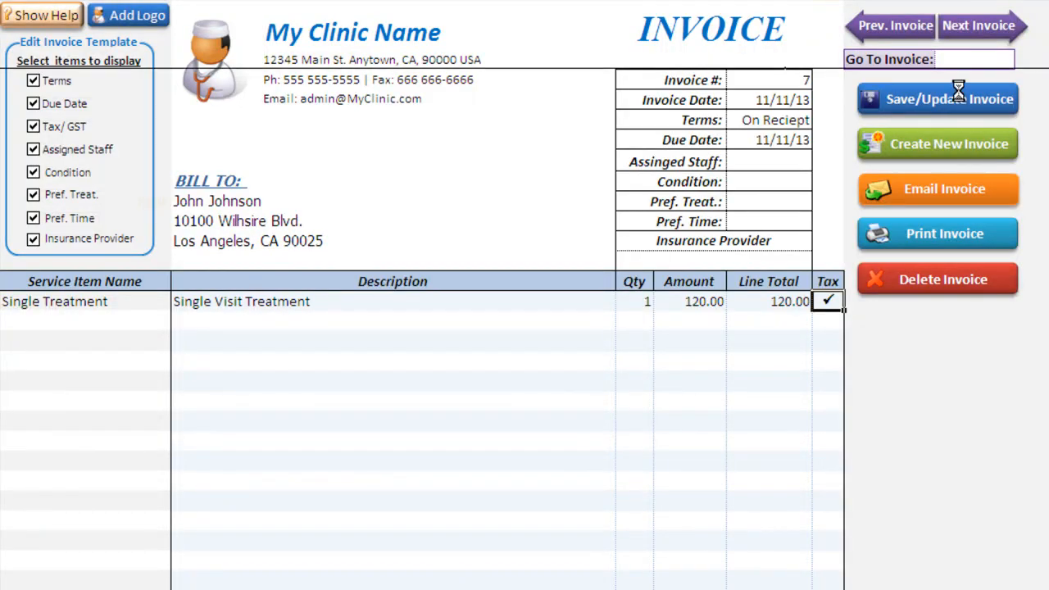
{"action": "left_click", "coordinate": [889, 32]}
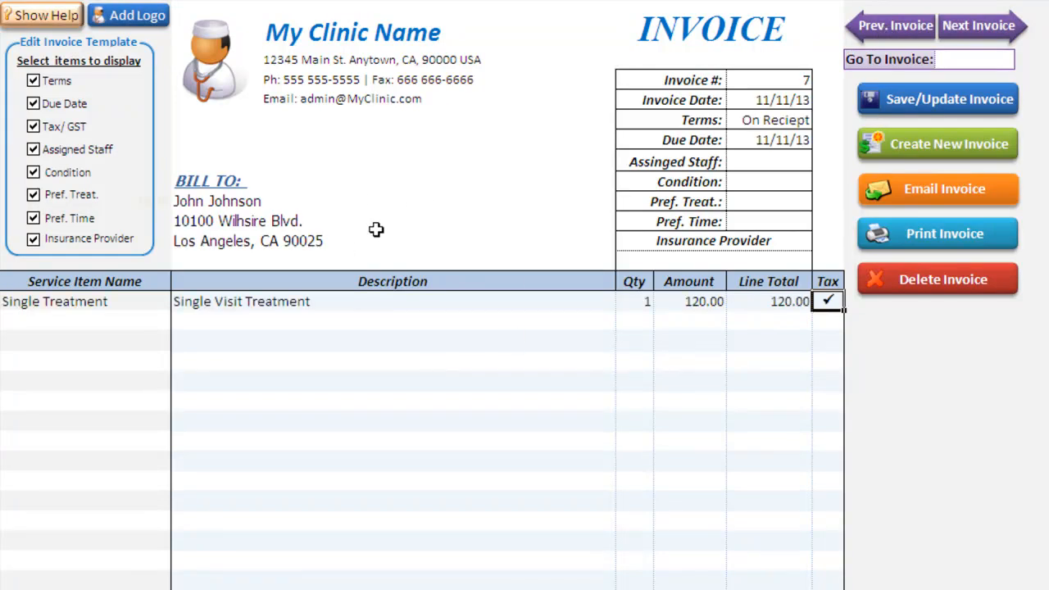
- Jump to invoice 3 using the Go To Invoice field
{"action": "left_click", "coordinate": [954, 61]}
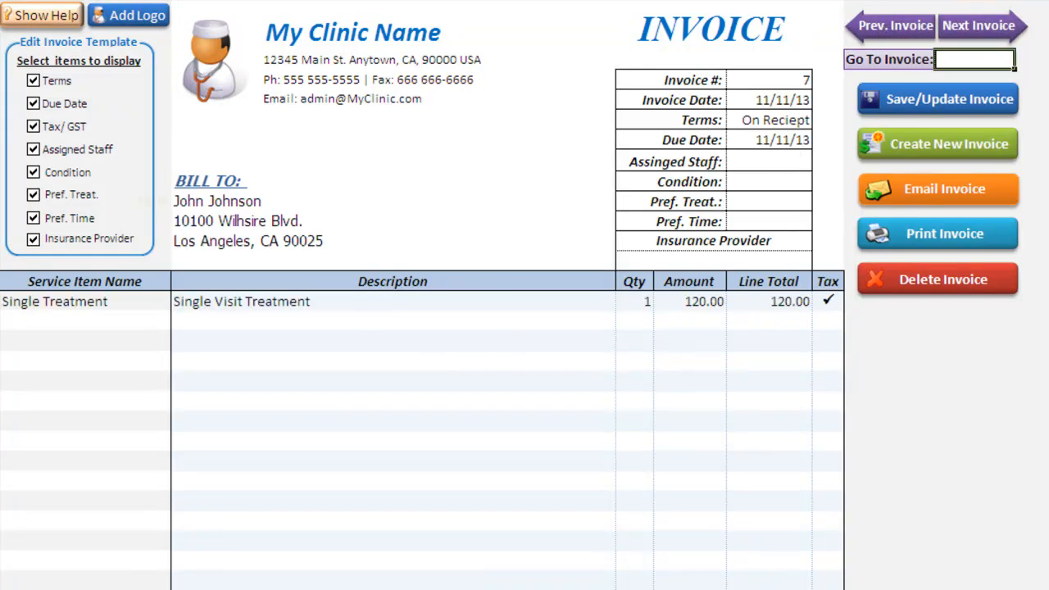
{"action": "type", "text": "3"}
{"action": "key", "text": "Return"}
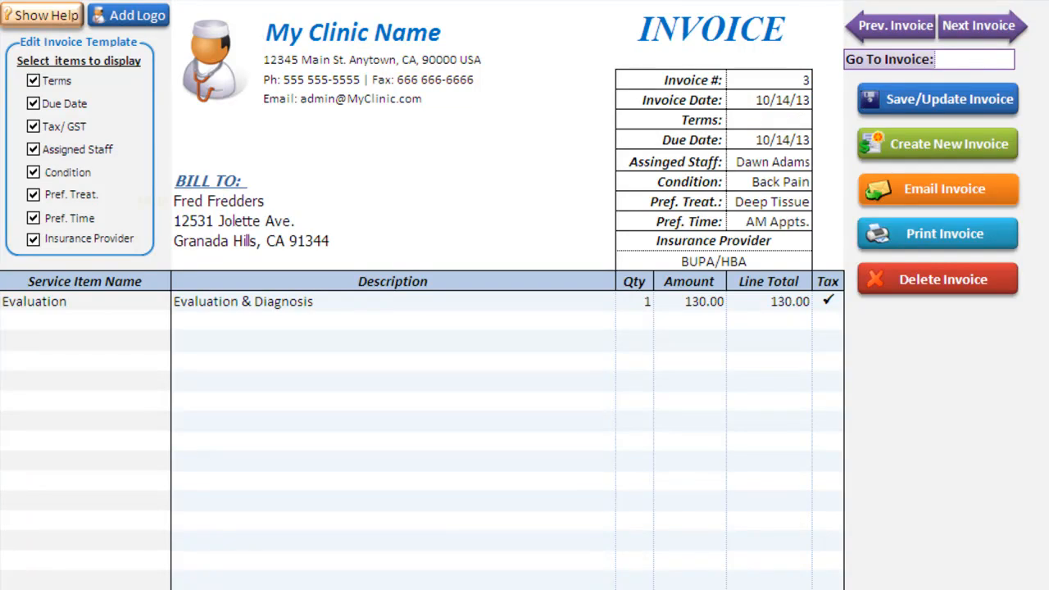
{"action": "left_click", "coordinate": [963, 58]}
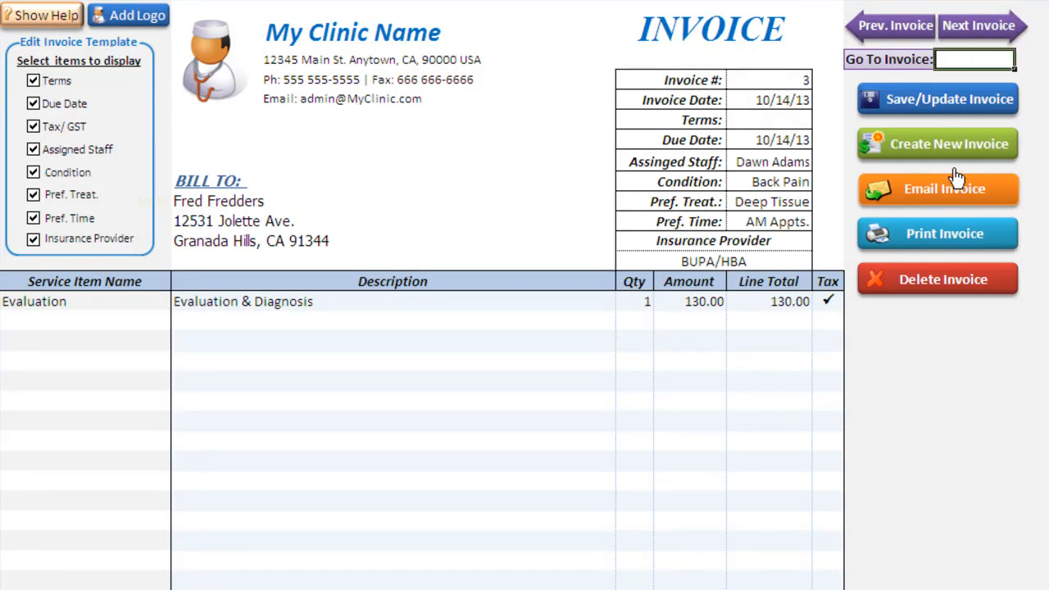
- Create an email for invoice #3 with its PDF attached and open the attachment
{"action": "left_click", "coordinate": [939, 187]}
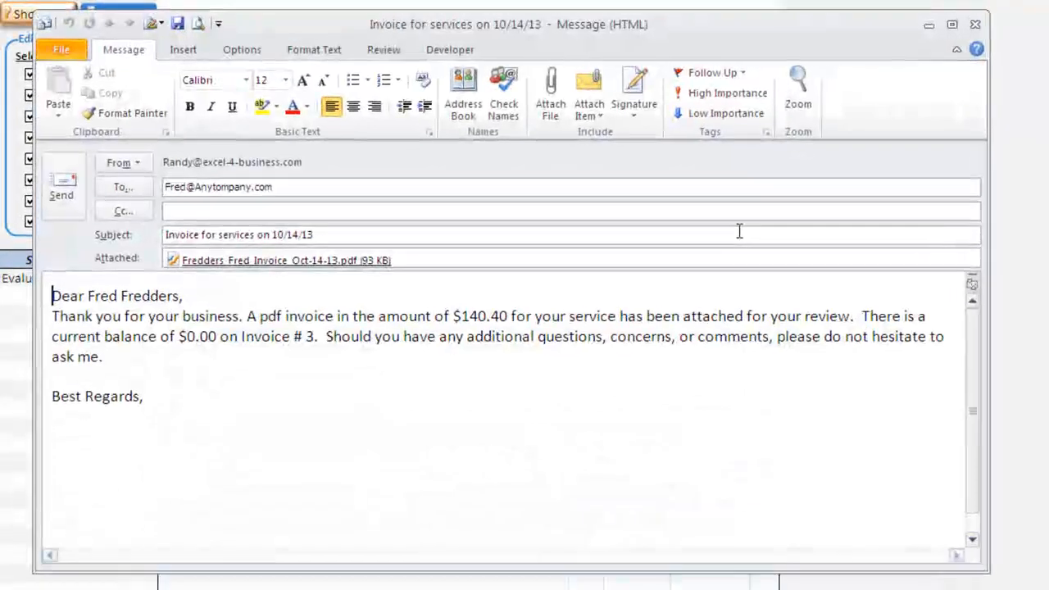
{"action": "left_click", "coordinate": [301, 257]}
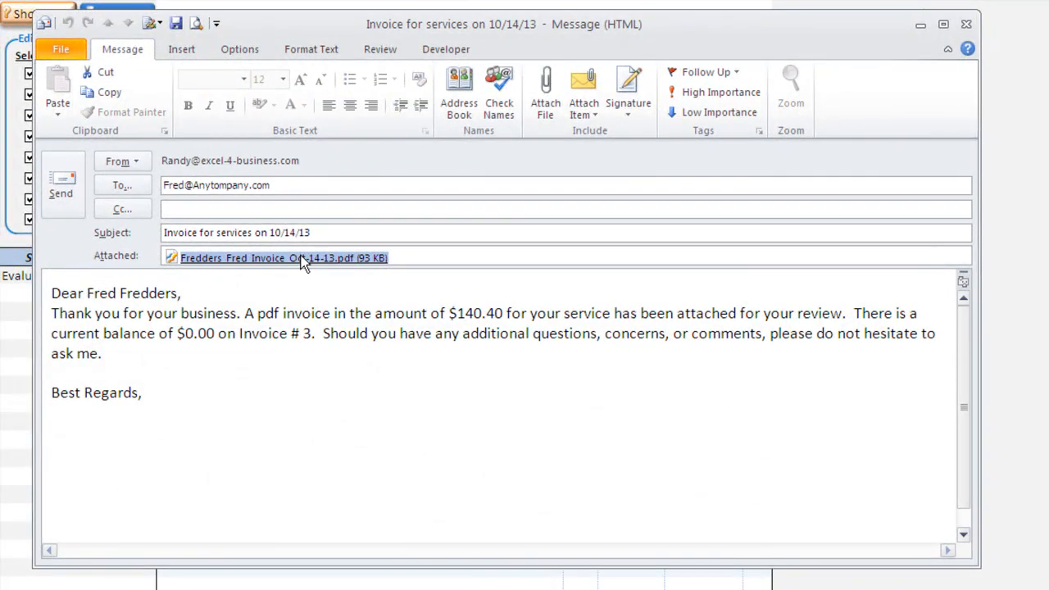
{"action": "double_click", "coordinate": [300, 257]}
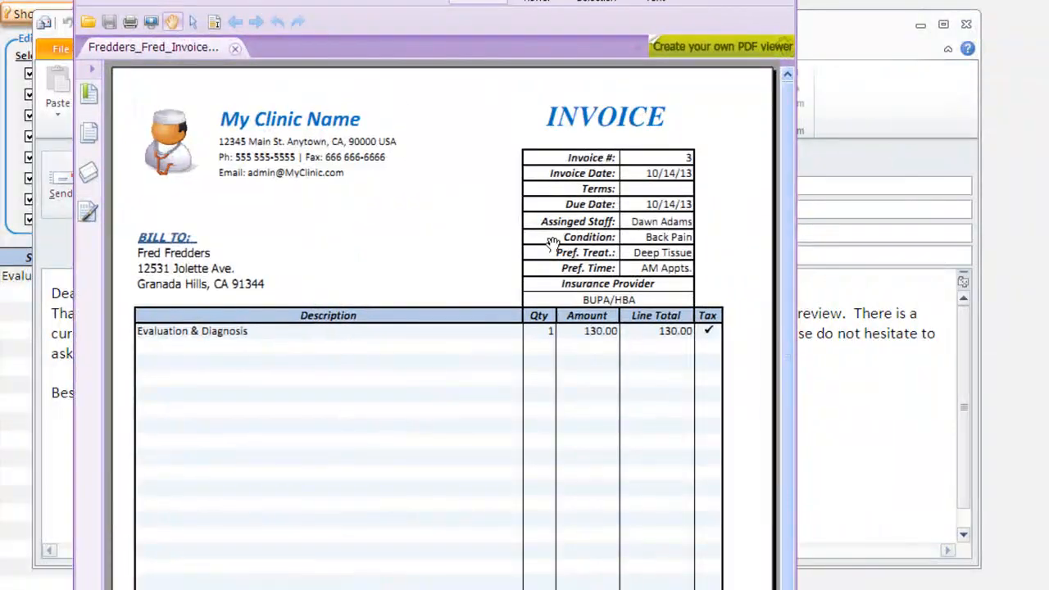
- Scroll through the PDF preview, close it, and minimize the email to return to Excel
{"action": "scroll", "coordinate": [419, 446], "scroll_direction": "down", "scroll_amount": 3}
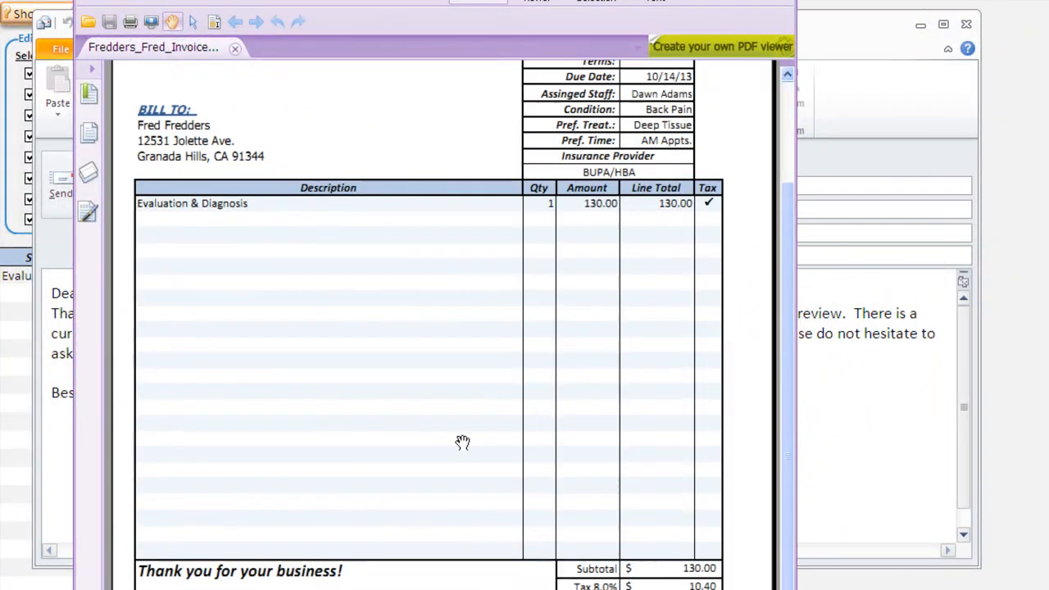
{"action": "scroll", "coordinate": [450, 443], "scroll_direction": "up", "scroll_amount": 3}
{"action": "scroll", "coordinate": [449, 443], "scroll_direction": "down", "scroll_amount": 3}
{"action": "scroll", "coordinate": [448, 442], "scroll_direction": "up", "scroll_amount": 3}
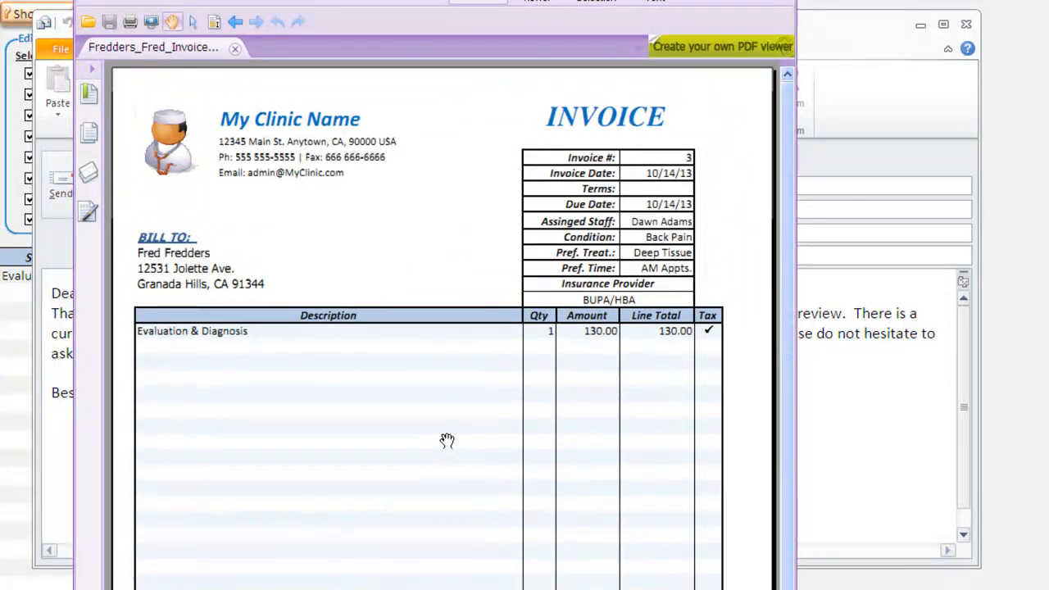
{"action": "left_click_drag", "start_coordinate": [434, 0], "coordinate": [434, 29]}
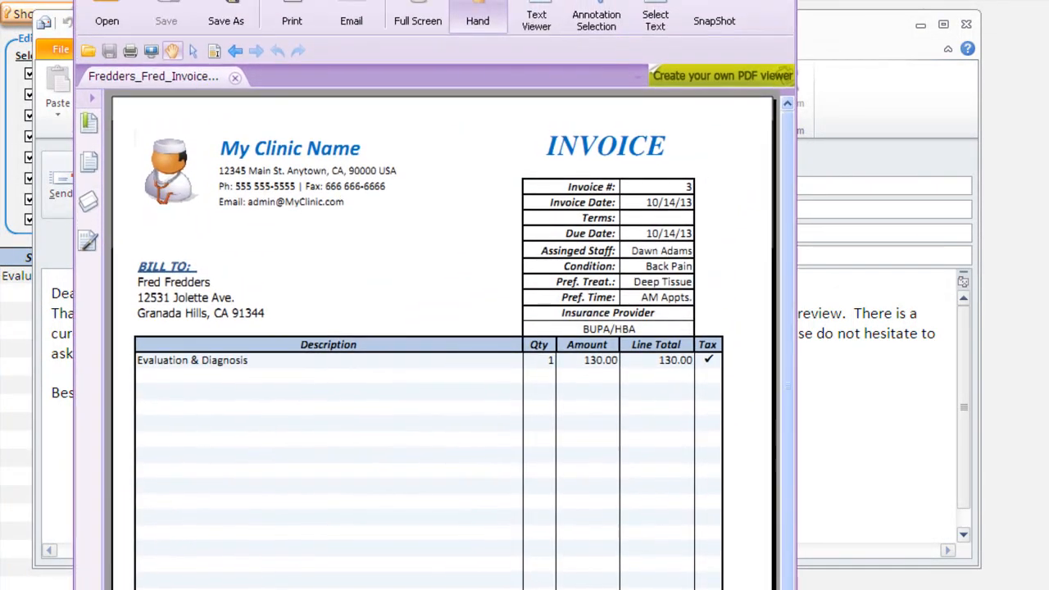
{"action": "key", "text": "alt+F4"}
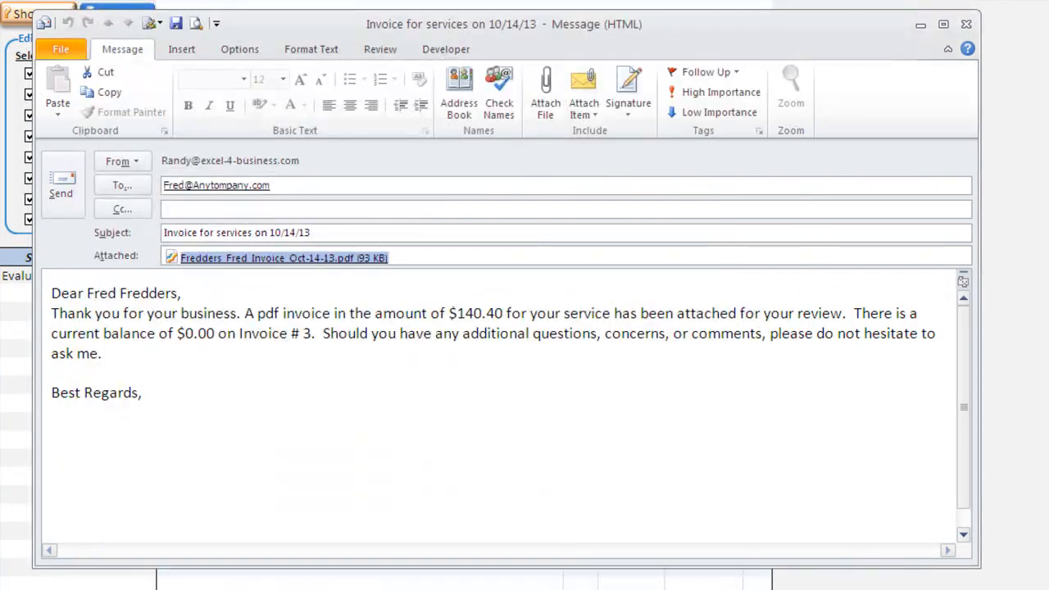
{"action": "left_click", "coordinate": [917, 25]}
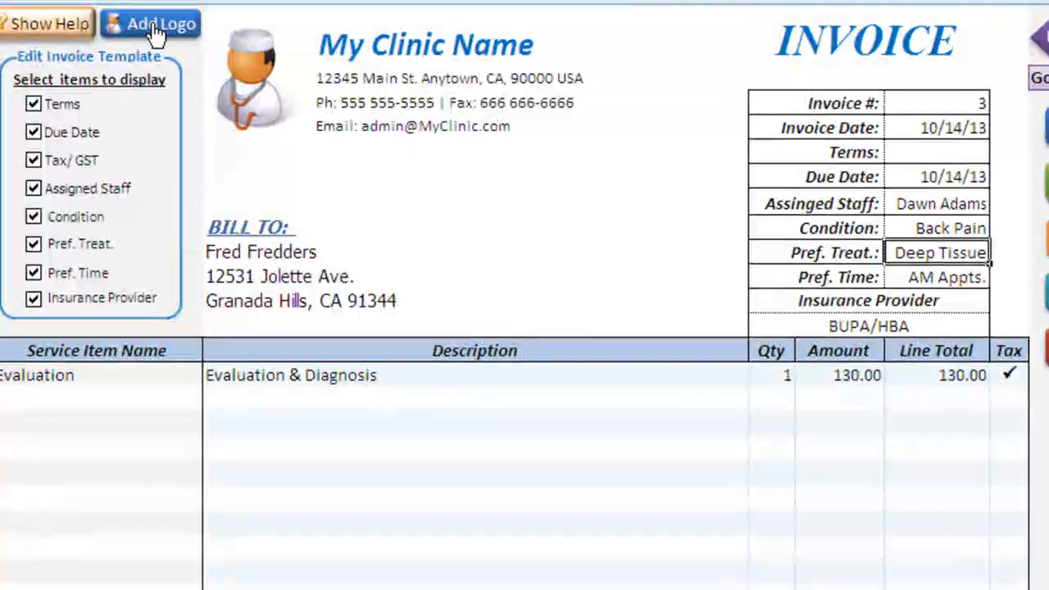
- Replace the invoice logo with Paramount Chiro Logo.jpg
{"action": "left_click", "coordinate": [151, 27]}
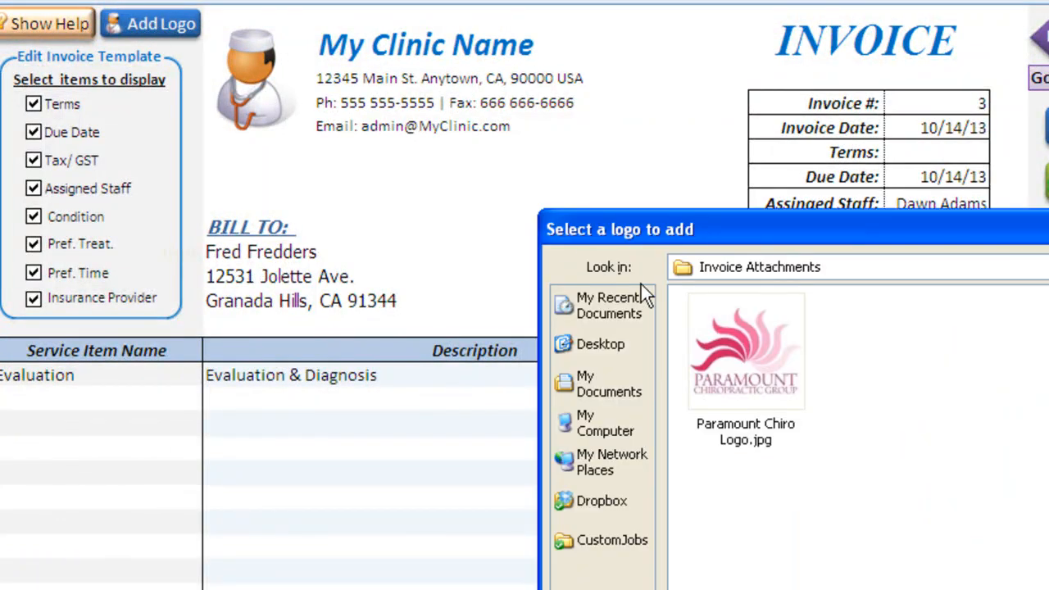
{"action": "left_click", "coordinate": [765, 321]}
{"action": "key", "text": "Return"}
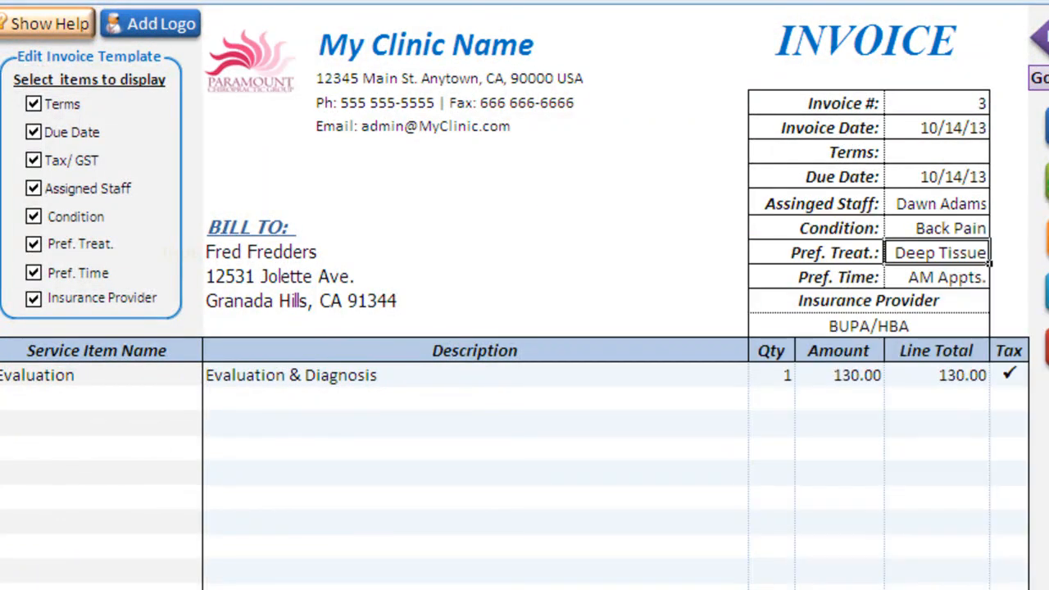
- Rename the clinic heading to 'Sample Salon' and enlarge the logo slightly
{"action": "left_click", "coordinate": [389, 43]}
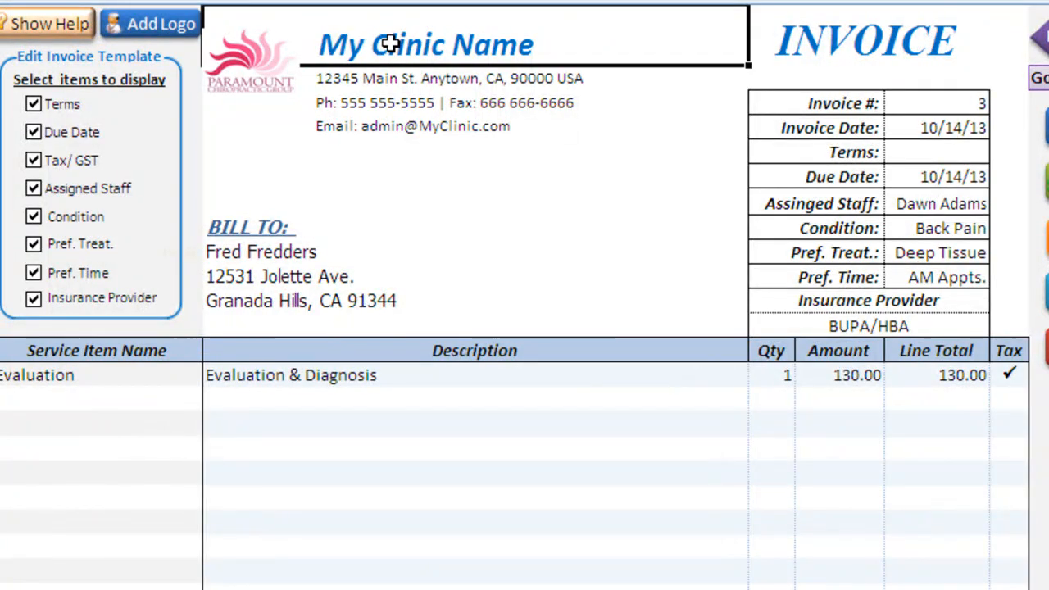
{"action": "type", "text": "Sam "}
{"action": "type", "text": "le Salon"}
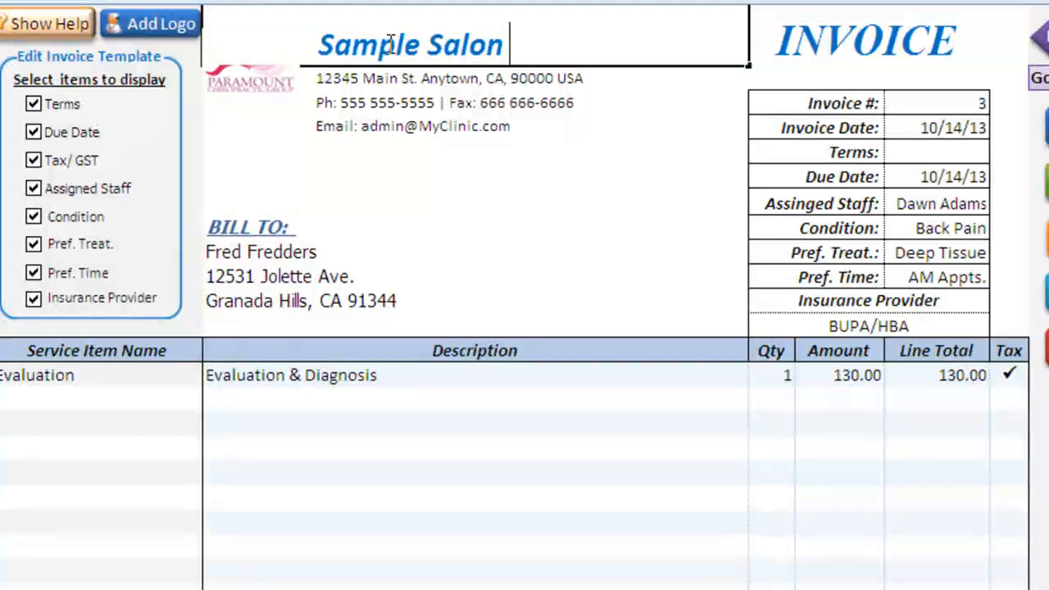
{"action": "key", "text": "Return"}
{"action": "key", "text": "Down"}
{"action": "key", "text": "Down"}
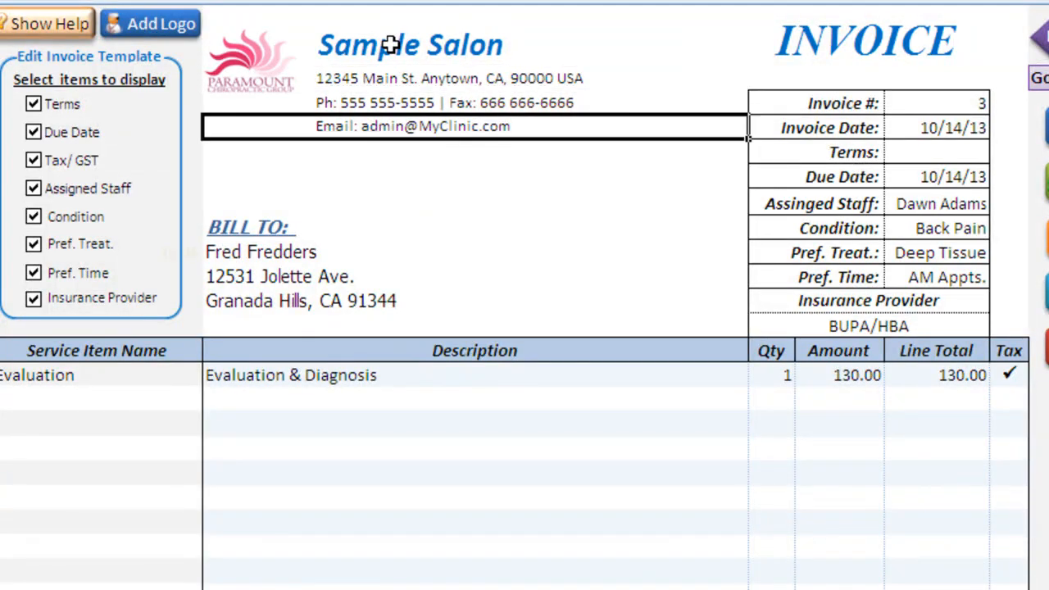
{"action": "left_click", "coordinate": [256, 83]}
{"action": "left_click_drag", "start_coordinate": [301, 96], "coordinate": [259, 113]}
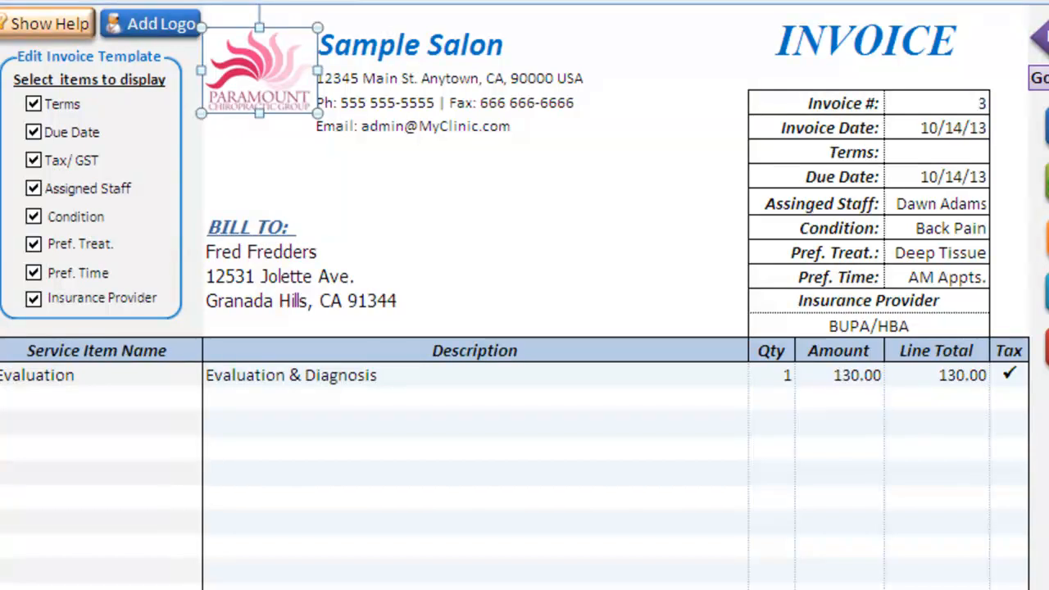
- Load invoice 6 and record a 150.00 payment in its Payments cell
{"action": "left_click", "coordinate": [537, 129]}
{"action": "left_click", "coordinate": [669, 57]}
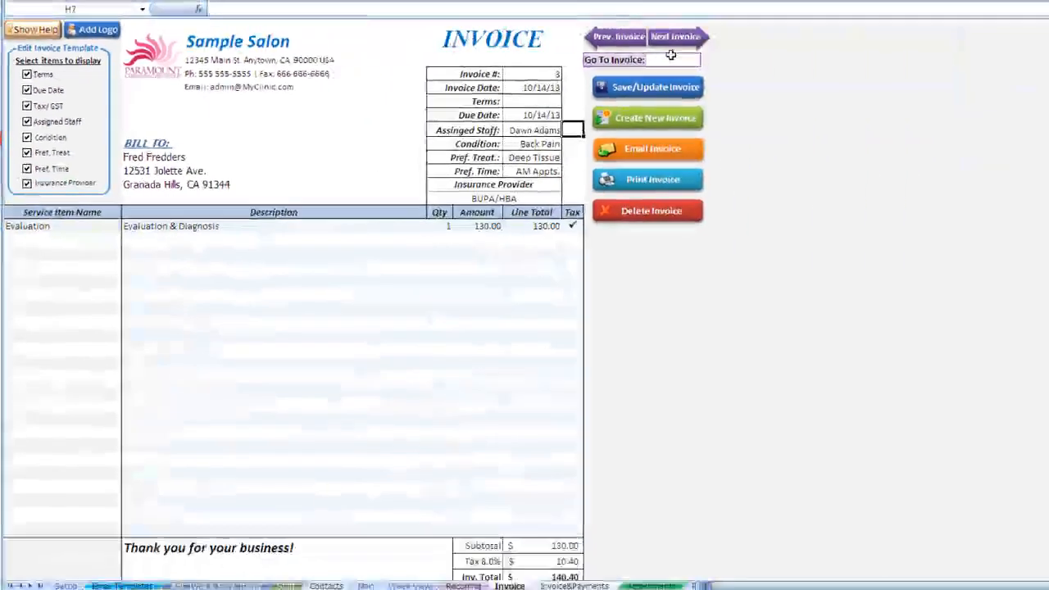
{"action": "type", "text": "6"}
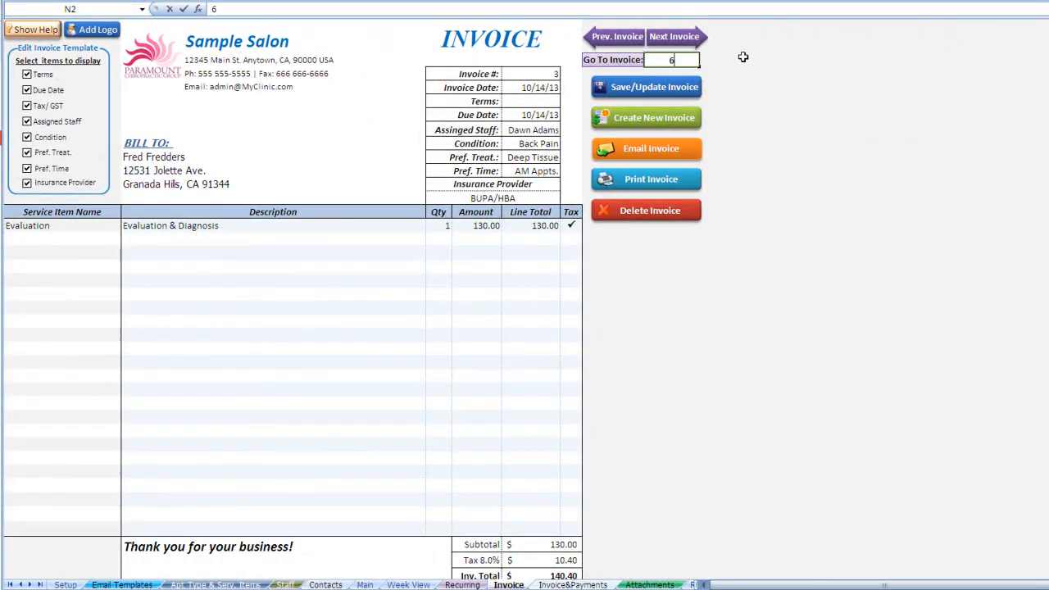
{"action": "key", "text": "Return"}
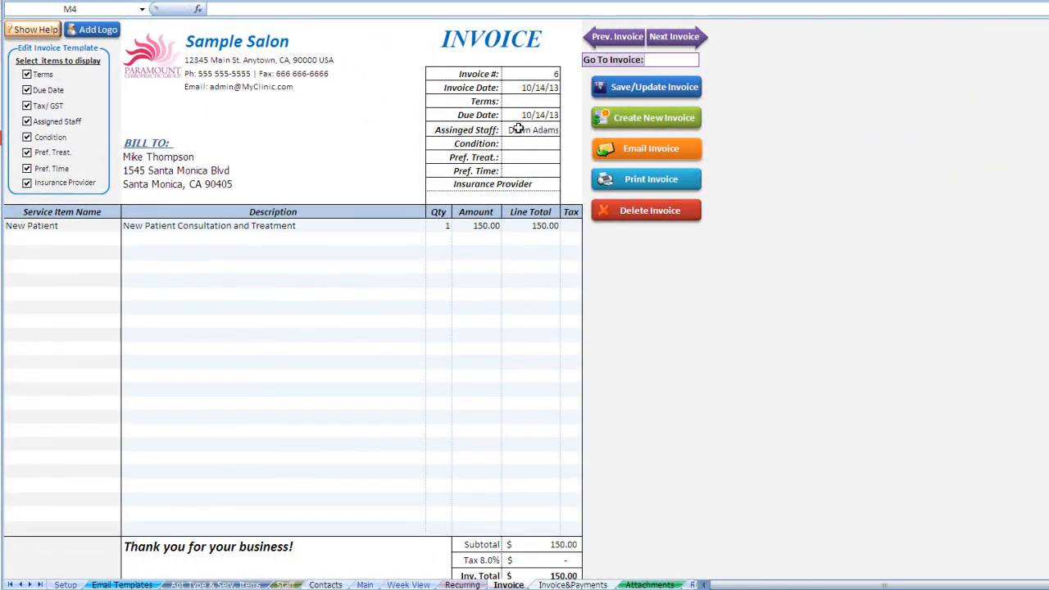
{"action": "scroll", "coordinate": [494, 189], "scroll_direction": "down", "scroll_amount": 3}
{"action": "left_click", "coordinate": [562, 475]}
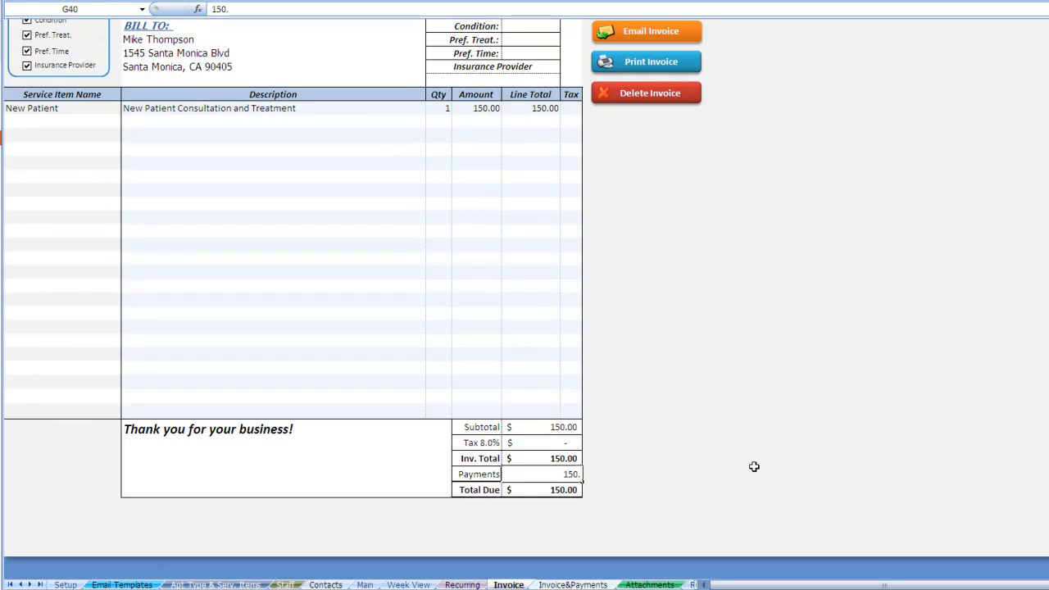
{"action": "key", "text": "Return"}
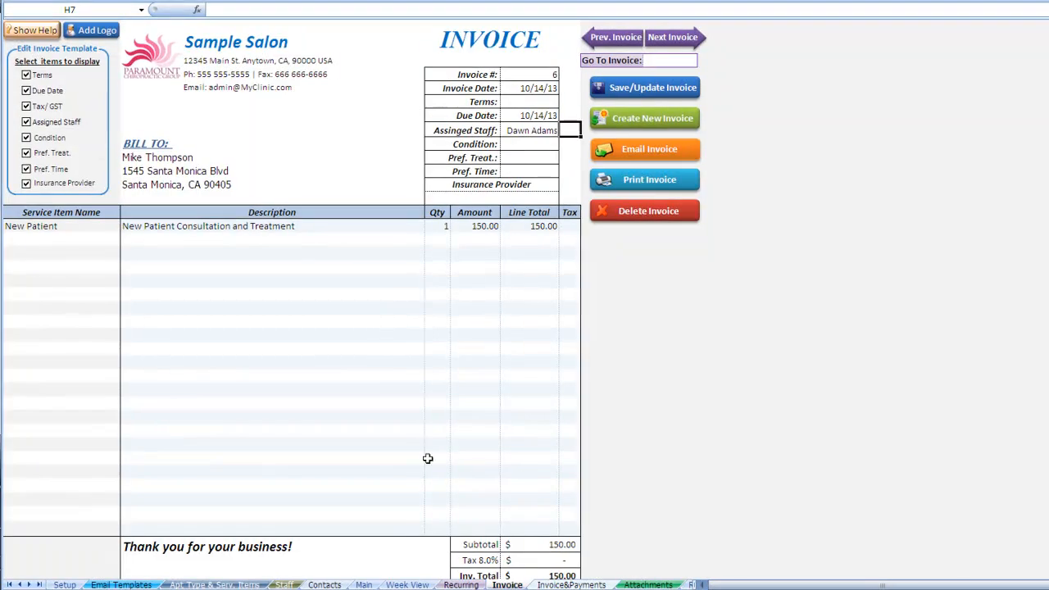
- On the Invoice & Payments sheet, filter the list by a contact starting with 'f', then clear it
{"action": "left_click", "coordinate": [564, 584]}
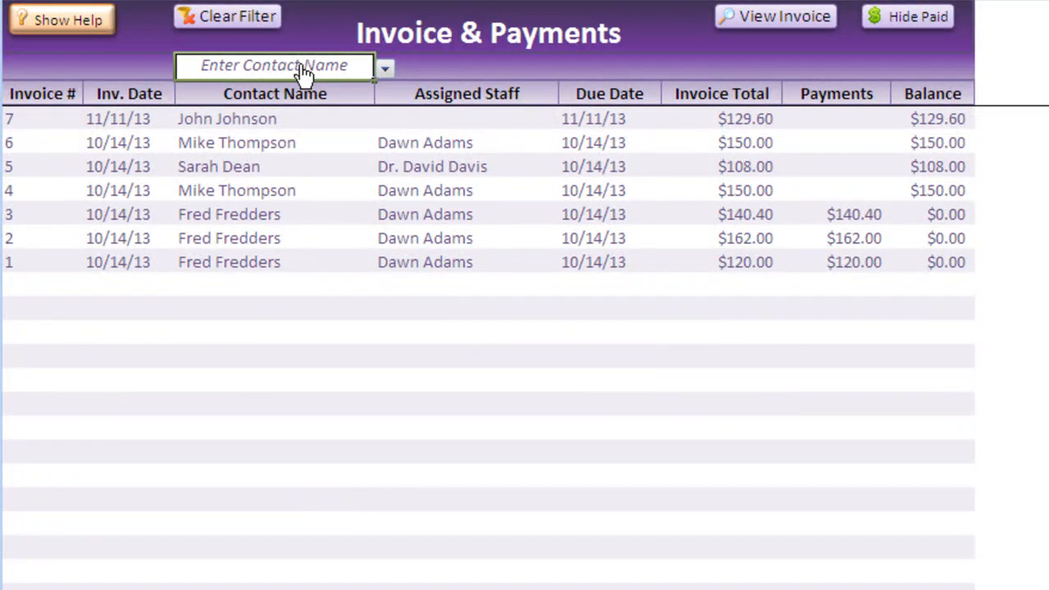
{"action": "left_click", "coordinate": [303, 72]}
{"action": "left_click", "coordinate": [301, 71]}
{"action": "type", "text": "f"}
{"action": "key", "text": "Return"}
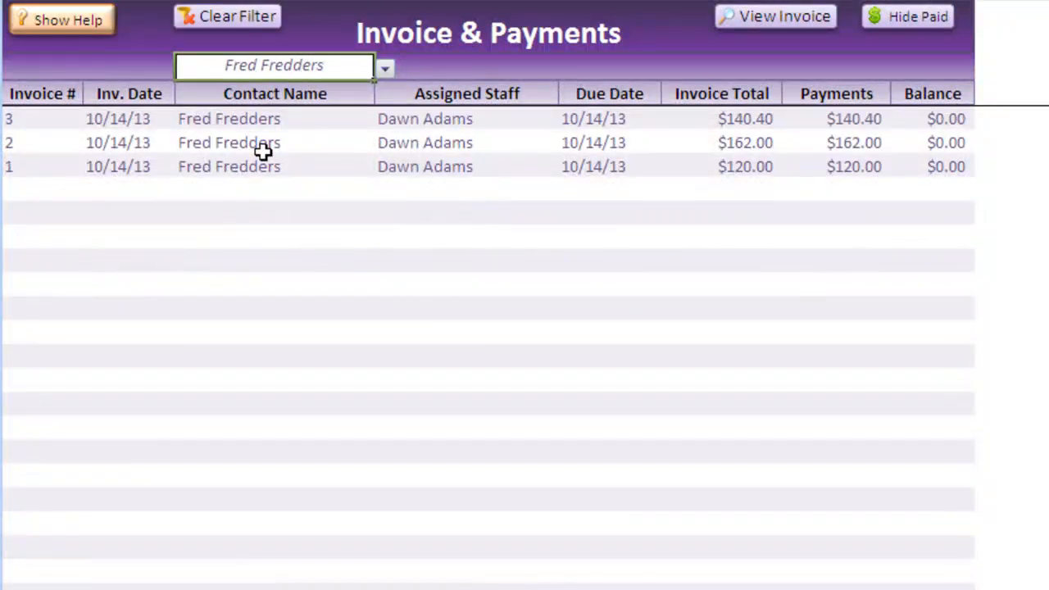
{"action": "left_click", "coordinate": [244, 30]}
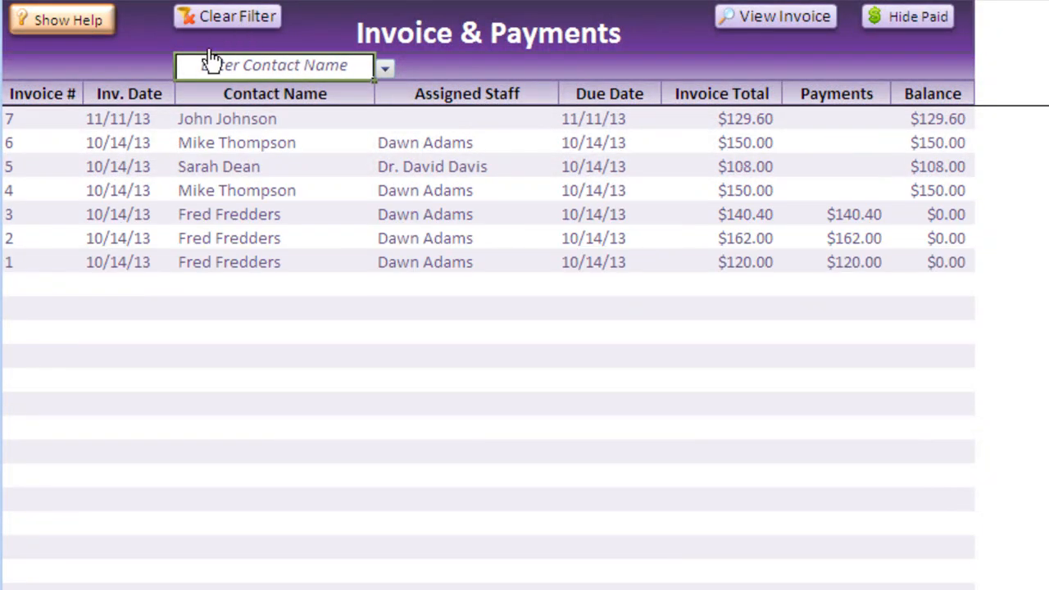
- Open invoice 6 from the list and toggle Hide Paid / Show Paid
{"action": "left_click", "coordinate": [389, 147]}
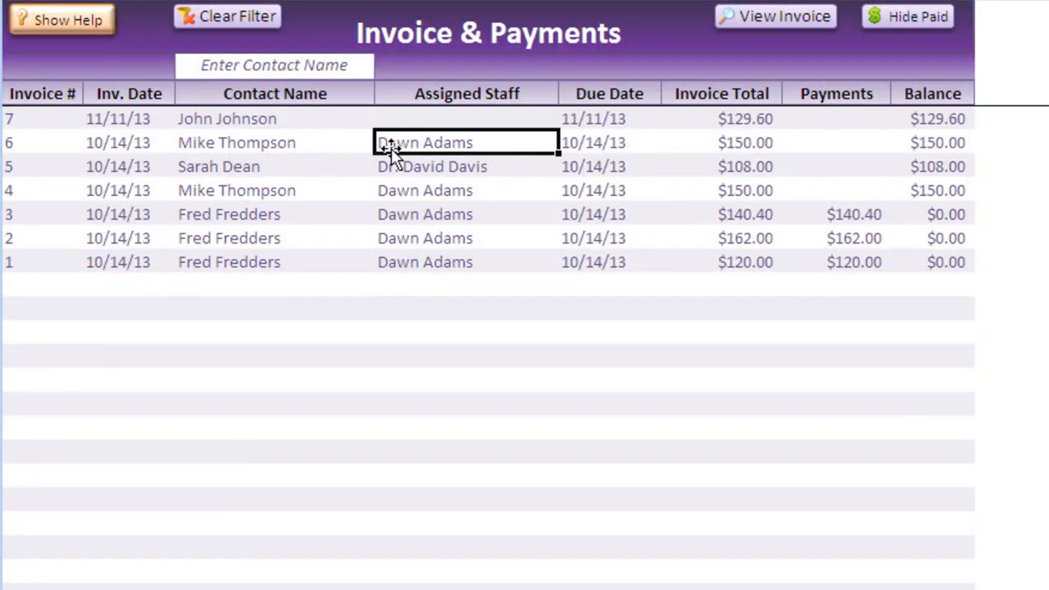
{"action": "left_click", "coordinate": [775, 16]}
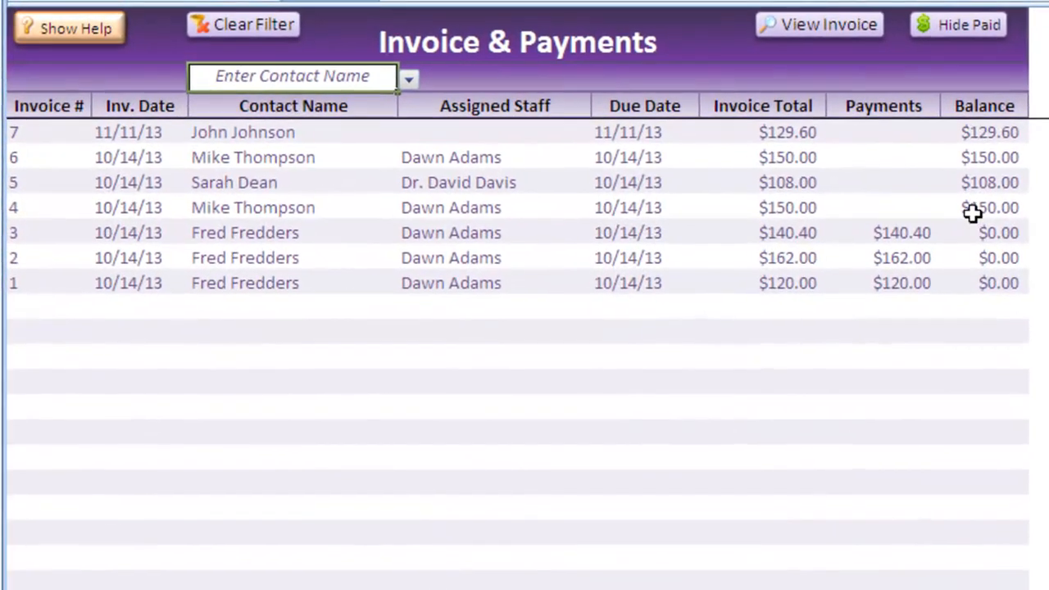
{"action": "left_click", "coordinate": [990, 35]}
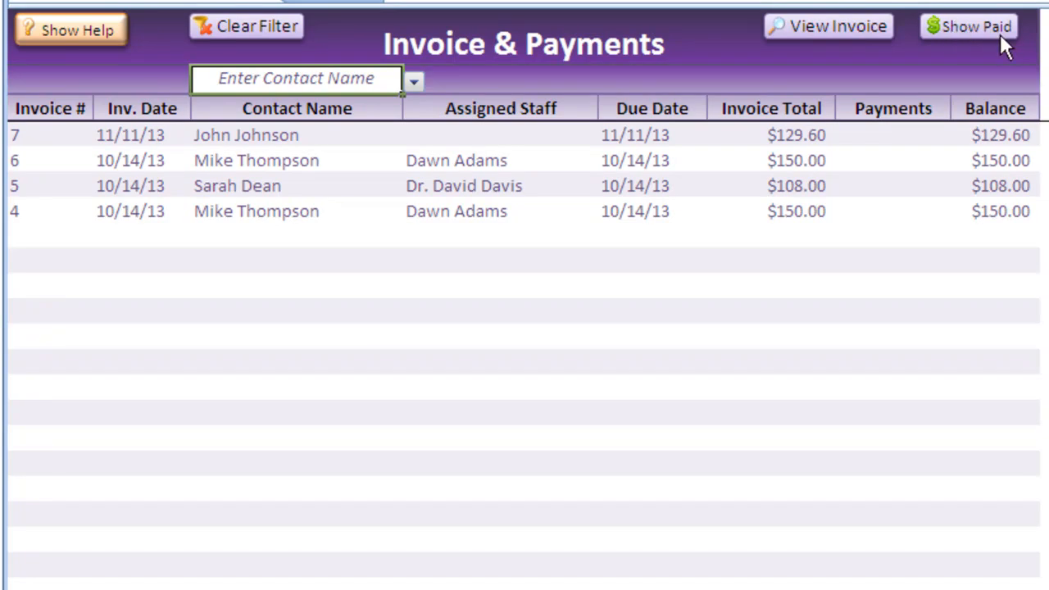
{"action": "left_click", "coordinate": [1001, 37]}
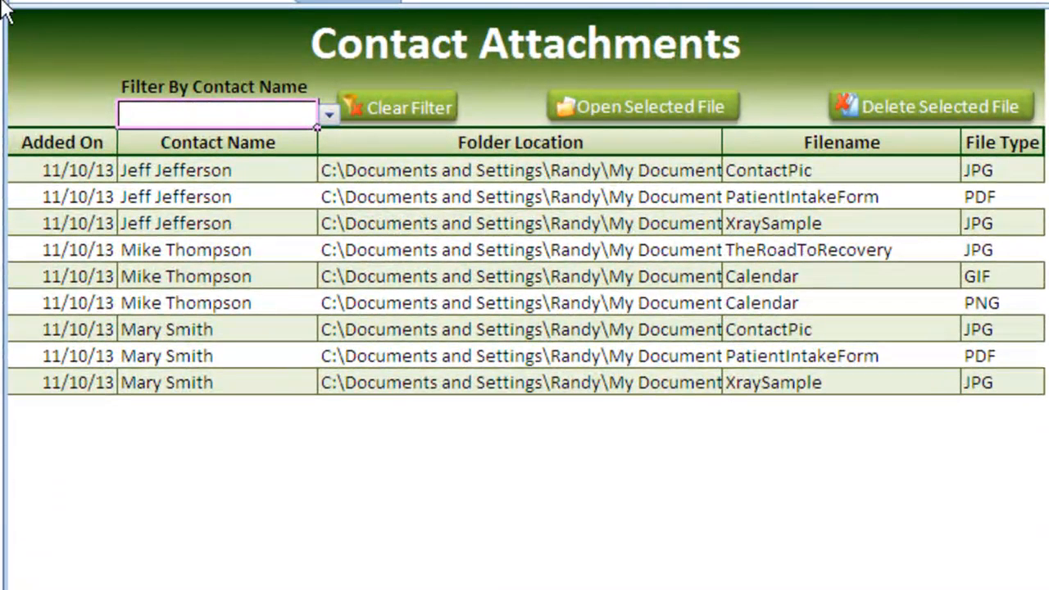
- Filter the Contact Attachments list by a contact starting with 'ma', then clear the filter
{"action": "left_click", "coordinate": [211, 108]}
{"action": "key", "text": "Return"}
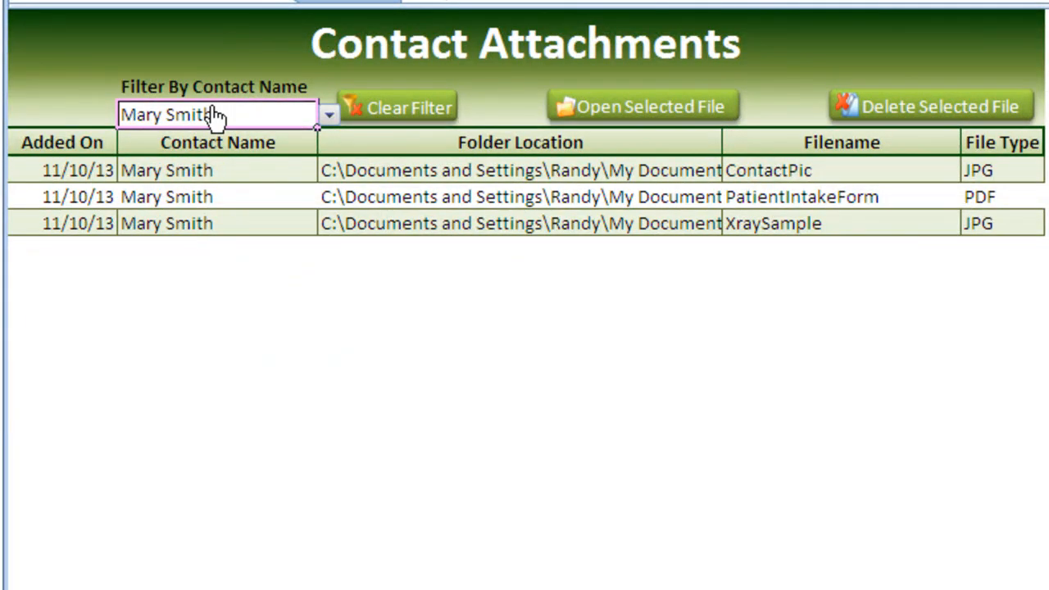
{"action": "left_click", "coordinate": [382, 110]}
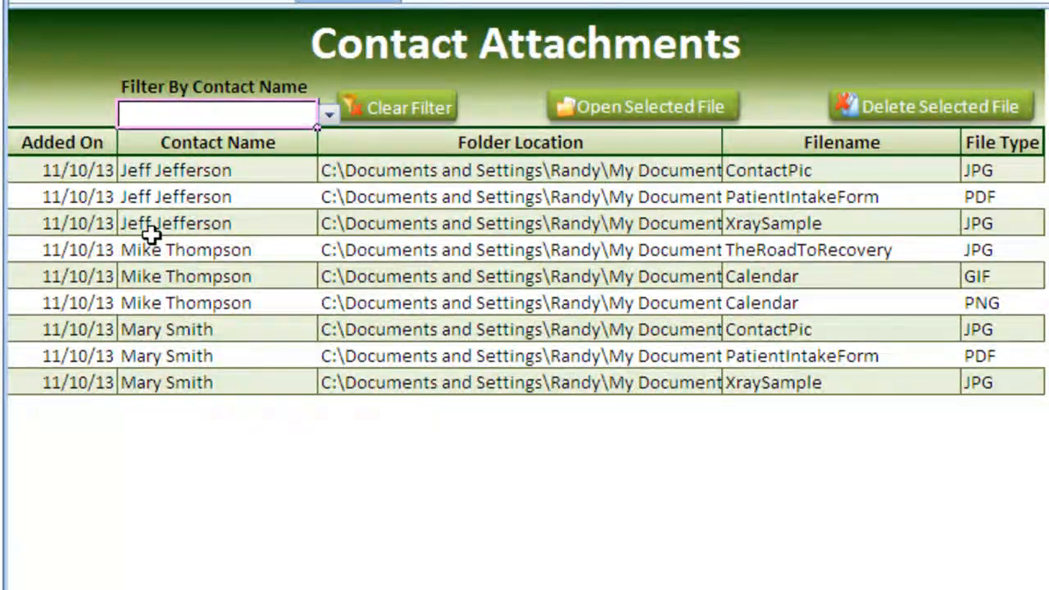
- Open the XraySample attachment, close its preview, and show the Monthly Sales Totals Graph
{"action": "left_click", "coordinate": [152, 226]}
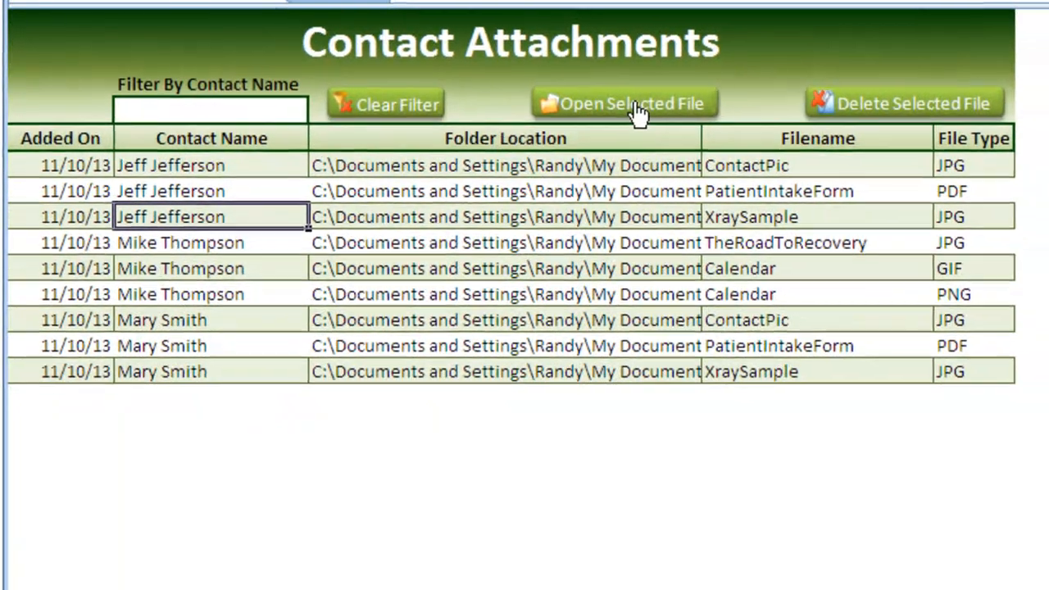
{"action": "left_click", "coordinate": [653, 107]}
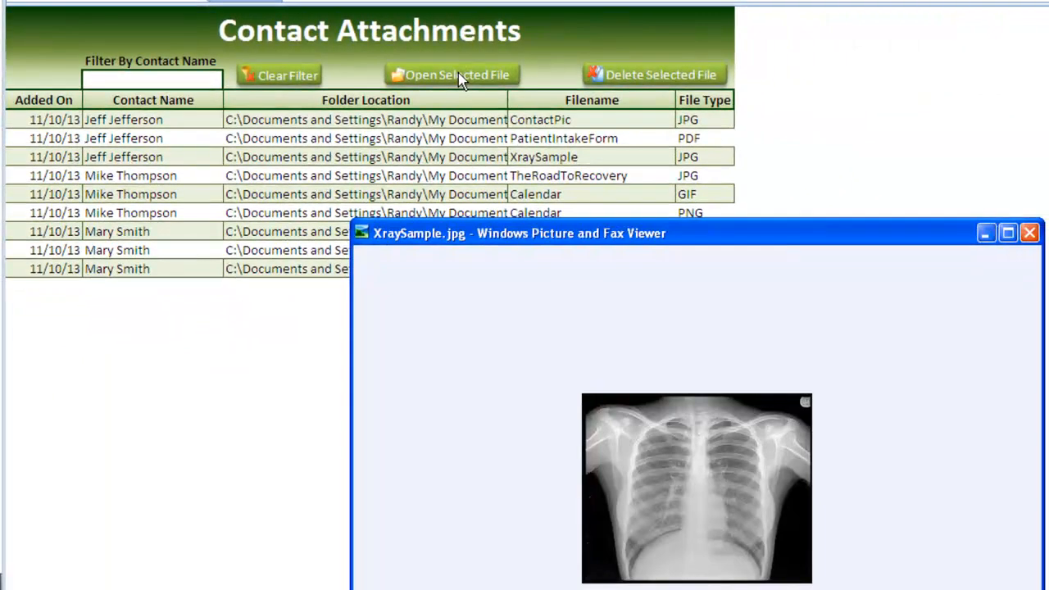
{"action": "left_click", "coordinate": [1029, 233]}
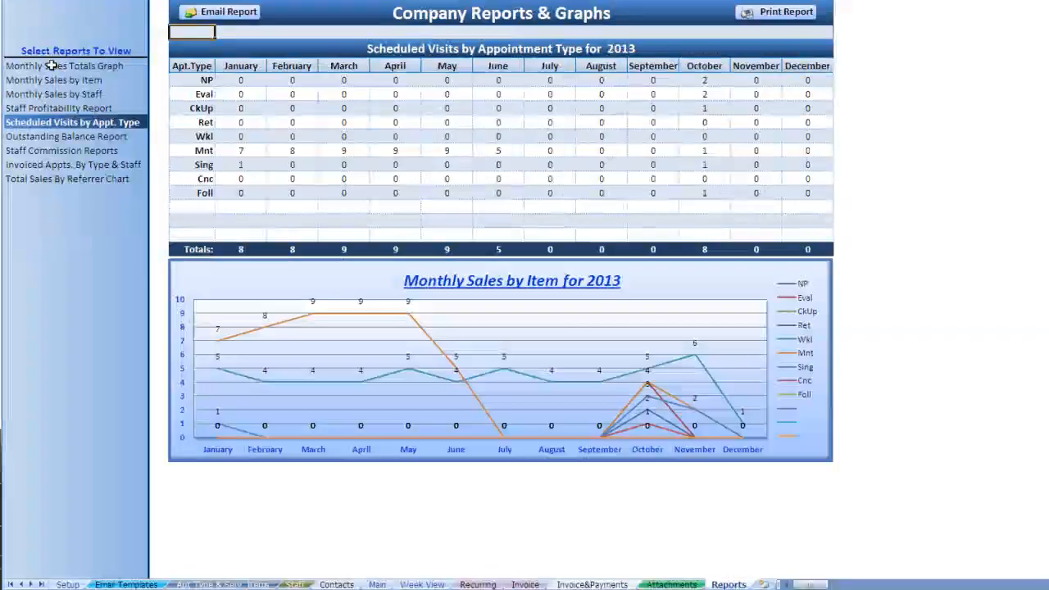
{"action": "left_click", "coordinate": [46, 66]}
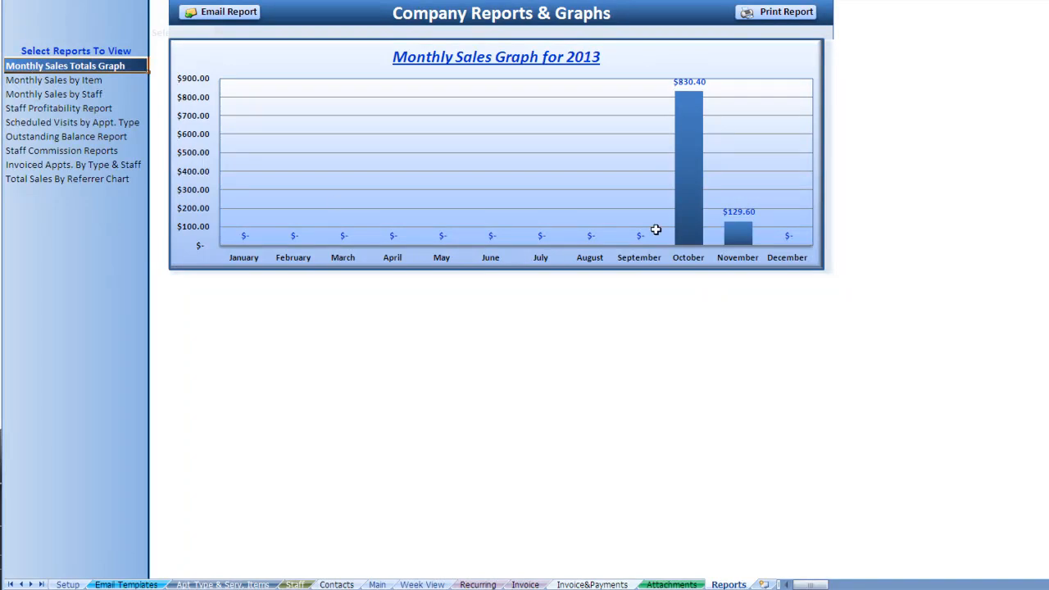
- Browse the Monthly Sales by Item and by Staff reports, then set Staff Profitability to October
{"action": "left_click", "coordinate": [92, 79]}
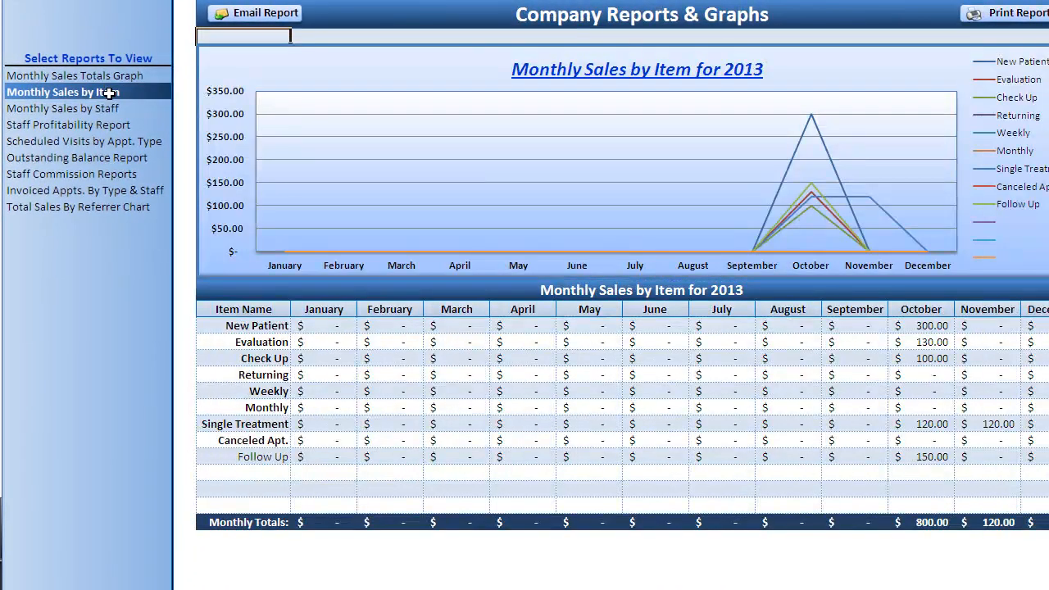
{"action": "left_click", "coordinate": [106, 109]}
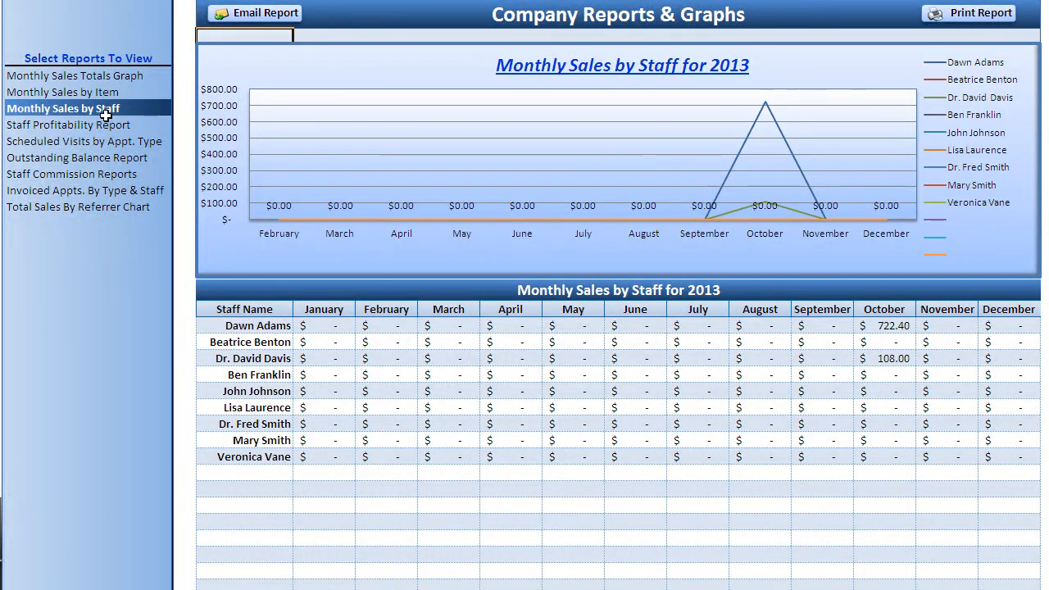
{"action": "left_click", "coordinate": [104, 126]}
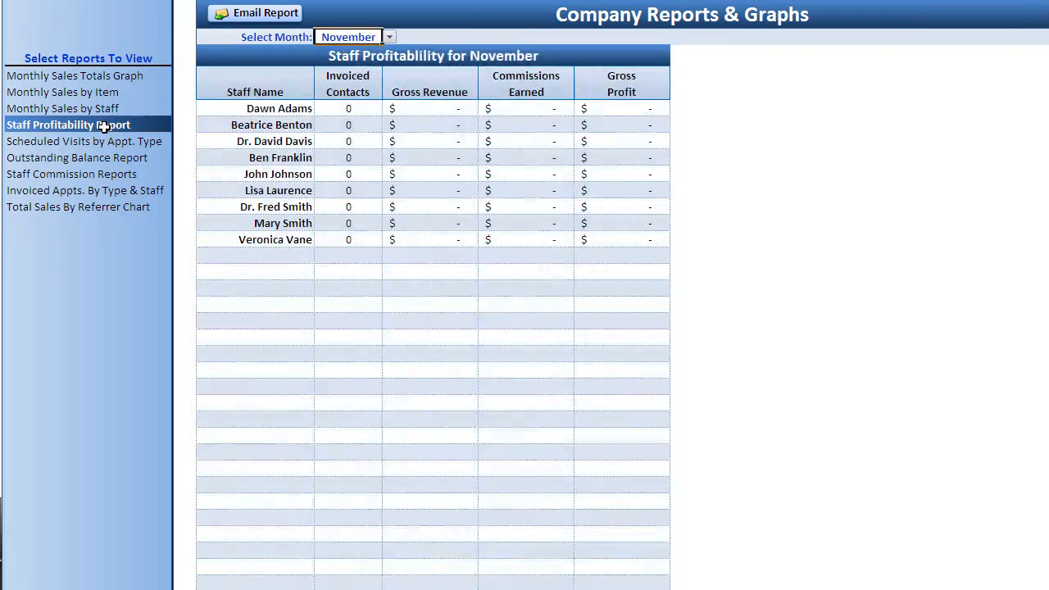
{"action": "left_click", "coordinate": [389, 36]}
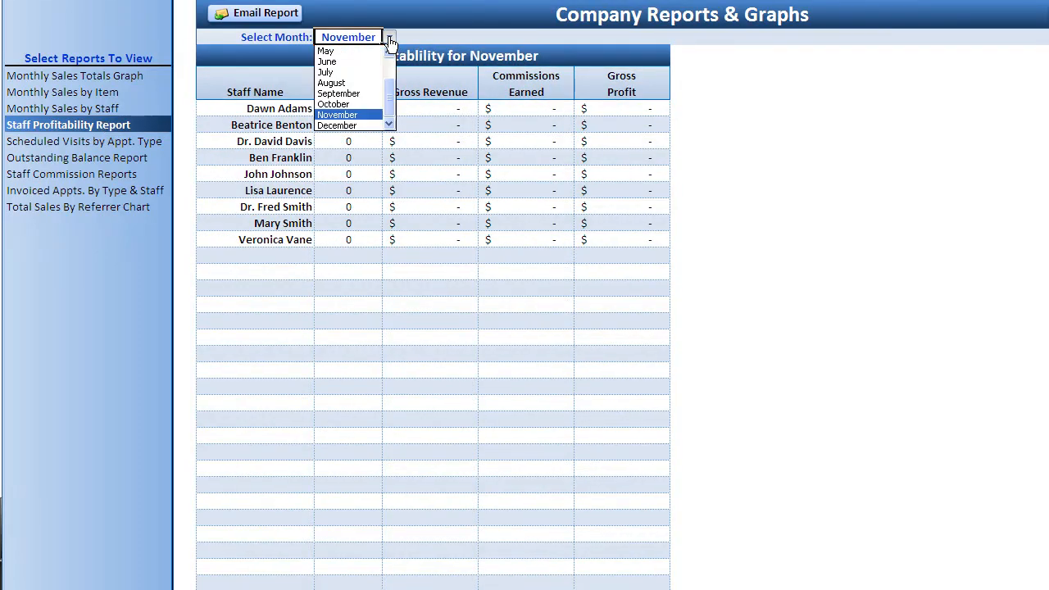
{"action": "left_click", "coordinate": [365, 105]}
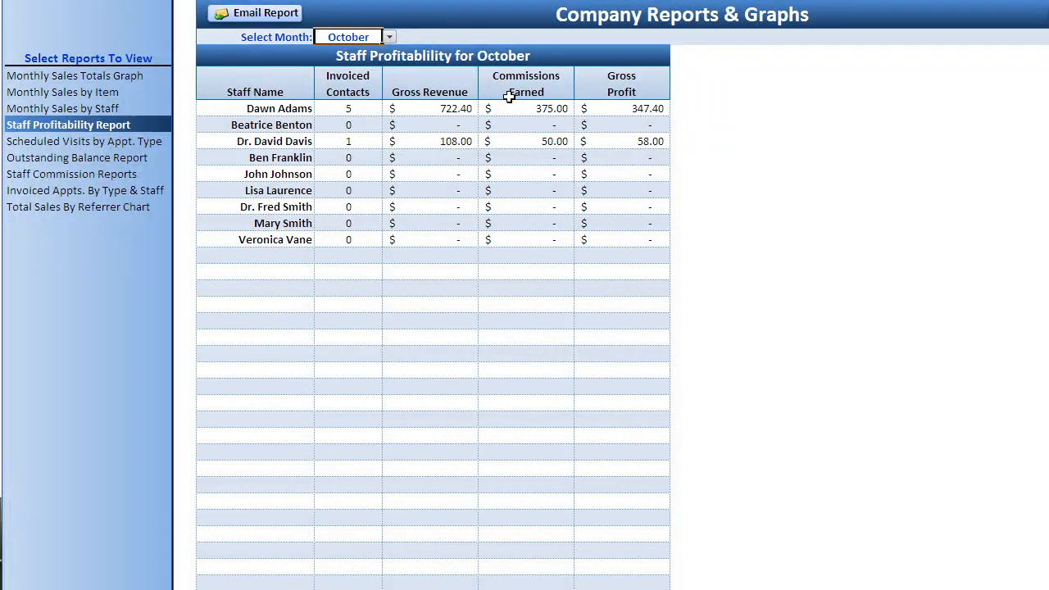
- Review October commissions, preview Staff Profitability as an email, then show Scheduled Visits by Appt. Type
{"action": "left_click_drag", "start_coordinate": [545, 79], "coordinate": [544, 155]}
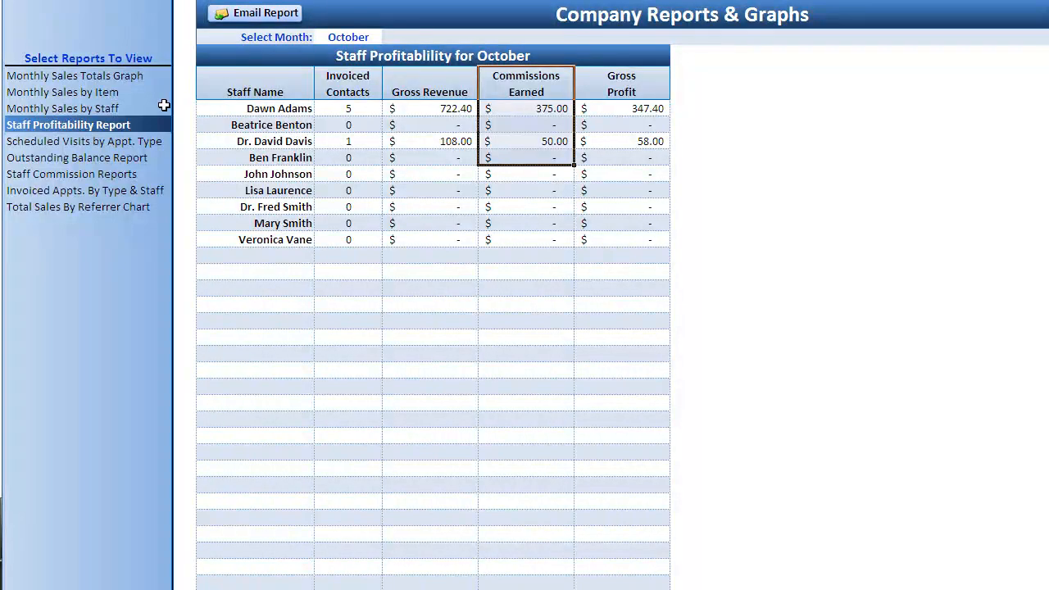
{"action": "left_click", "coordinate": [346, 41]}
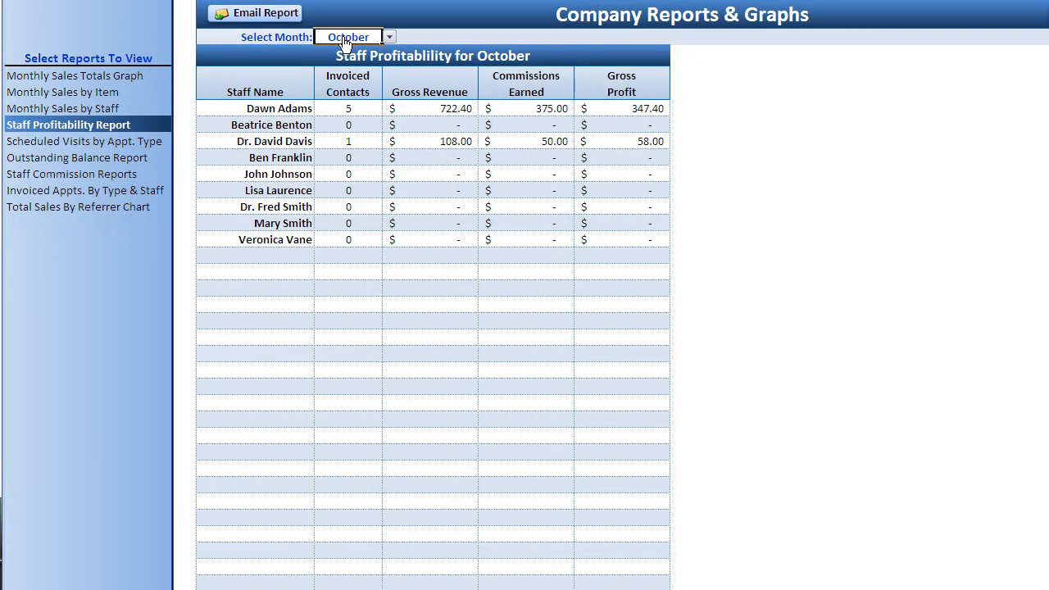
{"action": "left_click", "coordinate": [262, 14]}
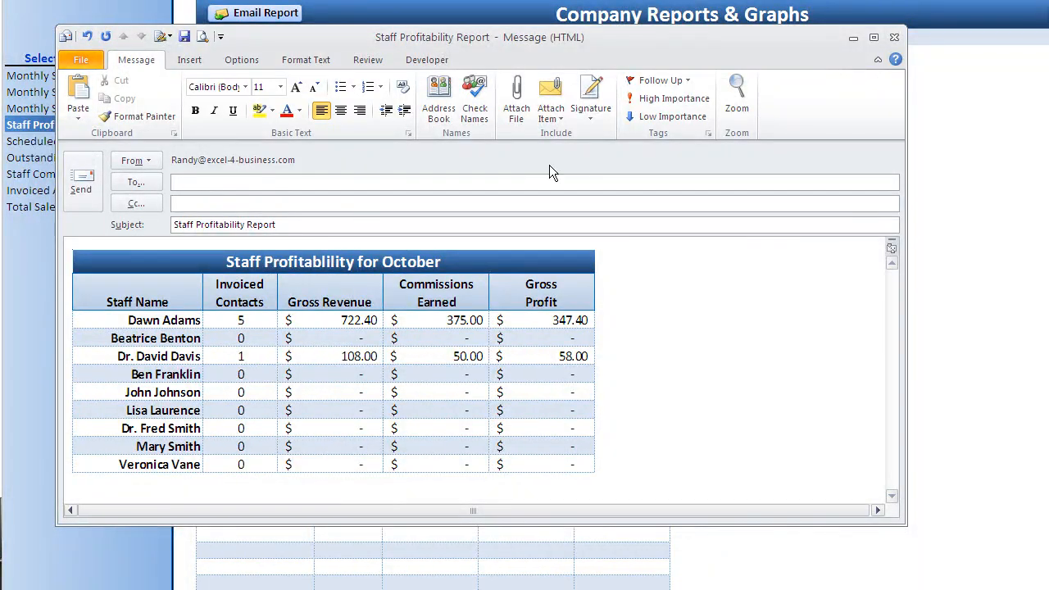
{"action": "left_click", "coordinate": [894, 37]}
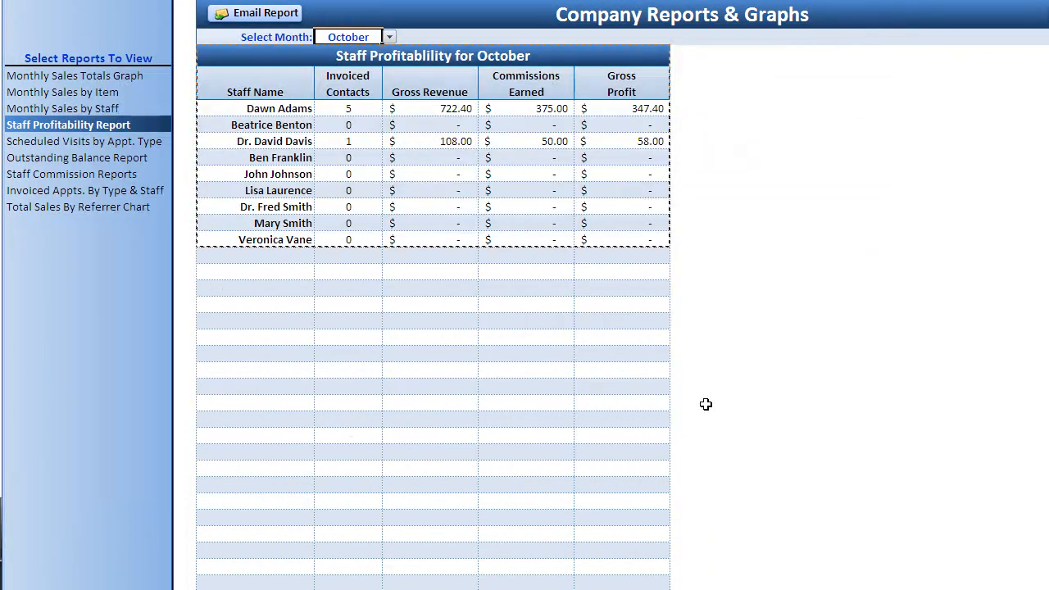
{"action": "left_click", "coordinate": [88, 141]}
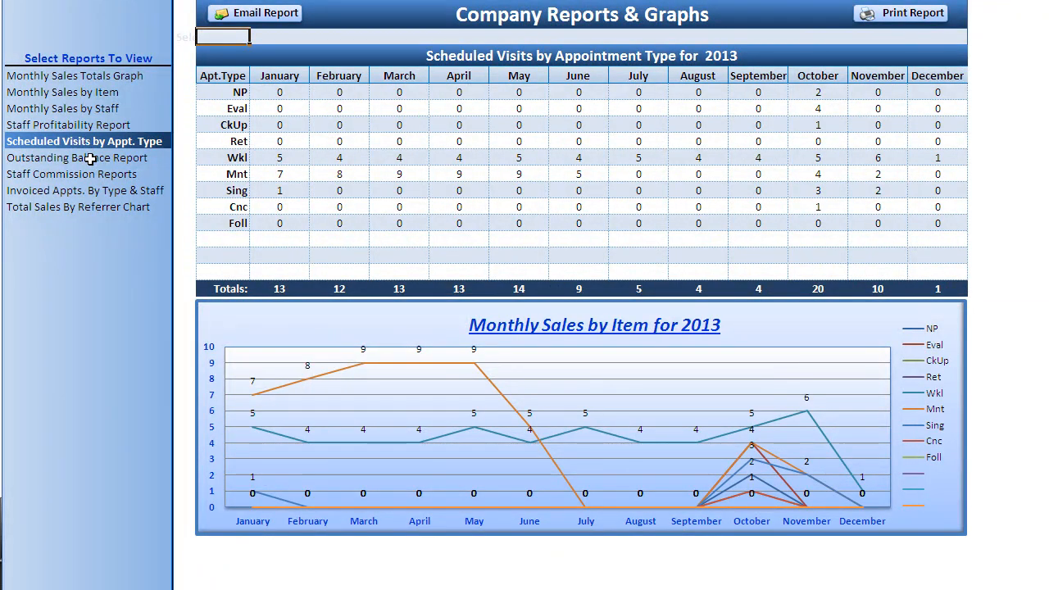
- After the Outstanding Balance Report, show Staff Commission Reports for the top-listed staff member
{"action": "left_click", "coordinate": [90, 158]}
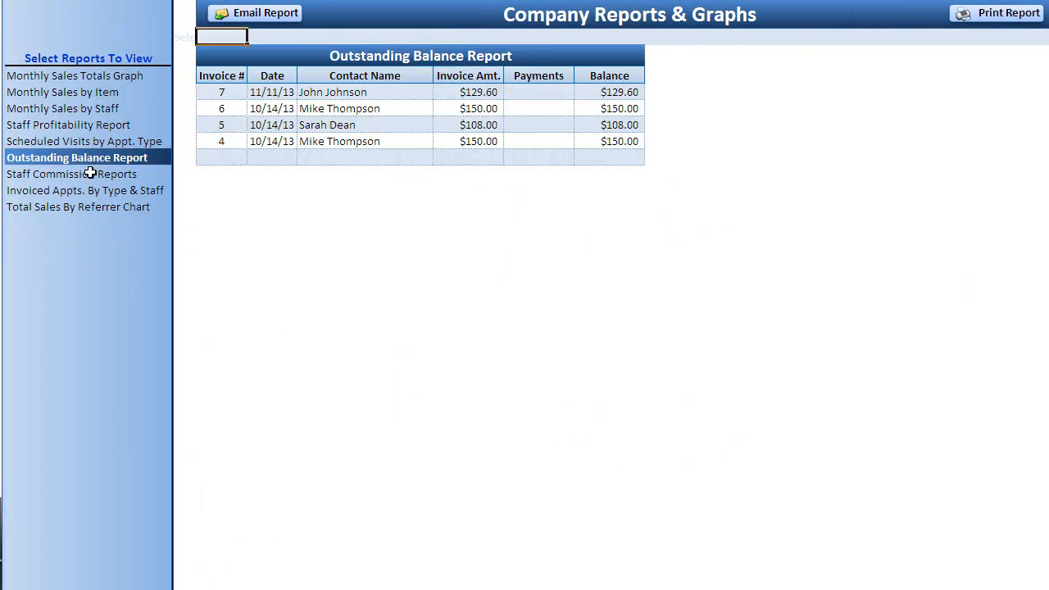
{"action": "left_click", "coordinate": [90, 173]}
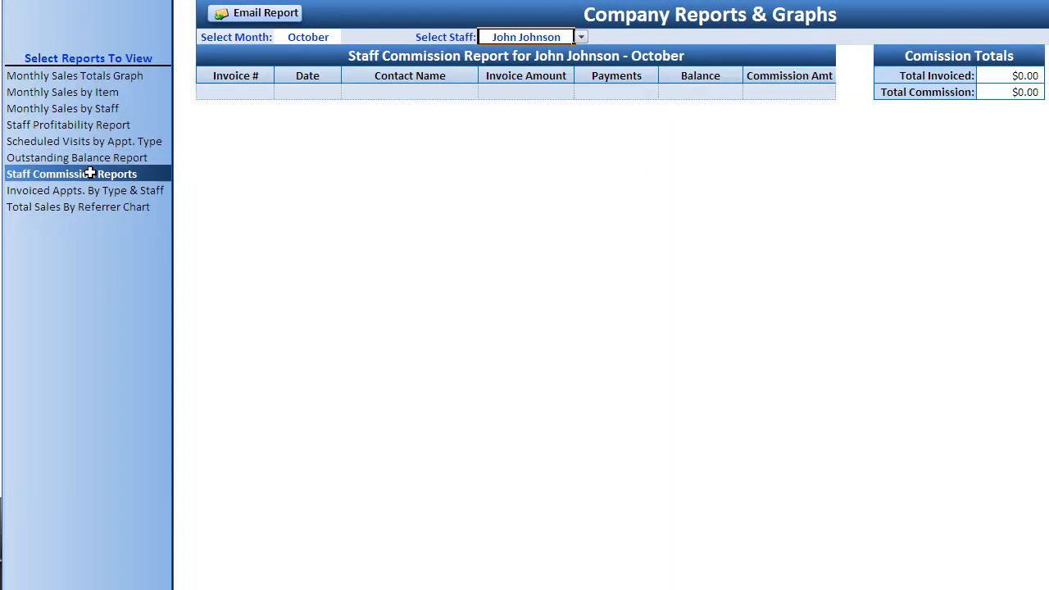
{"action": "left_click", "coordinate": [580, 37]}
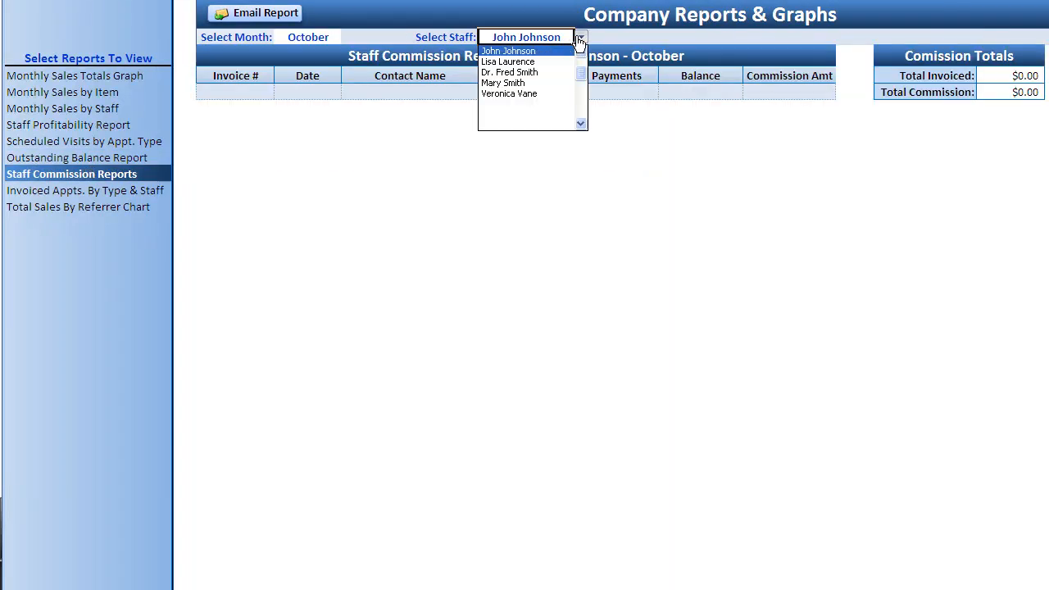
{"action": "scroll", "coordinate": [573, 72], "scroll_direction": "up", "scroll_amount": 3}
{"action": "left_click", "coordinate": [538, 51]}
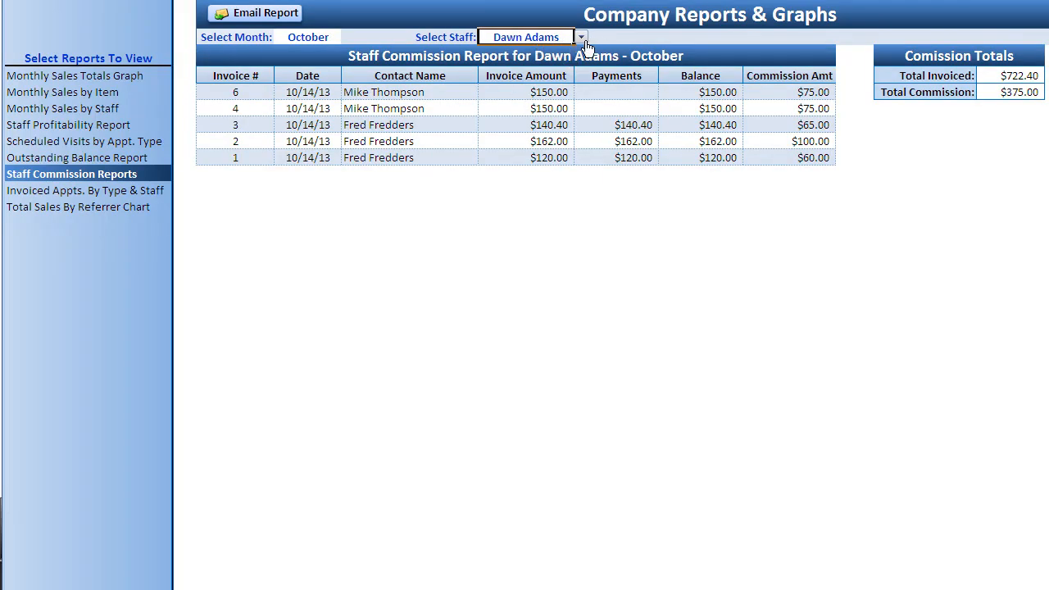
- Keep the commission report on October and highlight the $722.40 invoiced and $375.00 commission totals
{"action": "left_click", "coordinate": [327, 38]}
{"action": "left_click", "coordinate": [348, 39]}
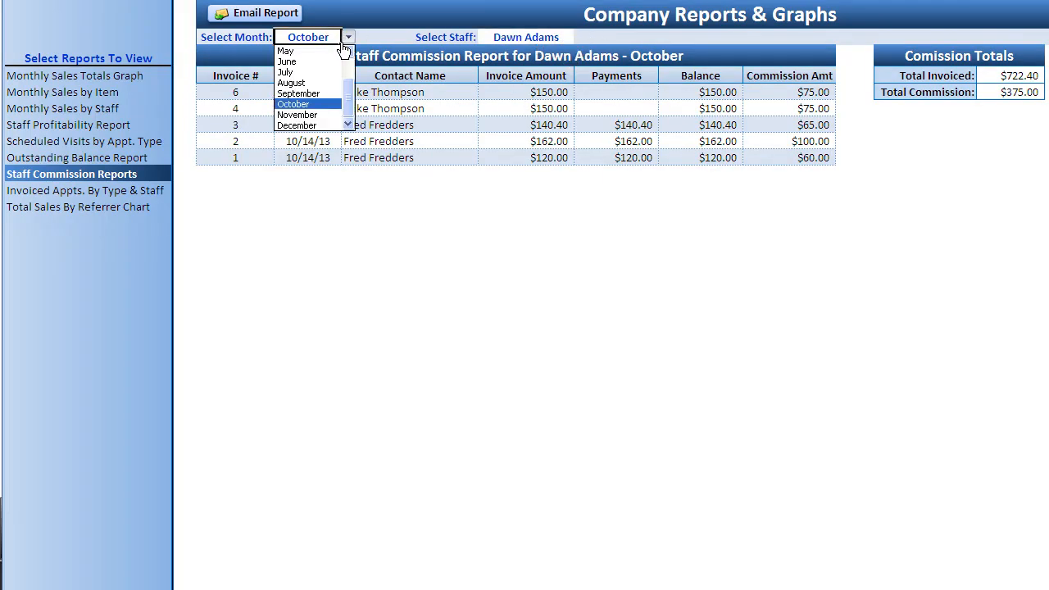
{"action": "left_click", "coordinate": [331, 94]}
{"action": "left_click", "coordinate": [333, 105]}
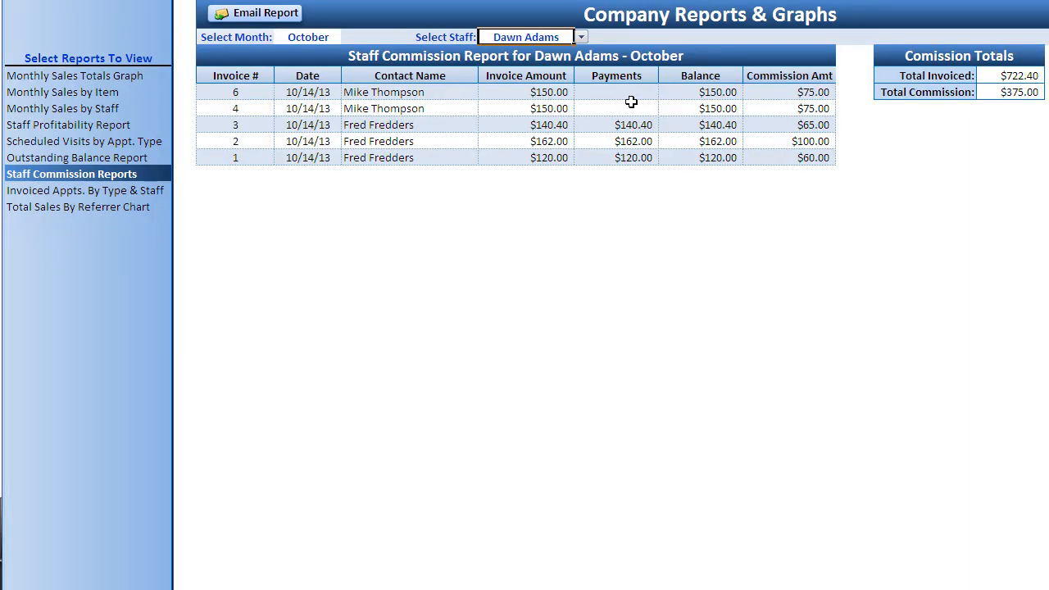
{"action": "left_click_drag", "start_coordinate": [1024, 73], "coordinate": [1023, 94]}
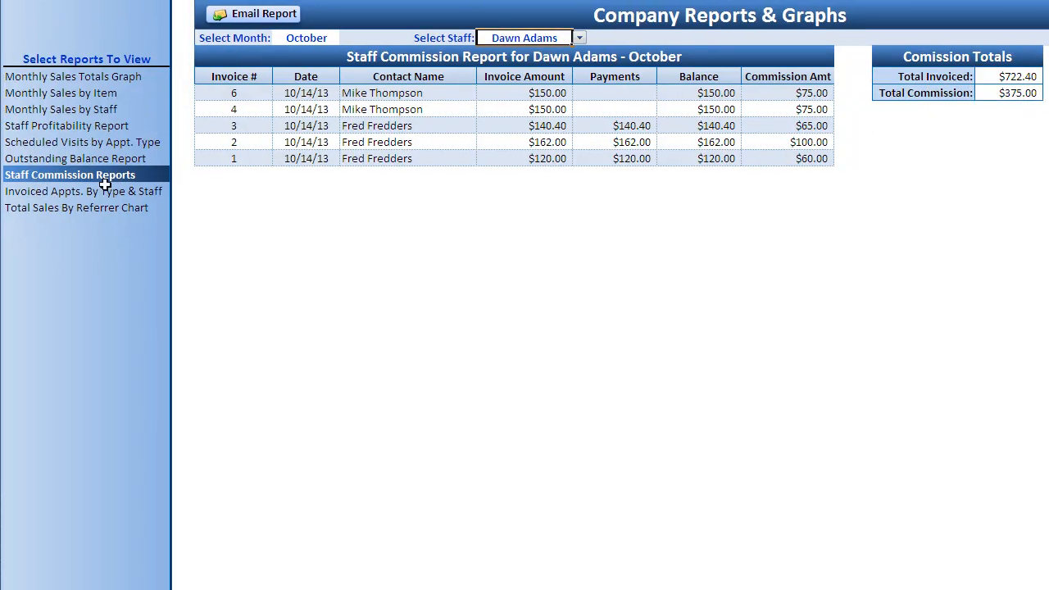
- View Invoiced Appts. By Type & Staff for November, then October, then show the Total Sales By Referrer chart
{"action": "left_click", "coordinate": [107, 191]}
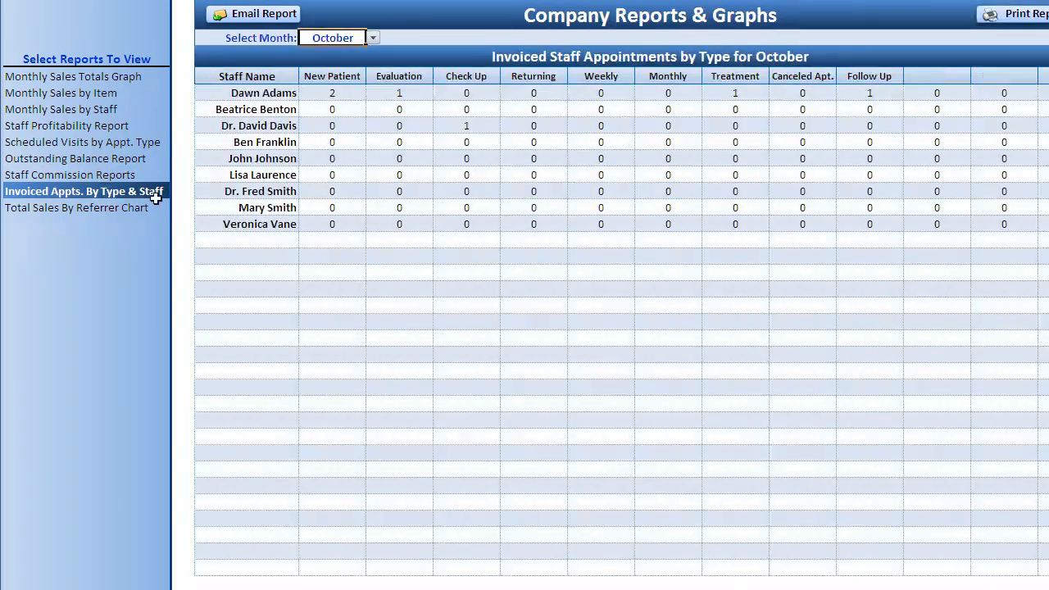
{"action": "left_click", "coordinate": [372, 38]}
{"action": "left_click", "coordinate": [349, 111]}
{"action": "left_click", "coordinate": [372, 38]}
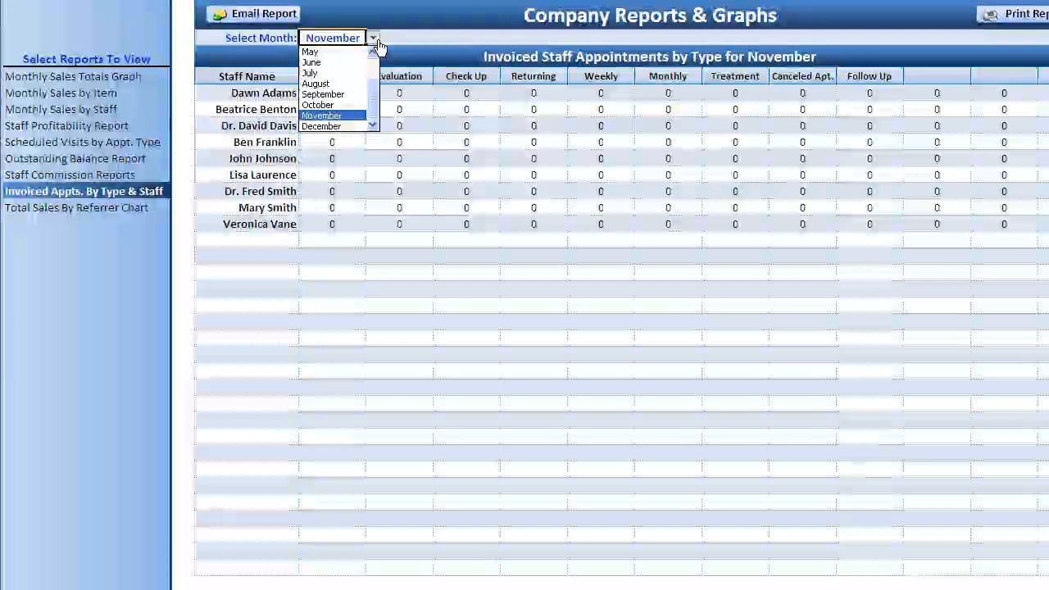
{"action": "left_click", "coordinate": [359, 107]}
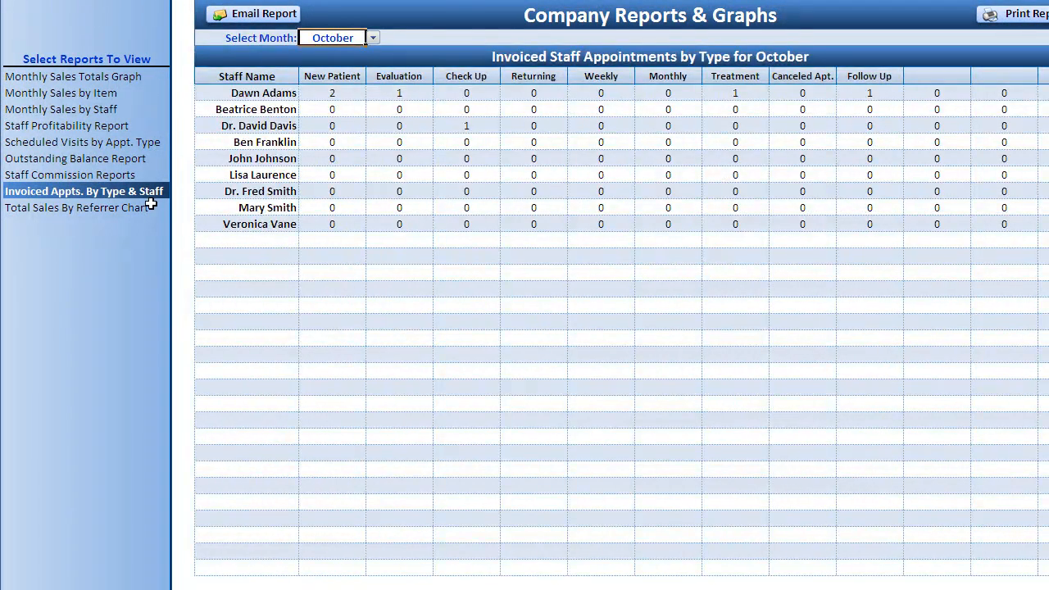
{"action": "left_click", "coordinate": [123, 207]}
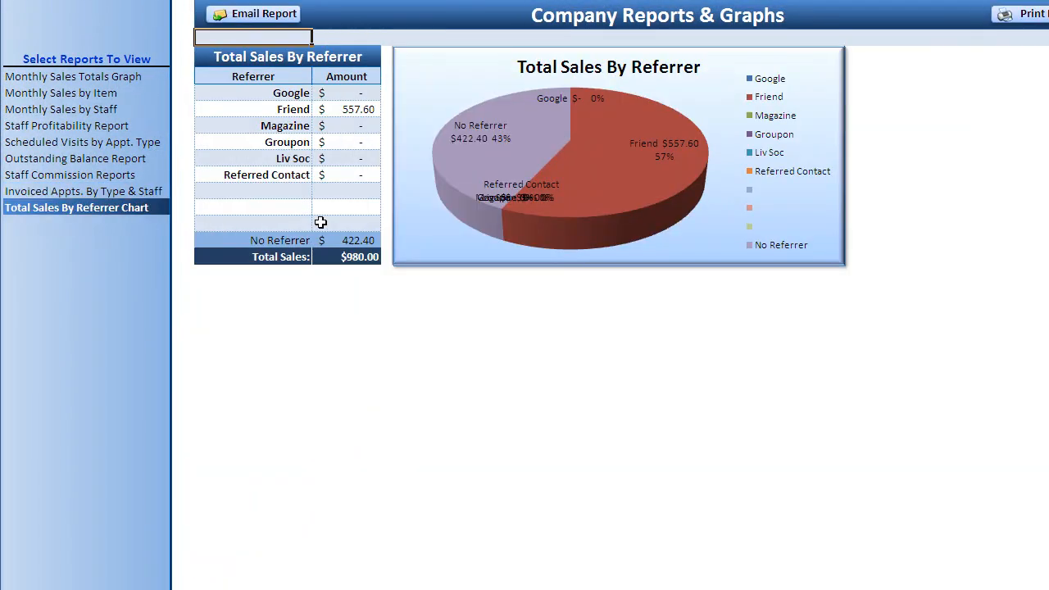